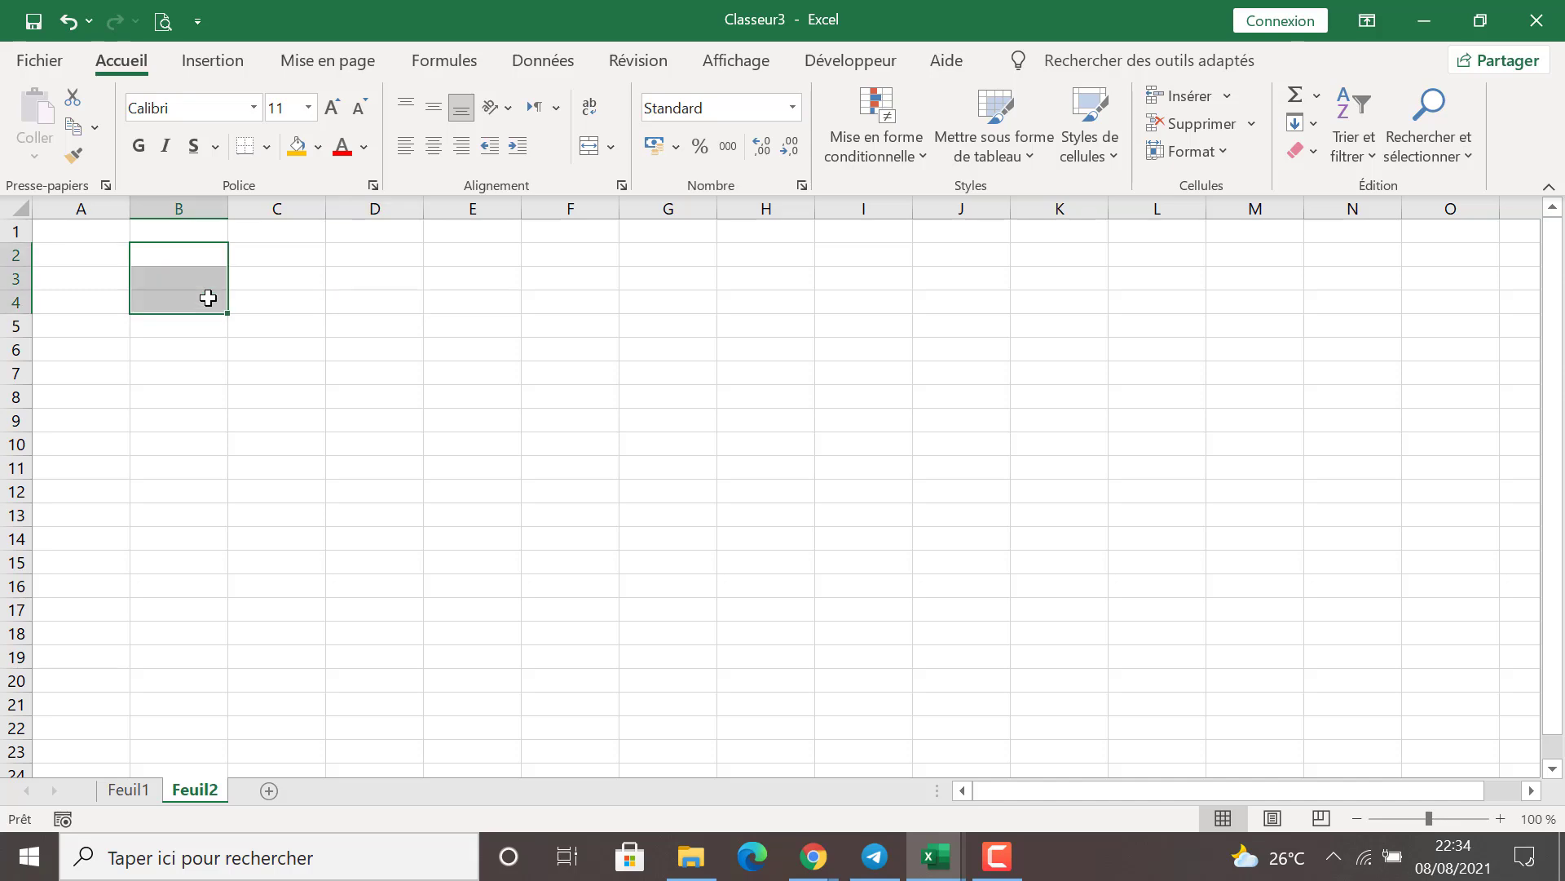
Step: Select the block B2:D8 and reselect it as B2:D6
left_click(180, 262)
left_click(353, 392, "shift")
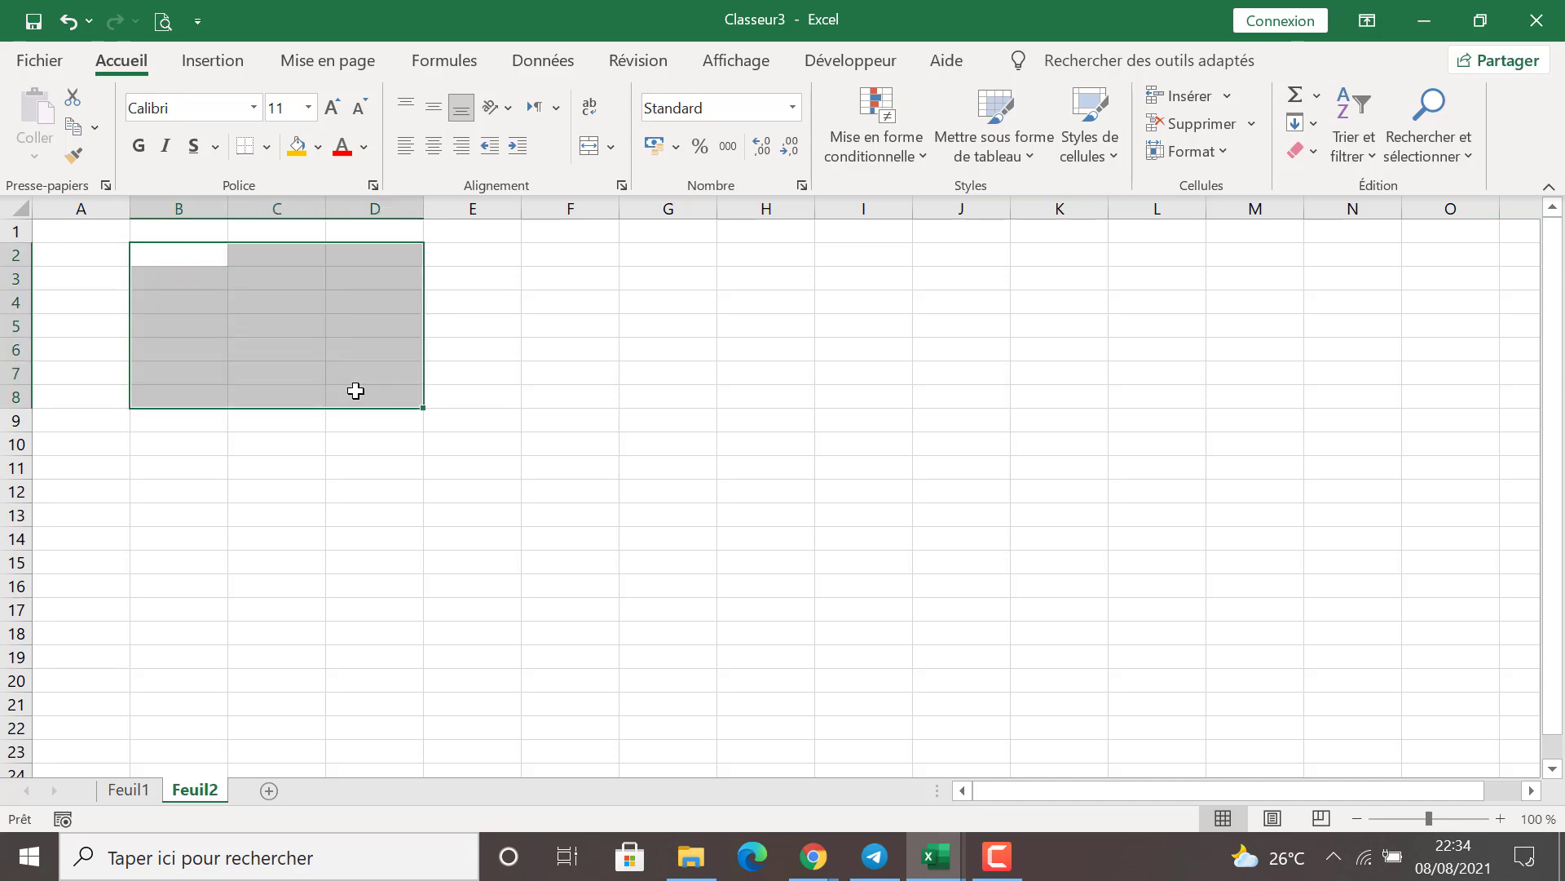
left_click(225, 297)
left_click_drag(181, 251, 337, 341)
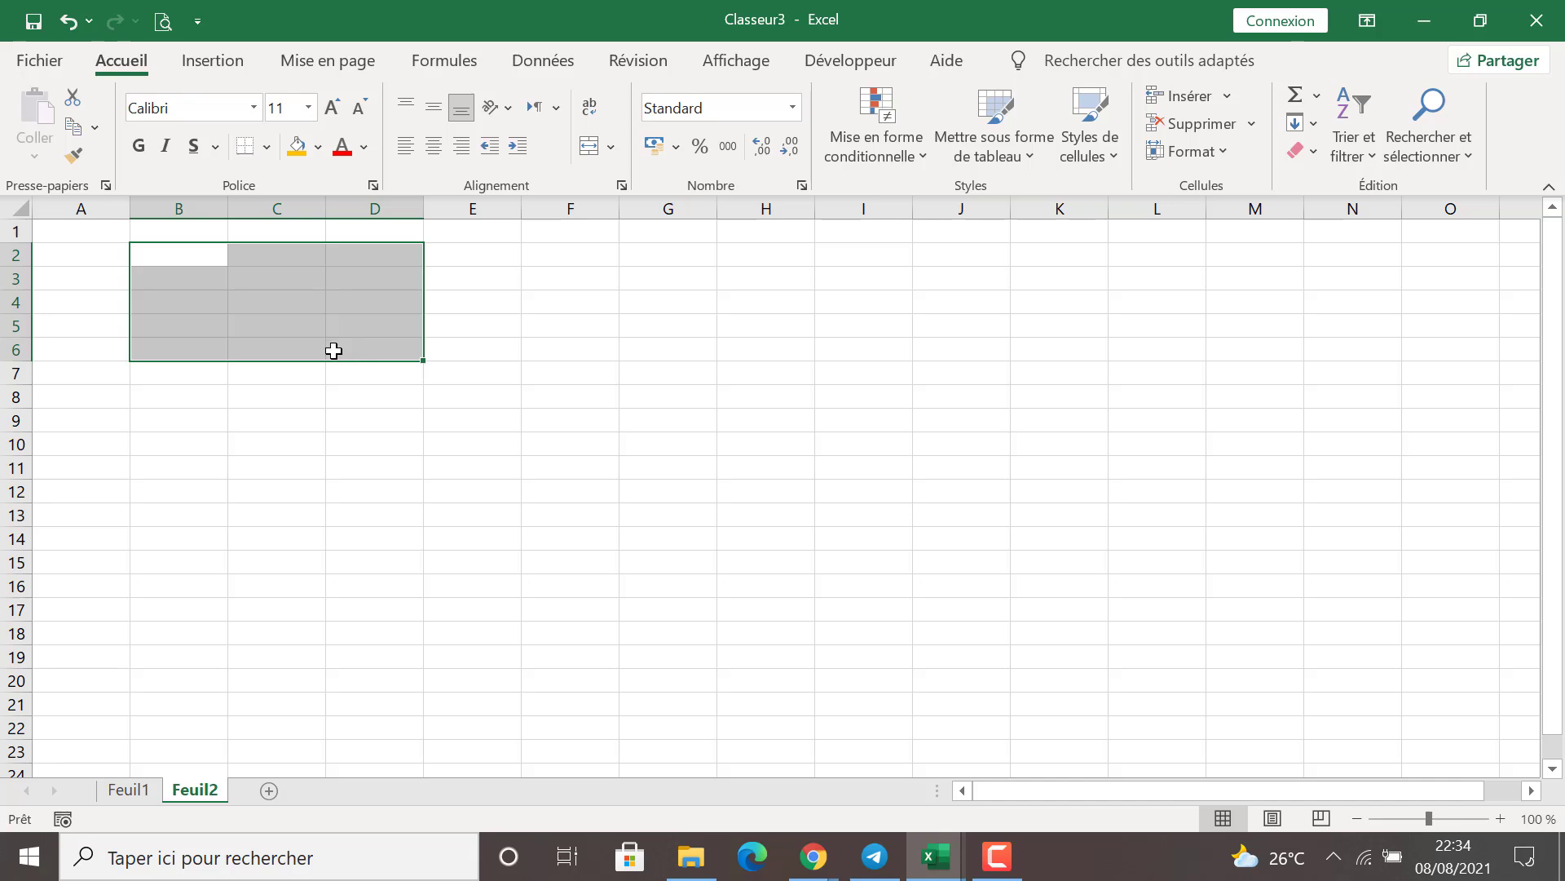
left_click(334, 351)
Step: Fill the non-adjacent ranges B2:D6, G4:H10, J7:L15, M7:O14 and F17:H20 with yellow in one go
left_click_drag(161, 245, 342, 359)
left_click_drag(618, 310, 737, 443)
mouse_move(951, 367)
left_mouse_down()
mouse_move(1108, 555)
mouse_move(1128, 558)
left_mouse_up()
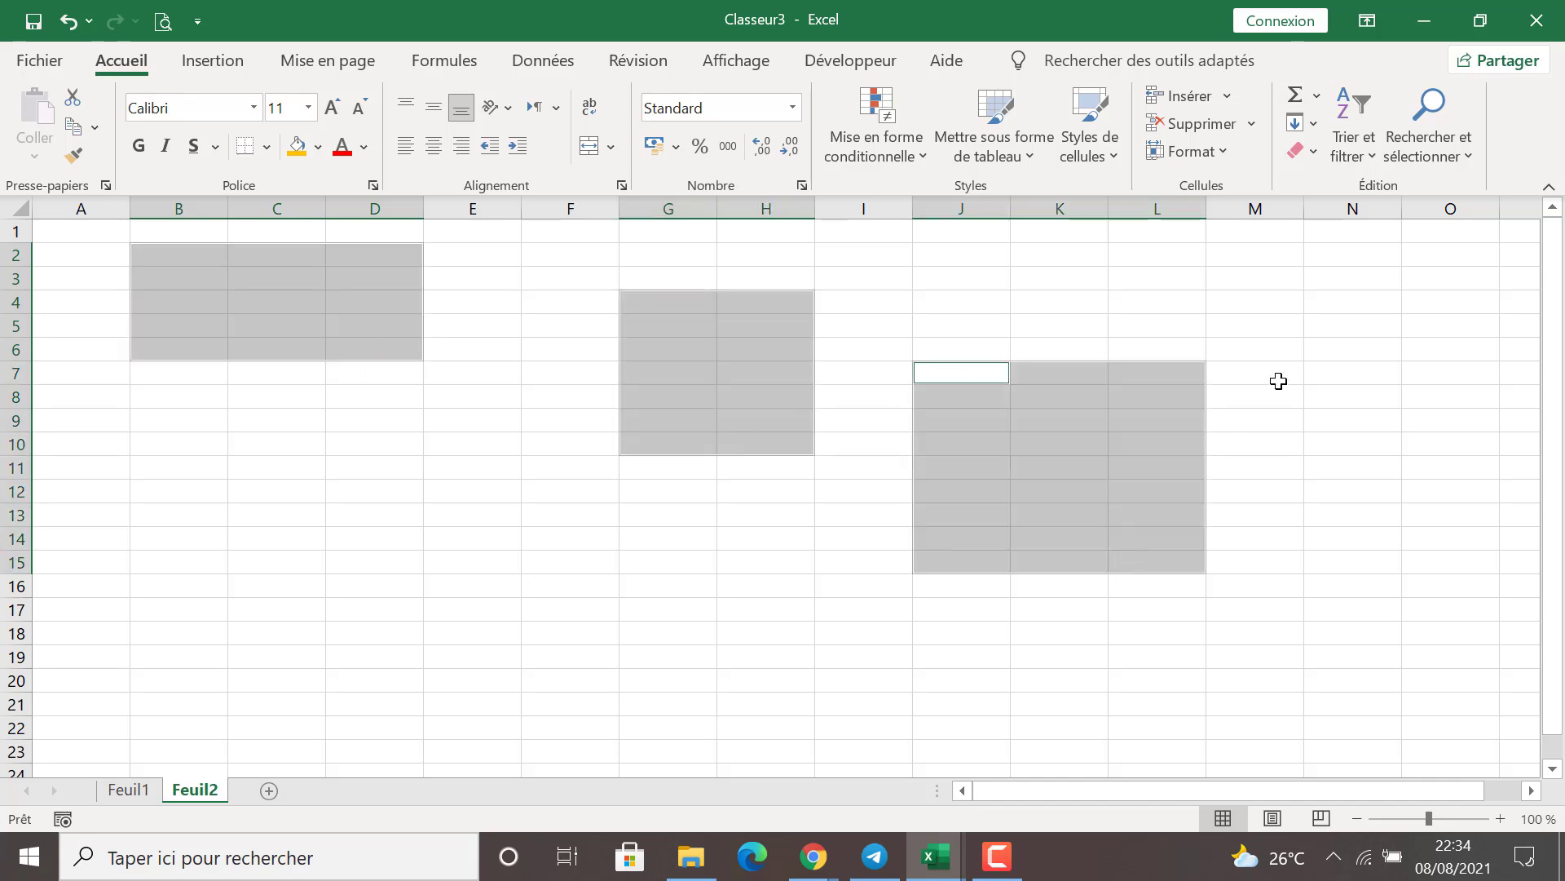
mouse_move(1278, 380)
left_mouse_down()
mouse_move(1405, 528)
mouse_move(1452, 538)
left_mouse_up()
left_click_drag(524, 604, 793, 674)
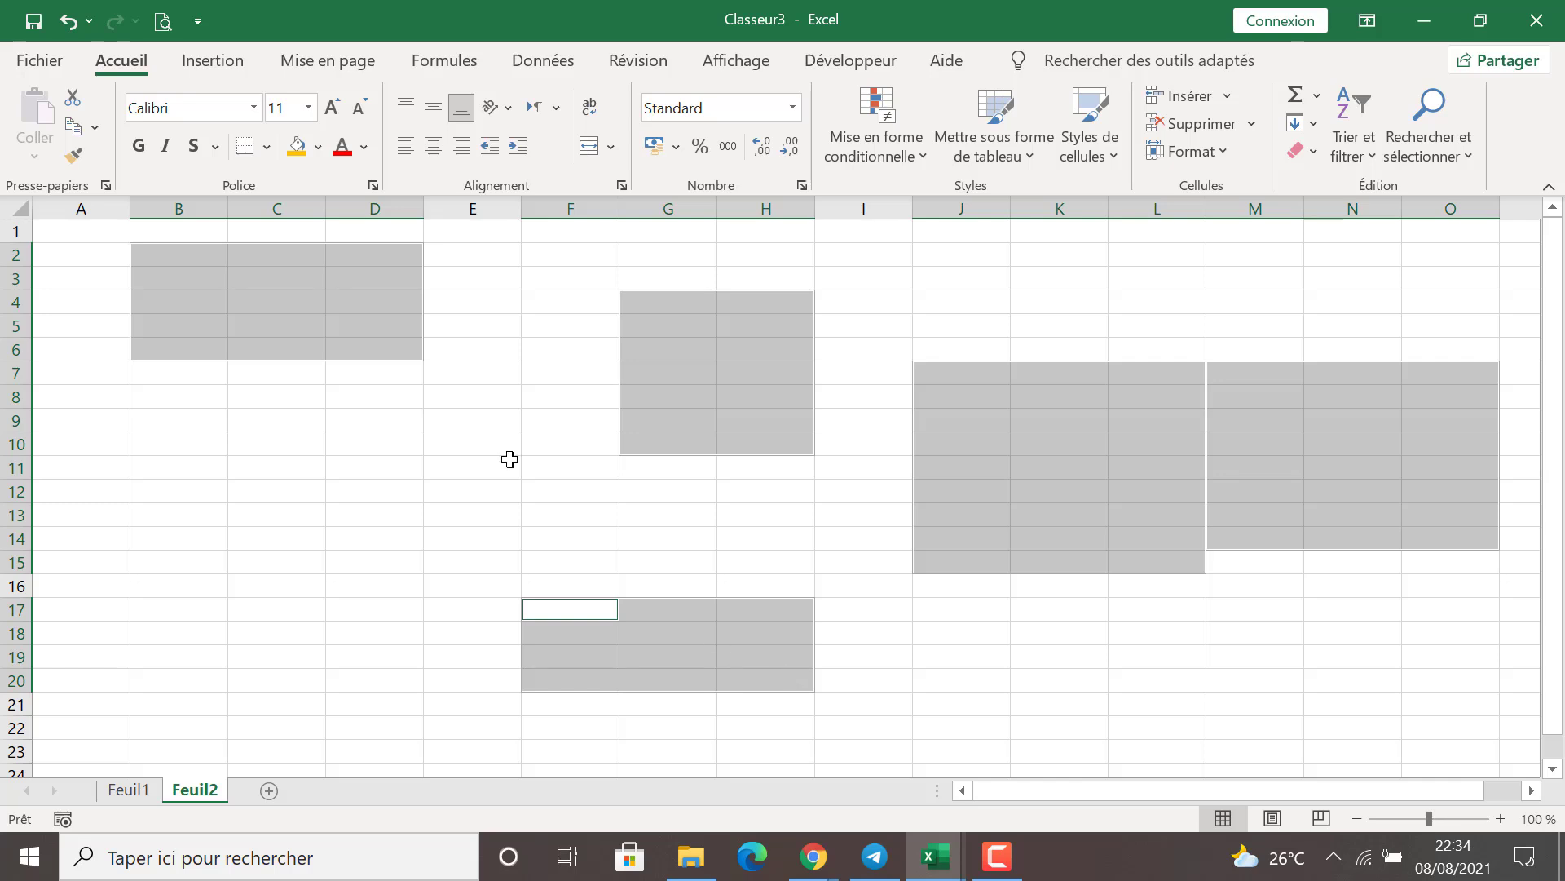
left_click(317, 147)
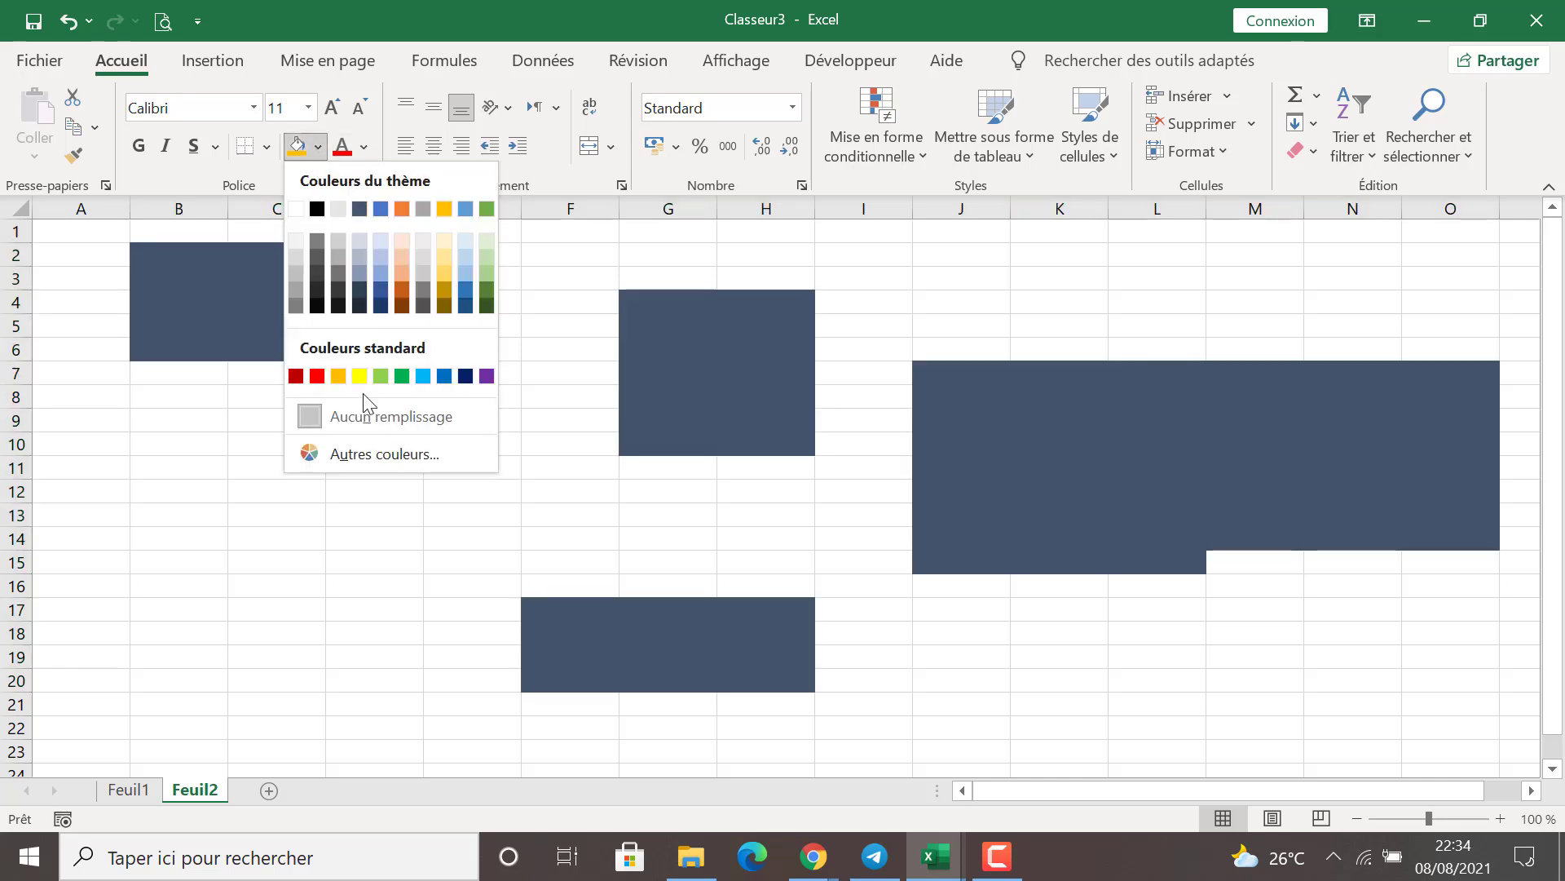
left_click(358, 376)
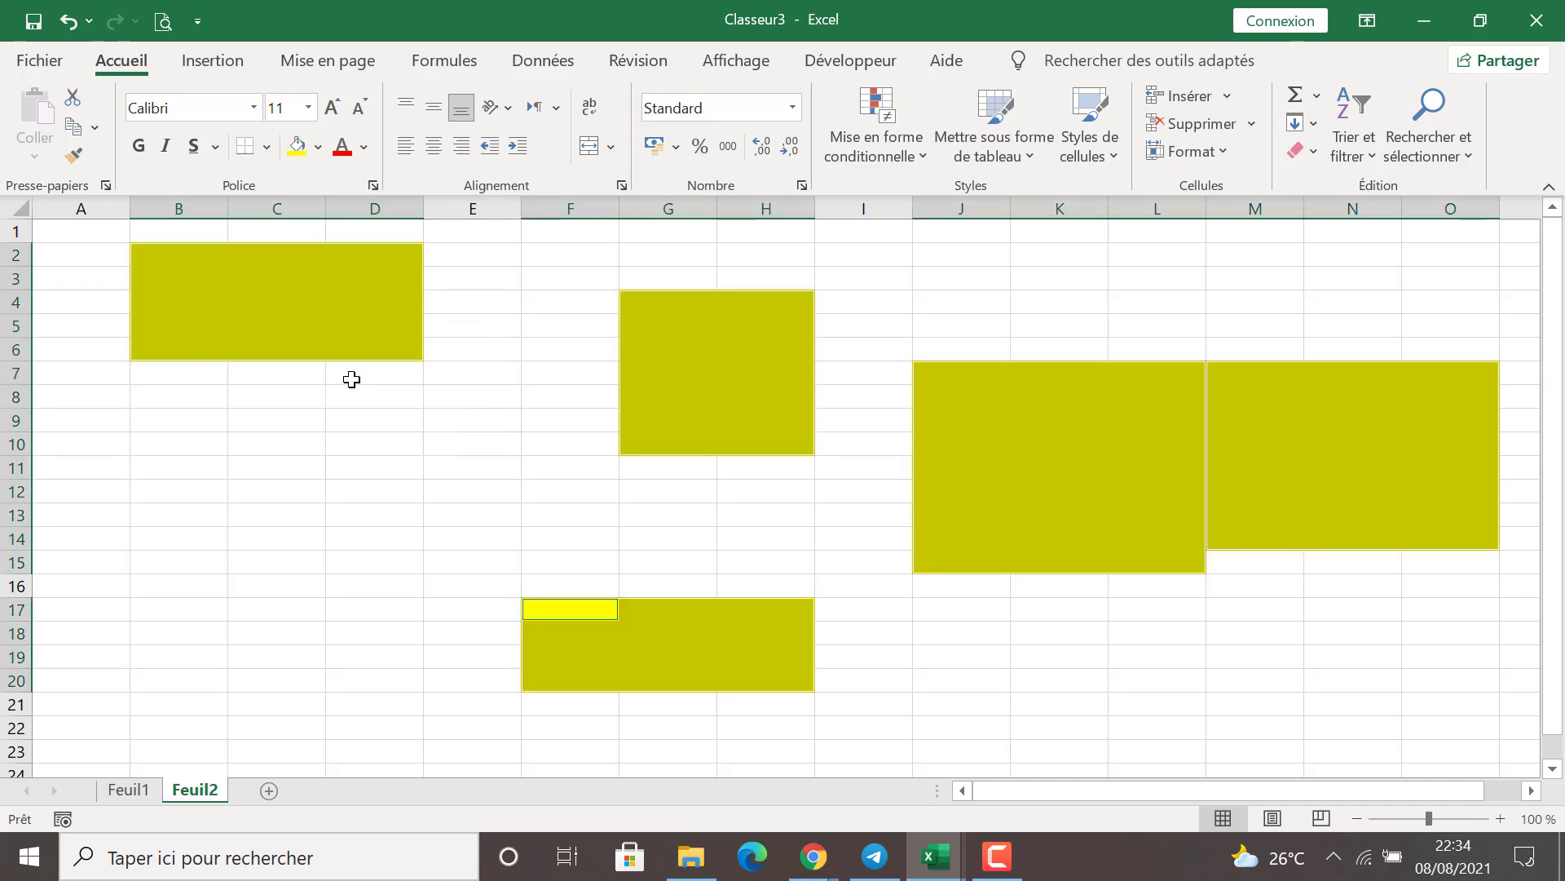
left_click(340, 446)
Step: Merge and centre cells B8:C10 and enter the text GAGQHQH in the merged cell
left_click(141, 398)
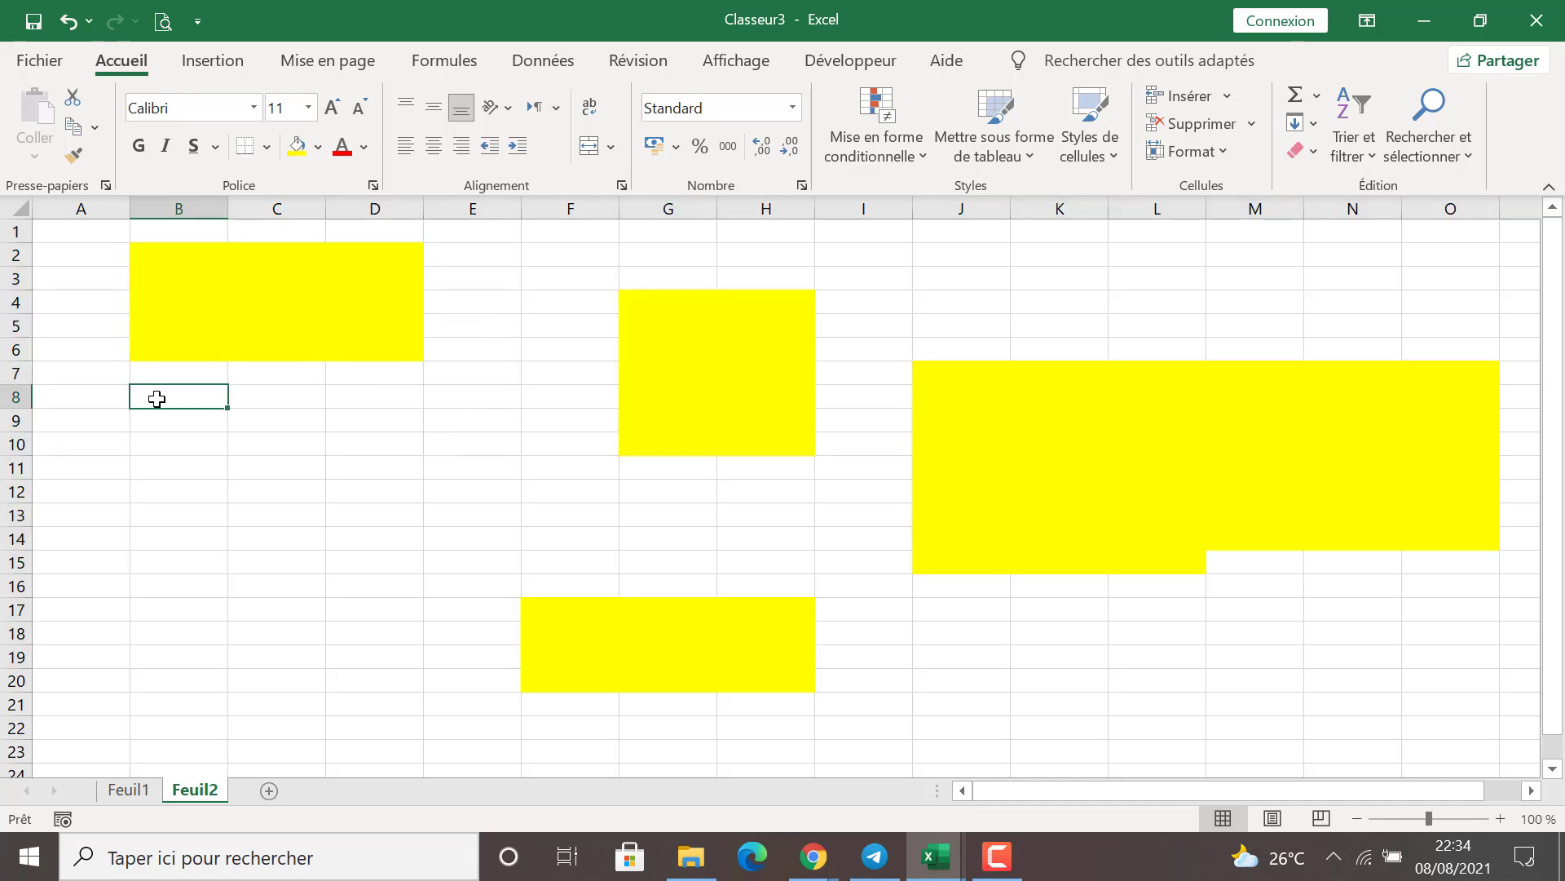
left_click_drag(157, 398, 322, 453)
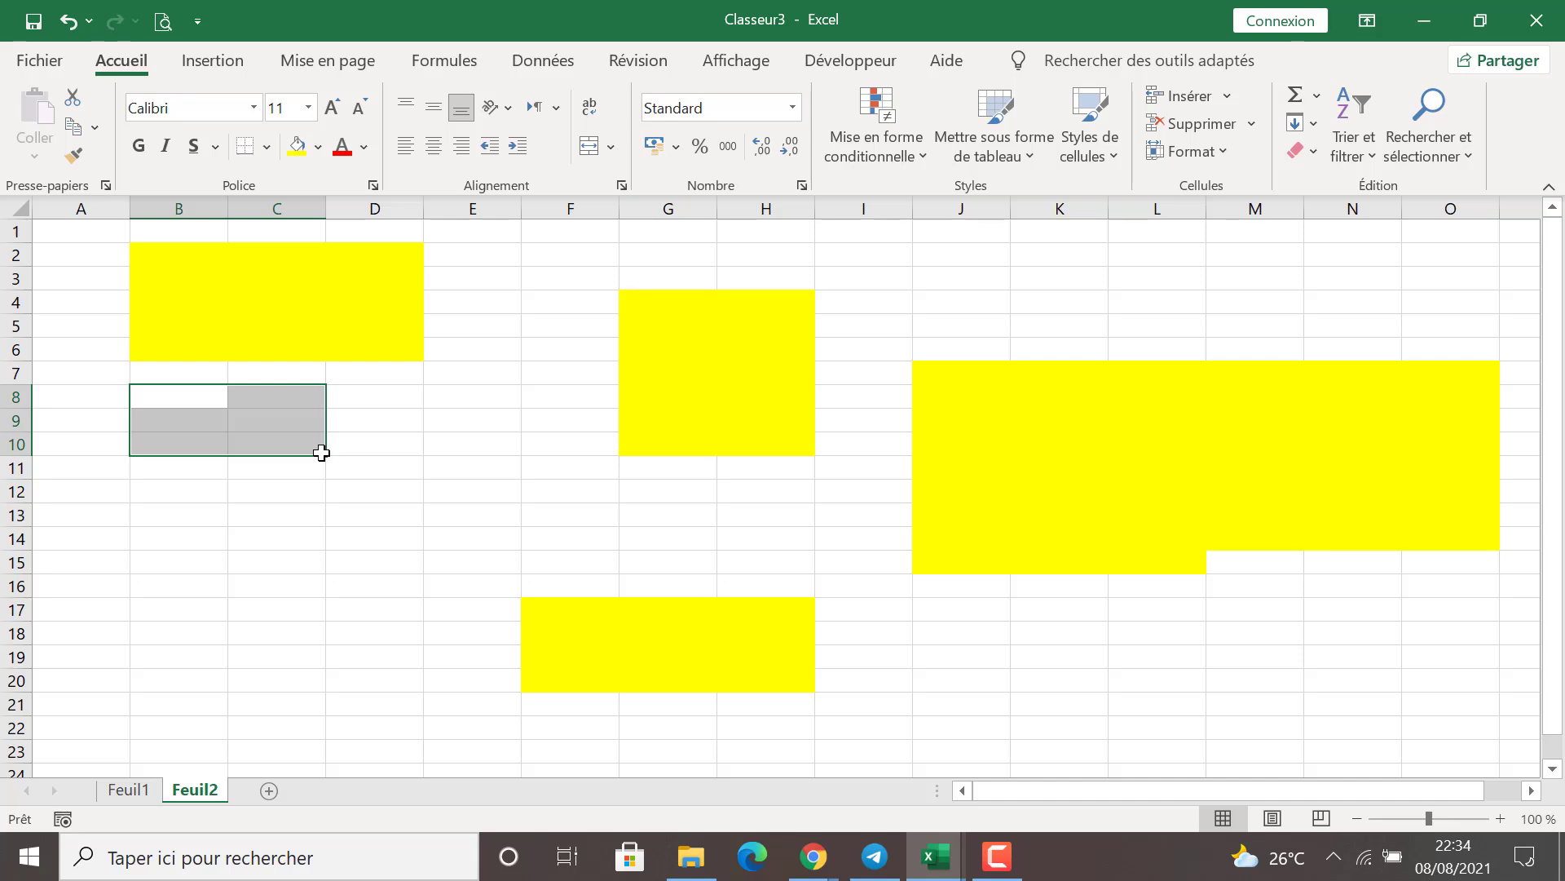
left_click(591, 148)
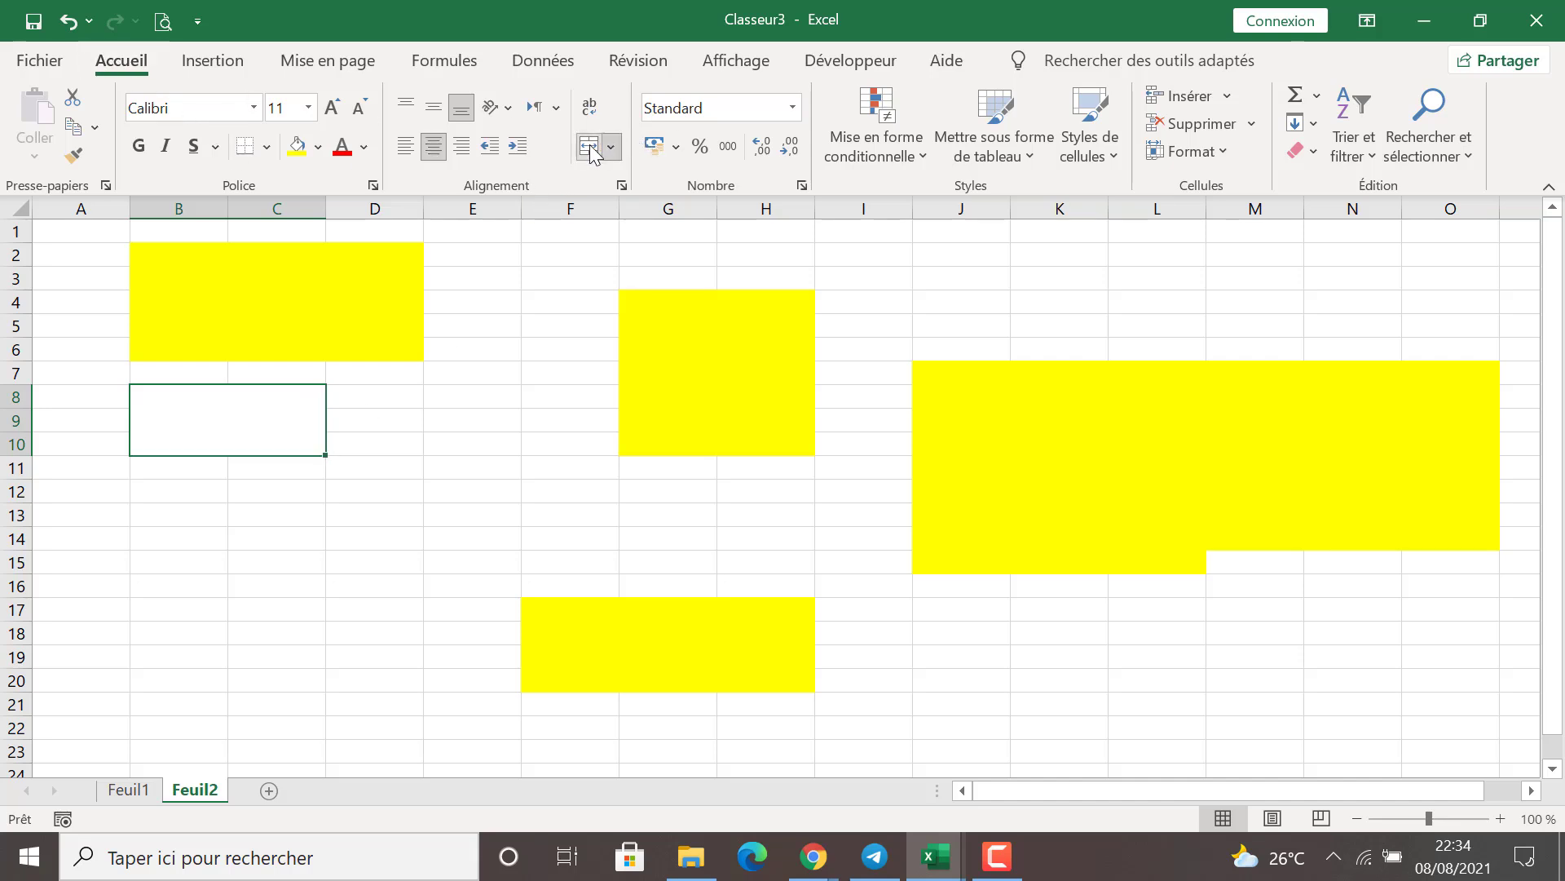
double_click(191, 424)
type("GAGQHQH")
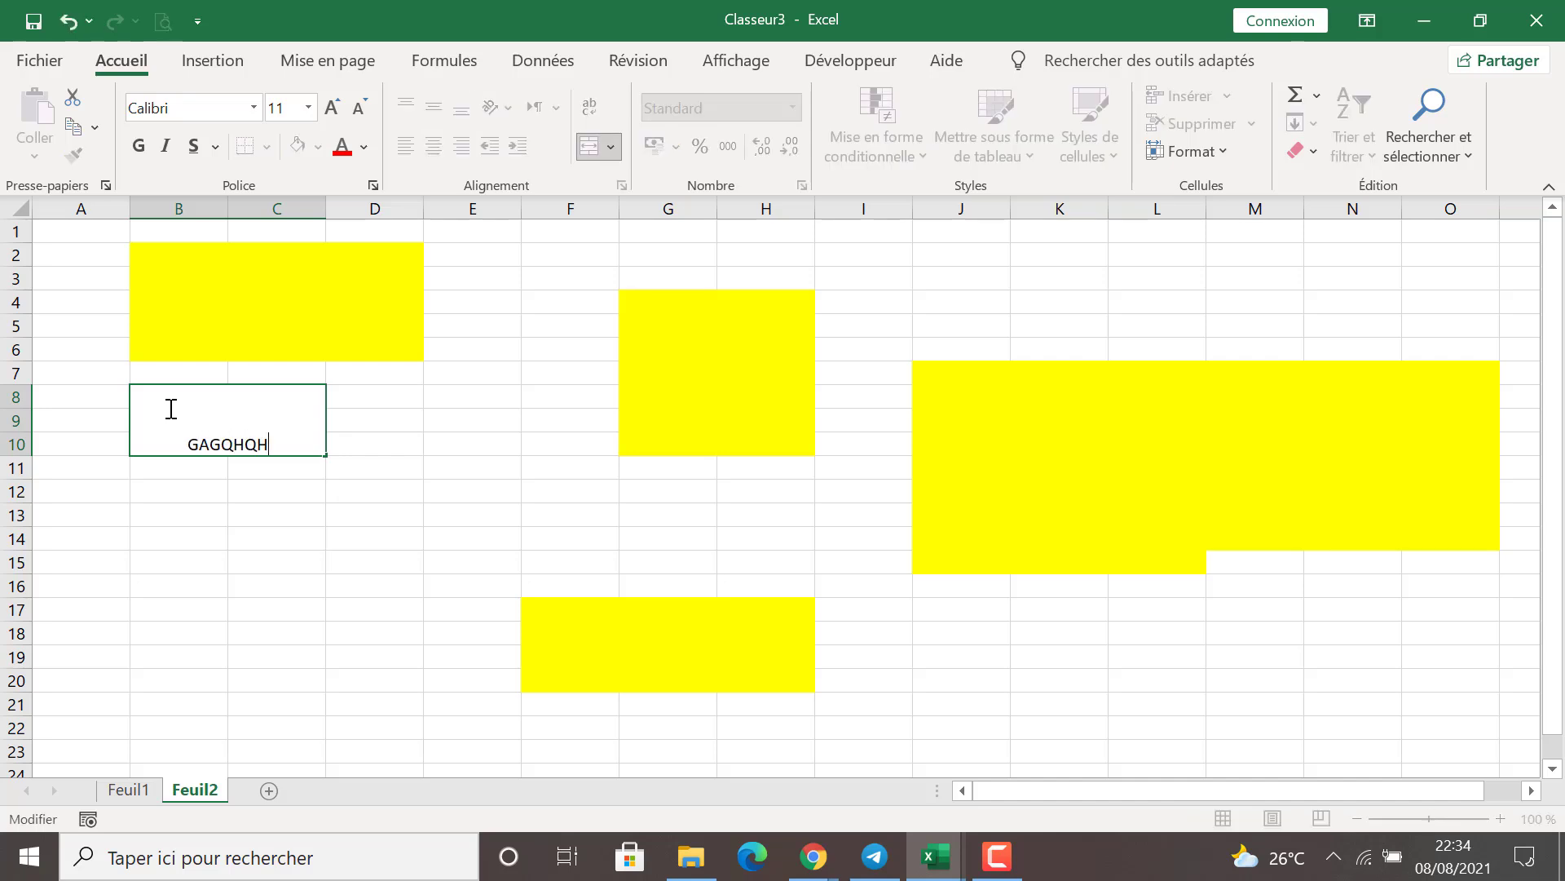
left_click(403, 636)
Step: Try the middle, top and bottom vertical alignments on the merged cell's text
left_click(274, 437)
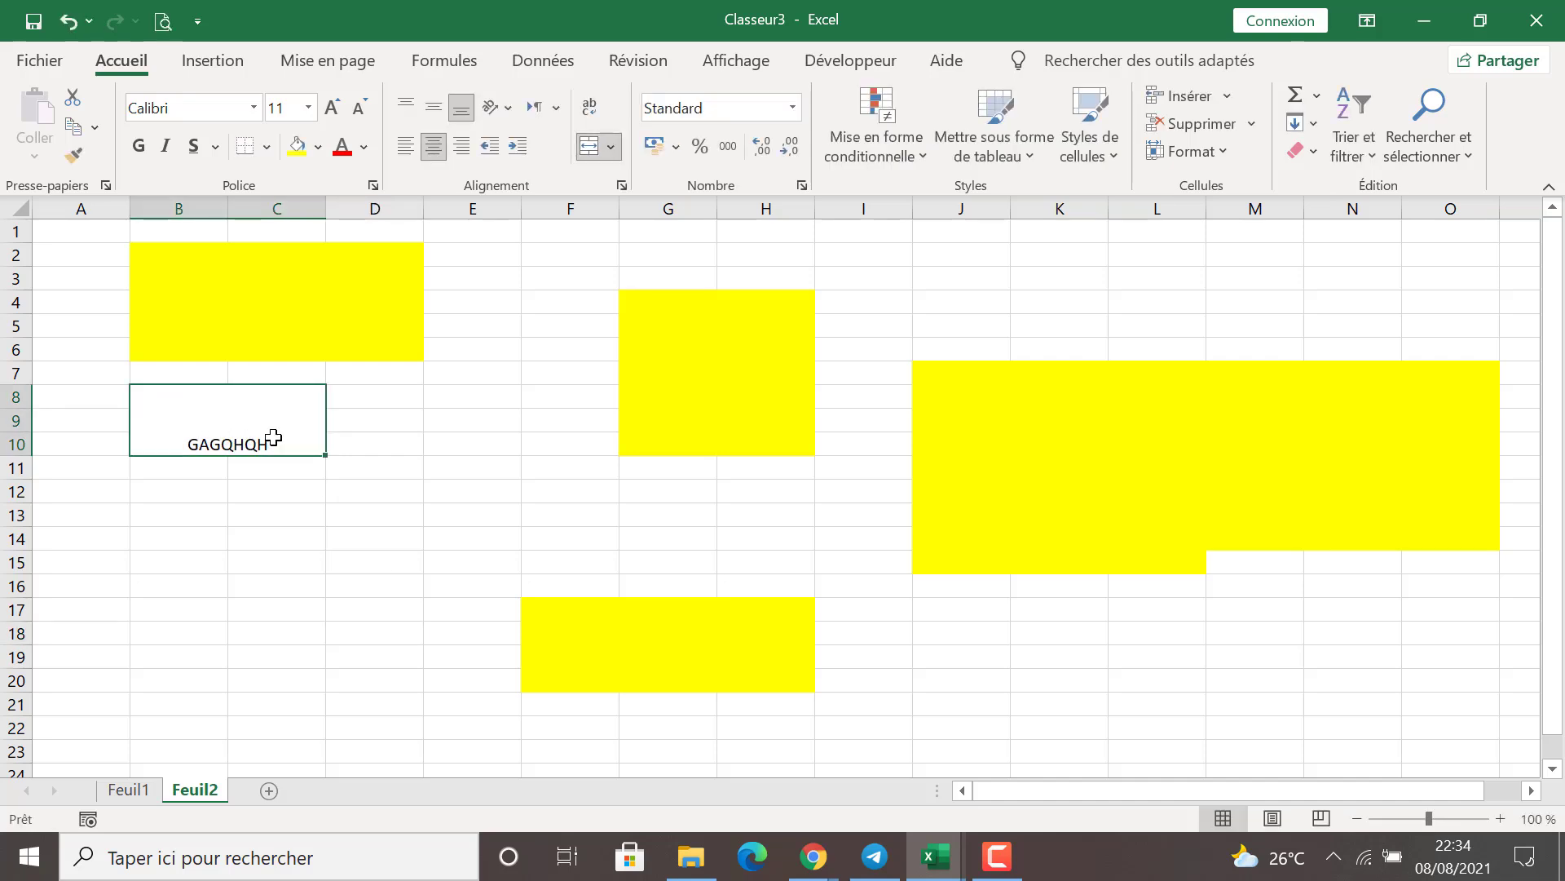
left_click(432, 111)
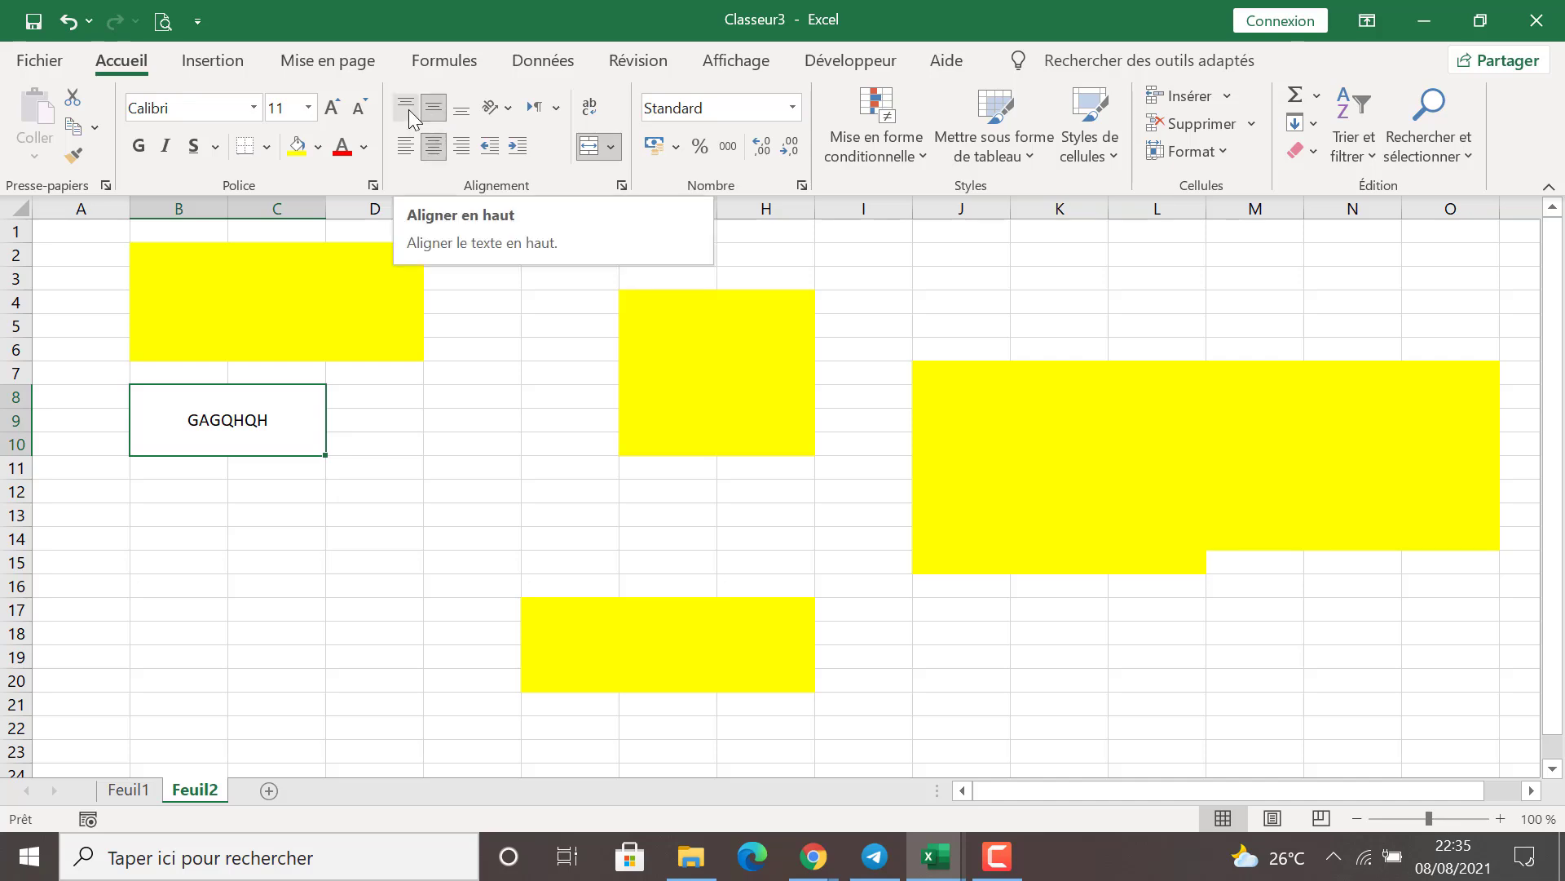
left_click(411, 111)
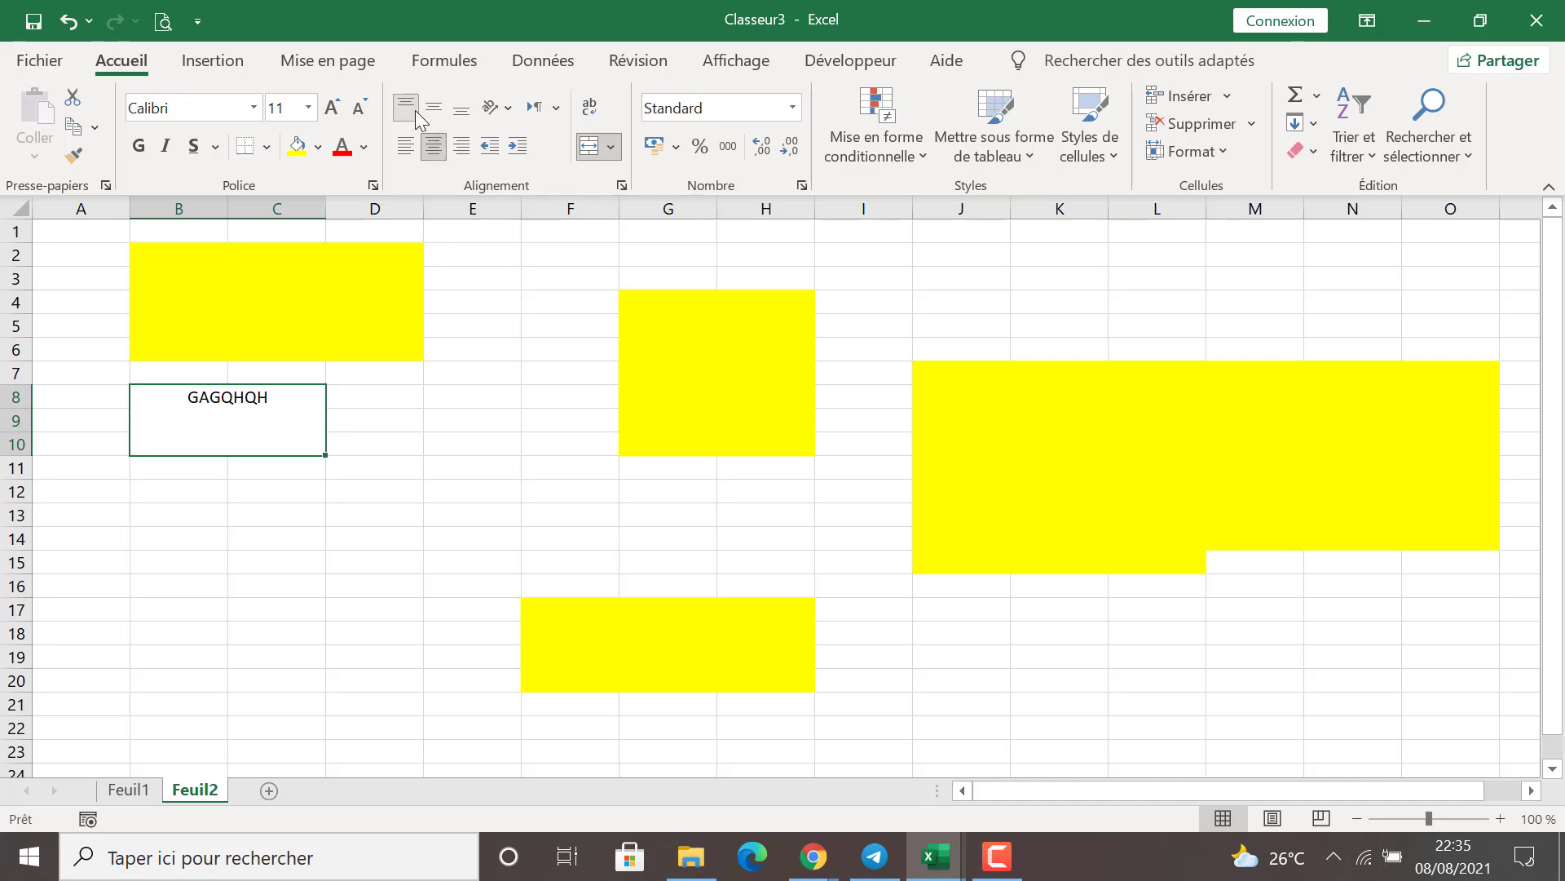
left_click(456, 117)
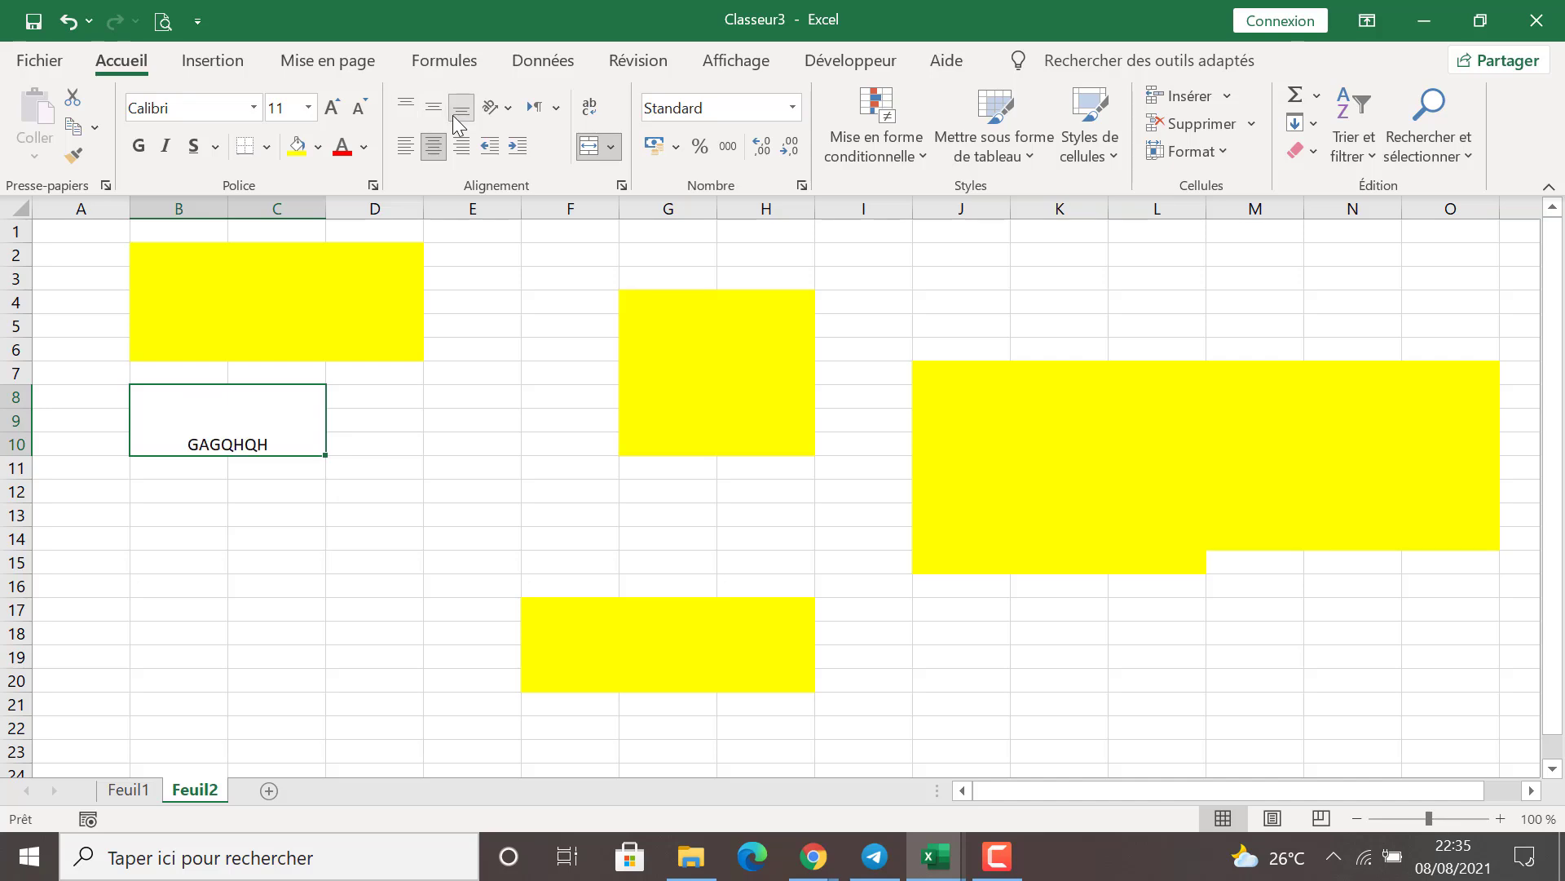
Step: Align the merged cell's text left, switch it to right alignment, and increase its indent several times
left_click(408, 146)
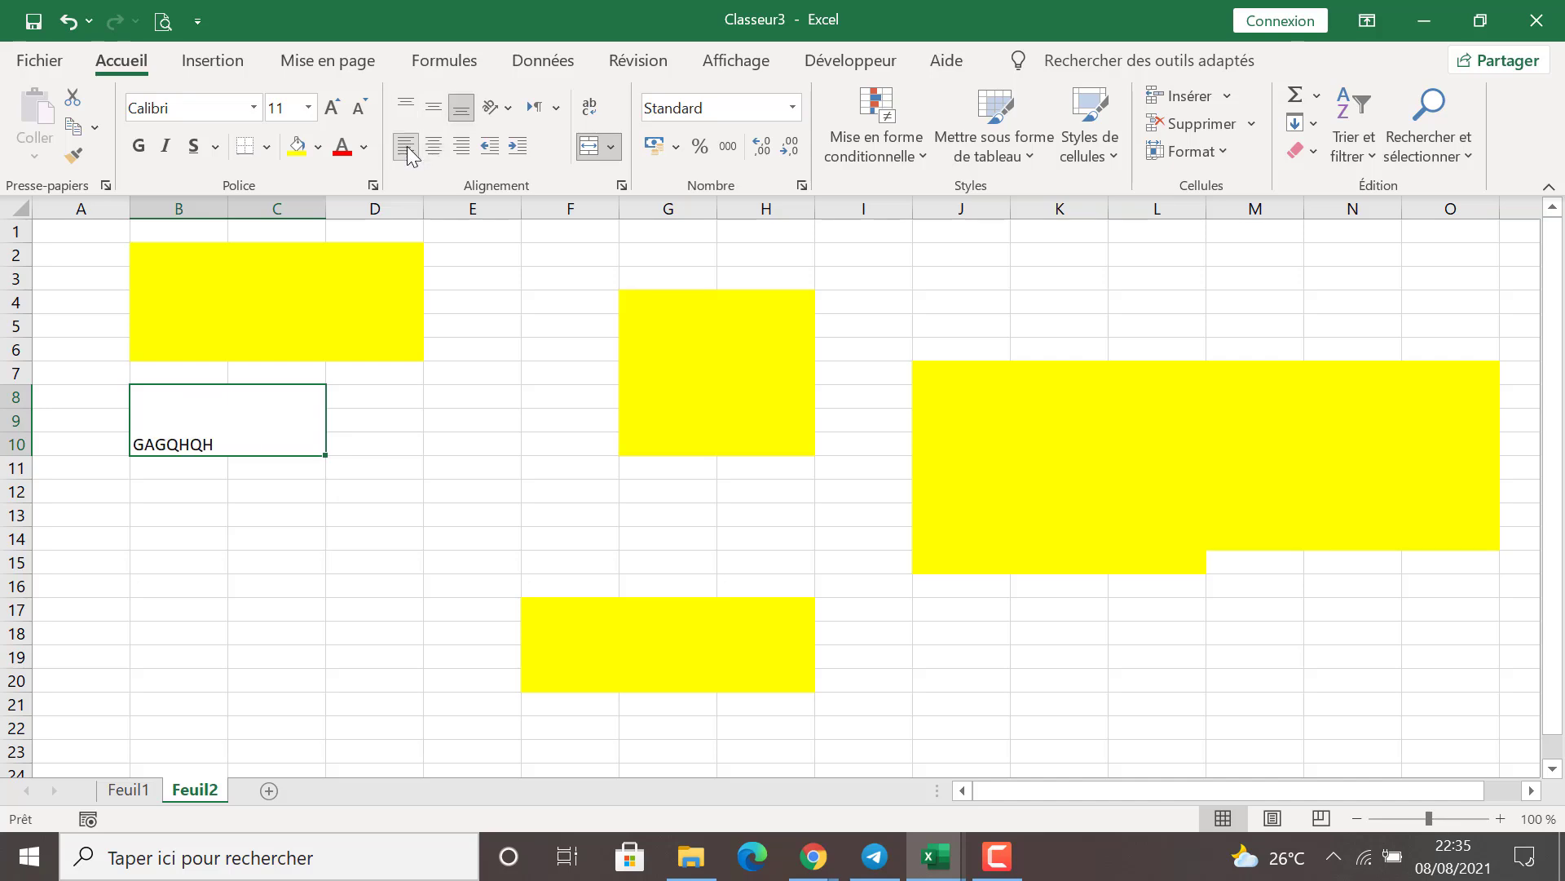
left_click(462, 155)
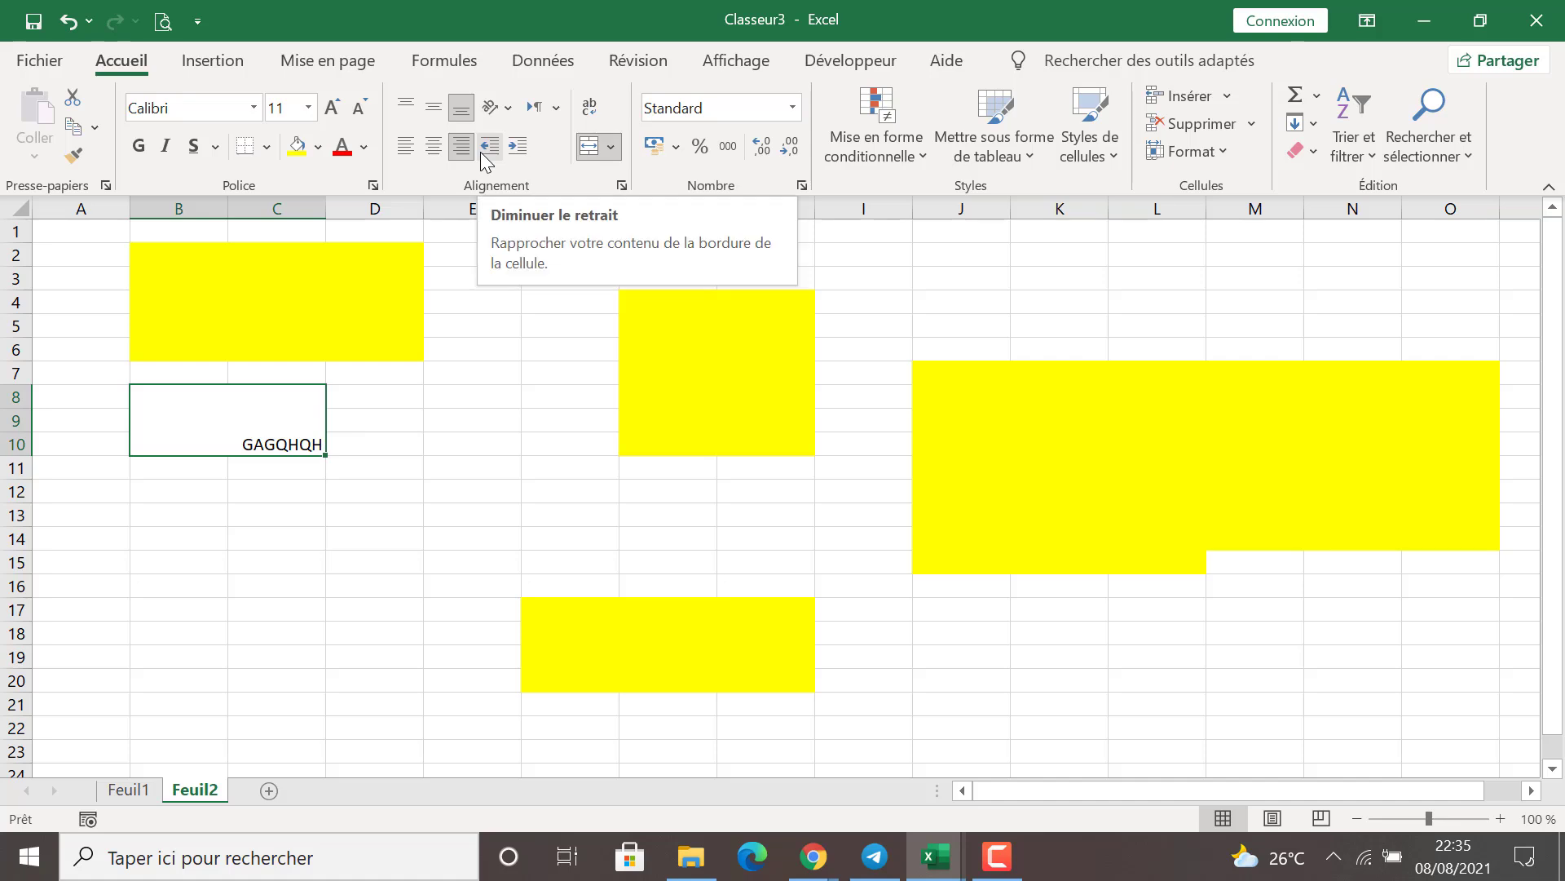
left_click(520, 144)
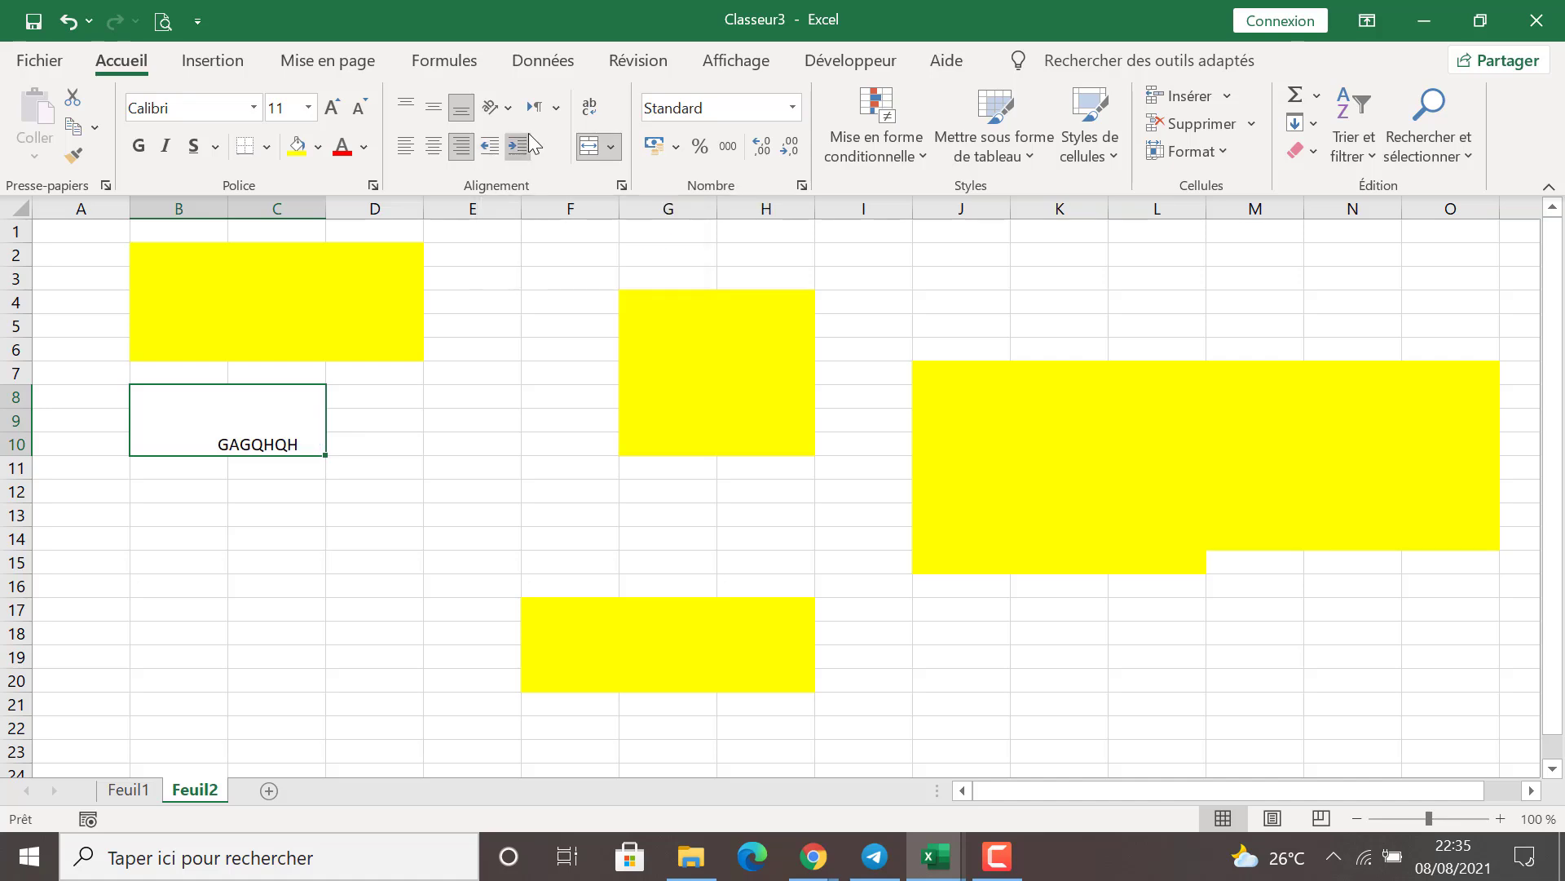
left_click(520, 144)
left_click(521, 143)
left_click(518, 144)
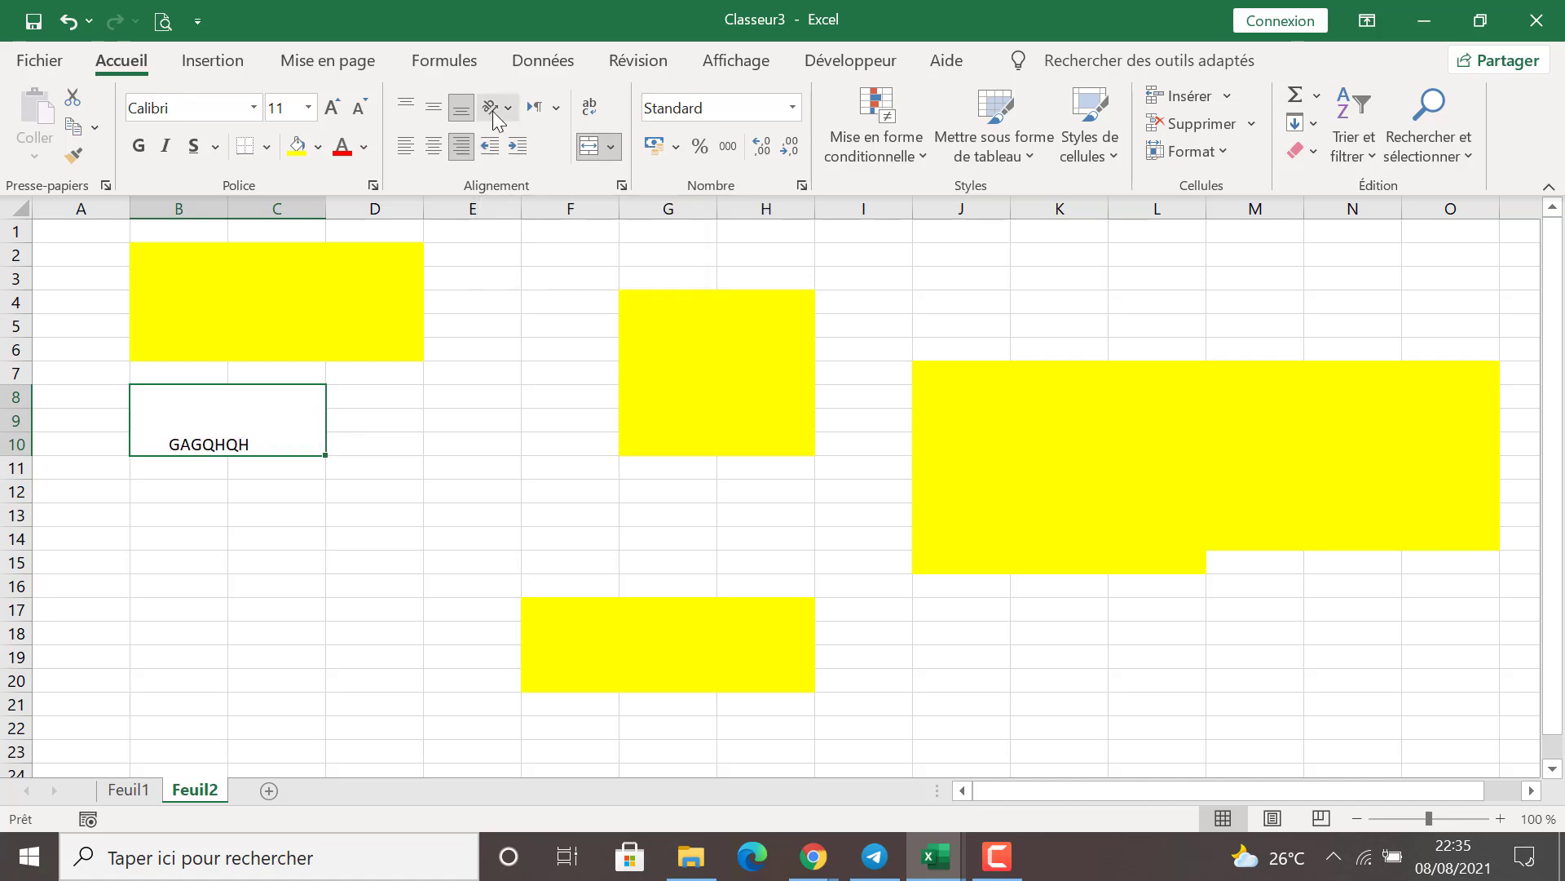
Step: Set the merged cell's text orientation to vertical text and turn on text wrapping
left_click(492, 108)
left_click(564, 213)
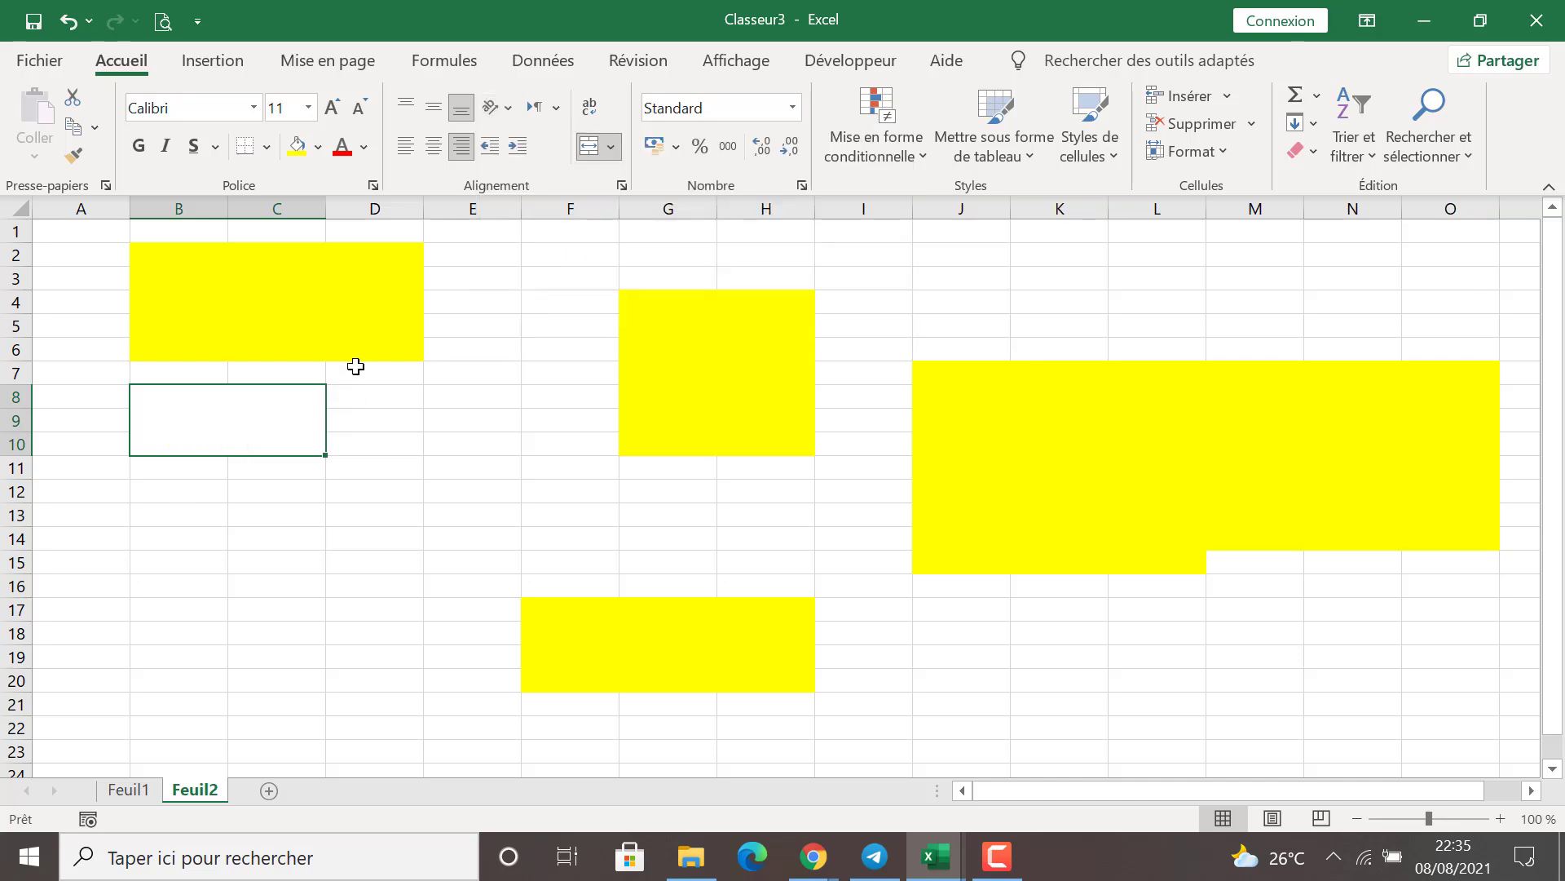
left_click(590, 111)
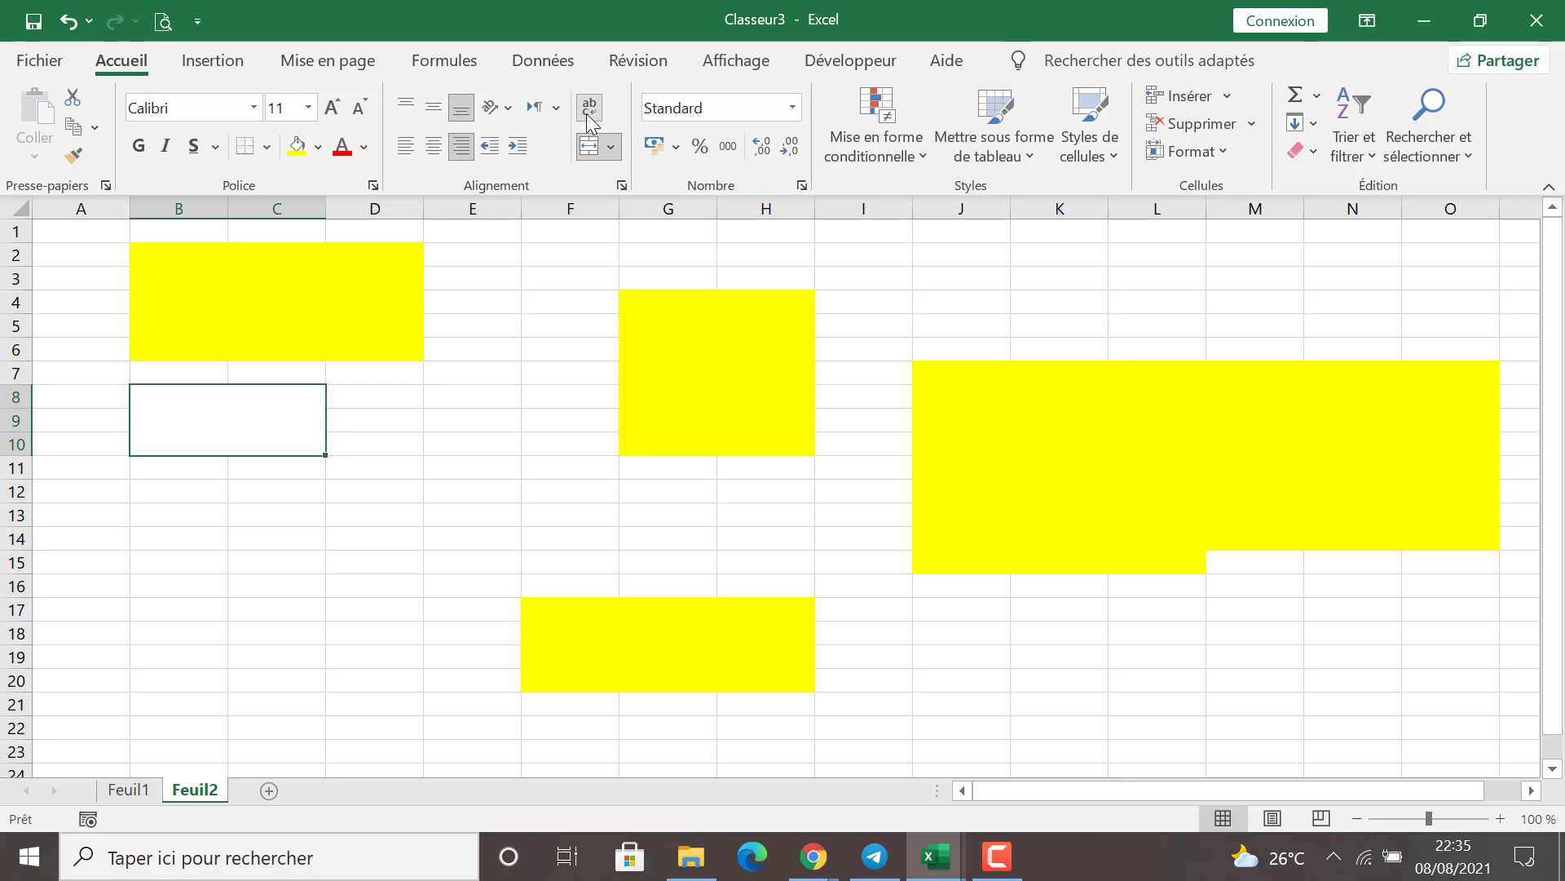
left_click(895, 861)
left_click(893, 856)
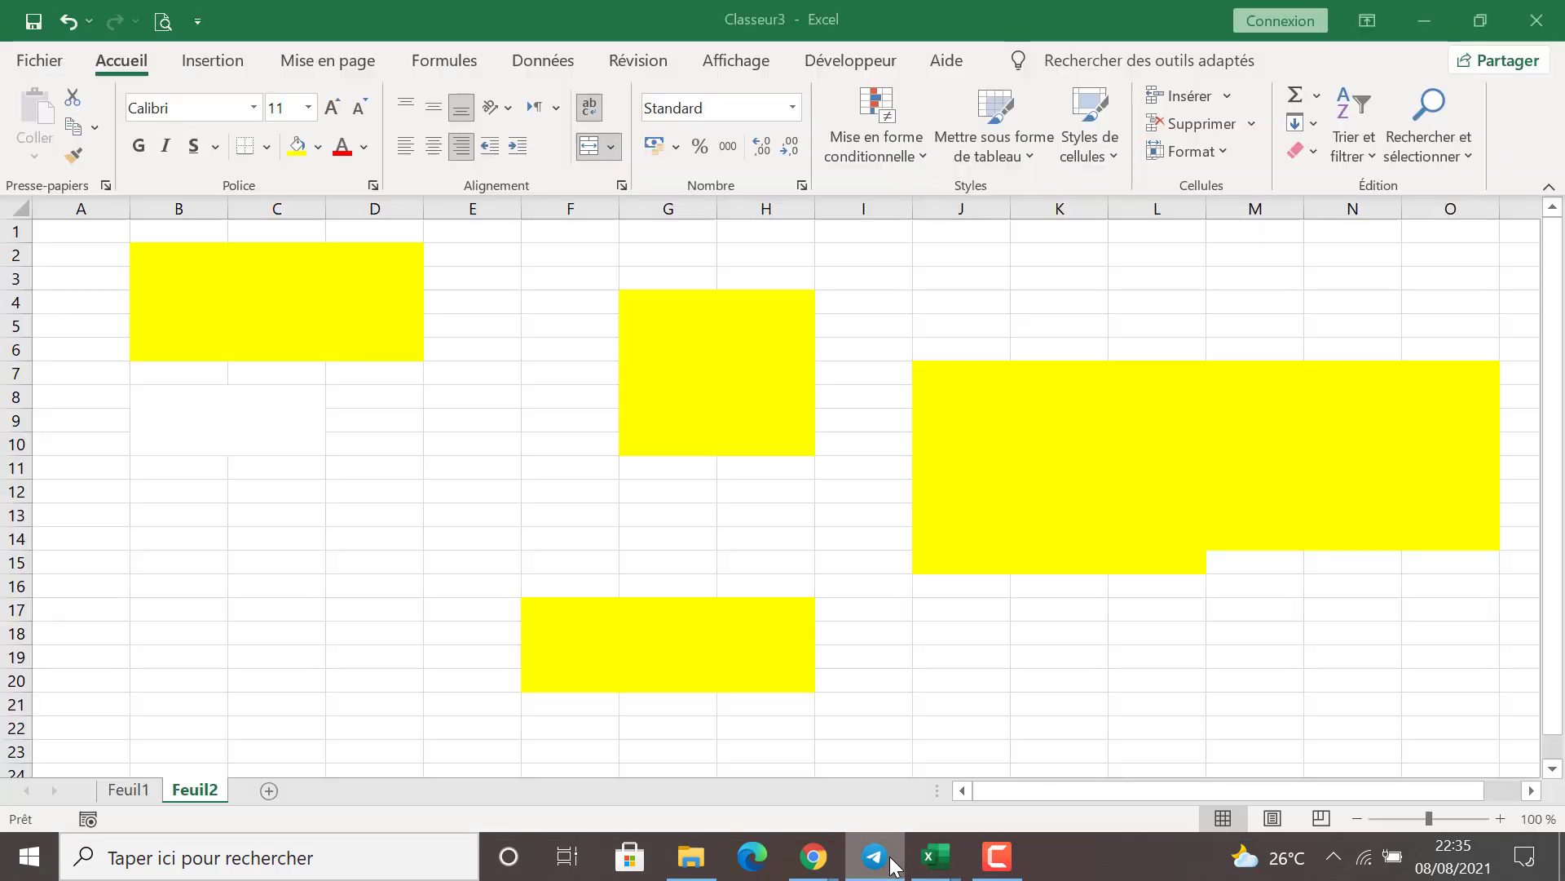
left_click(981, 851)
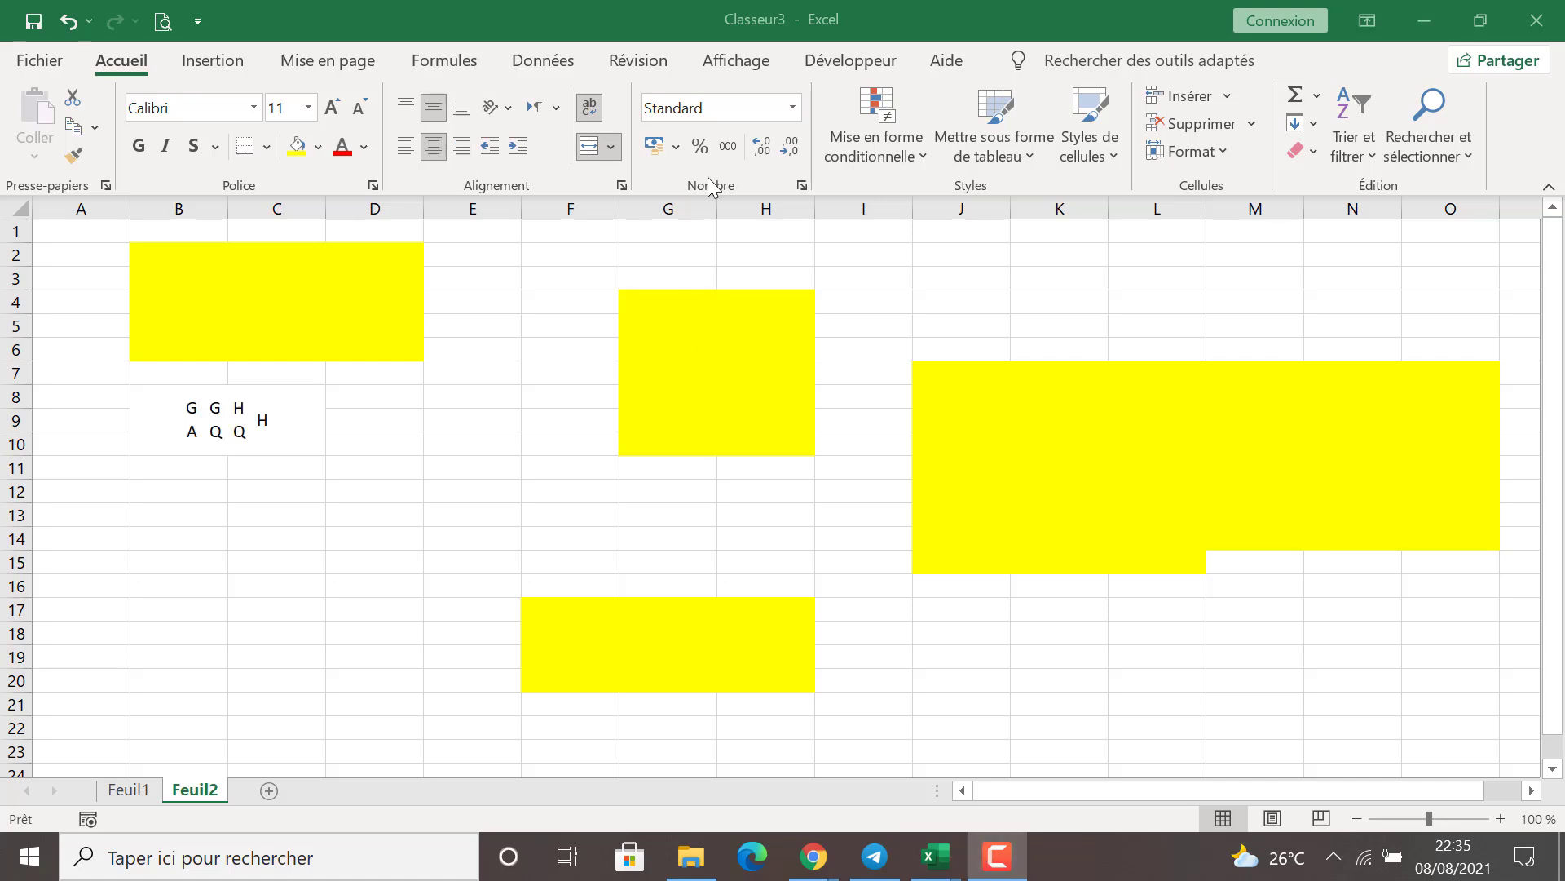
Step: Turn off text wrapping for the merged cell B8:C10
left_click(288, 402)
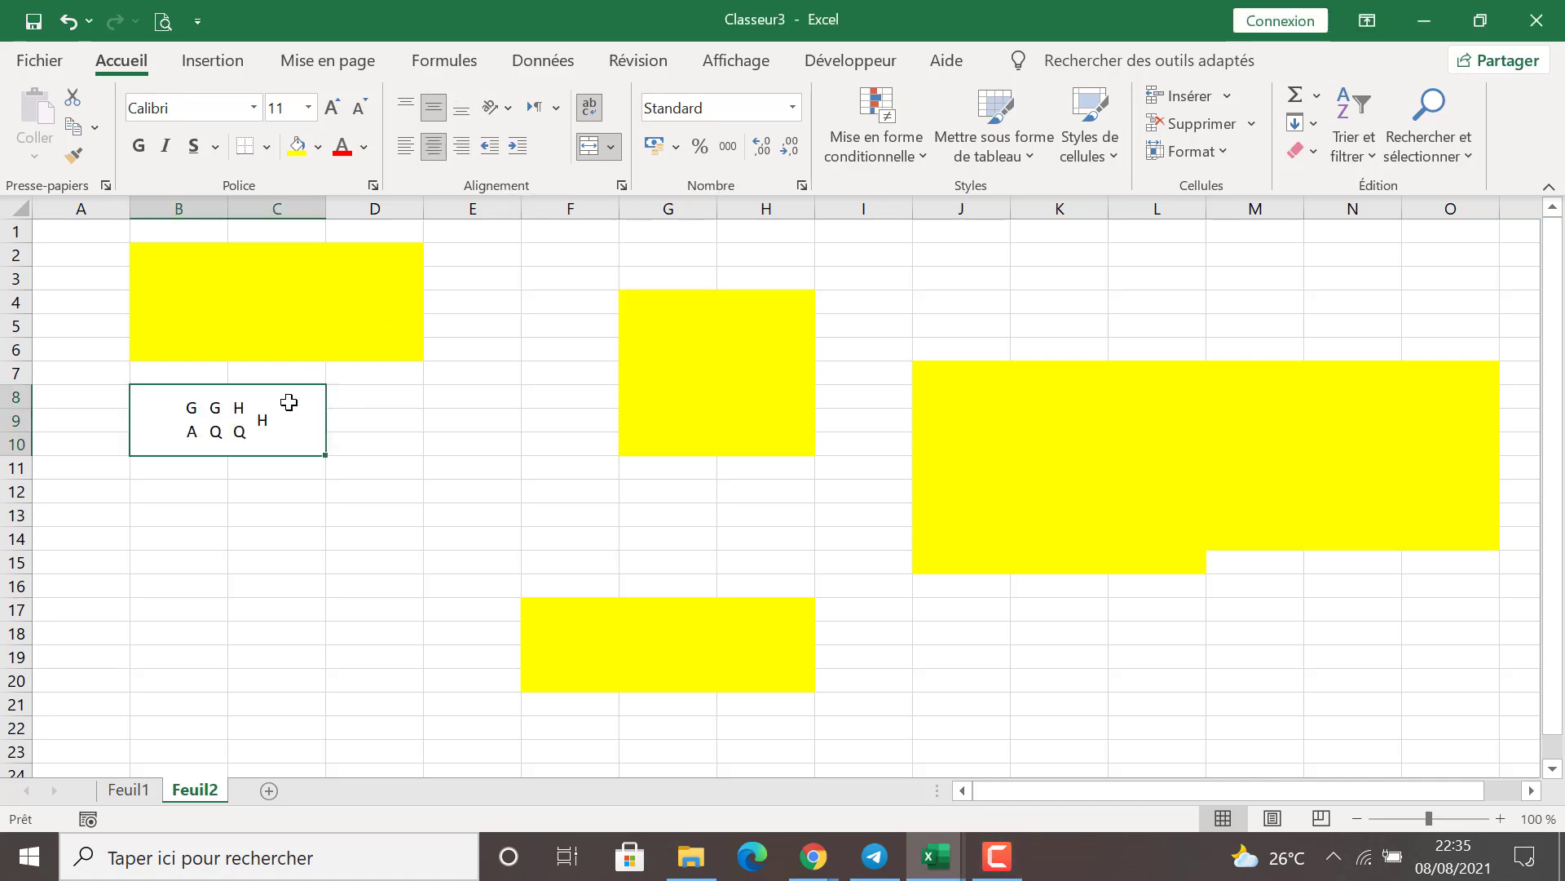
left_click(589, 116)
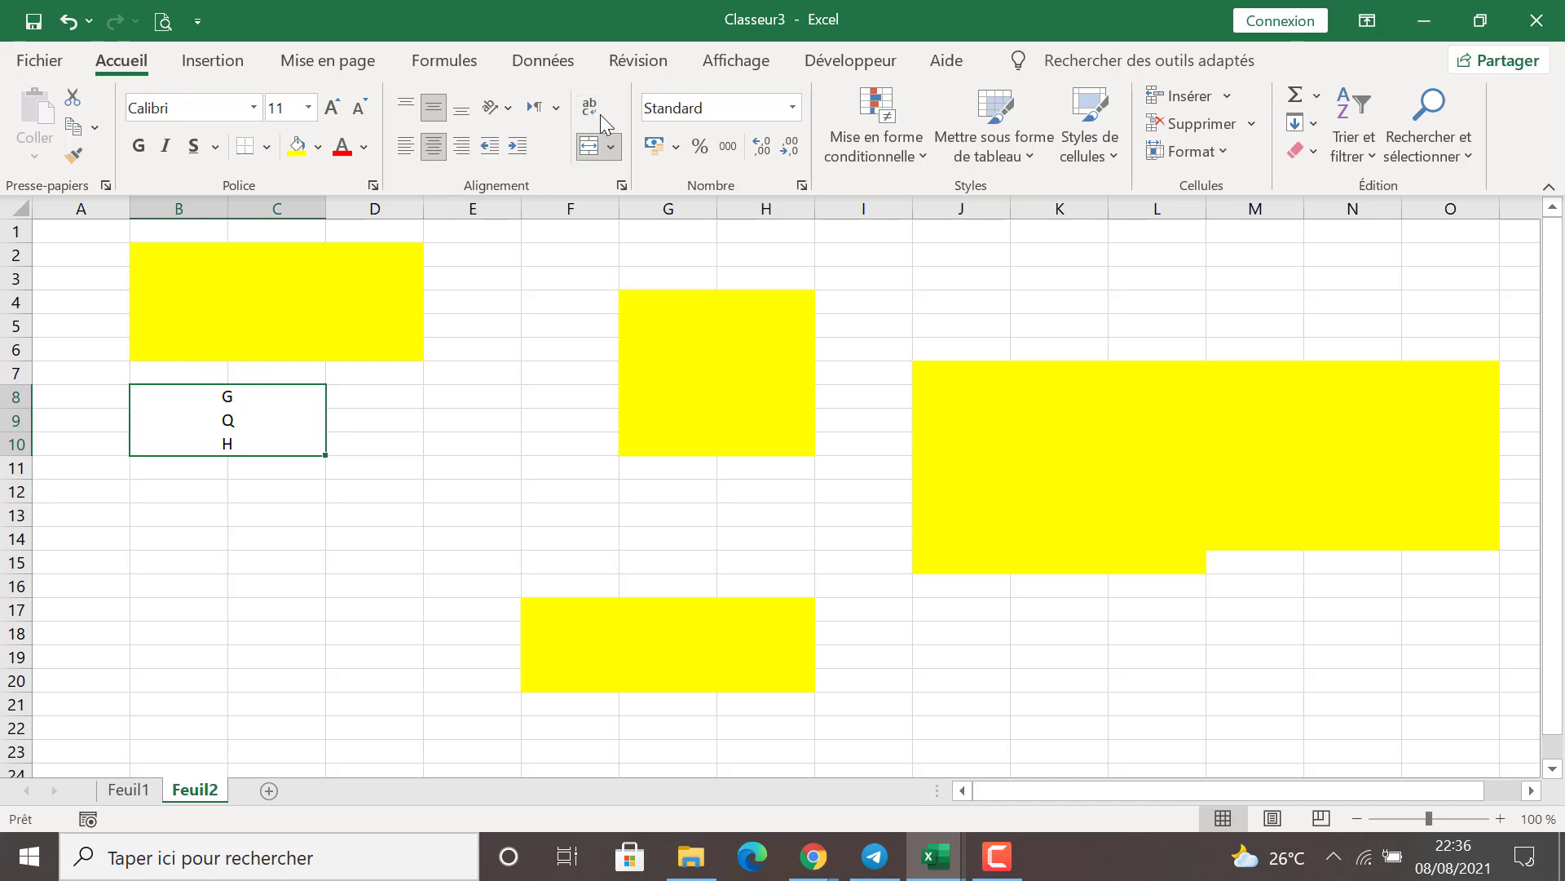
left_click(454, 375)
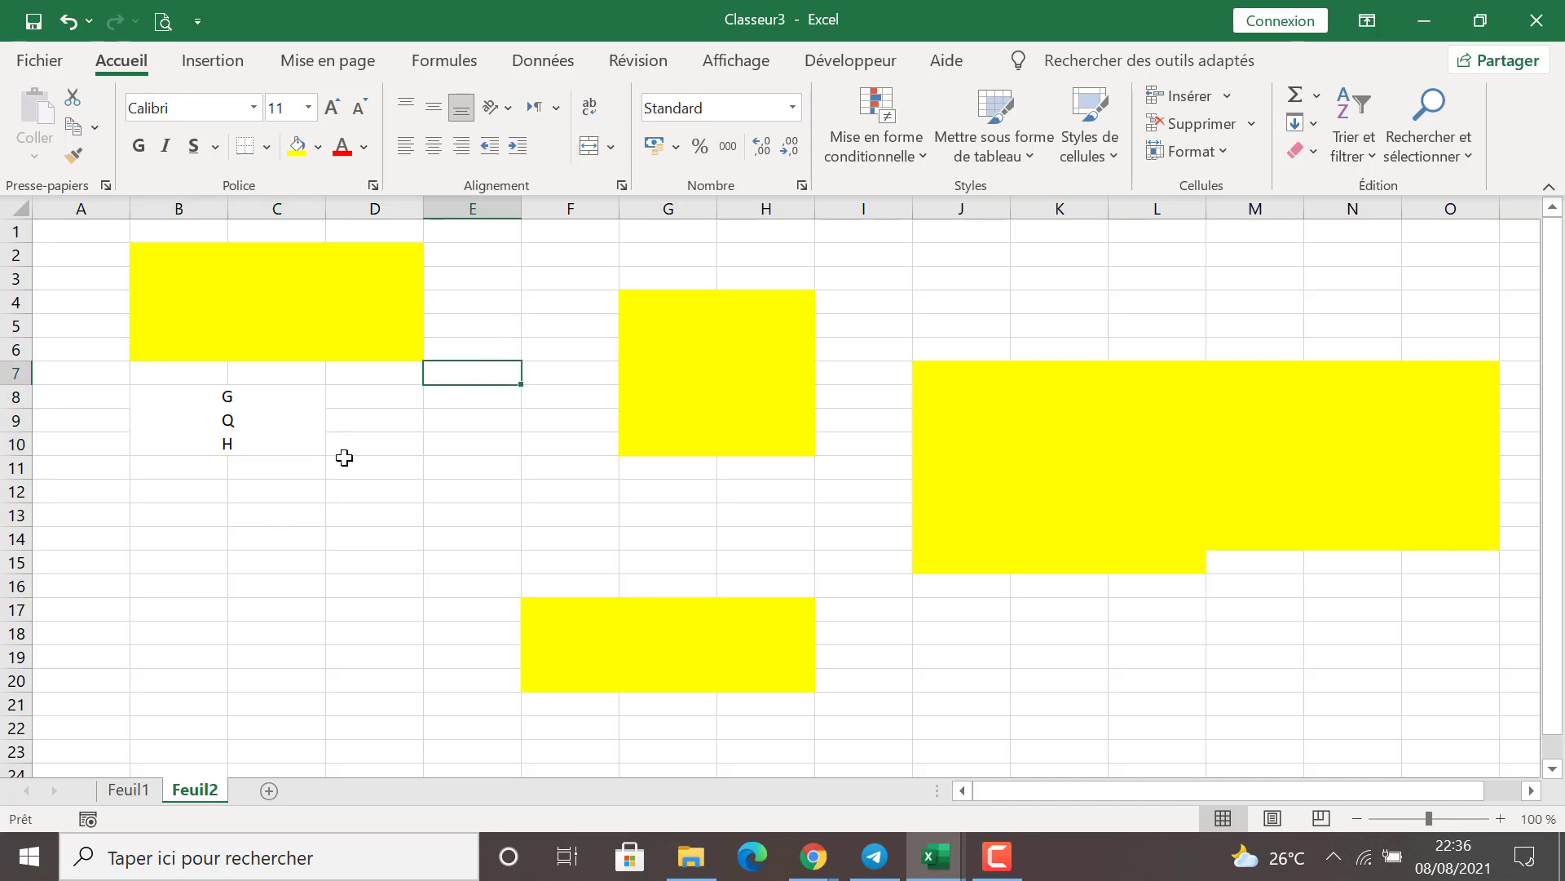
left_click(983, 840)
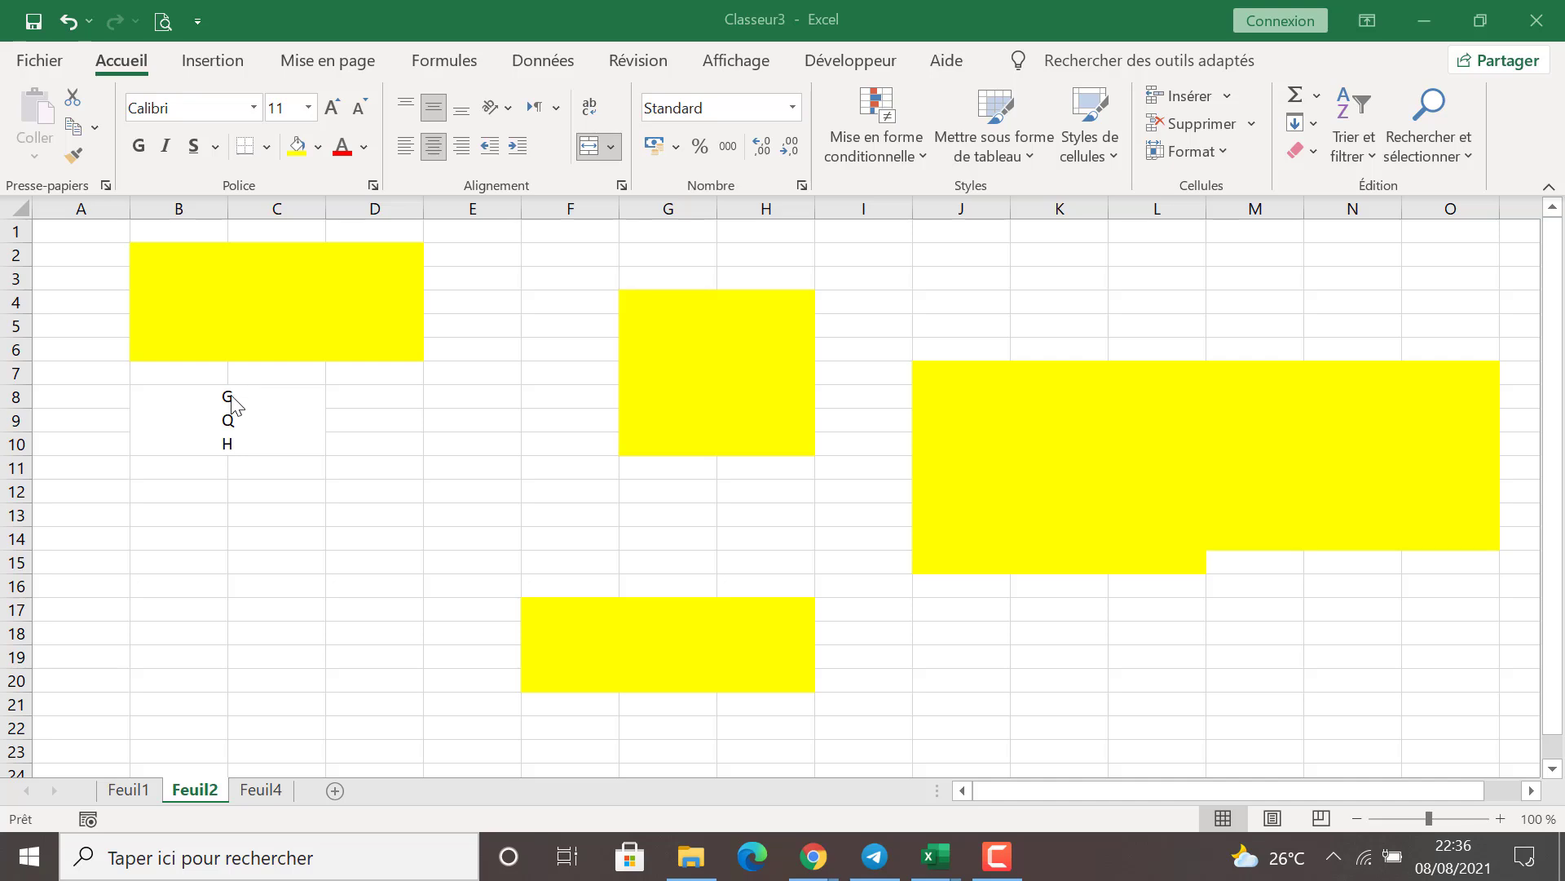
Step: Format the text GAGQHQH in the merged cell as bold, italic, underlined and red
left_click(231, 396)
double_click(231, 397)
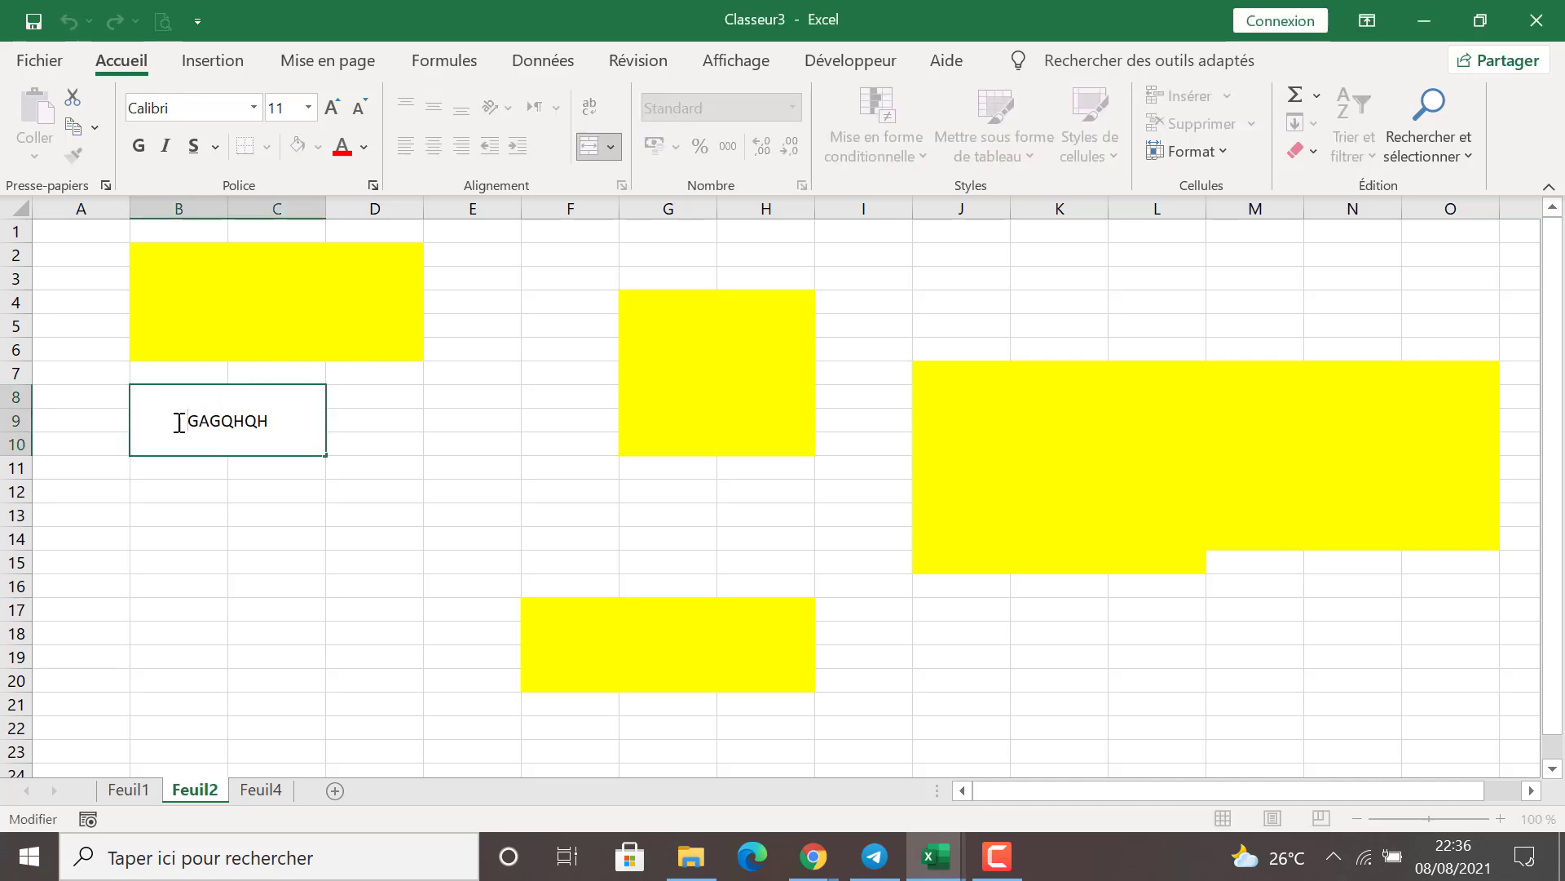
left_click_drag(179, 420, 301, 396)
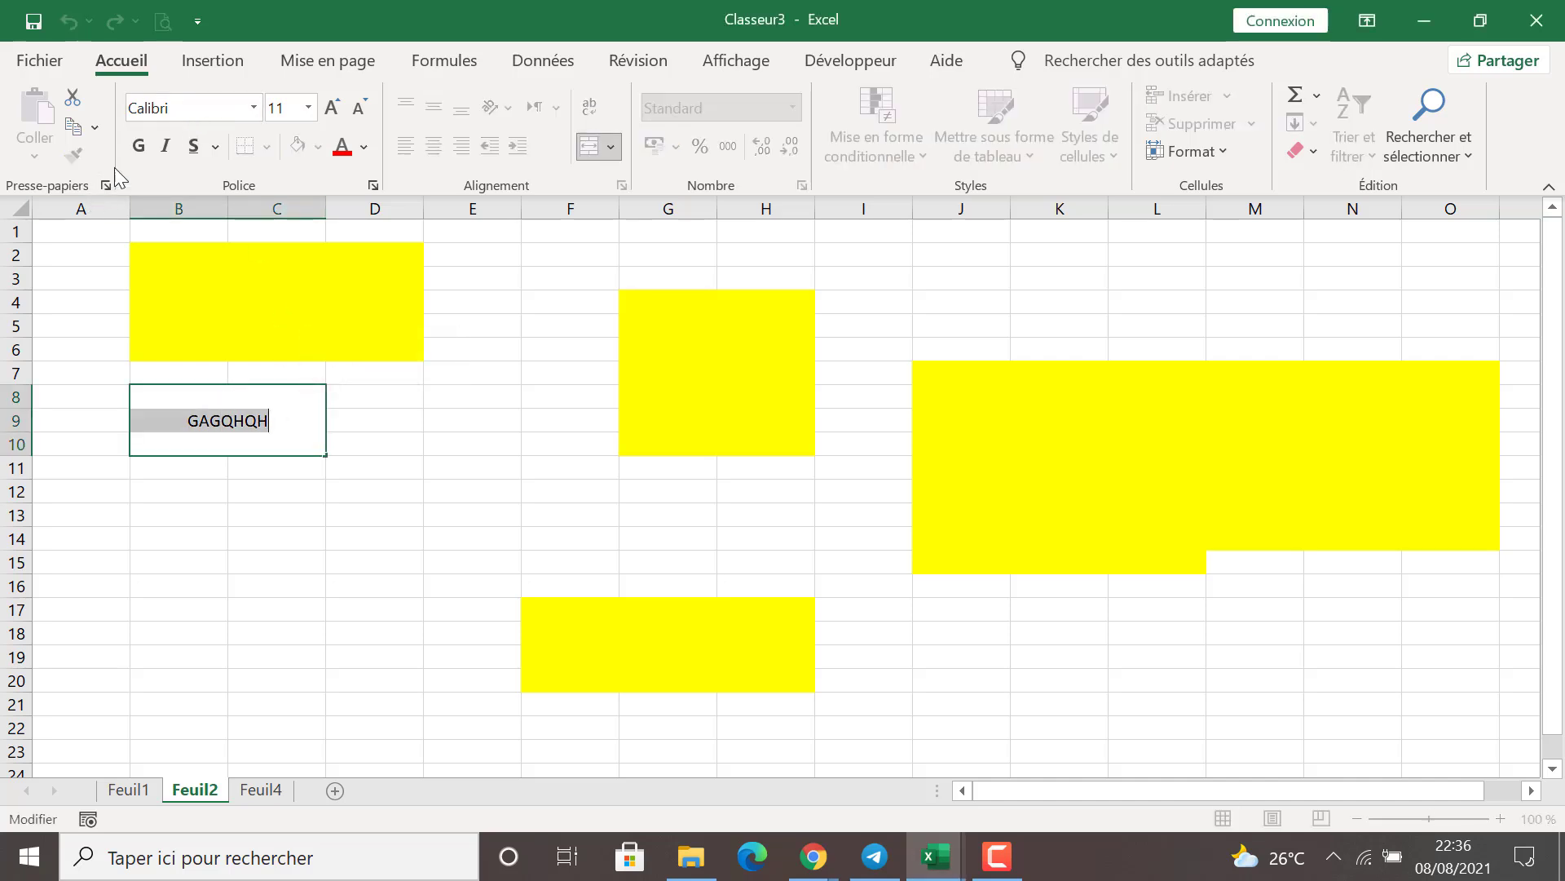
left_click(139, 150)
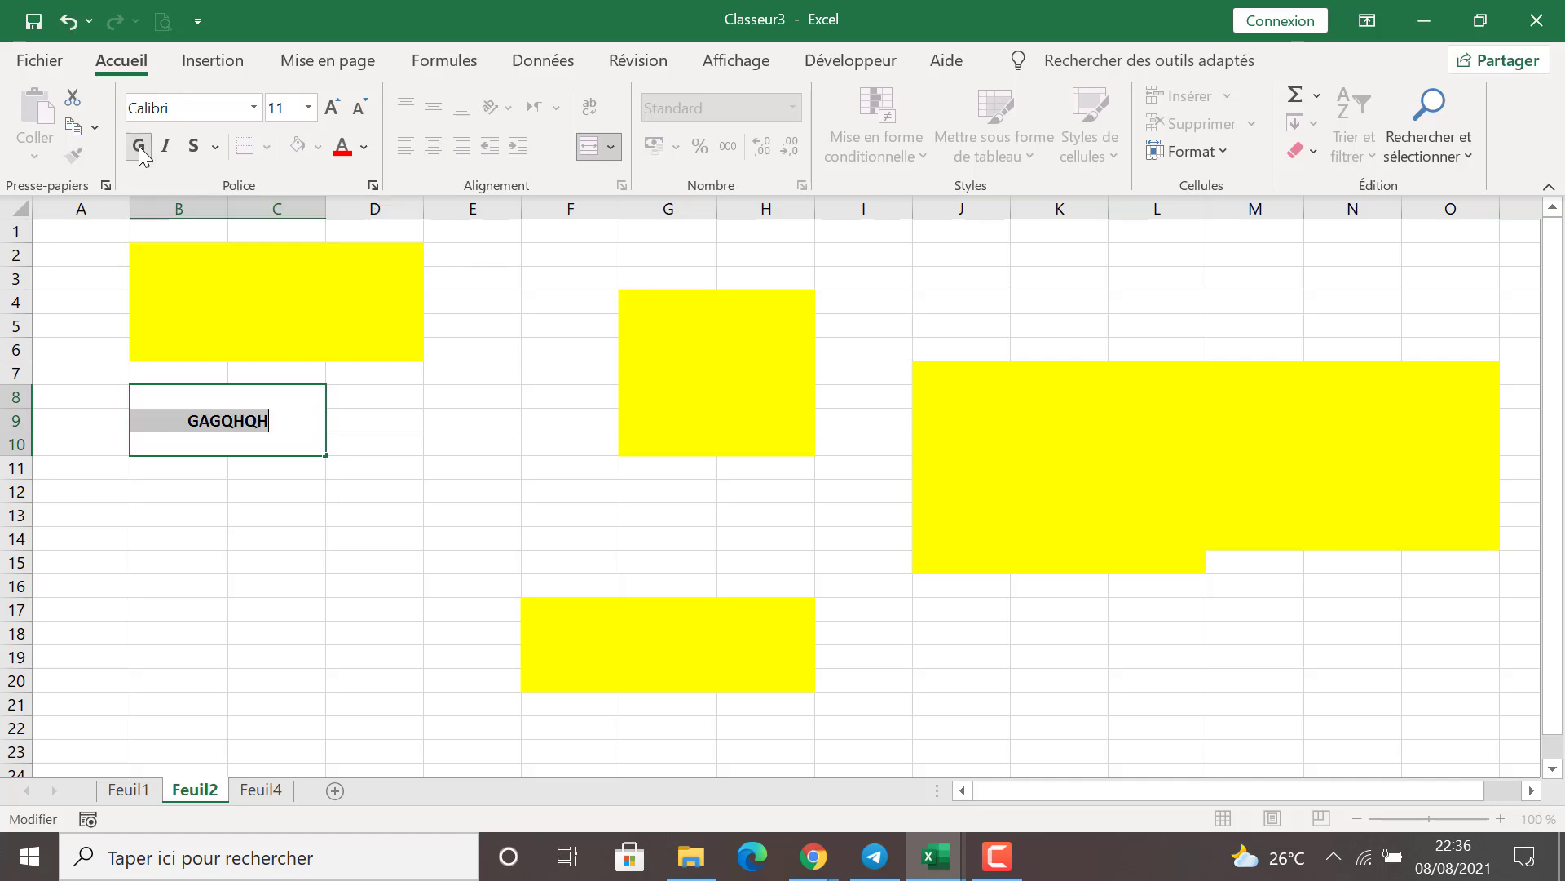
left_click(162, 149)
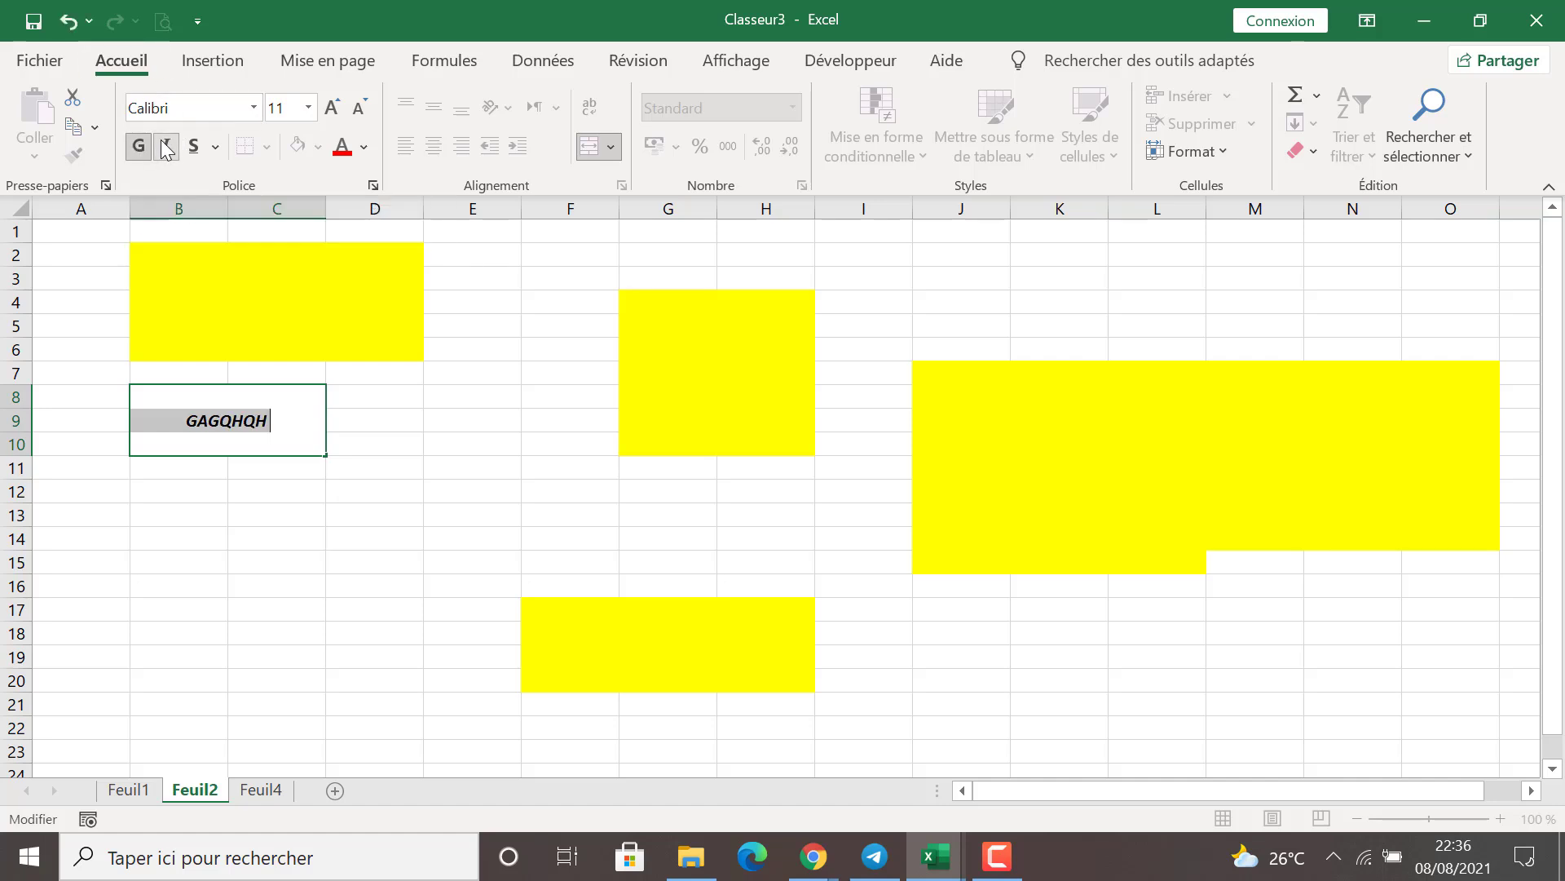
left_click(196, 150)
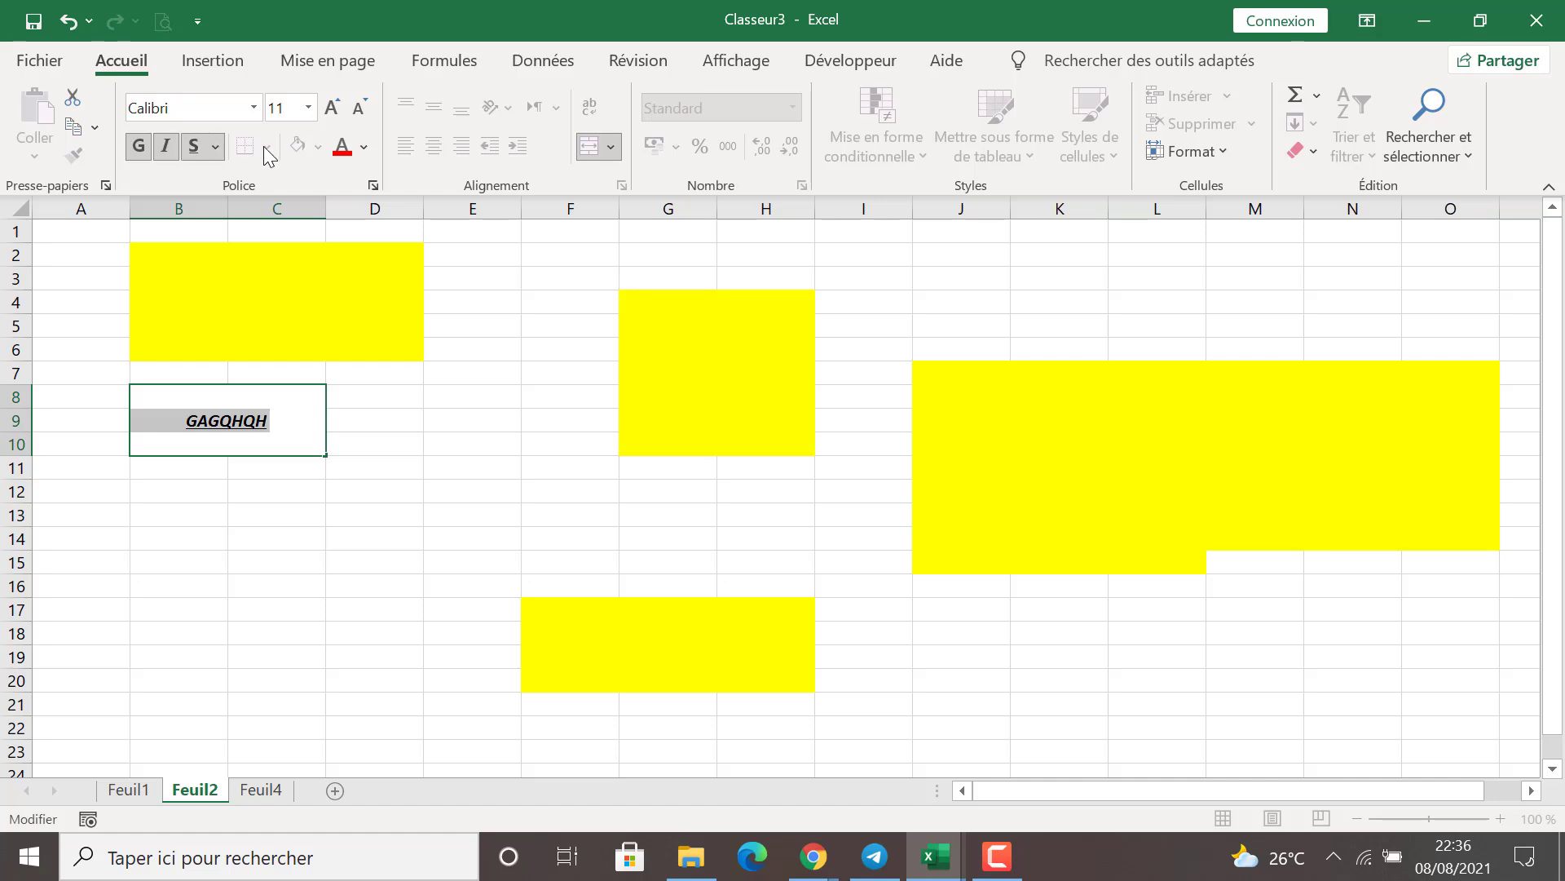
left_click(343, 149)
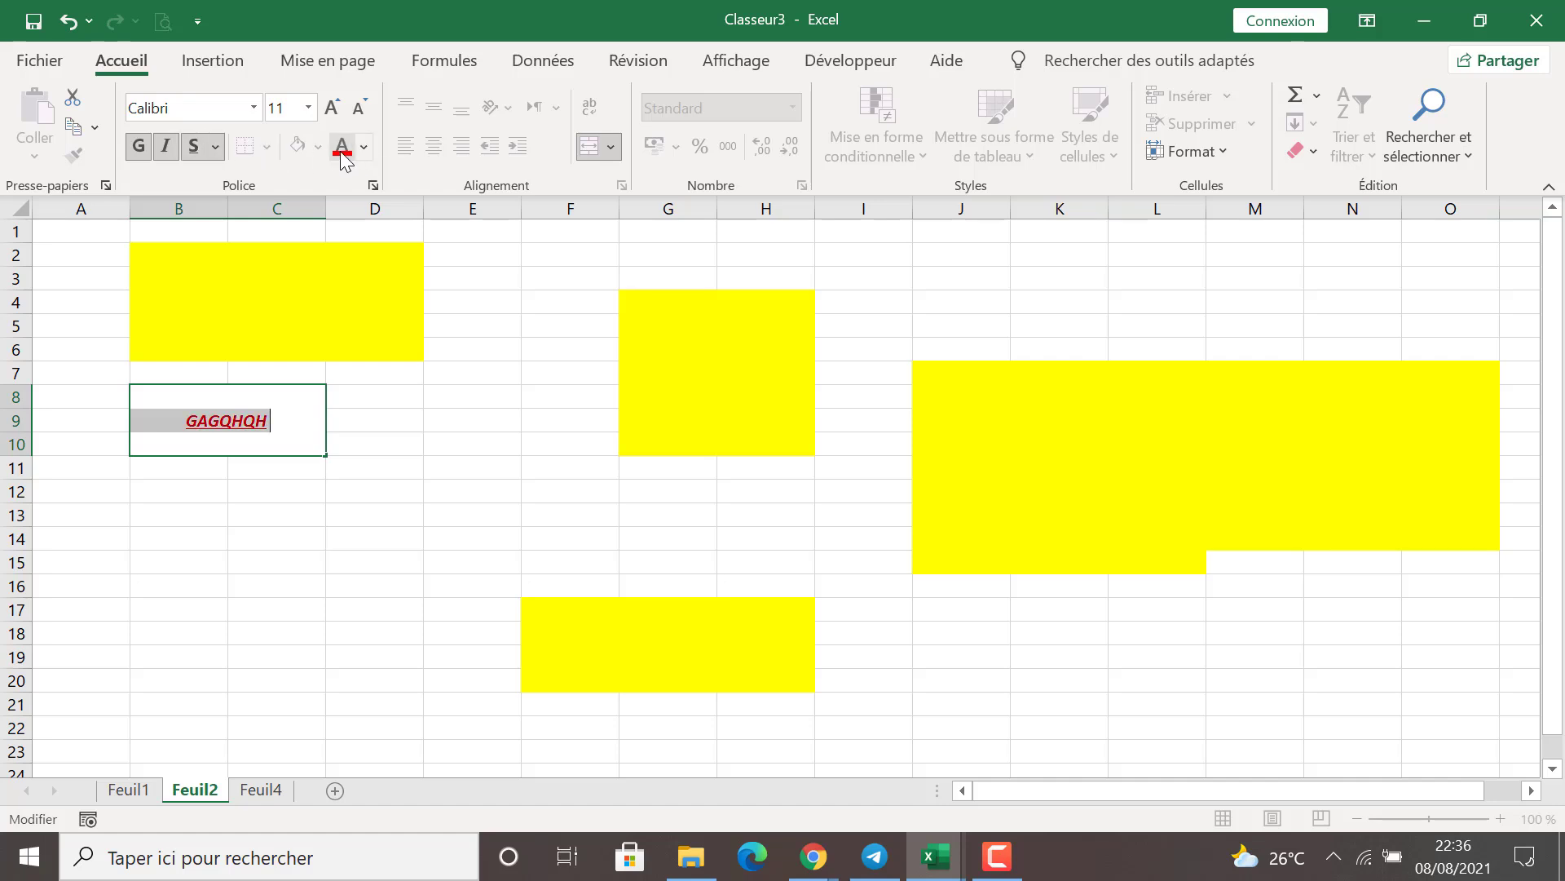
left_click(402, 419)
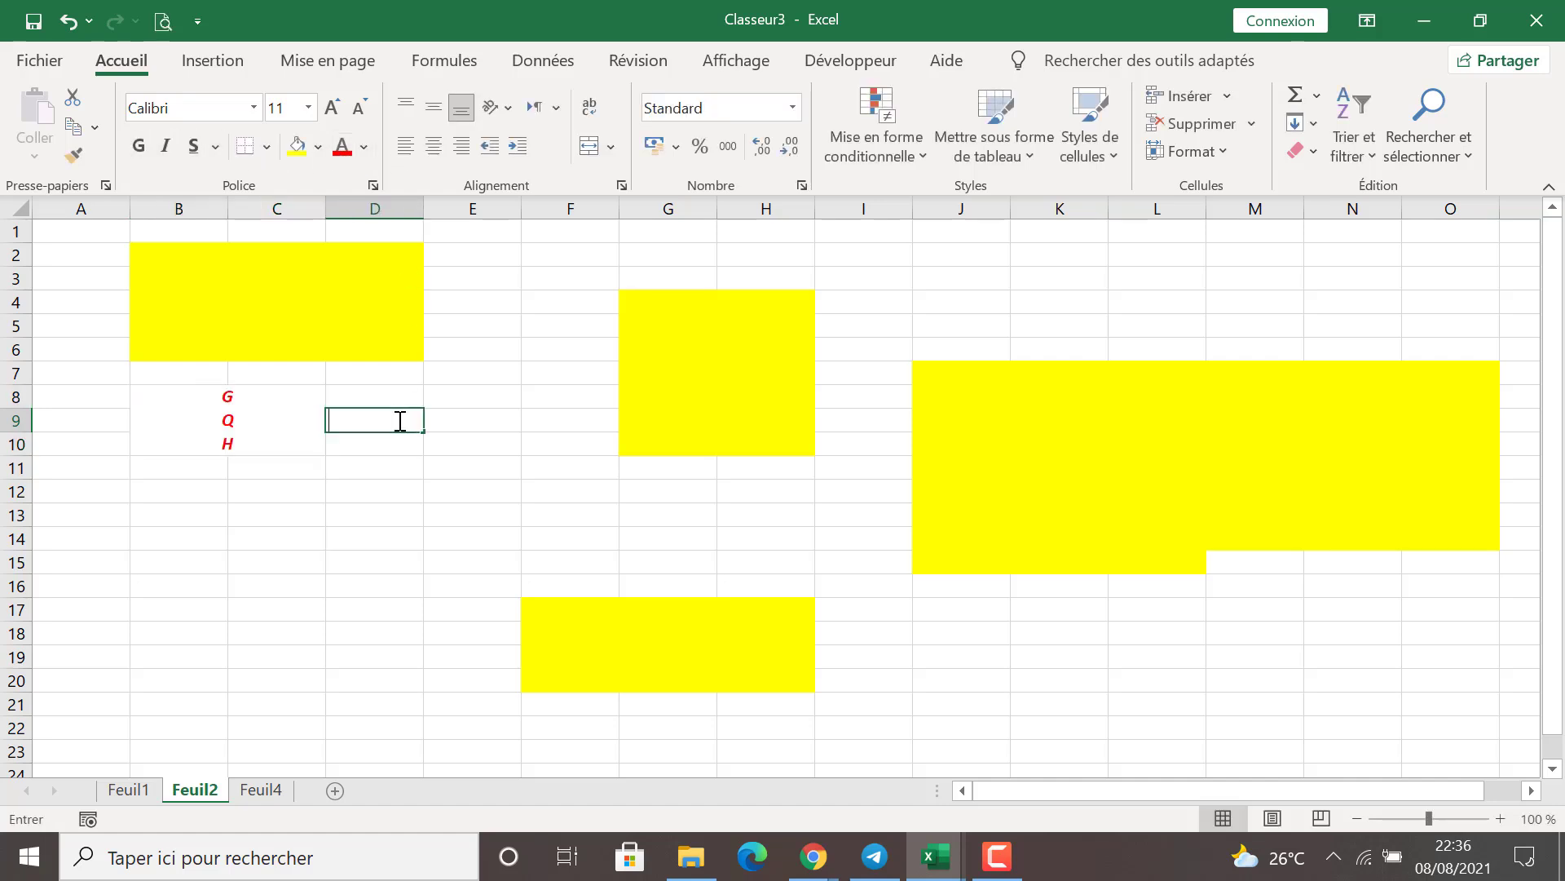
Step: Fill the merged cell B8:C10 with yellow
left_click(239, 419)
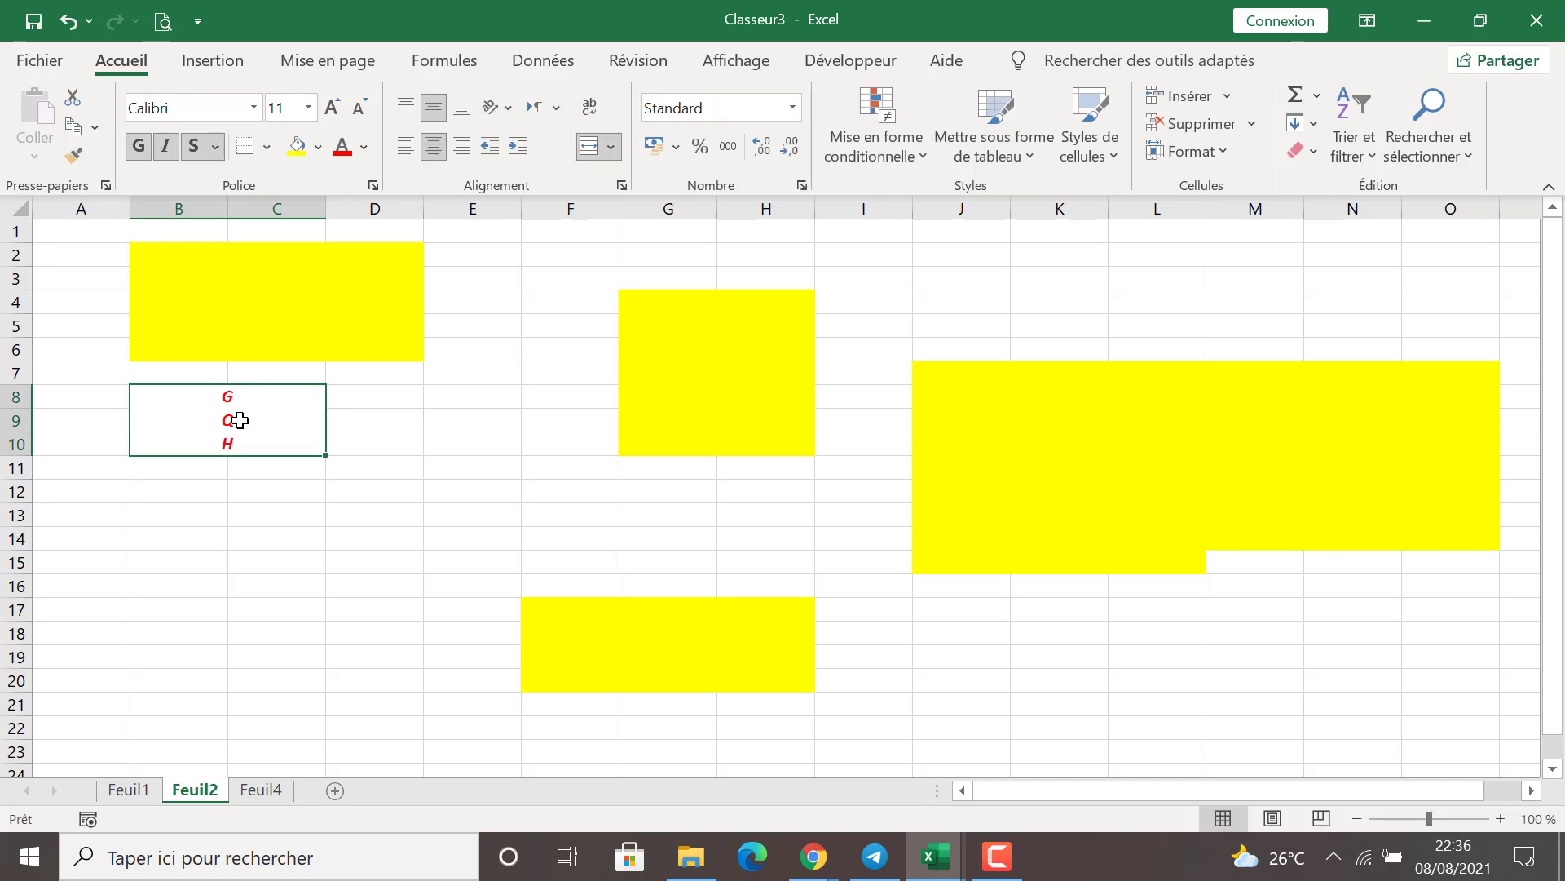
left_click(297, 147)
left_click(336, 516)
Step: Apply thick outside borders to the range A13:D20
left_click_drag(124, 513, 378, 674)
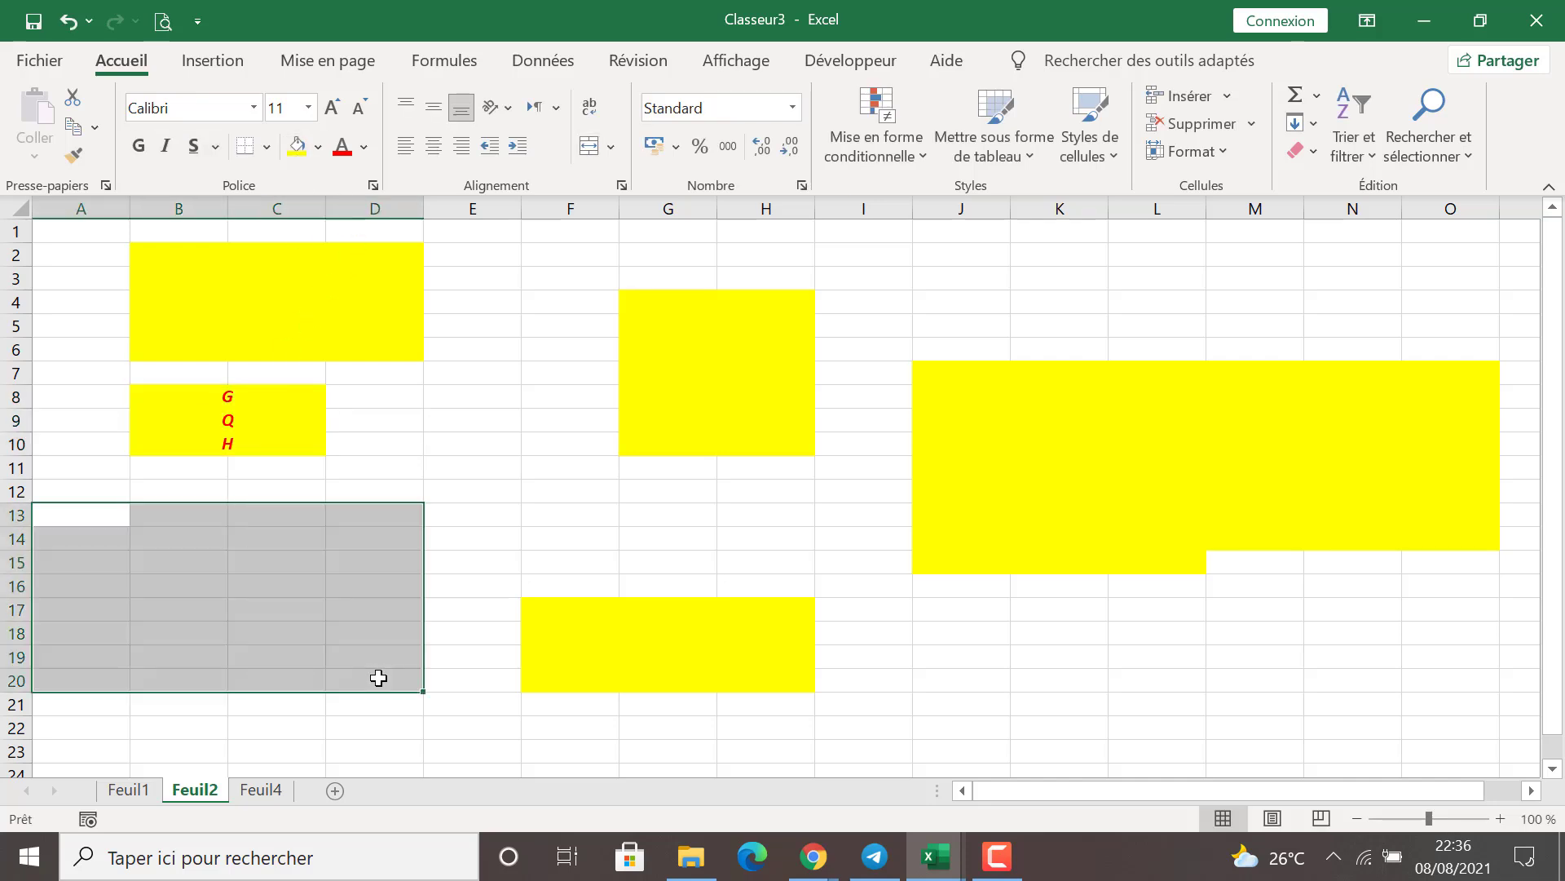
left_click(265, 148)
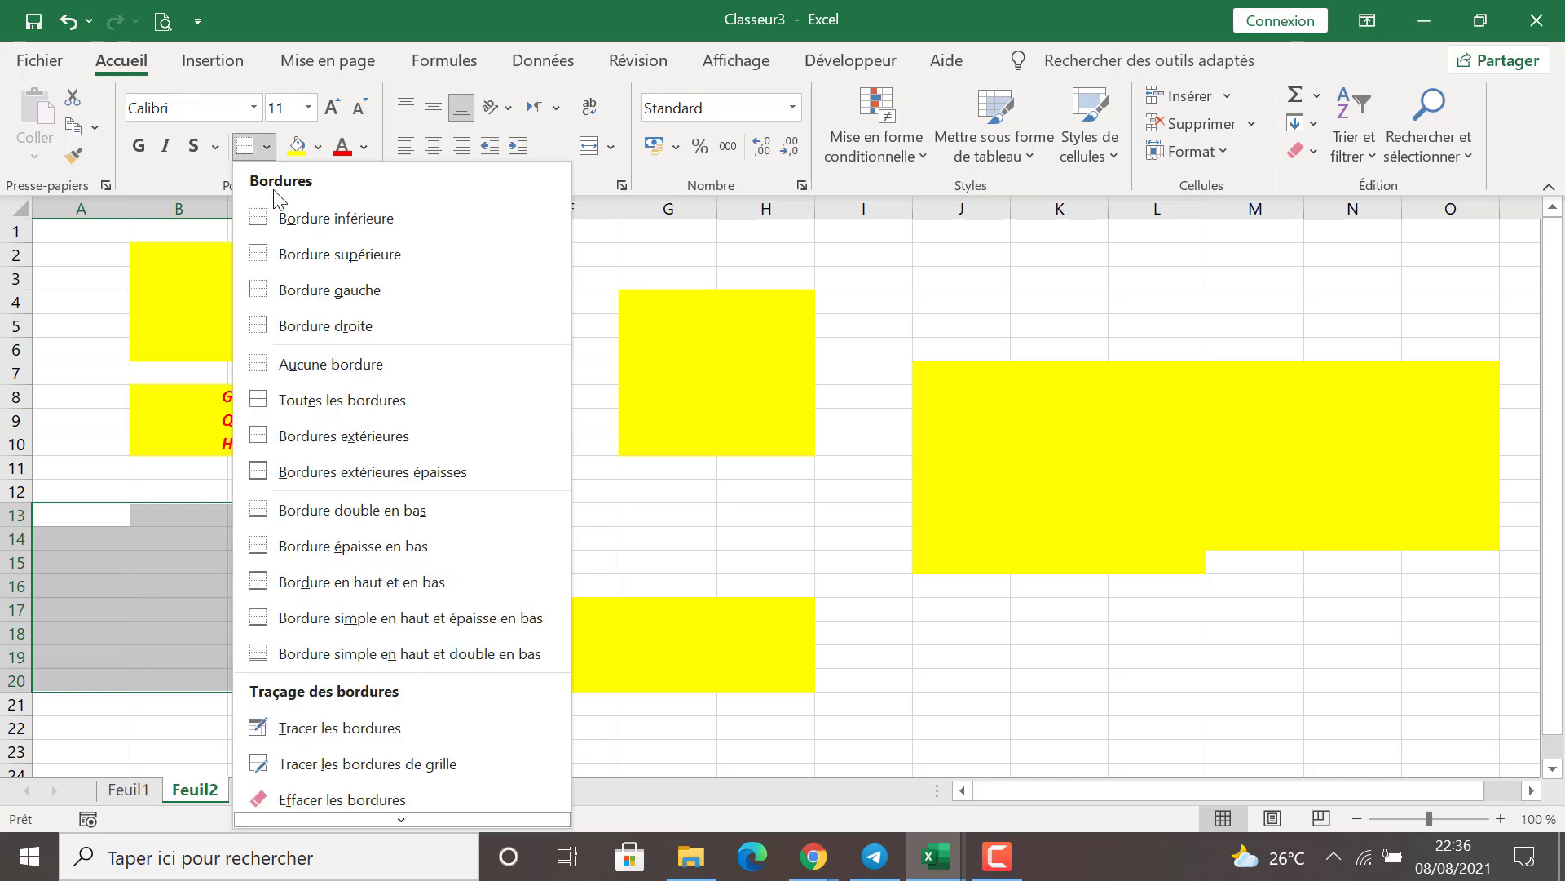
left_click(318, 473)
left_click(495, 502)
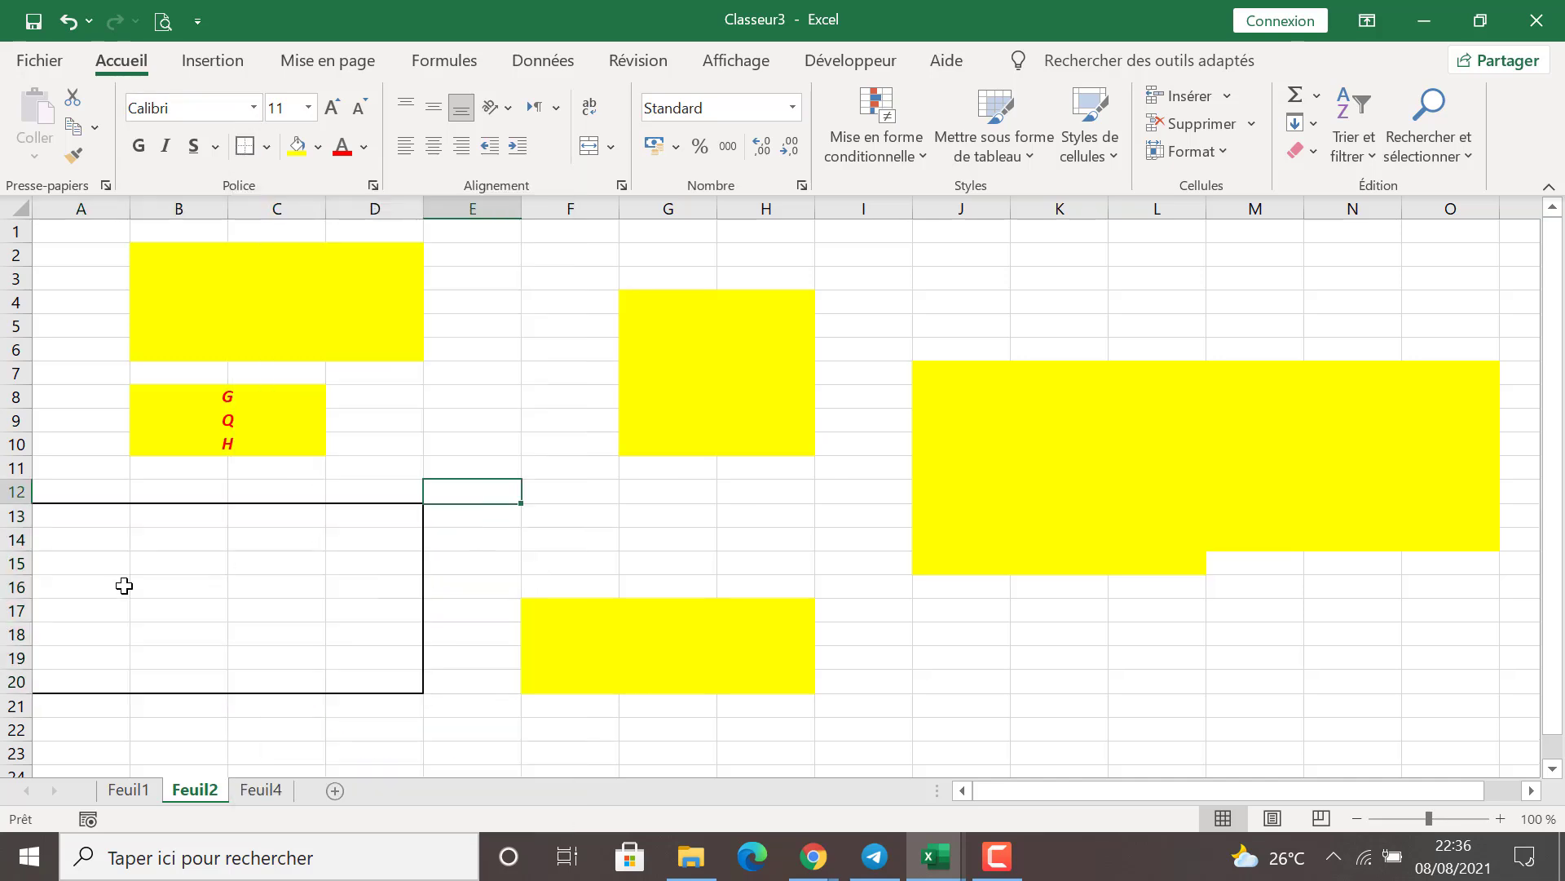
left_click(122, 584)
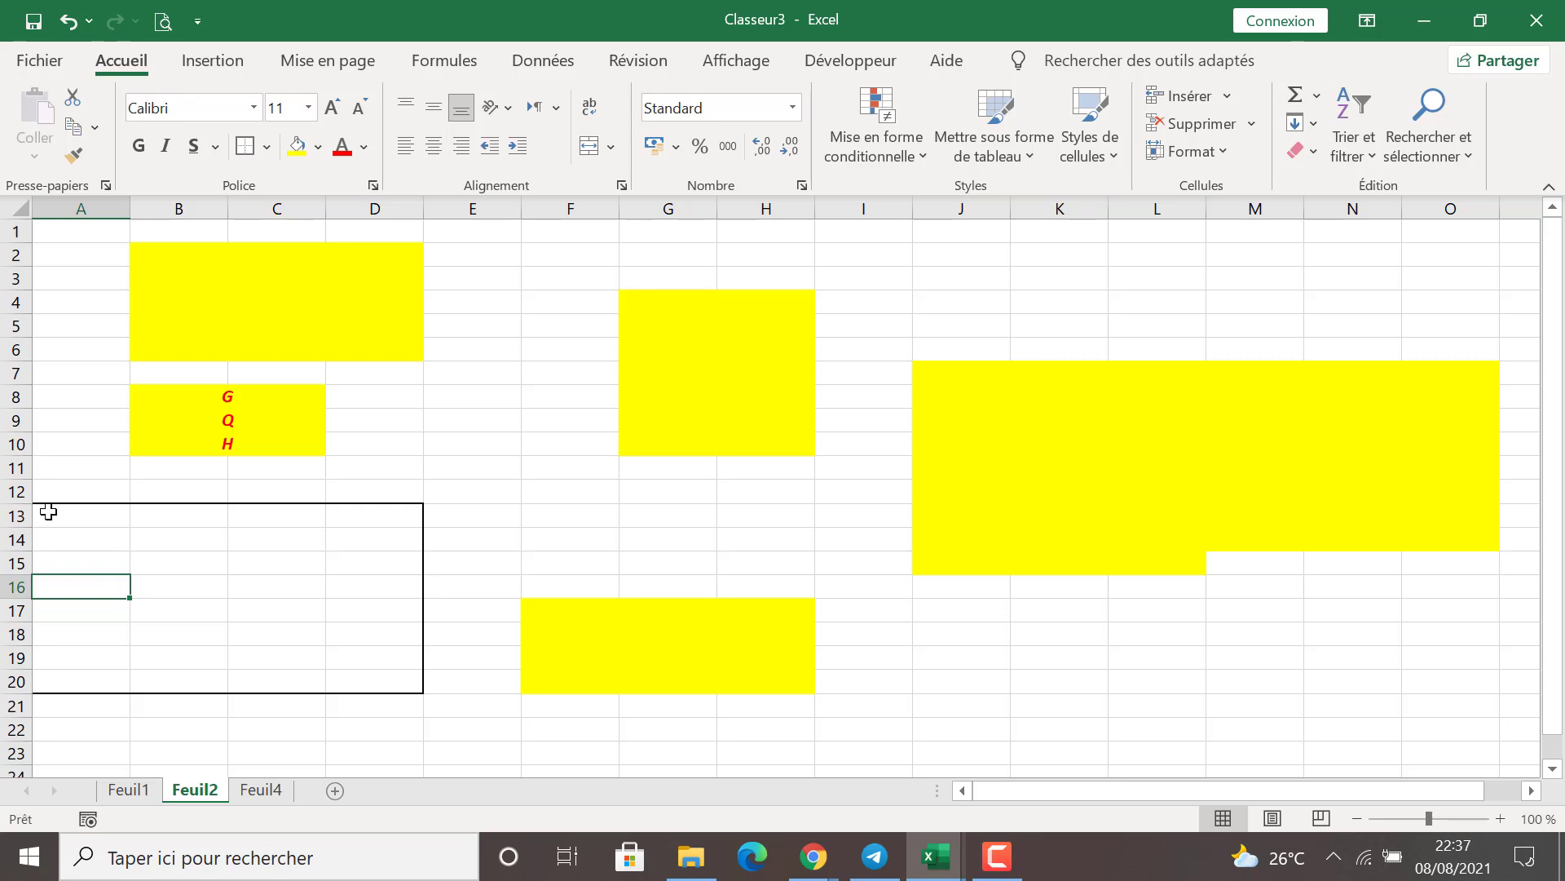
Step: Apply all borders to every cell in the range A13:D20
left_click_drag(49, 512, 335, 674)
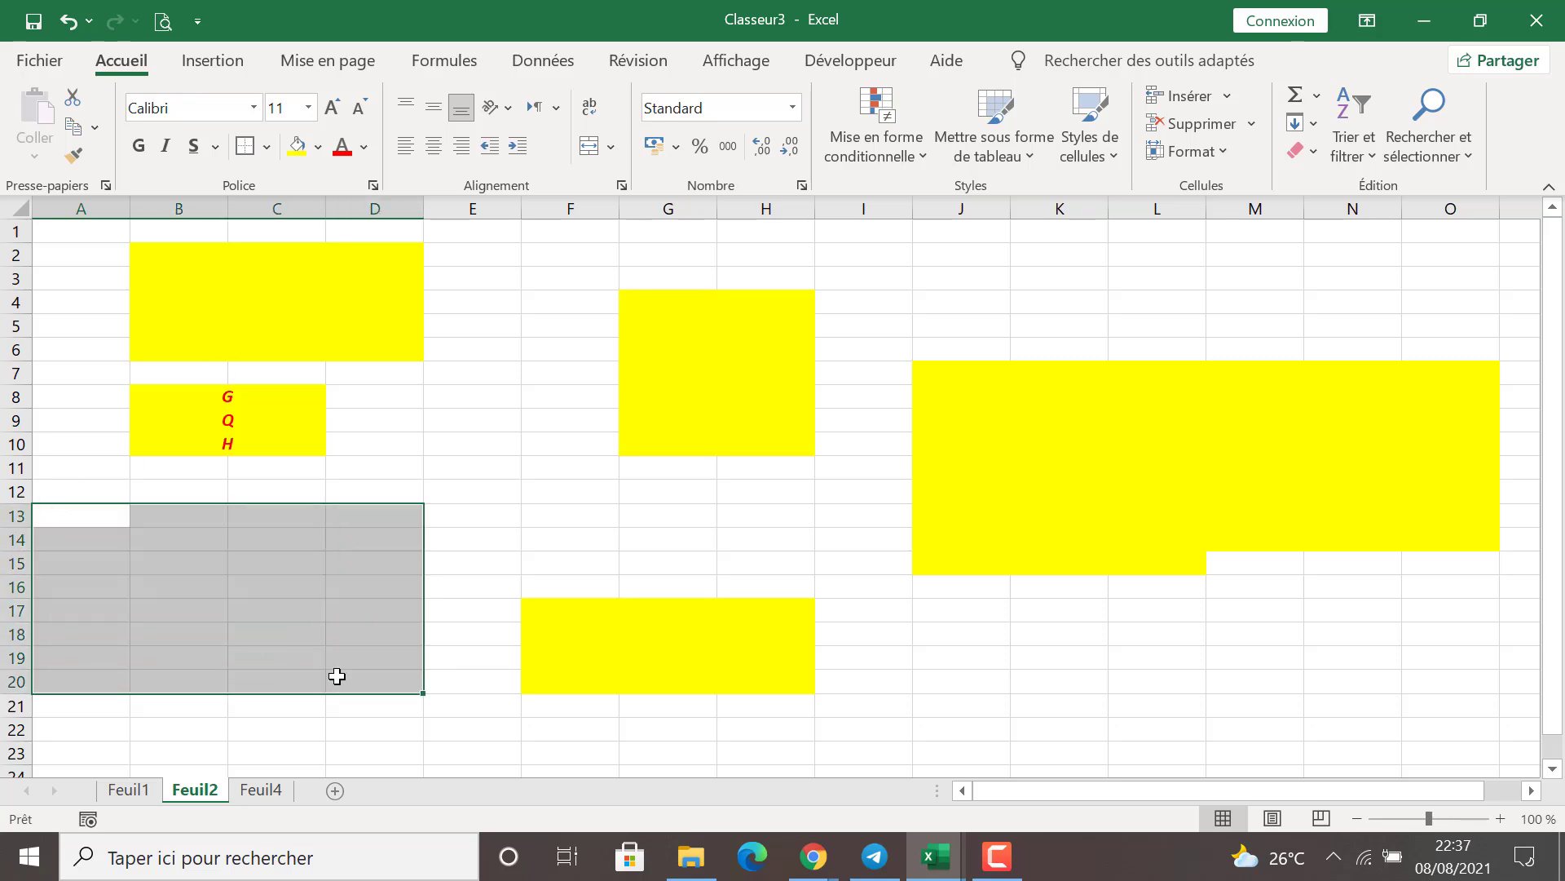
left_click(267, 147)
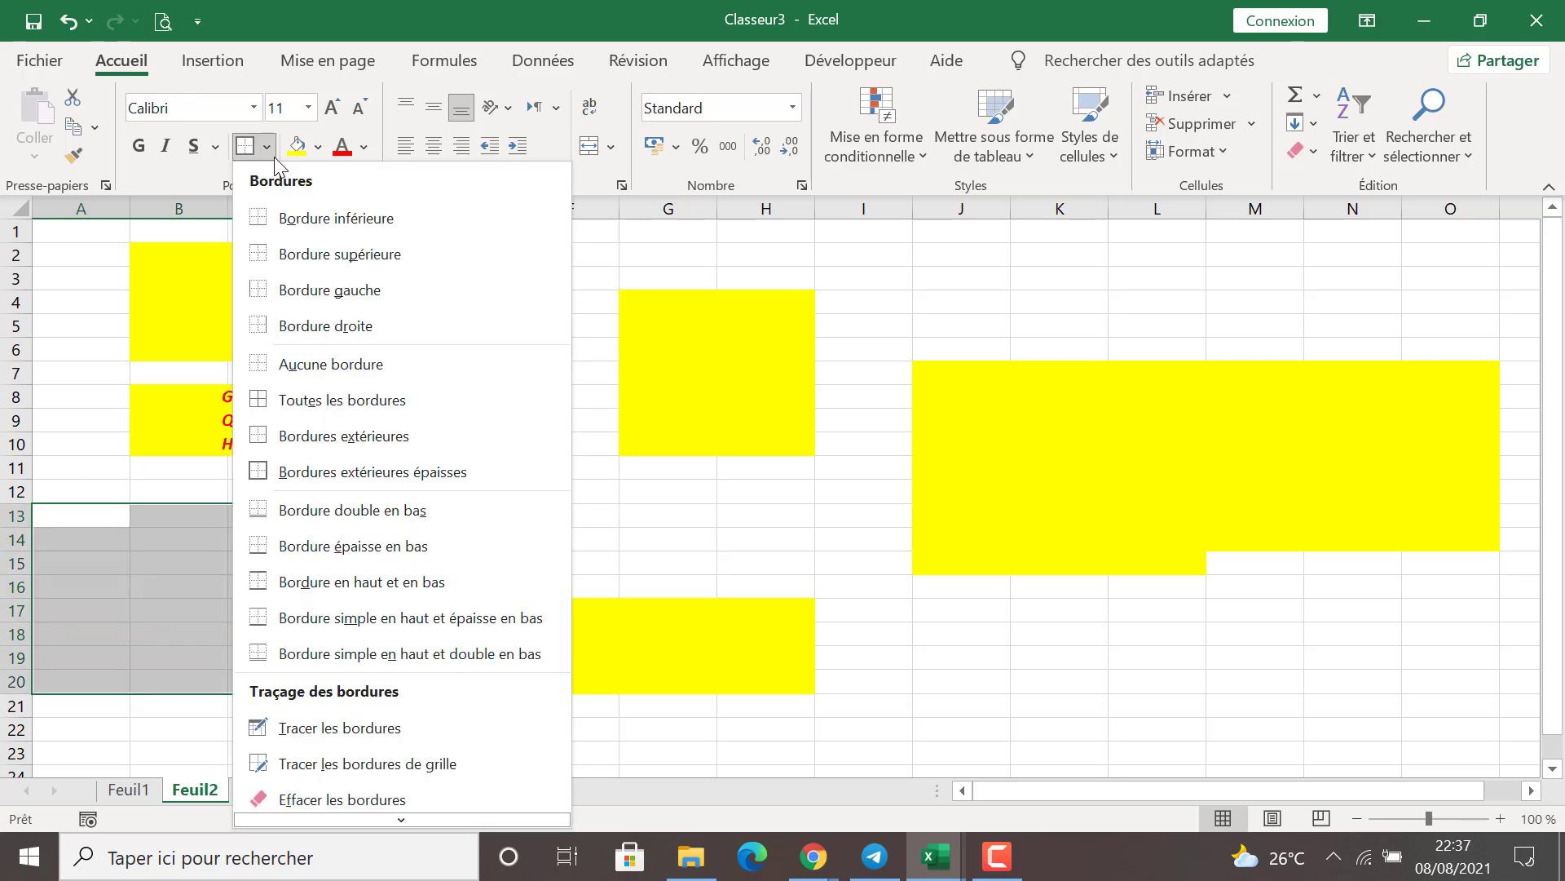
left_click(328, 407)
left_click(545, 422)
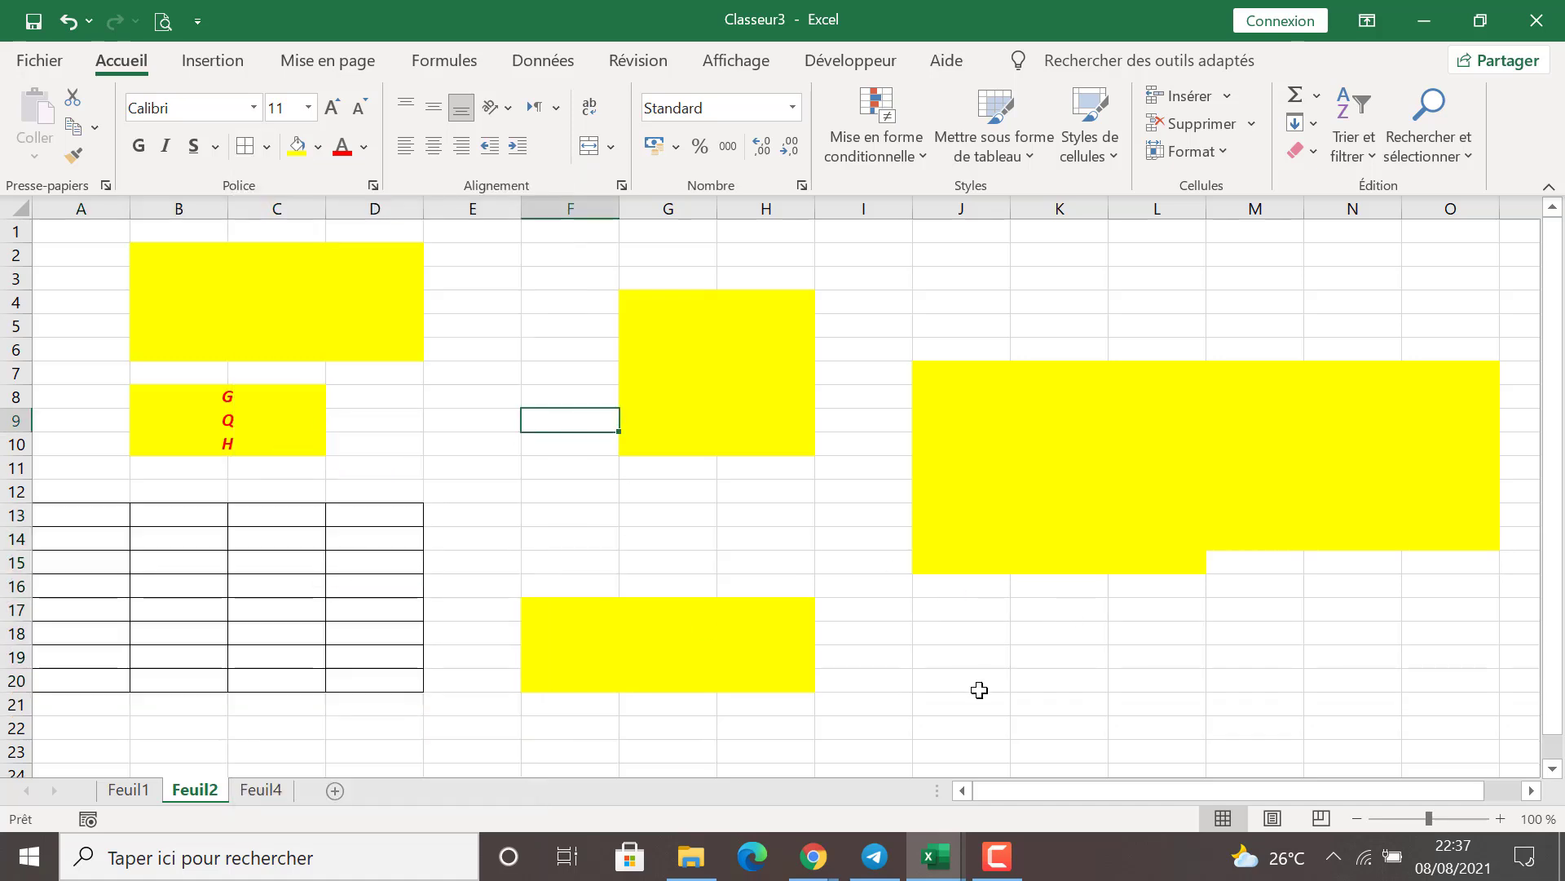
Step: Add a new worksheet and create a table over B1:F13 without marking existing headers
left_click(337, 790)
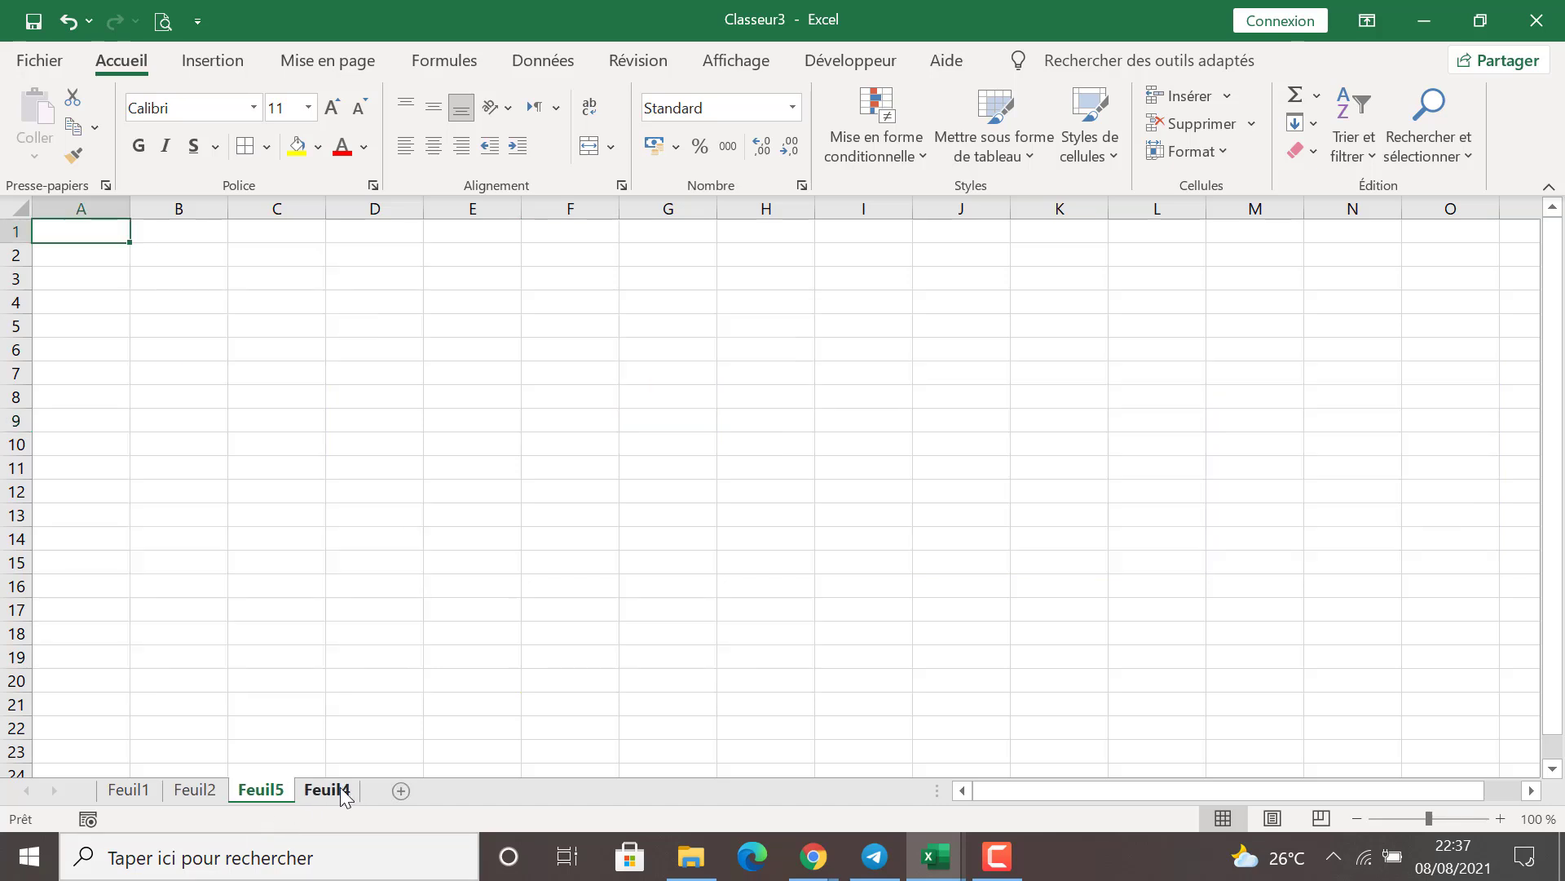
left_click_drag(194, 239, 547, 515)
left_click(218, 67)
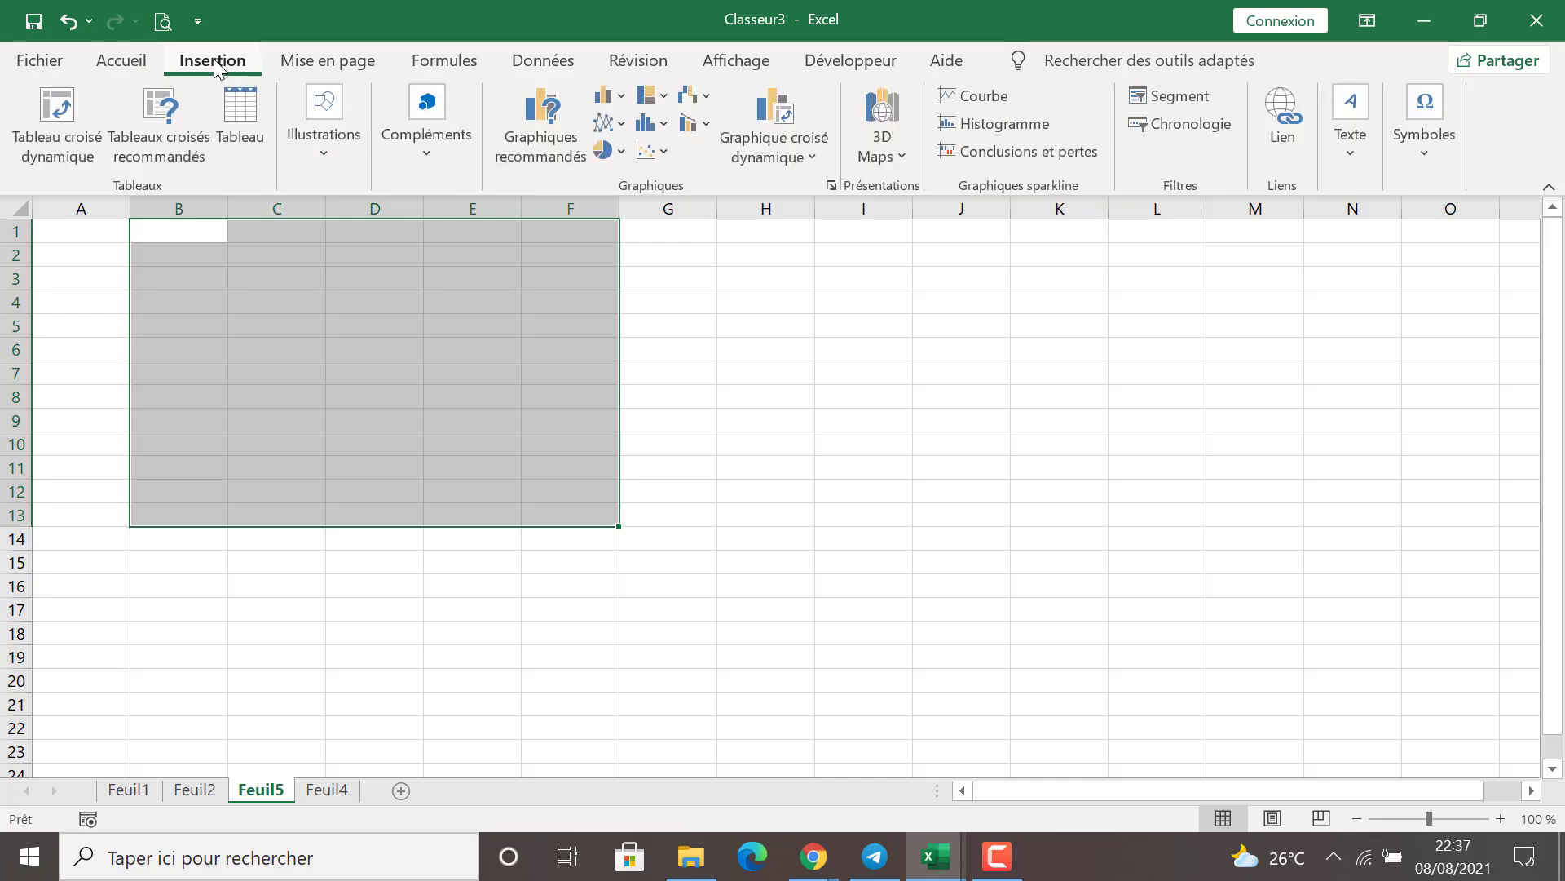
left_click(241, 124)
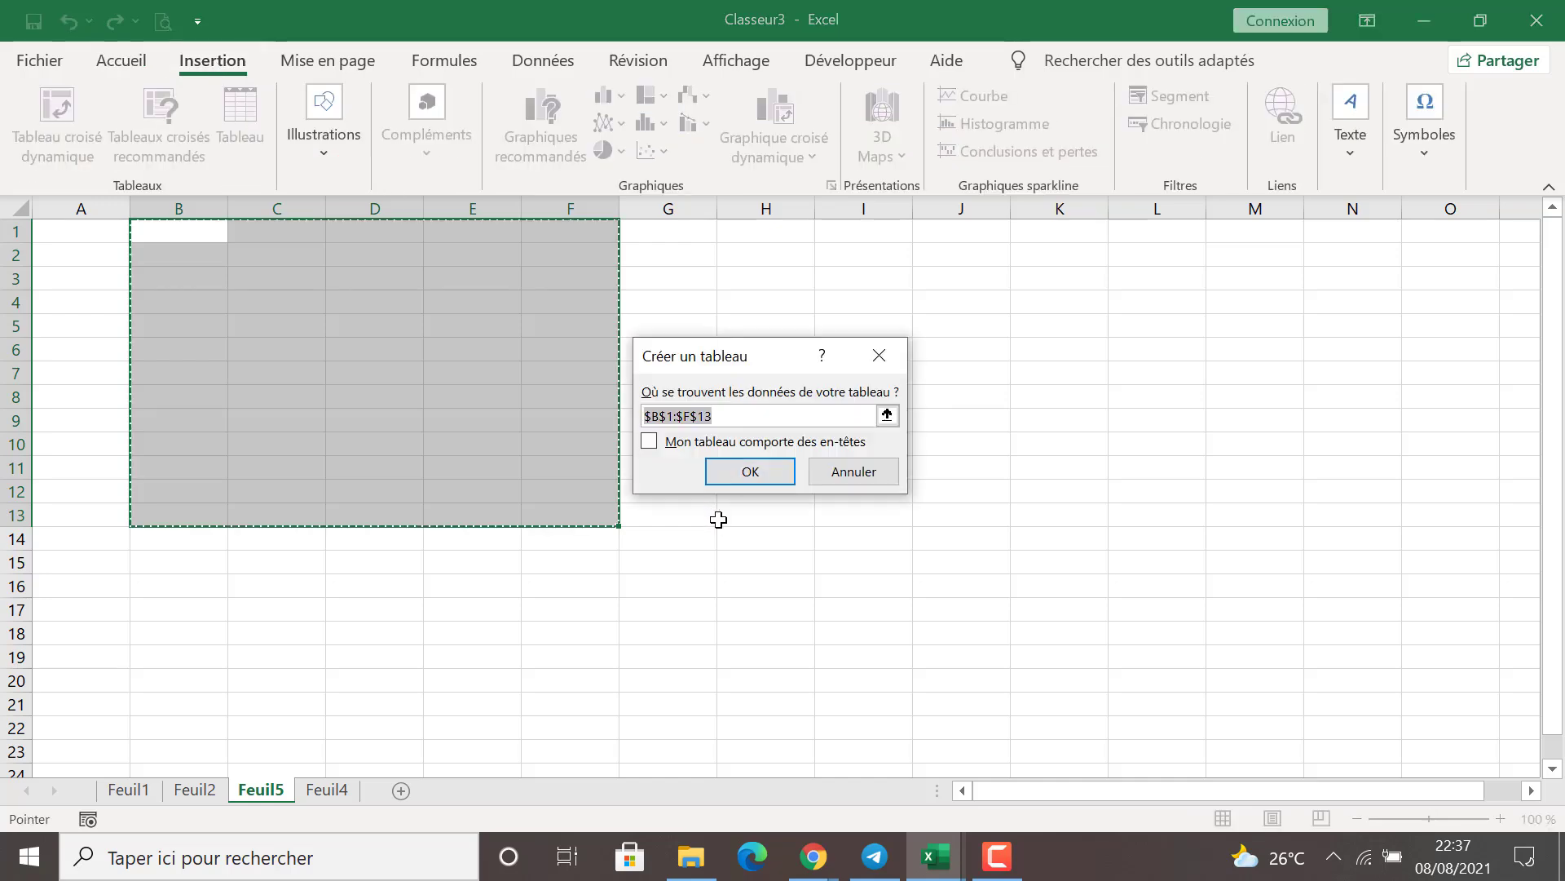
left_click(736, 476)
left_click(774, 292)
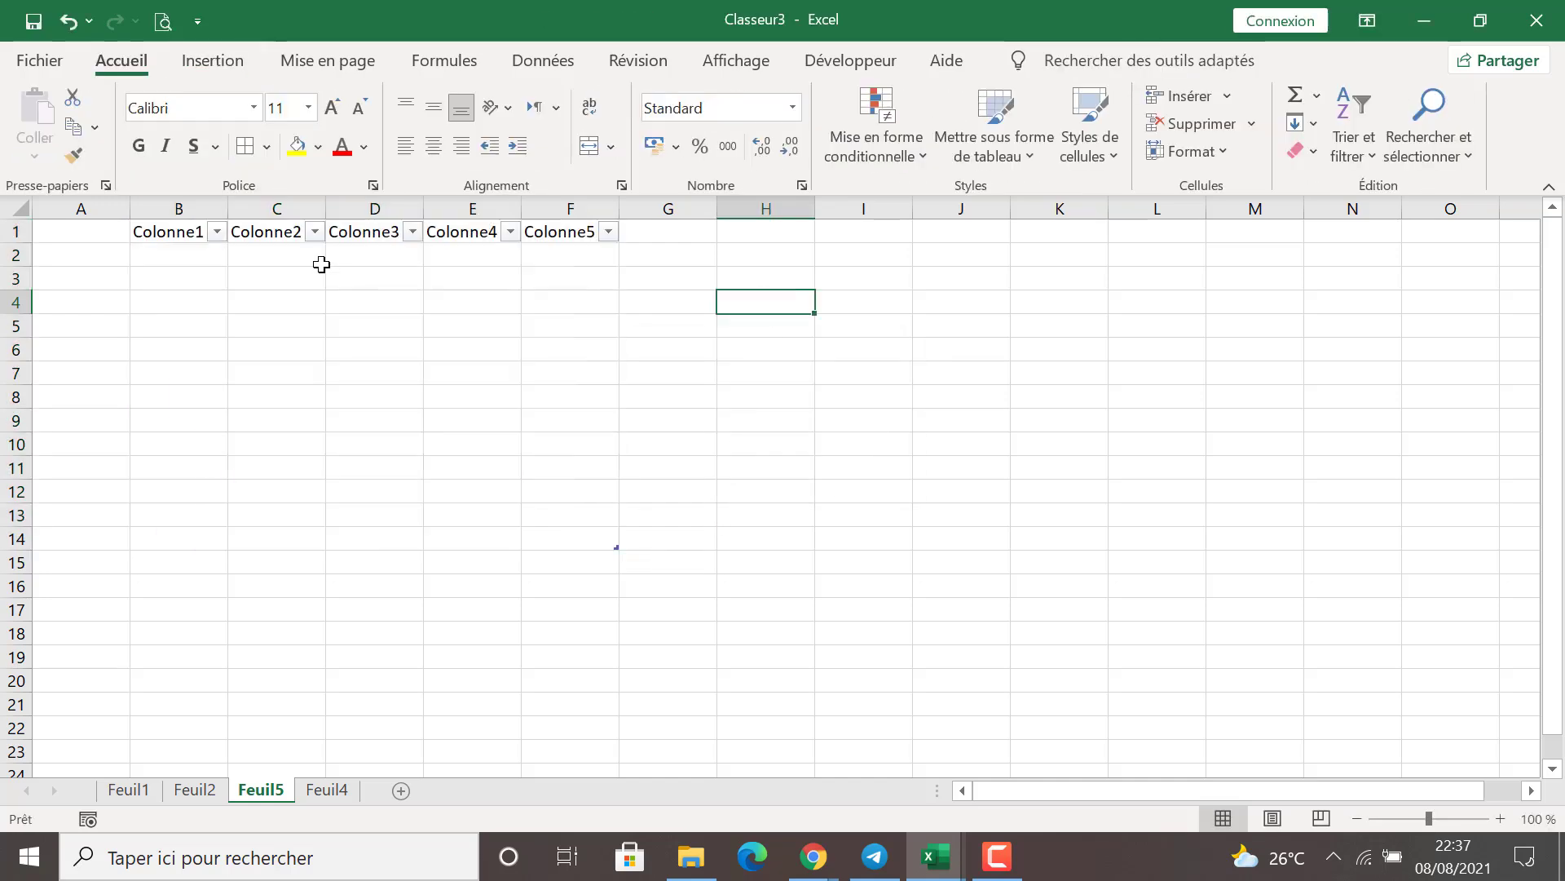
Step: Apply all borders to the table cells B1:F11
left_click(176, 255)
left_click_drag(628, 345, 552, 463)
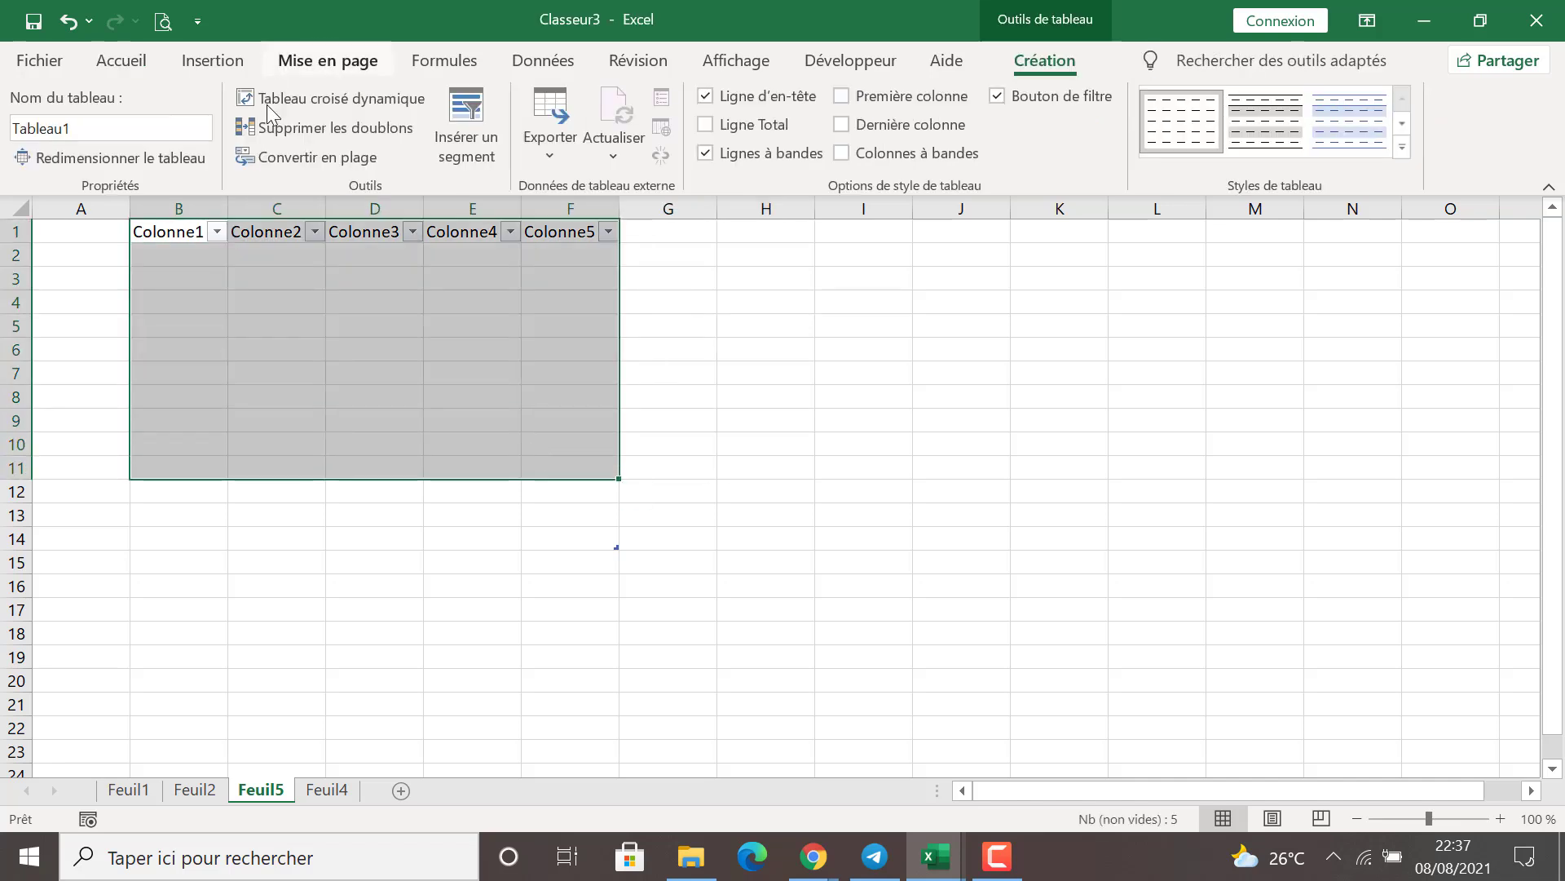
left_click(122, 60)
left_click(266, 147)
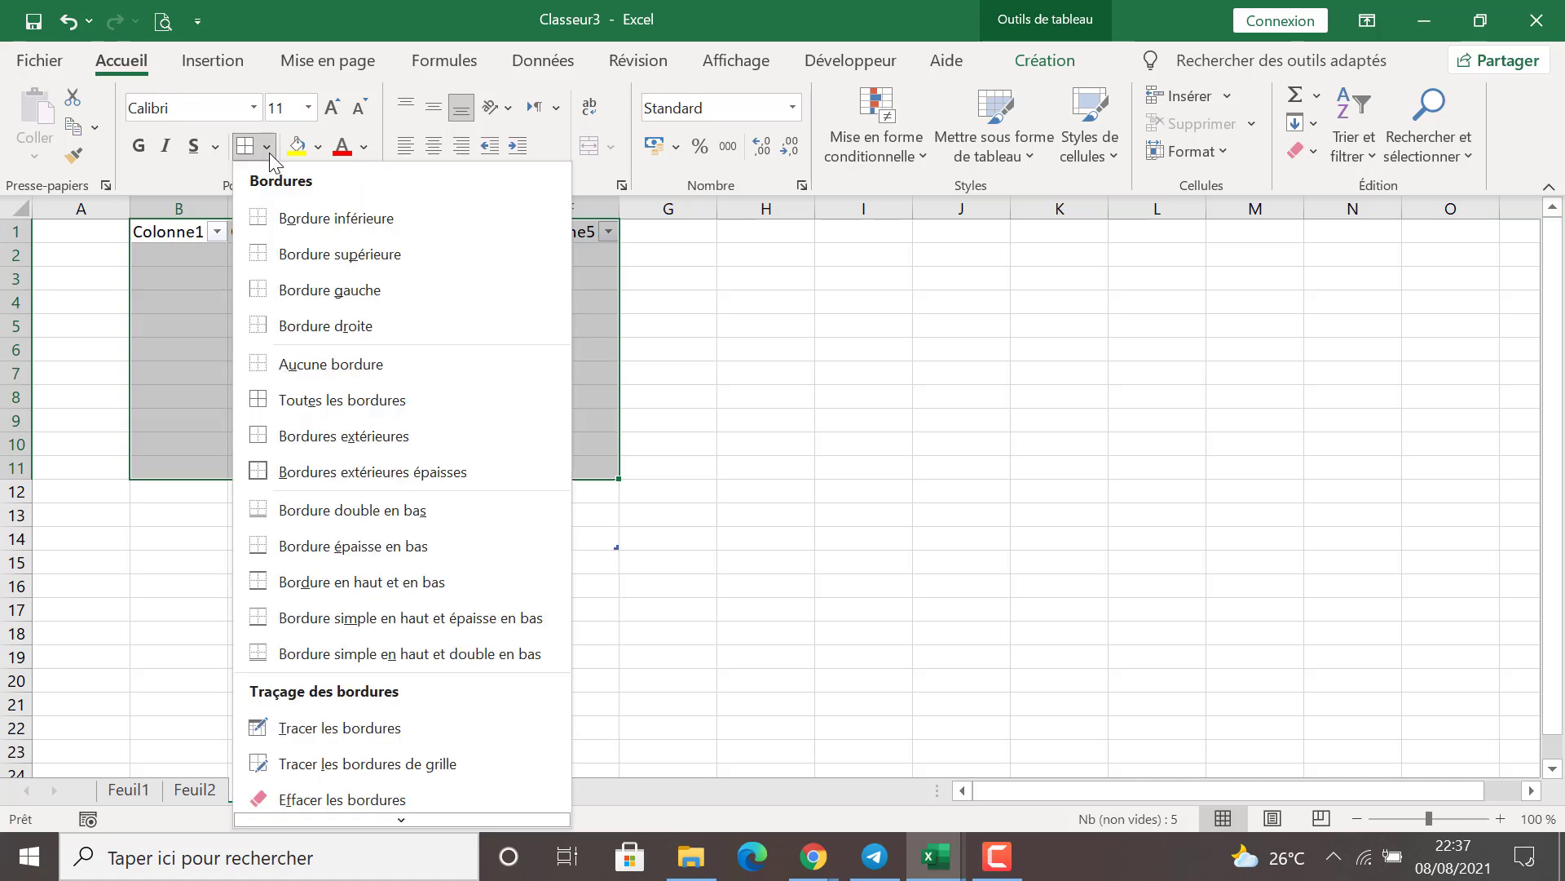
left_click(297, 407)
left_click(636, 387)
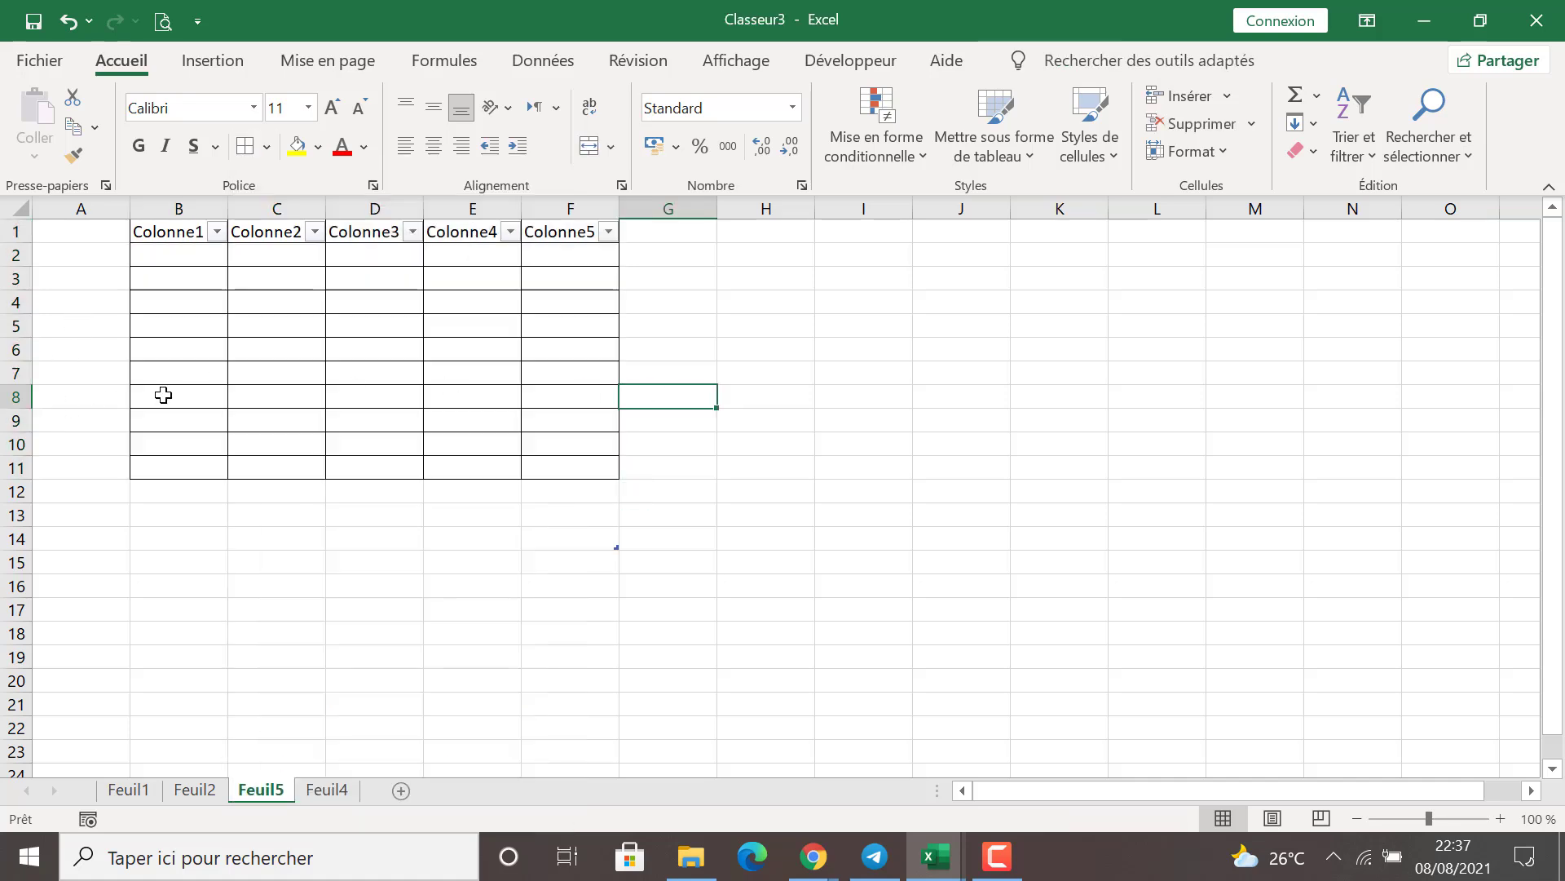
Step: Enter A in cell B2 and C in cell B3 under Colonne1
double_click(186, 259)
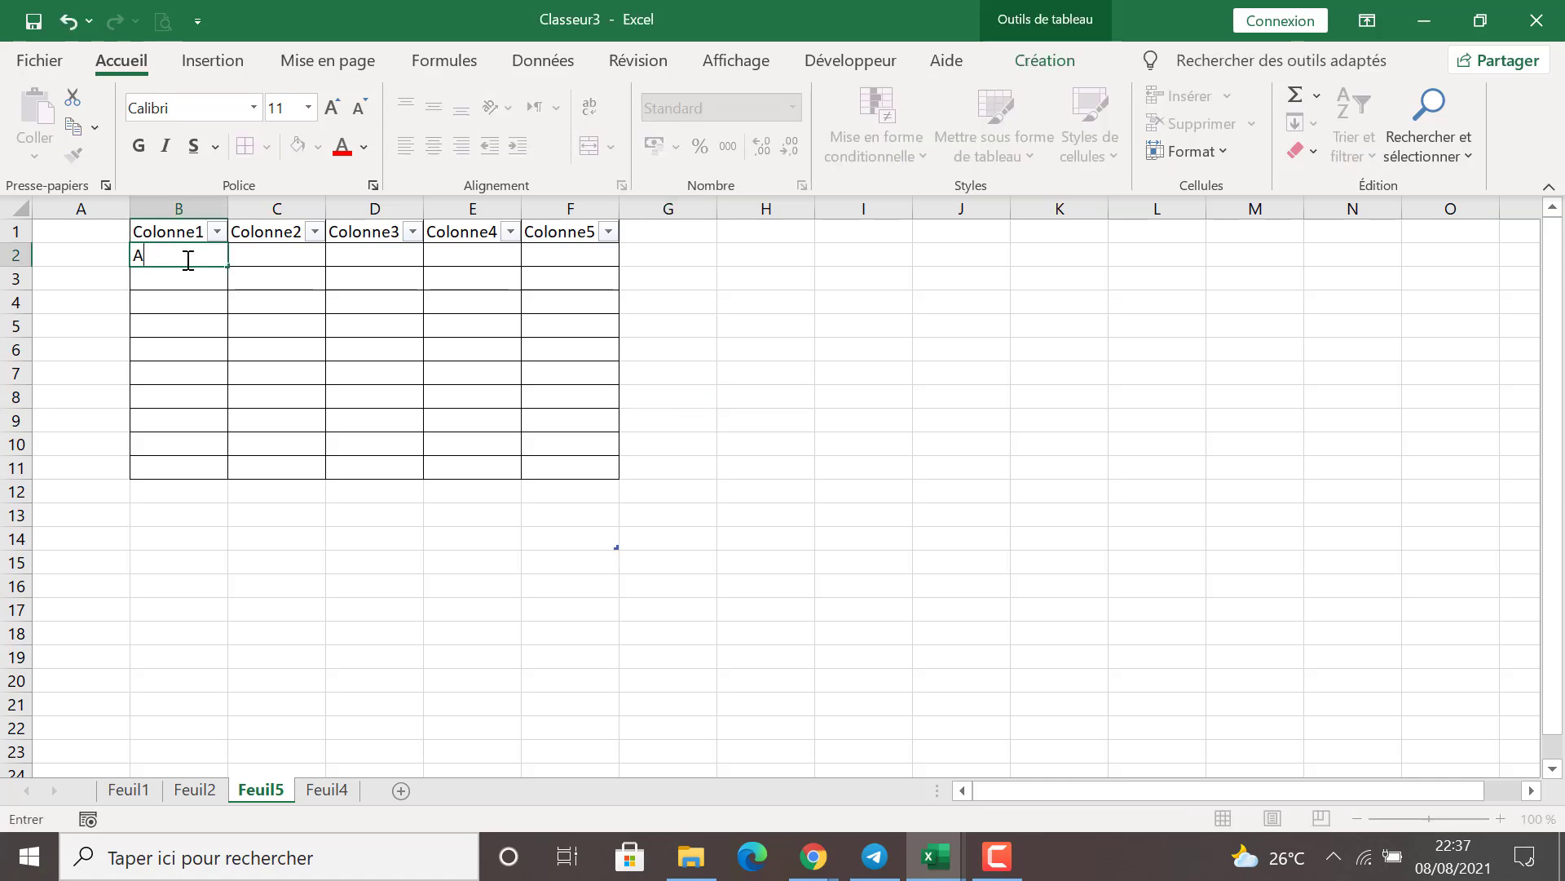
key("Return")
type("C")
key("Return")
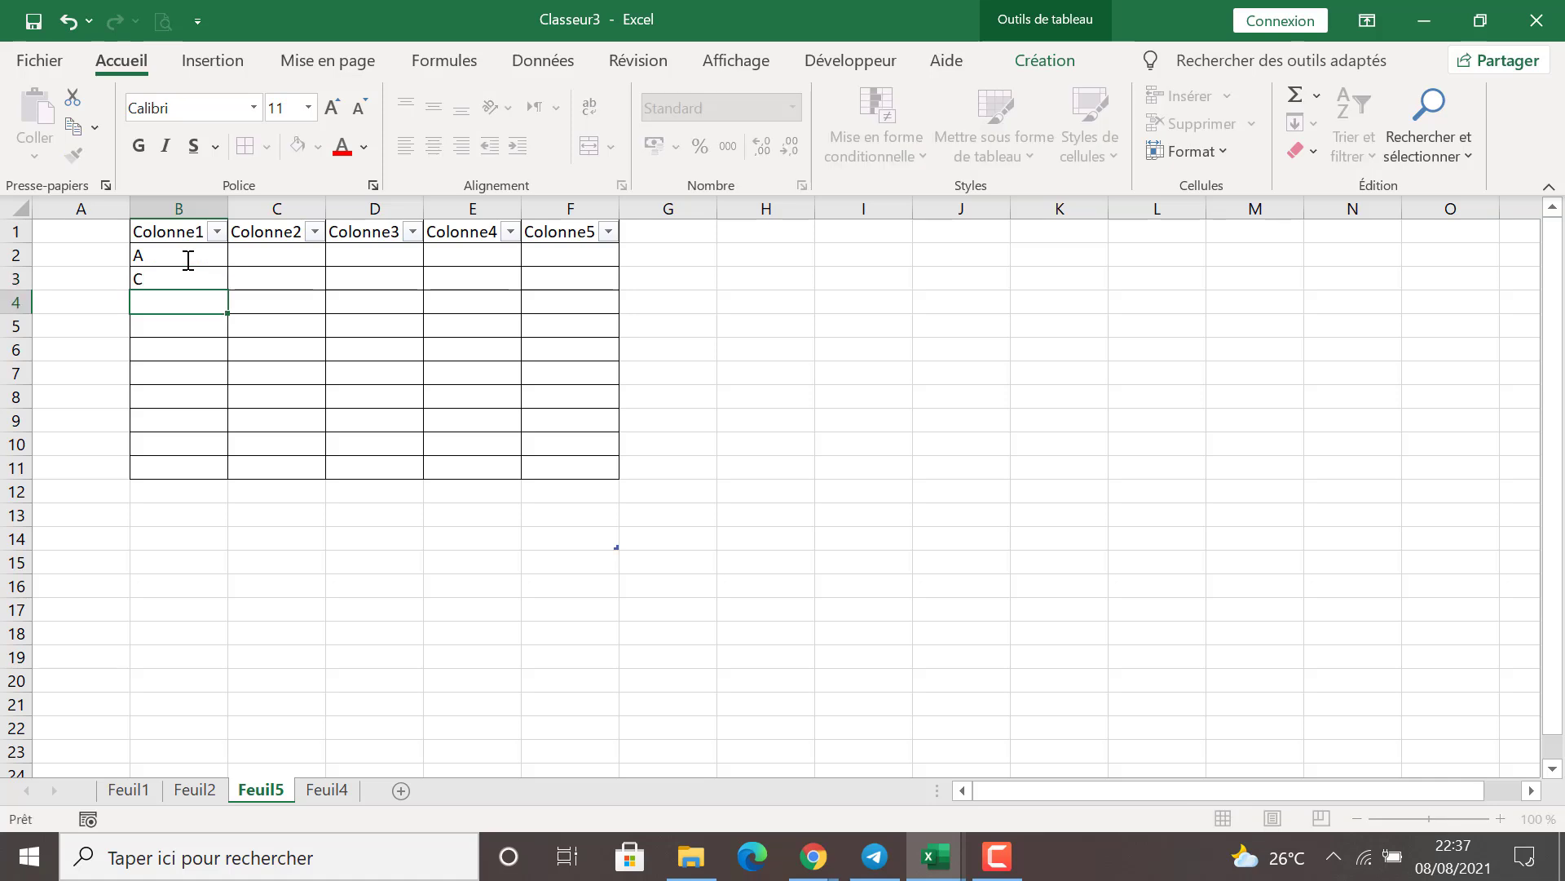
Step: Try to insert a table row above the entry A in B2
left_click(169, 256)
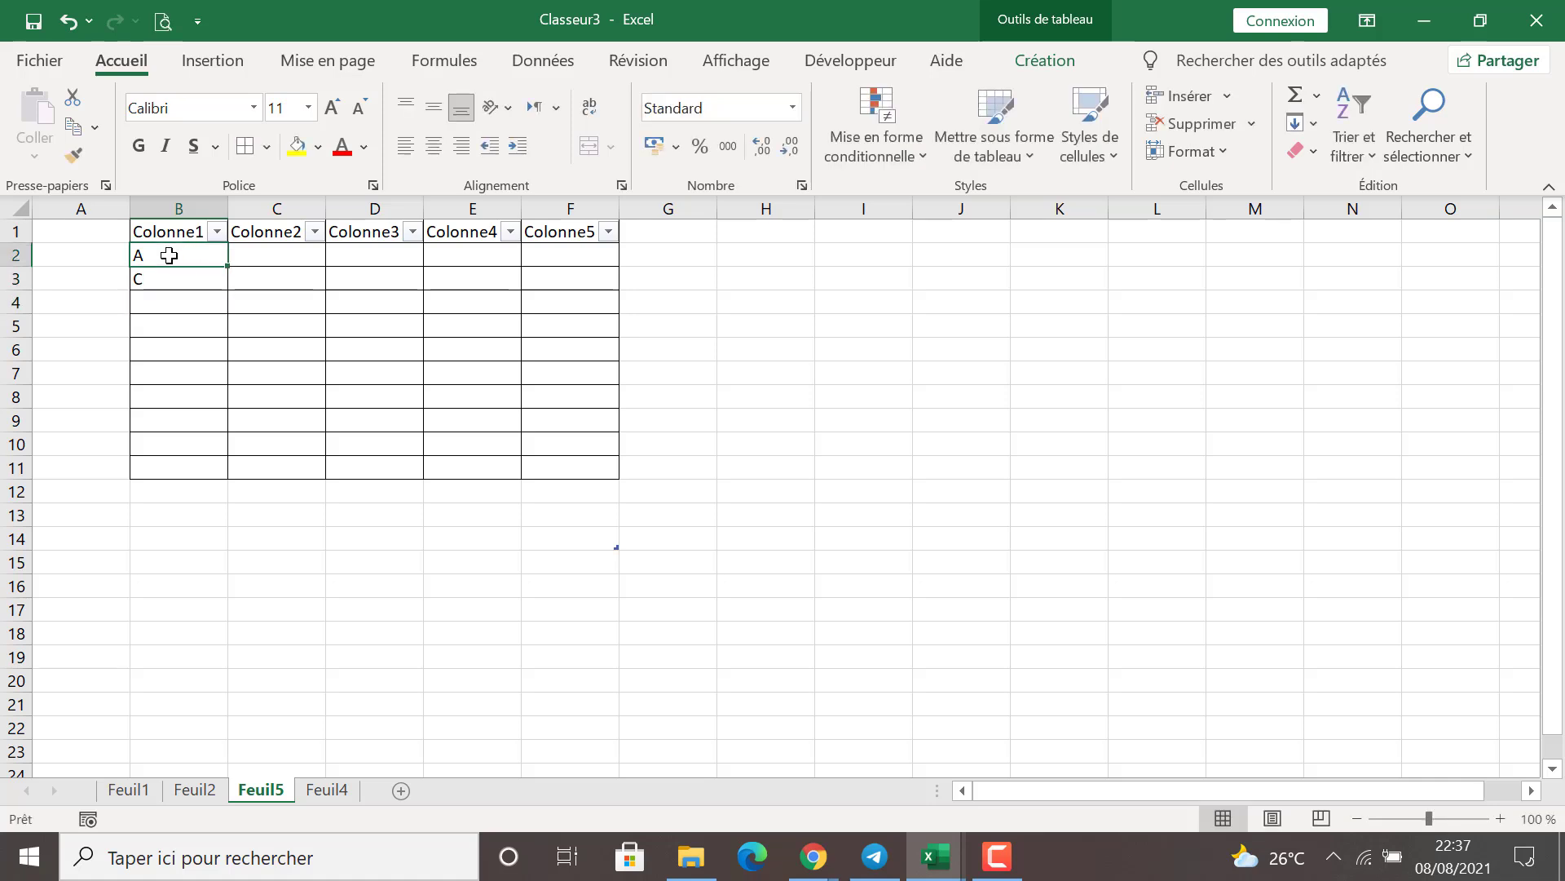
right_click(169, 254)
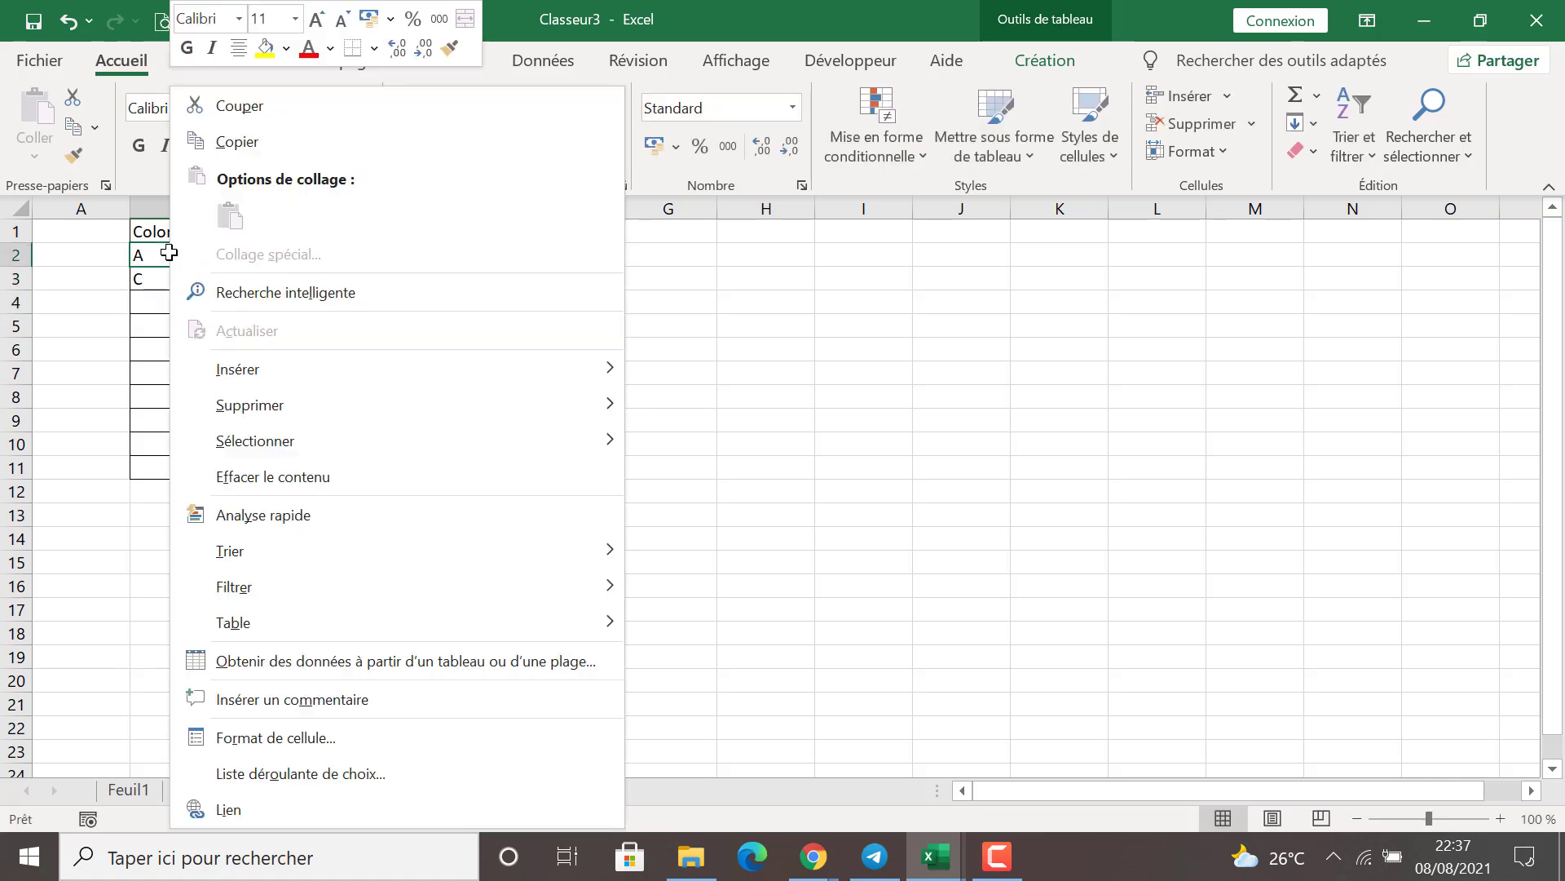
mouse_move(242, 448)
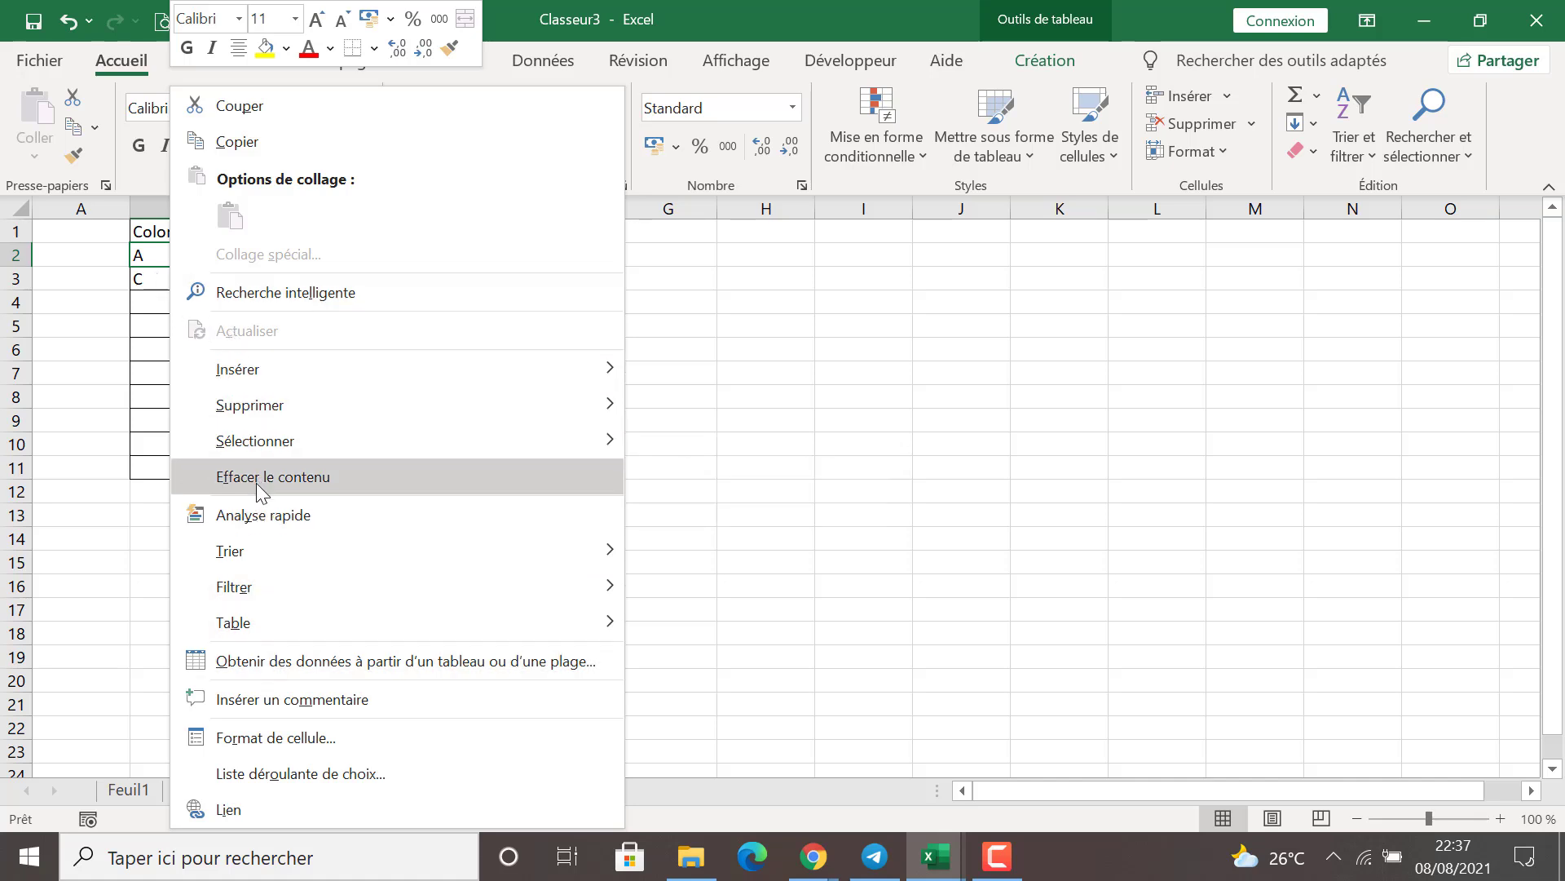
mouse_move(248, 374)
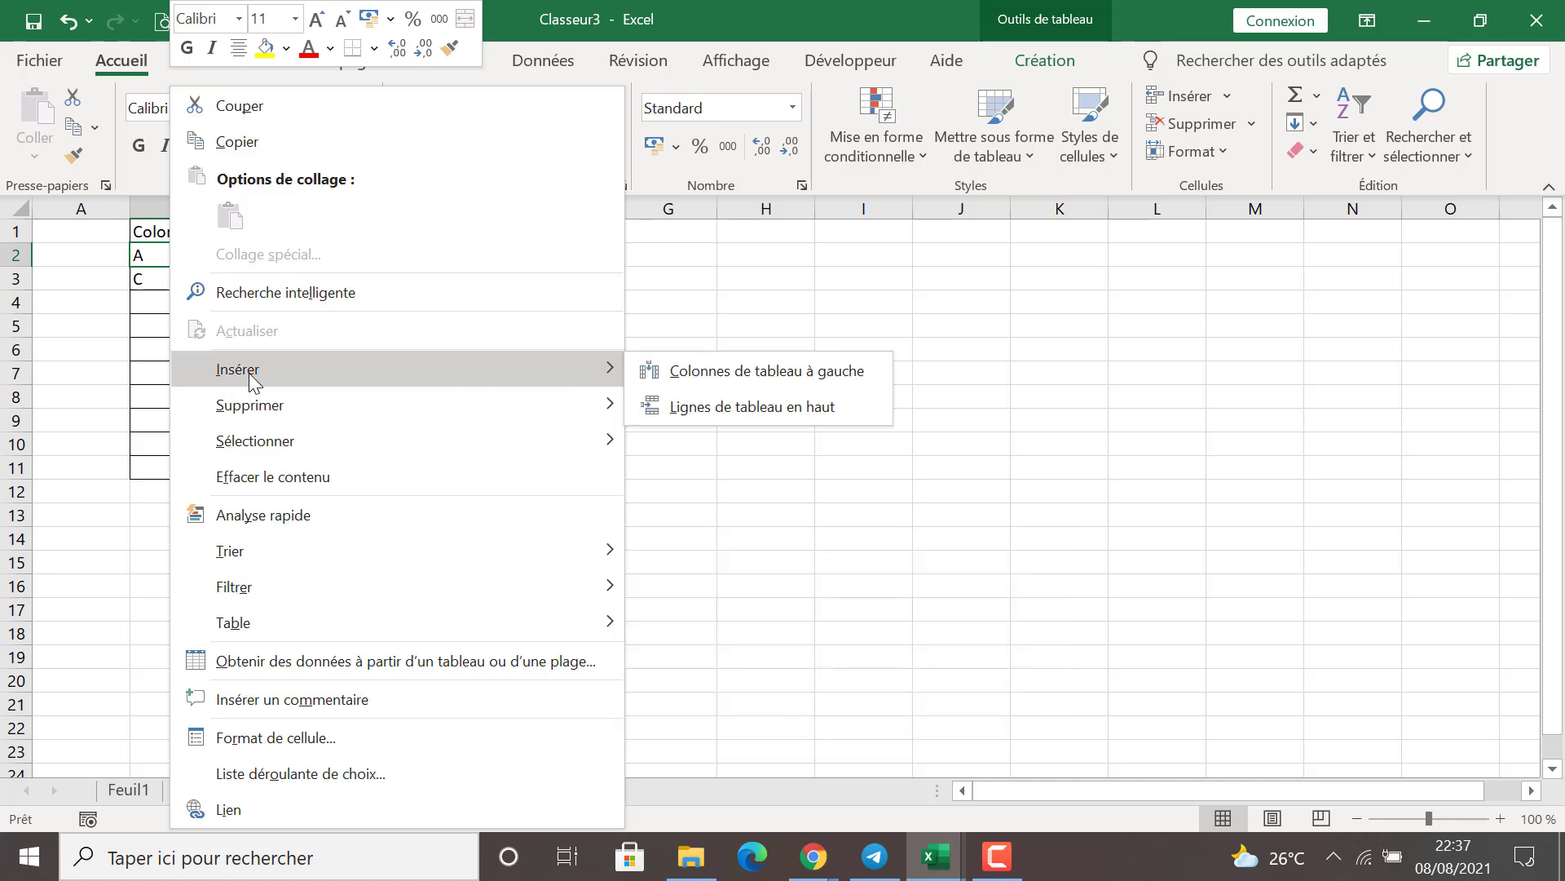
left_click(705, 410)
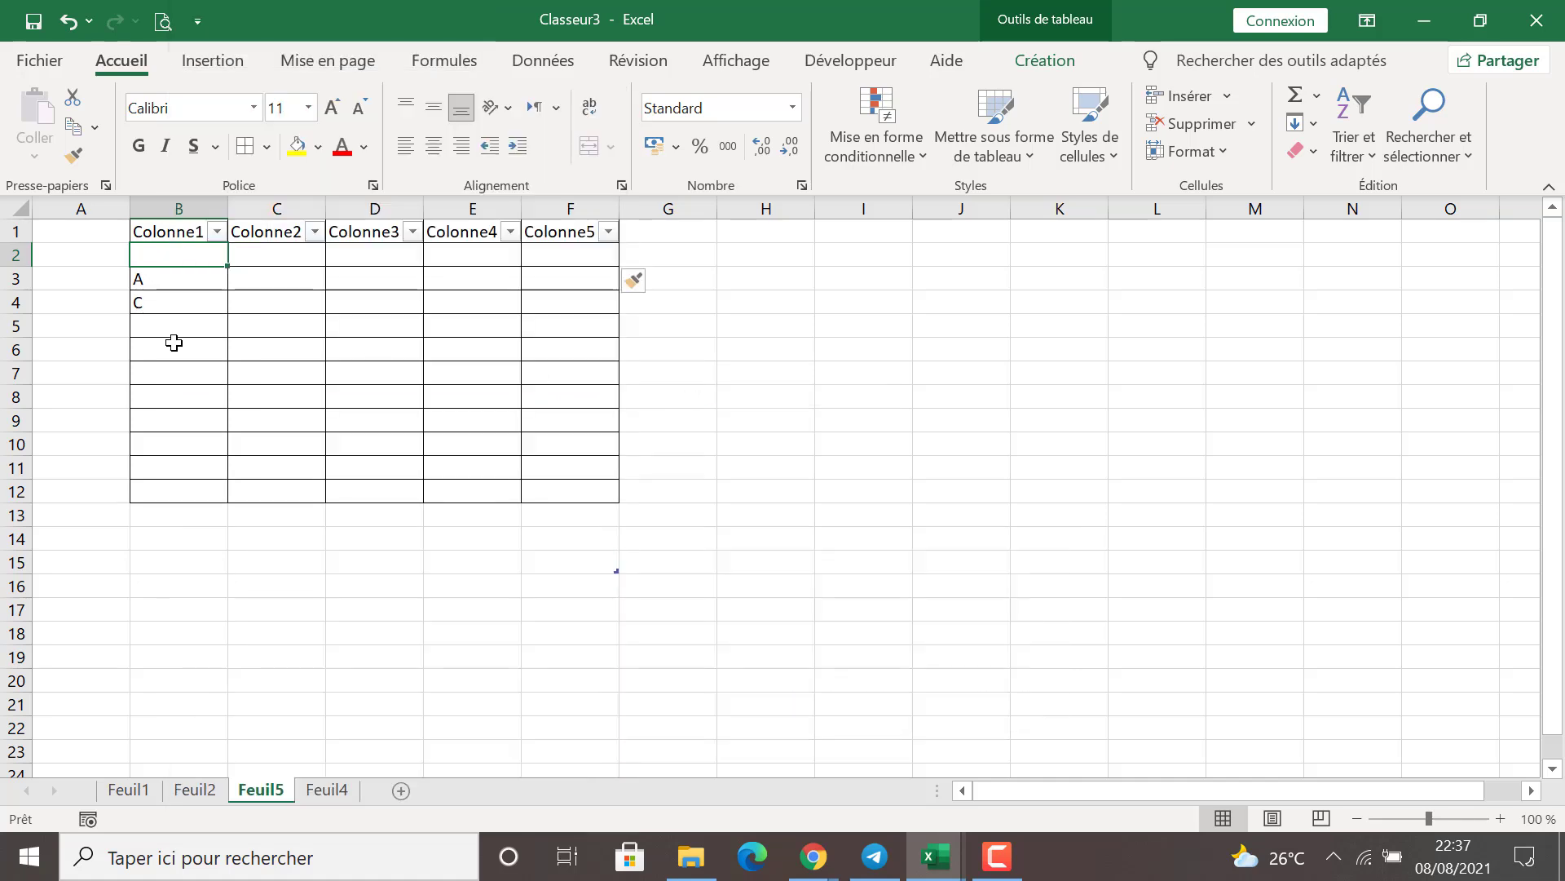
left_click(143, 302)
left_click(70, 23)
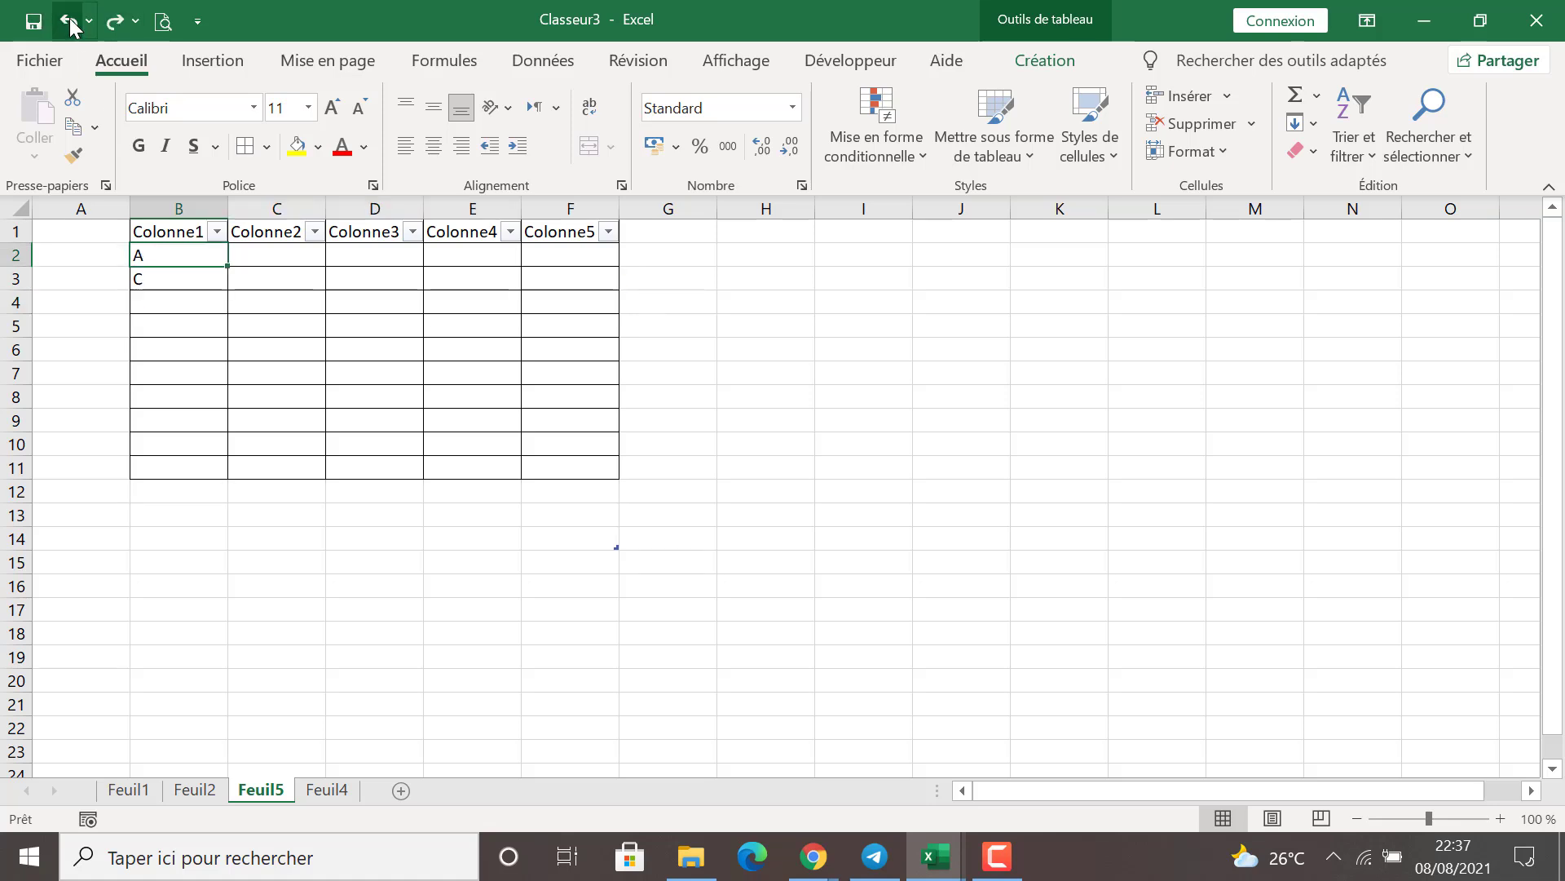
Step: Insert a table row above the entry C in B3
double_click(177, 277)
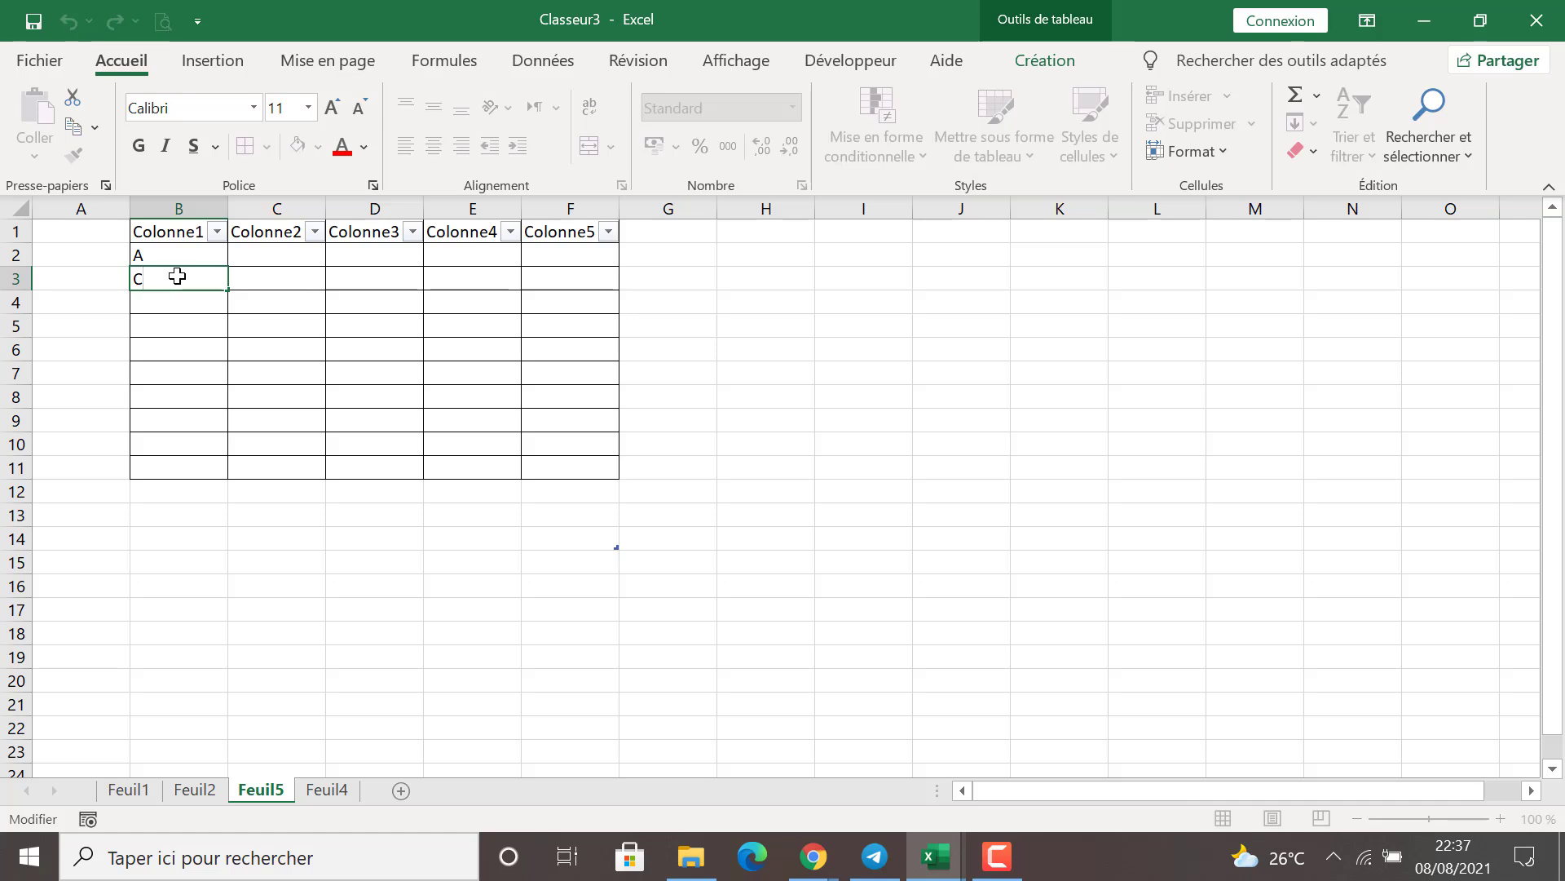
left_click(57, 273)
left_click(169, 283)
right_click(169, 283)
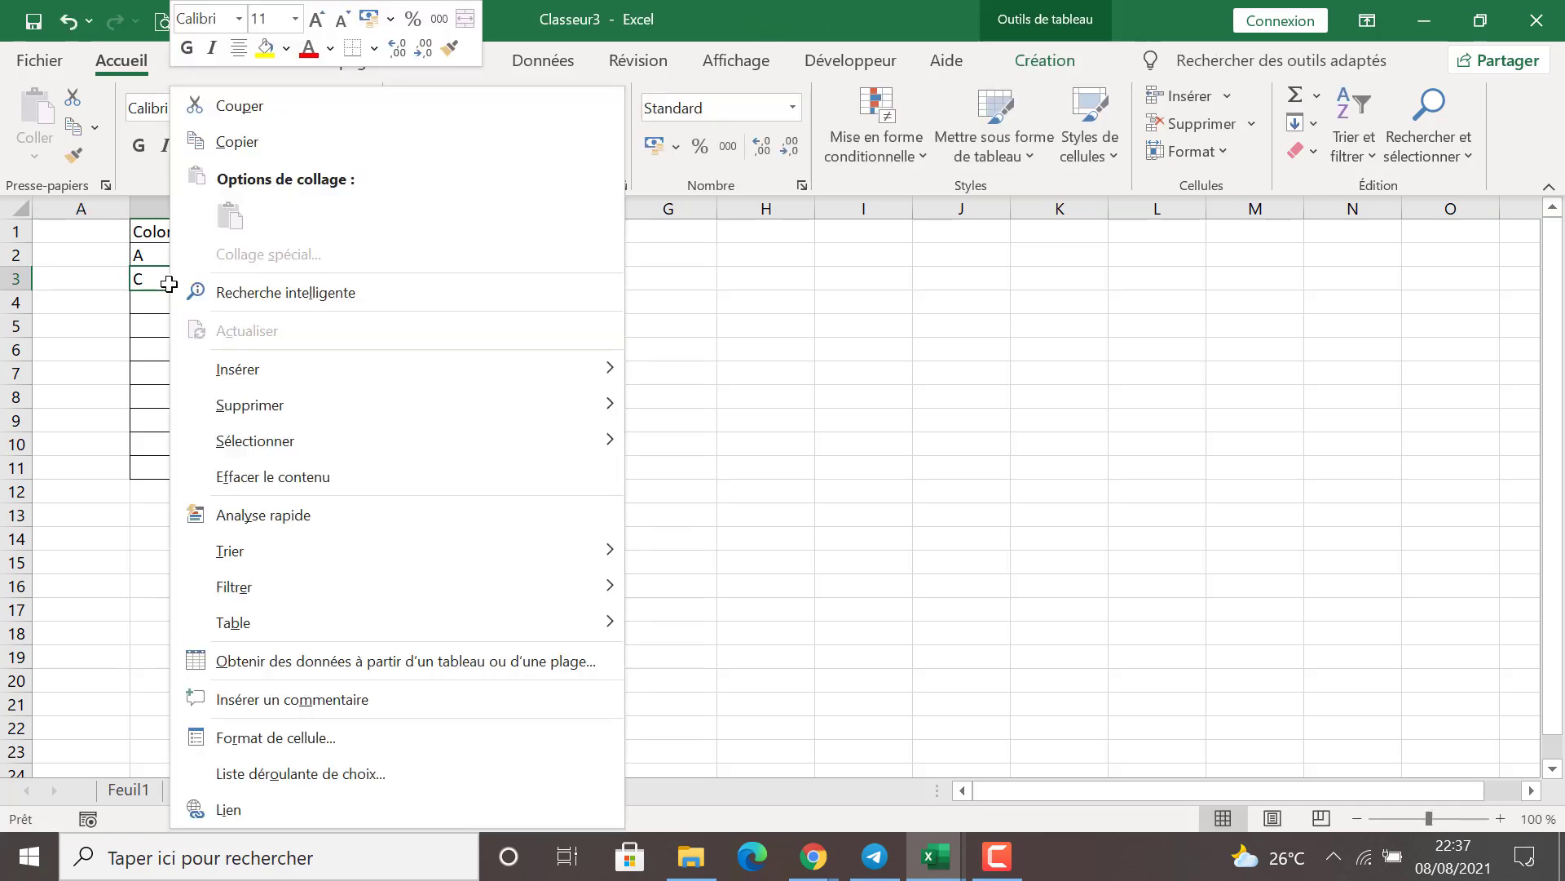
mouse_move(259, 374)
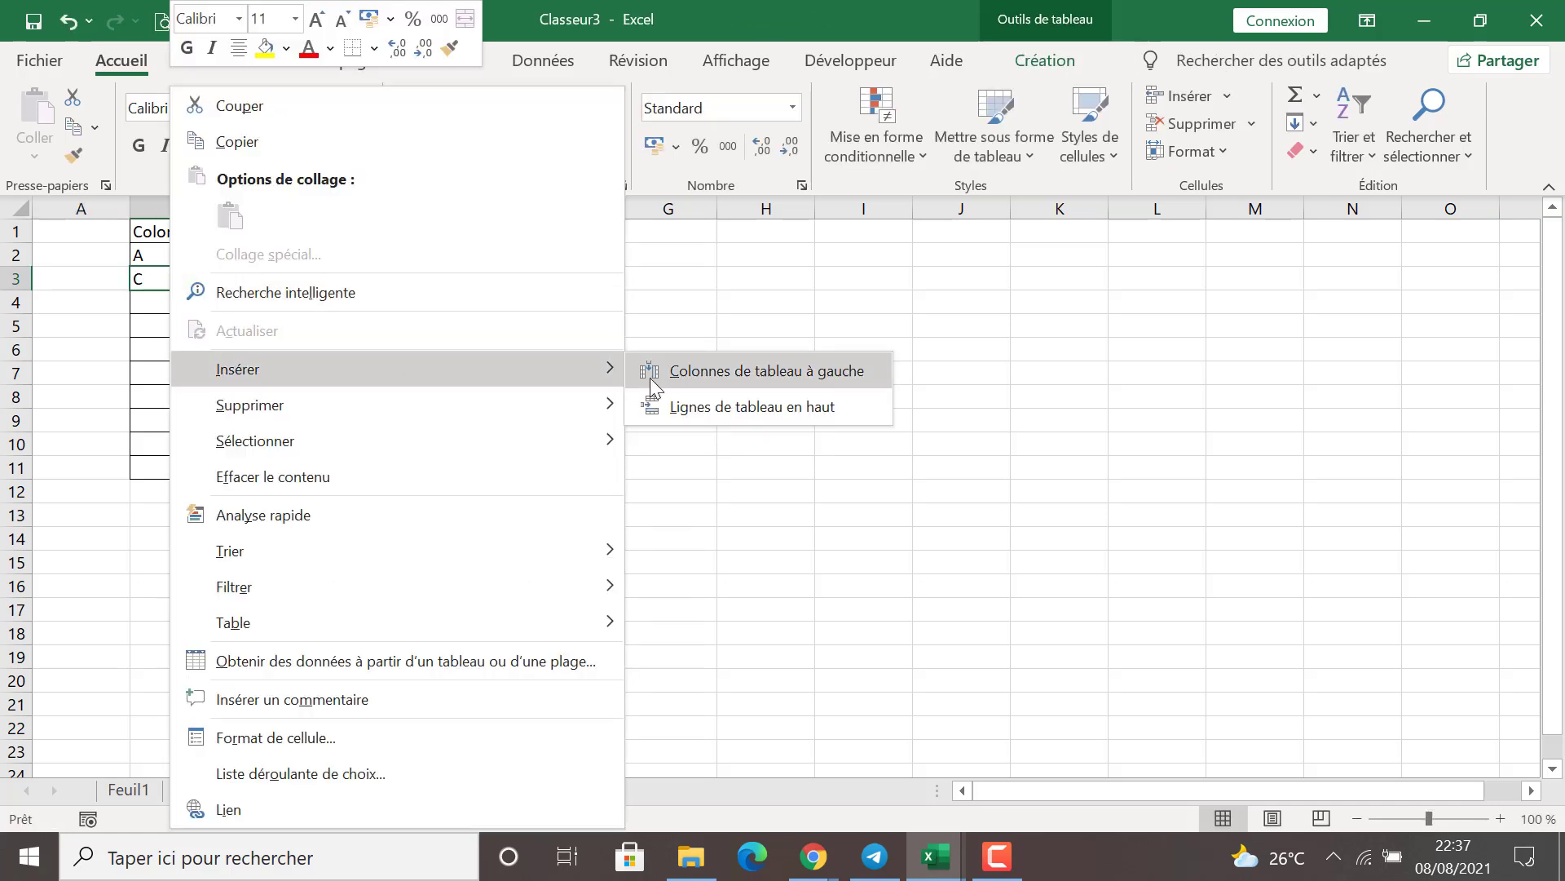
left_click(662, 412)
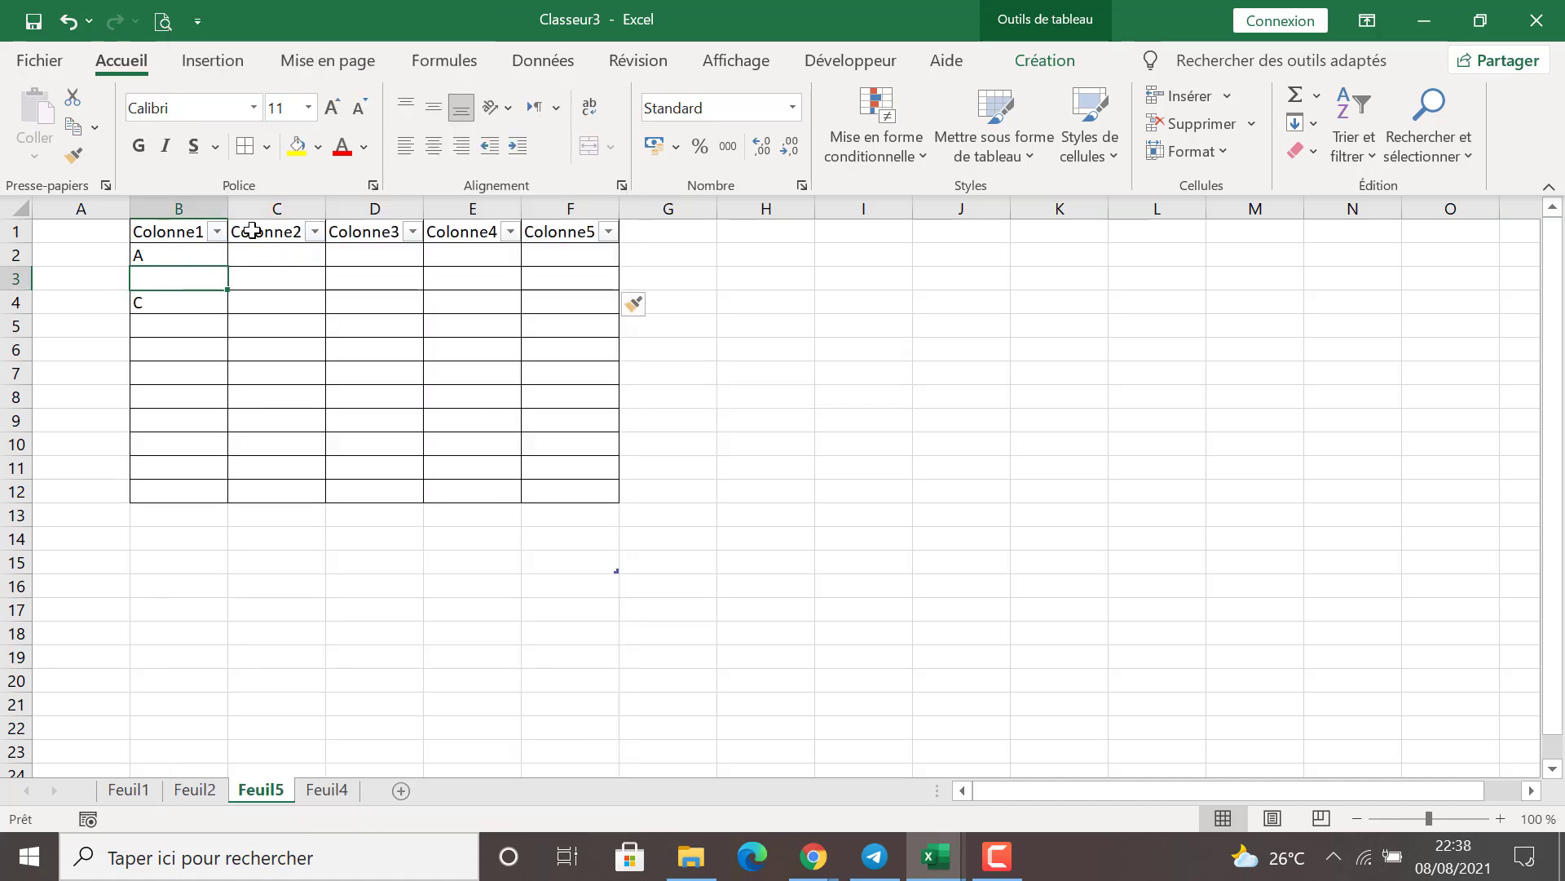
Step: Insert a table column to the left of Colonne2
left_click(134, 231)
left_click(253, 231)
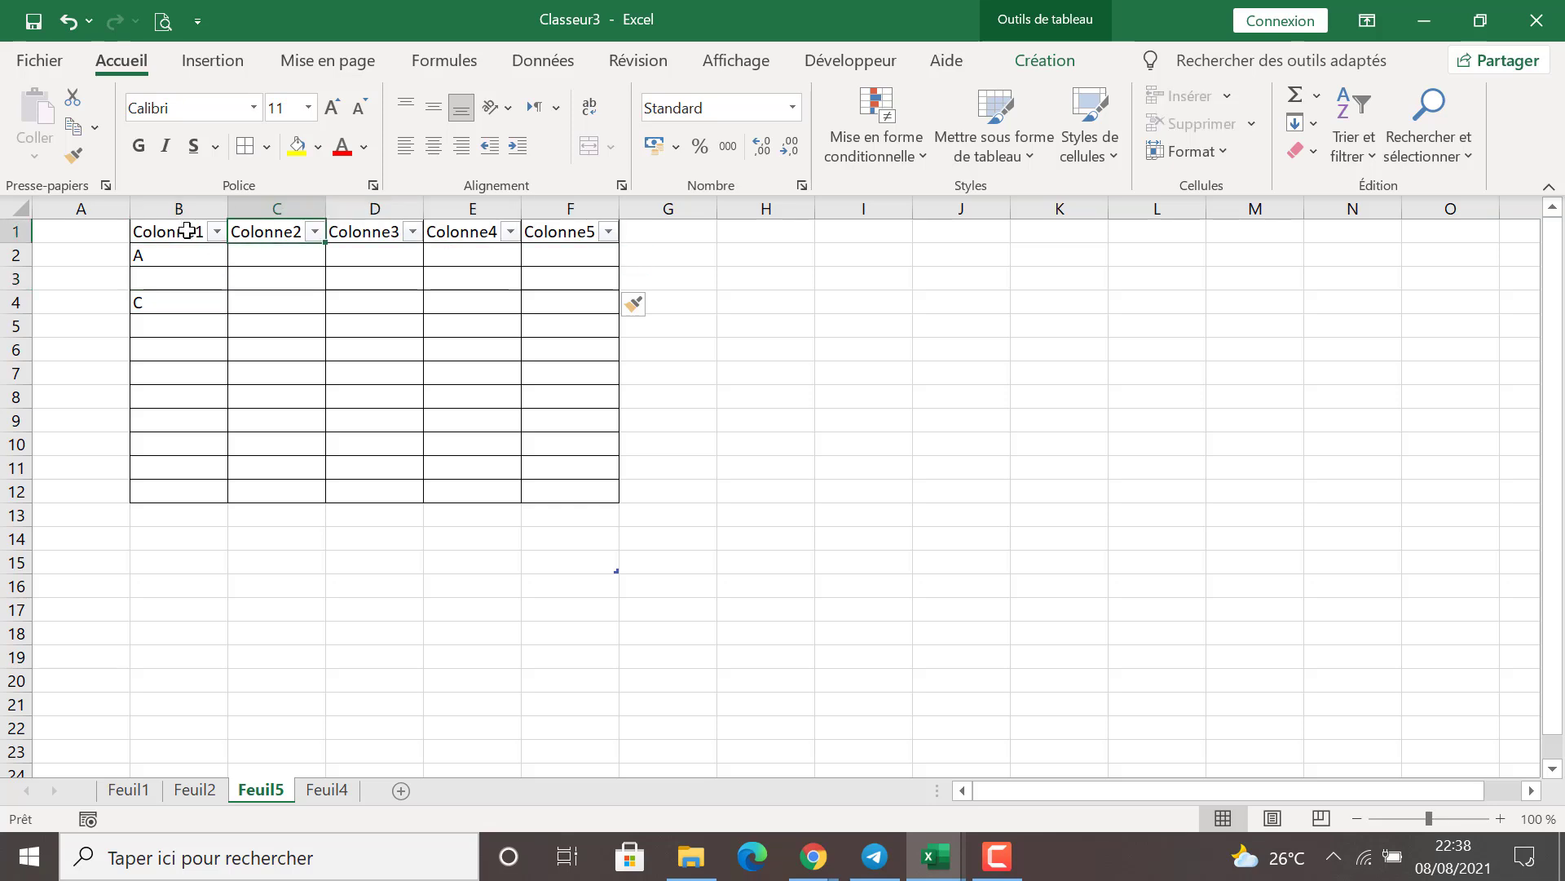
left_click(187, 230)
right_click(244, 231)
mouse_move(324, 368)
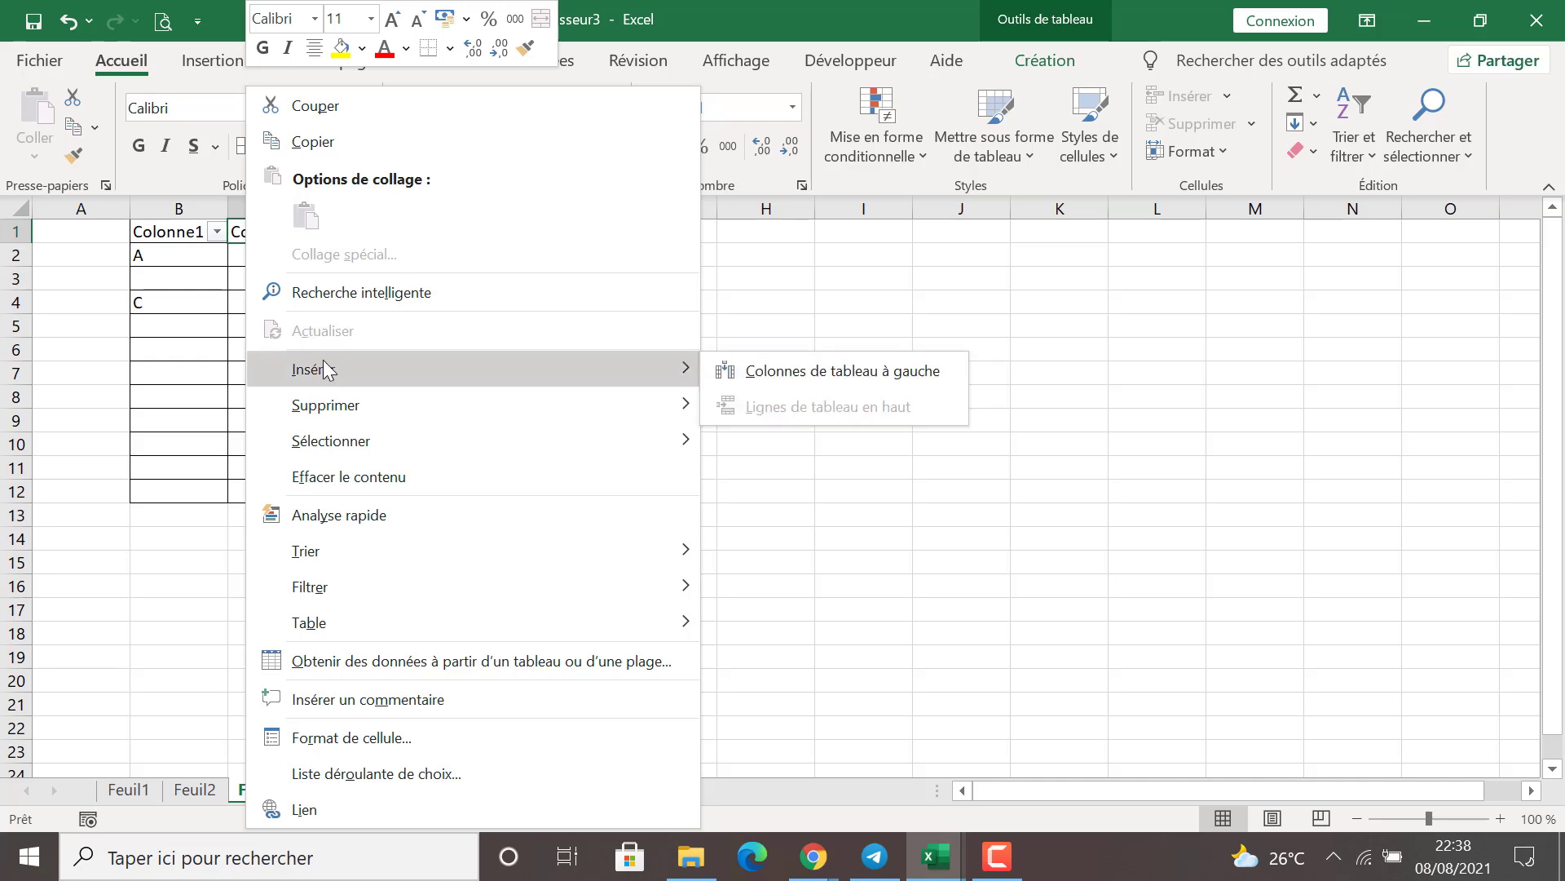
left_click(767, 373)
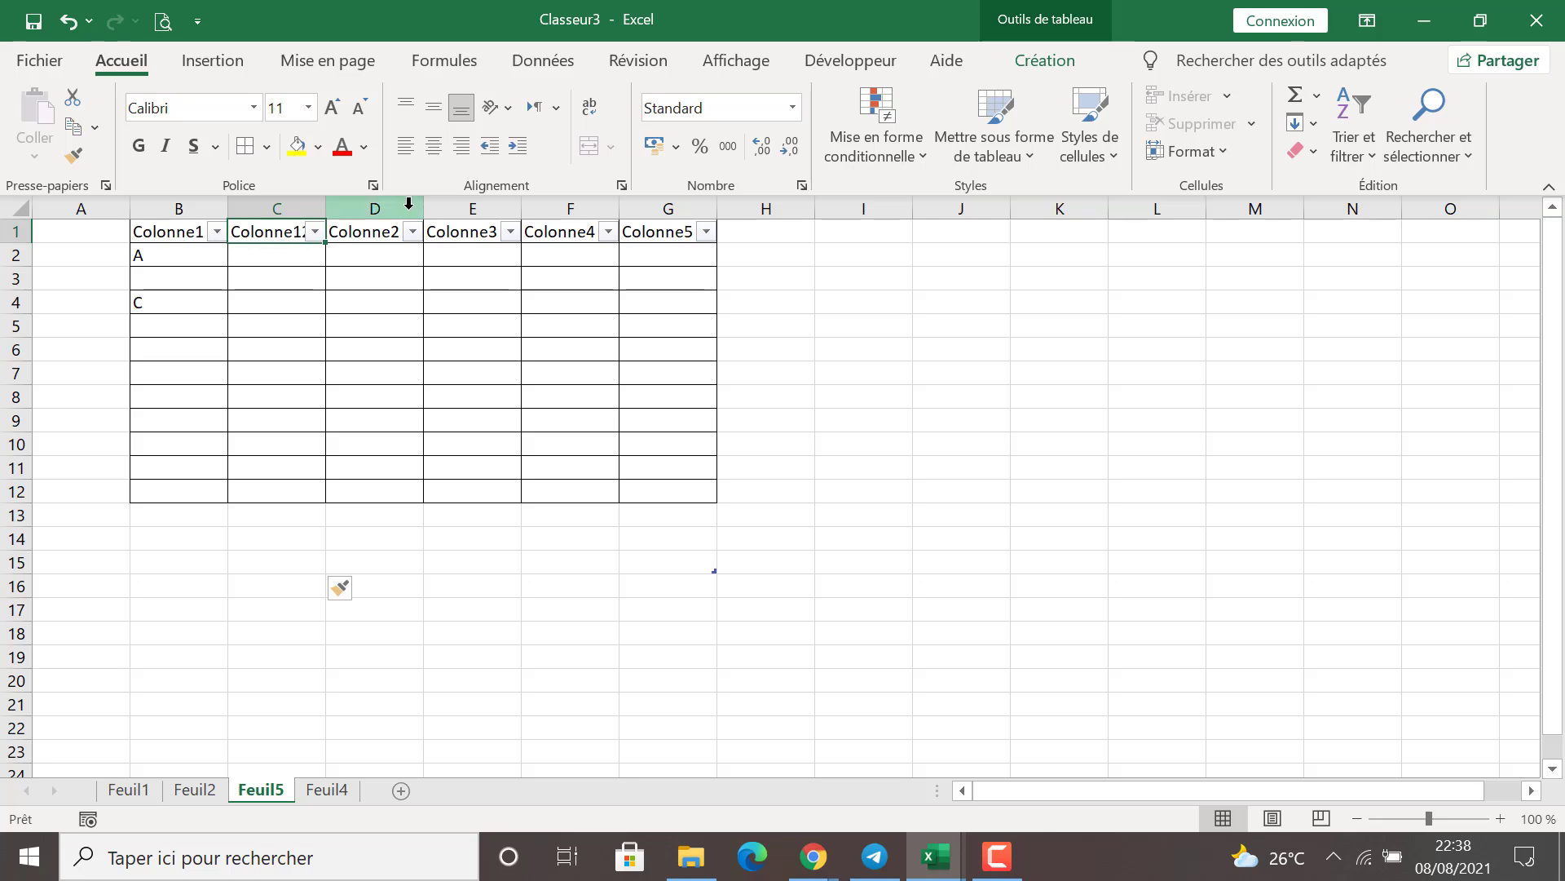
left_click(377, 228)
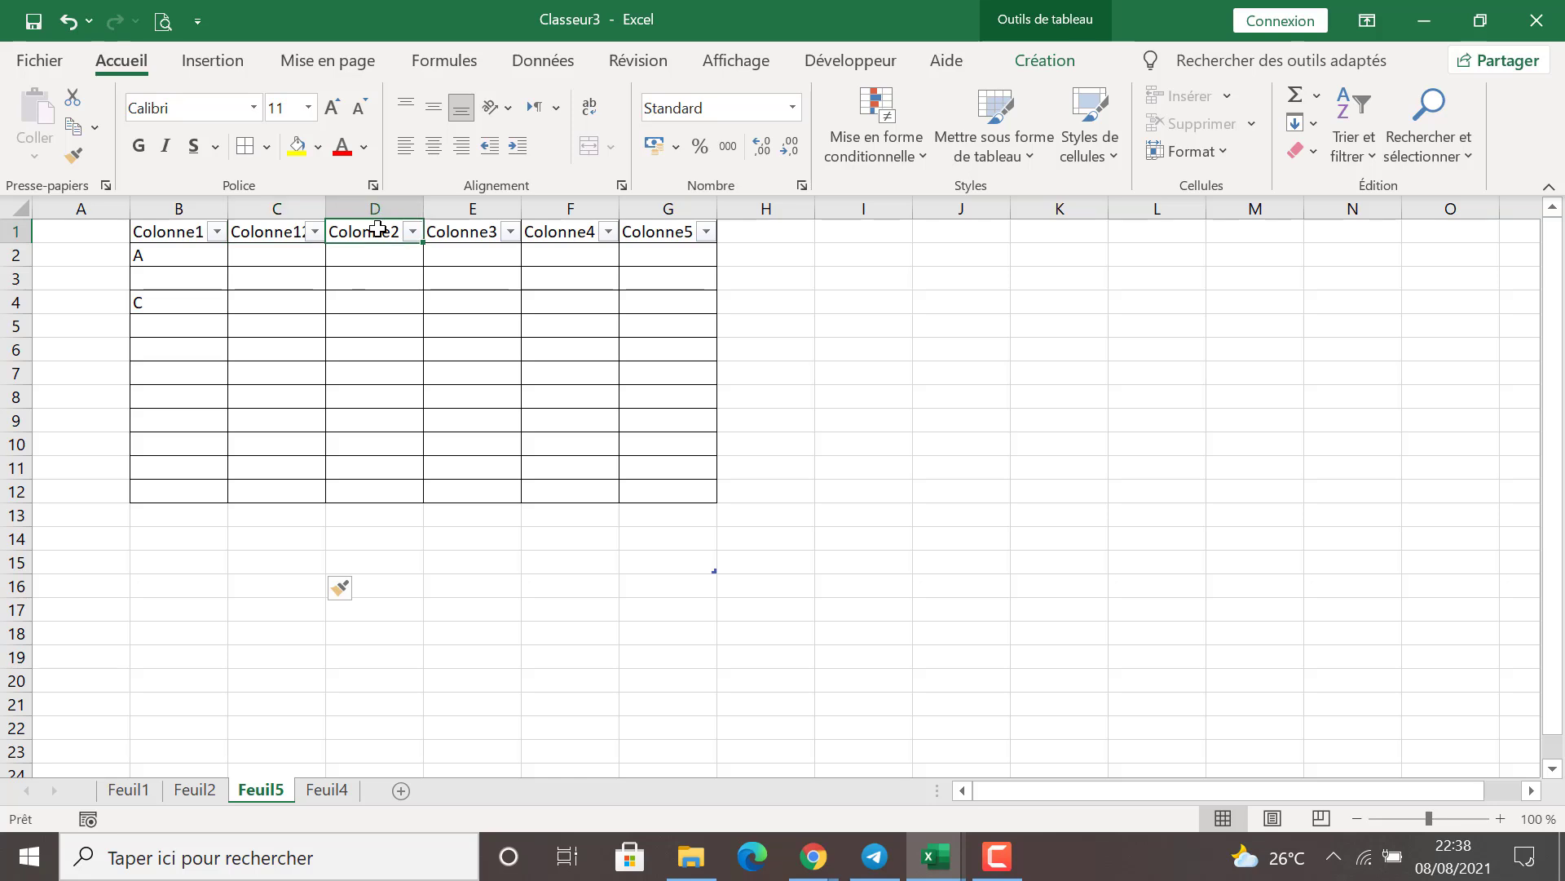
left_click(777, 345)
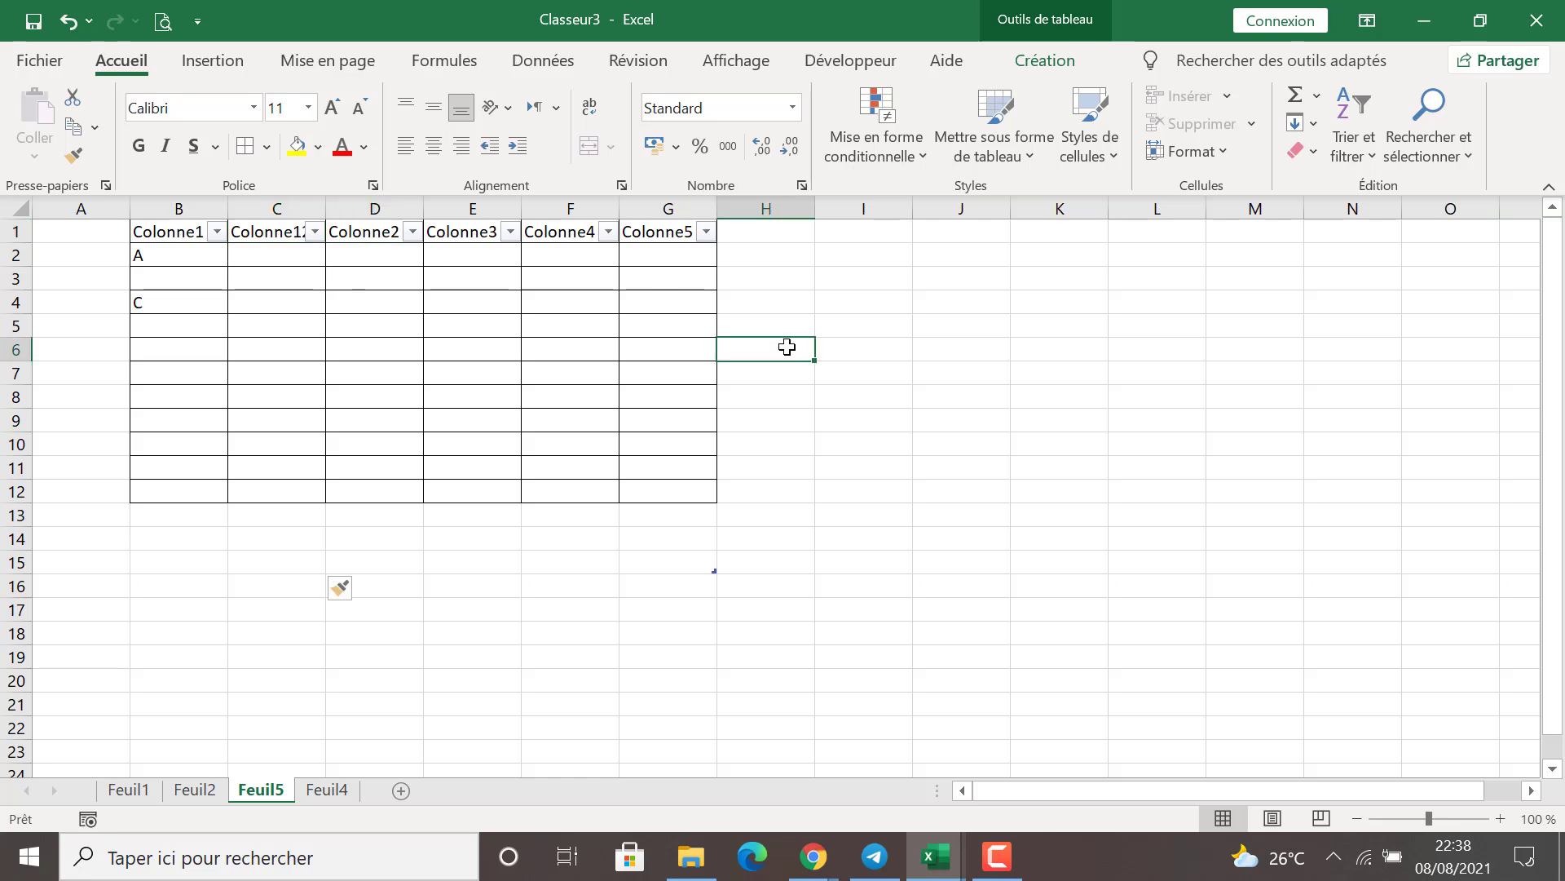
left_click(218, 232)
left_click(389, 282)
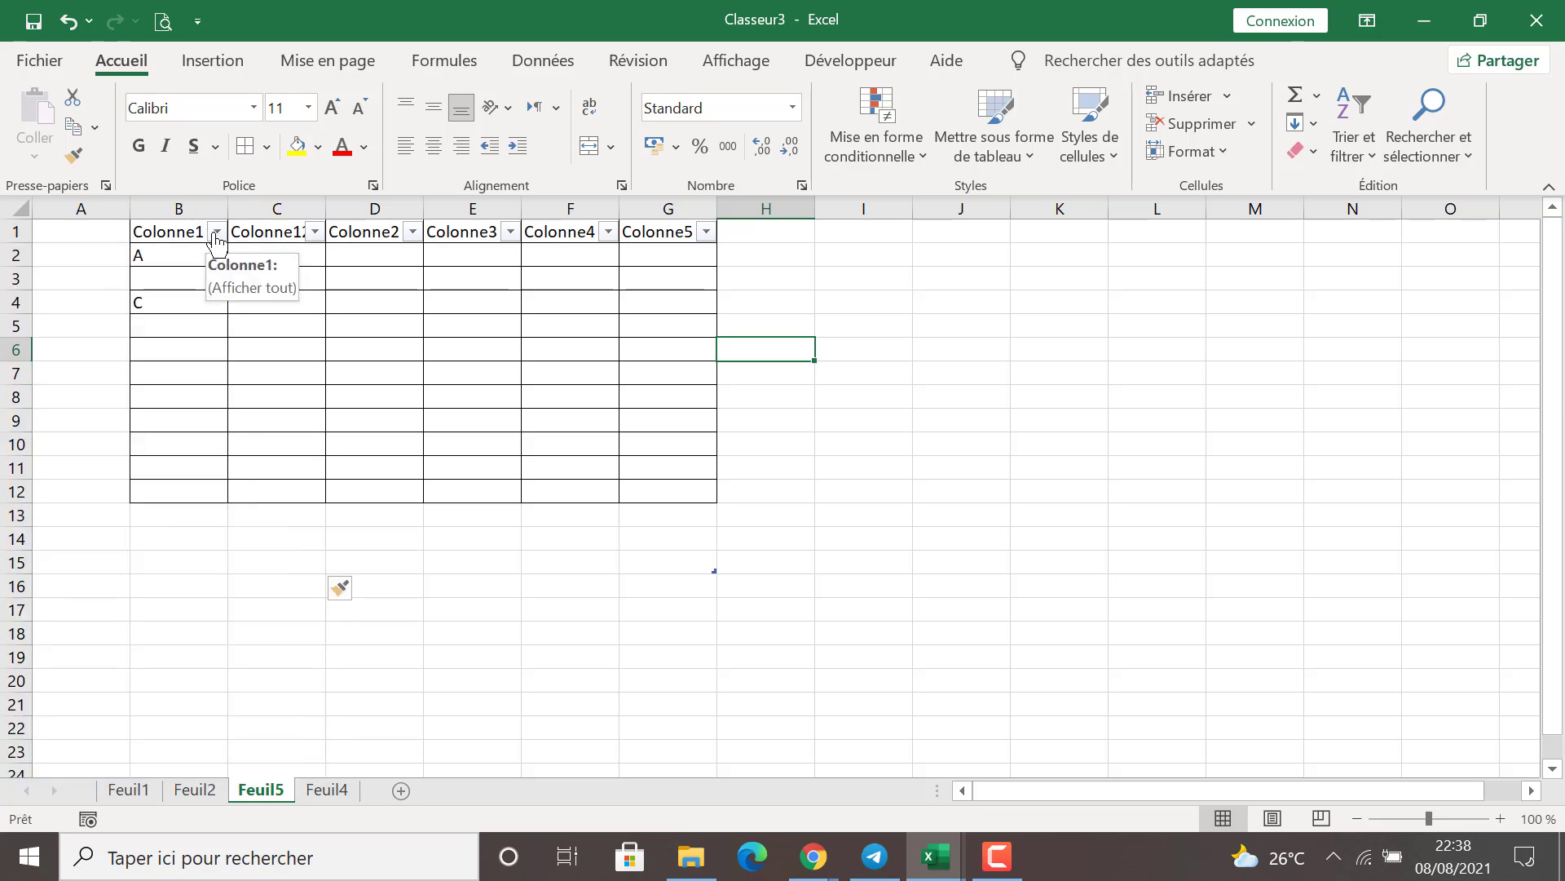
left_click(327, 235)
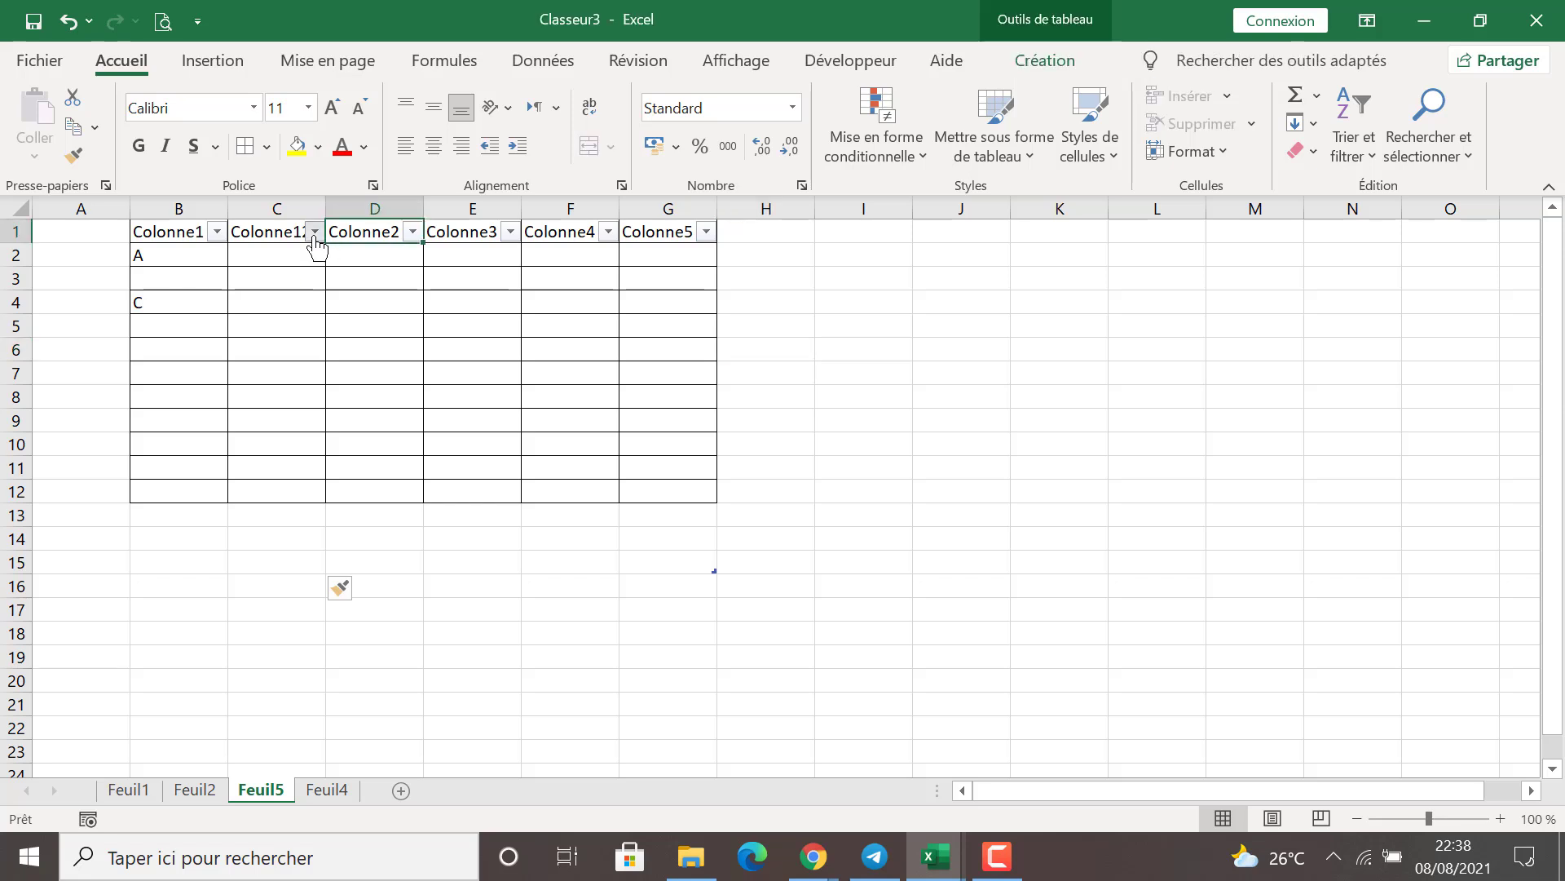
left_click(315, 233)
left_click(462, 396)
Step: Hide the filter buttons in the table's header row and turn them back on
left_click_drag(150, 230, 744, 228)
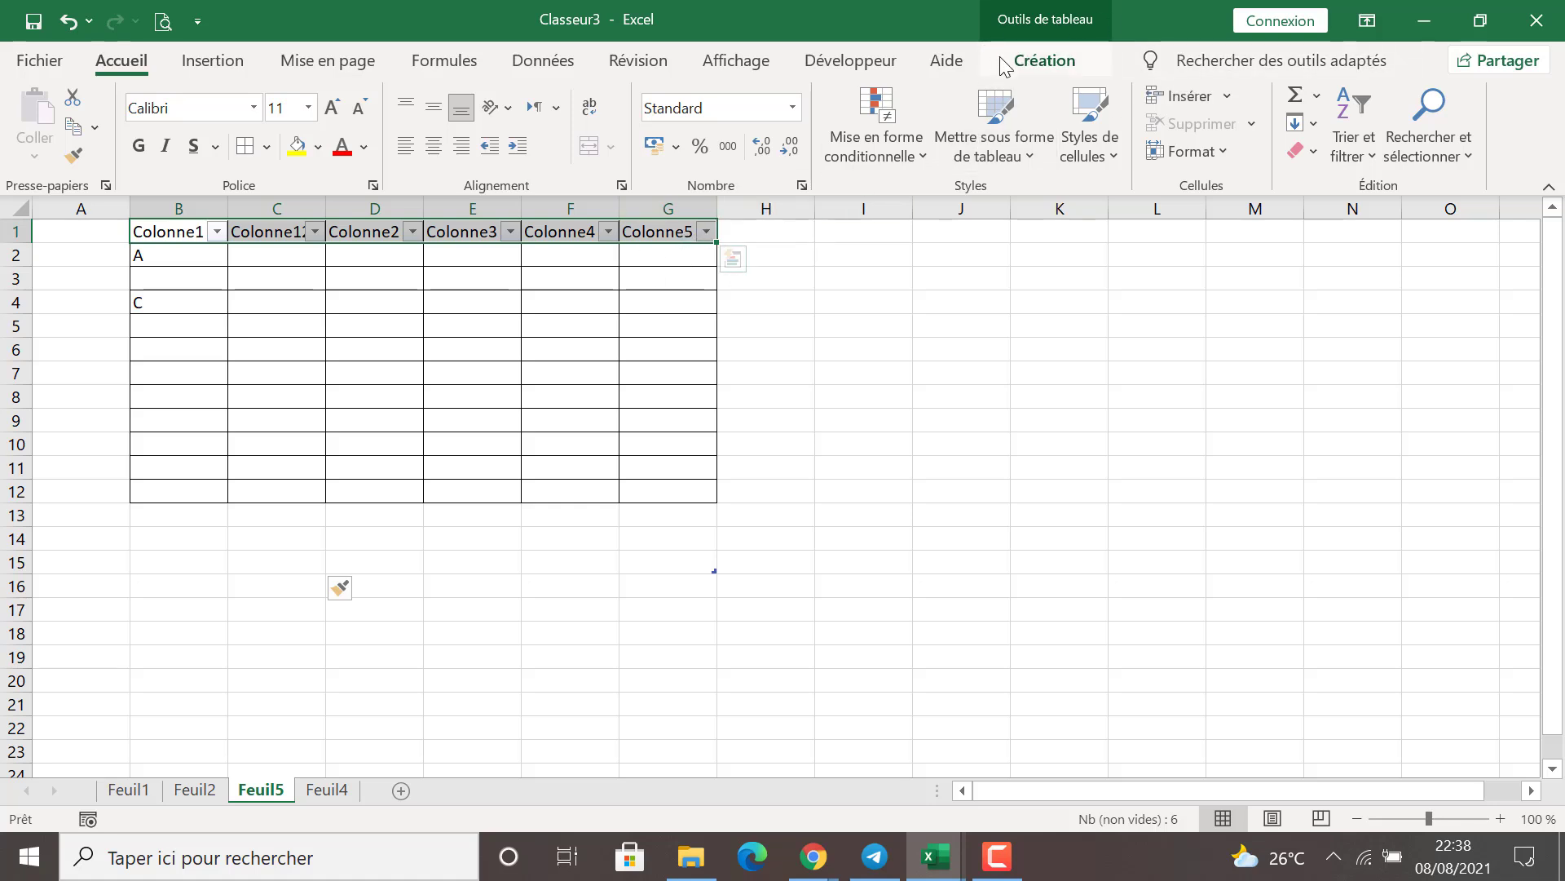
left_click(1050, 59)
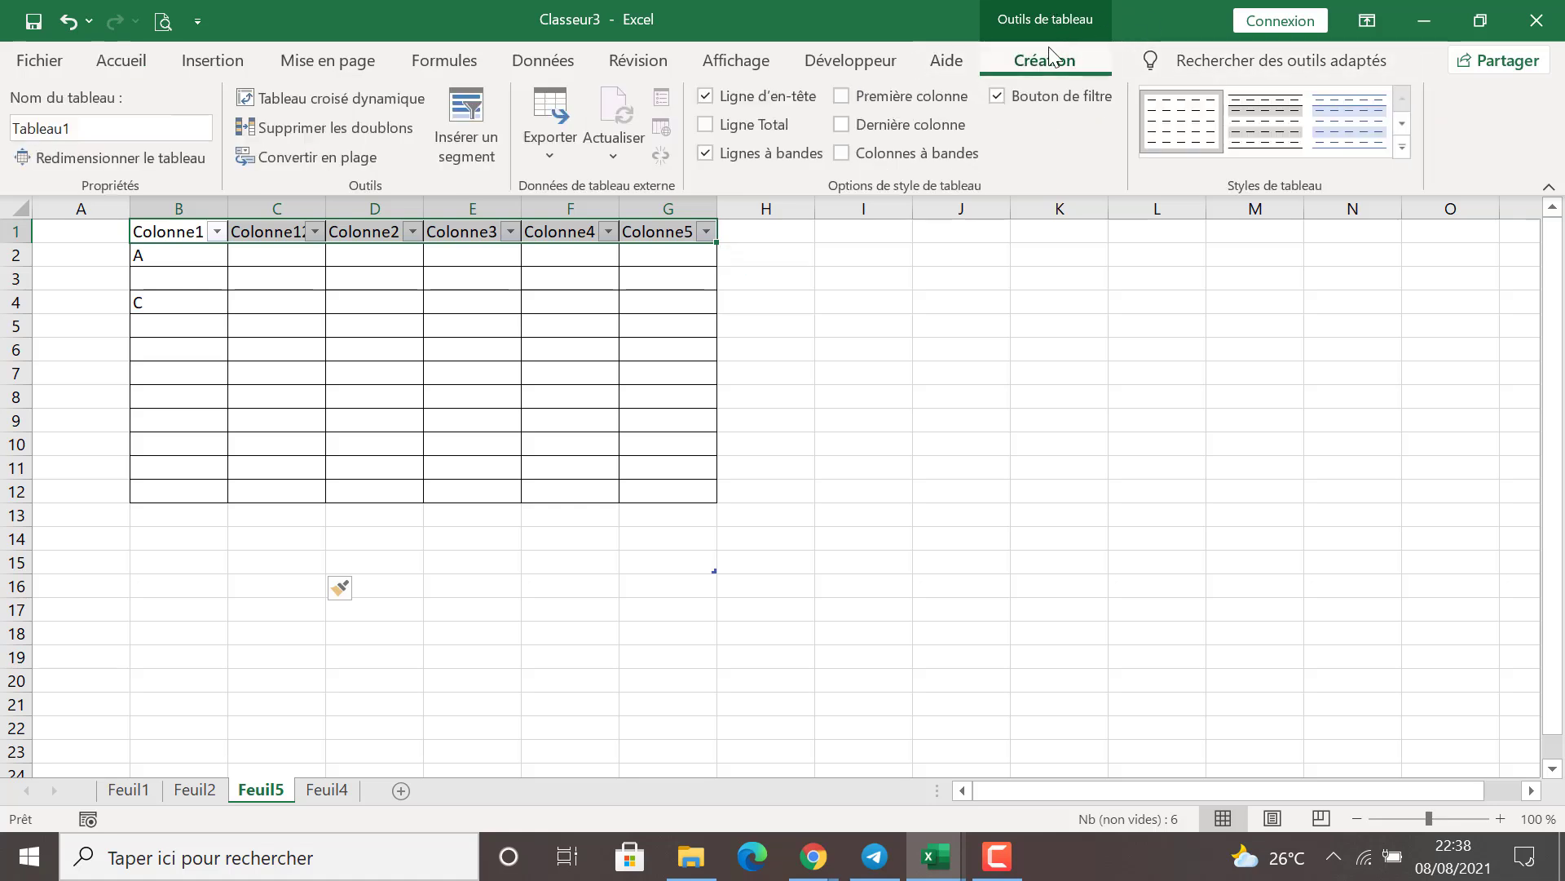
left_click(998, 96)
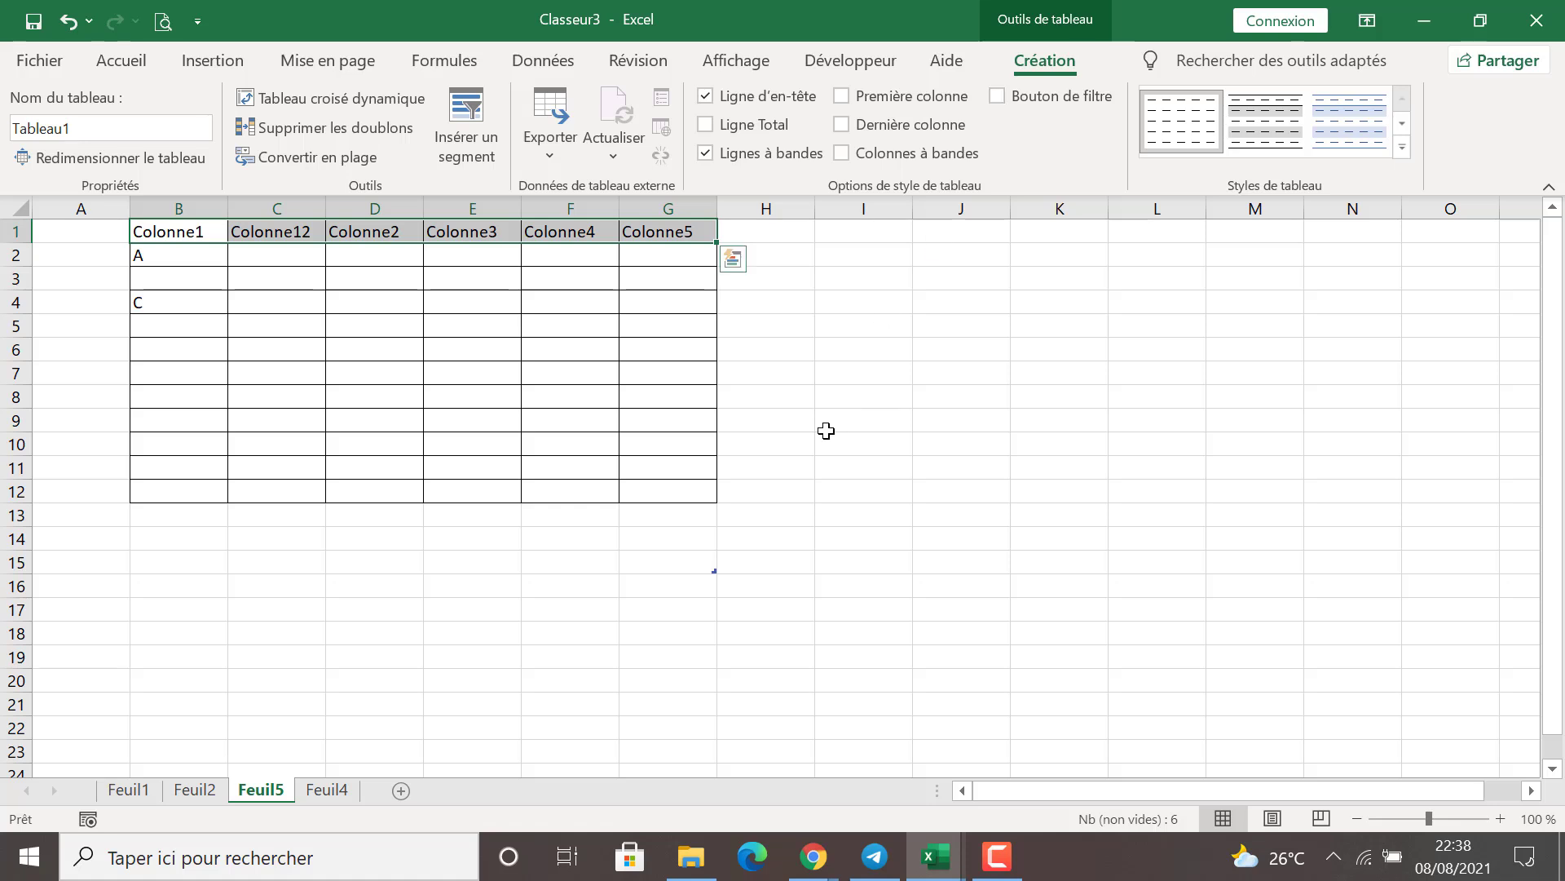
left_click(996, 96)
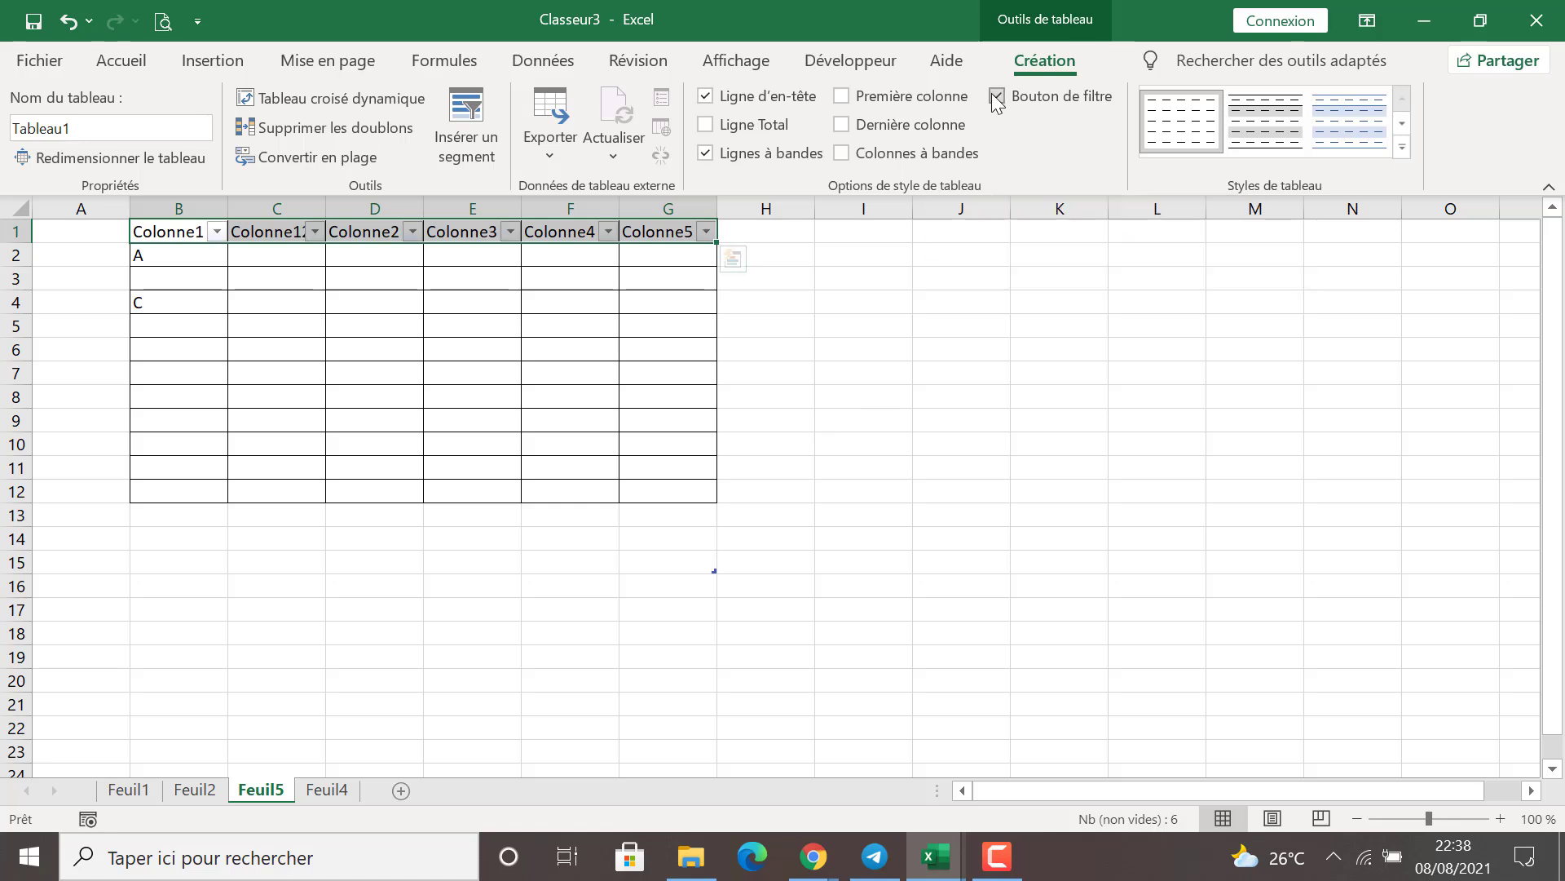
left_click(845, 356)
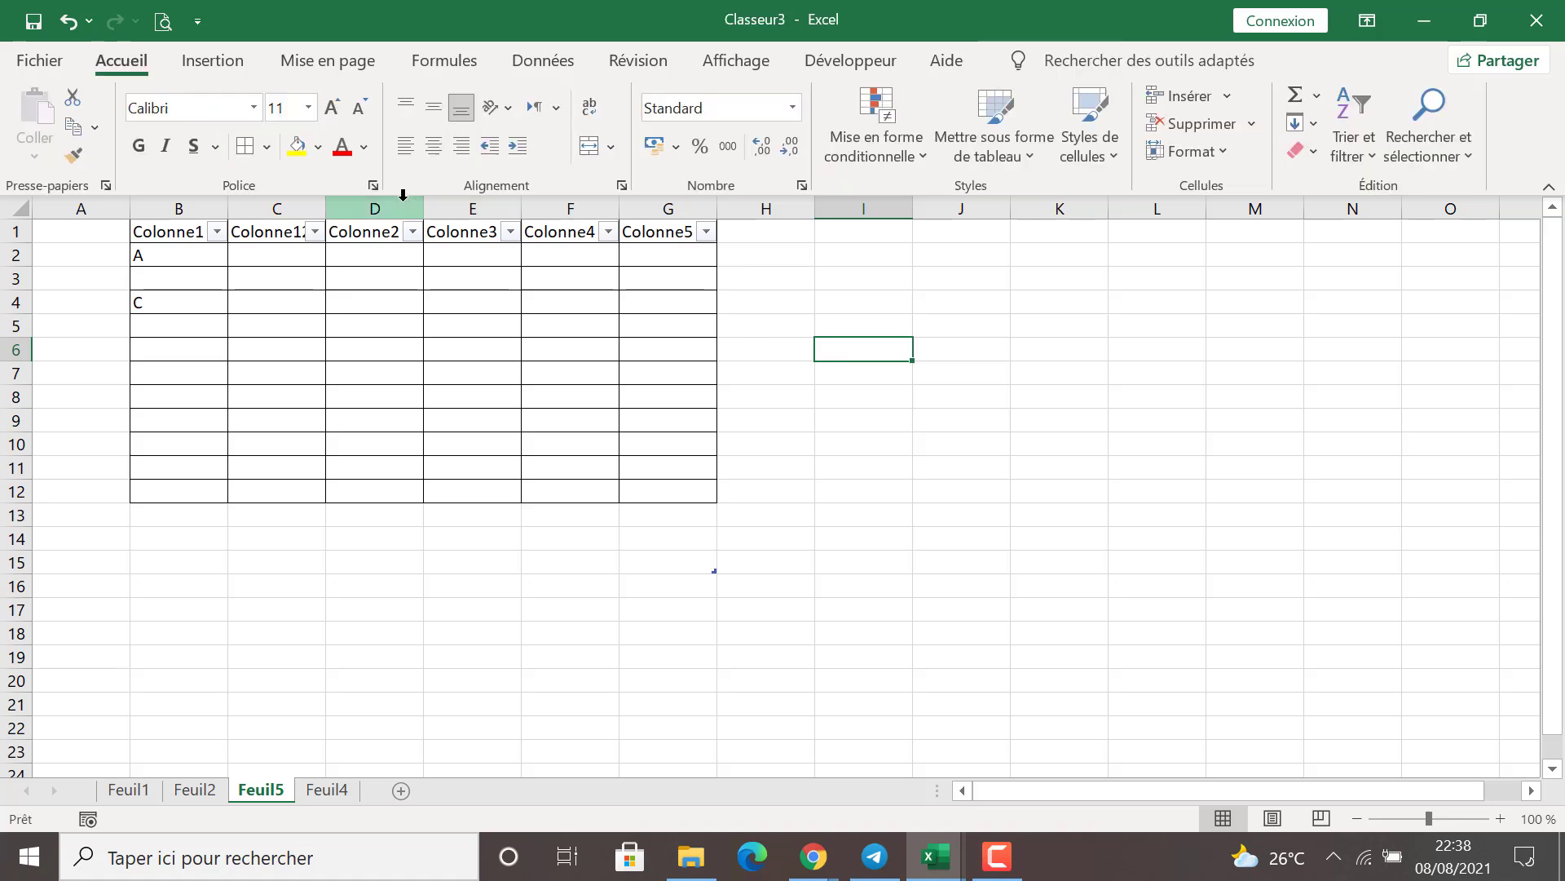
left_click(996, 856)
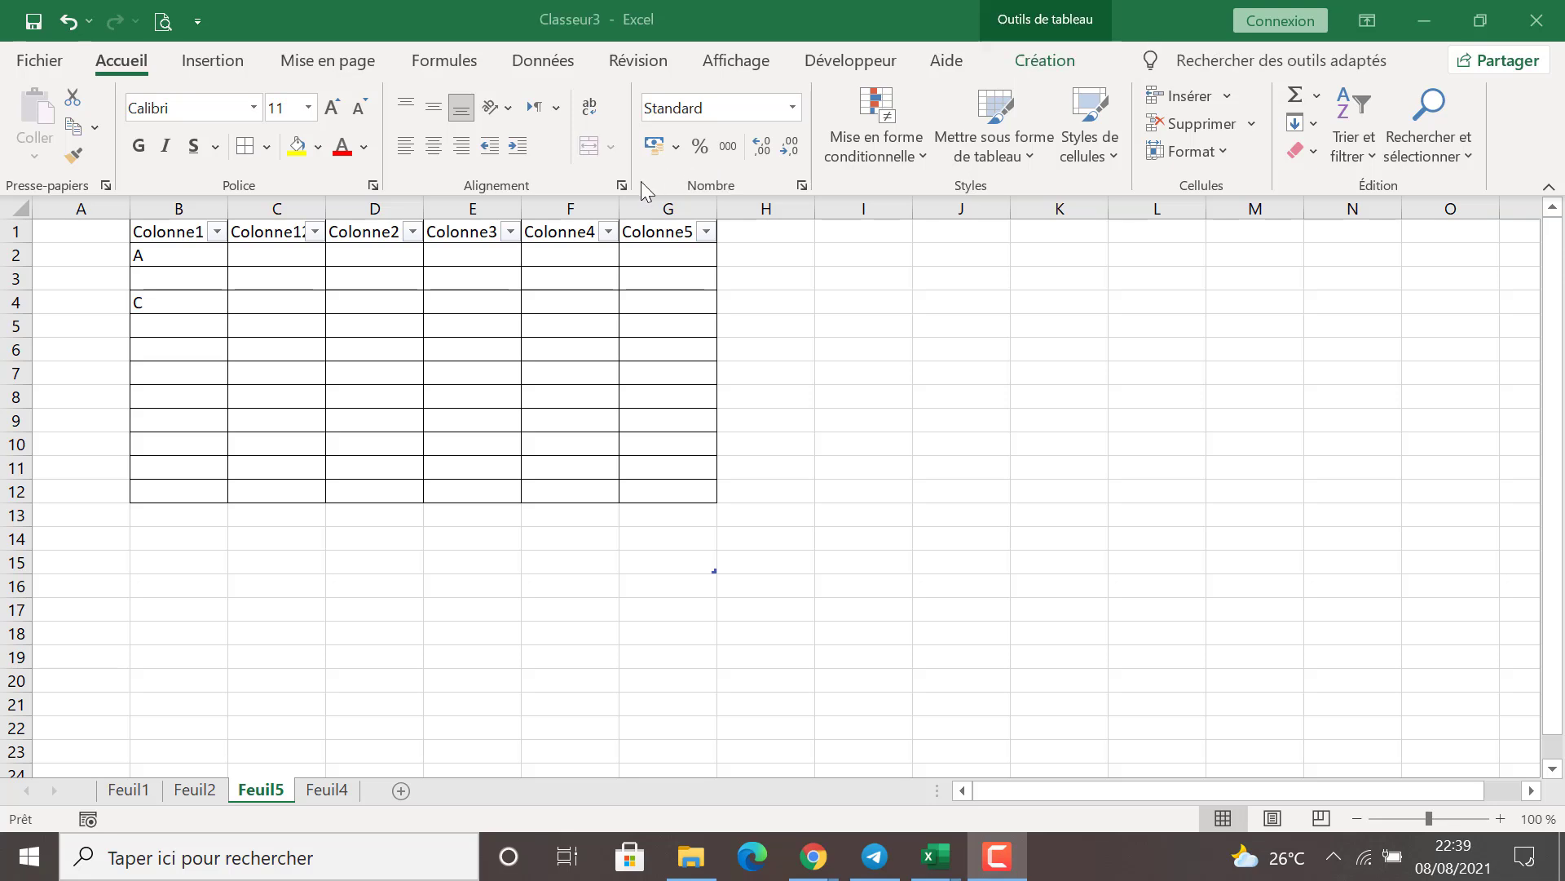
left_click(539, 183)
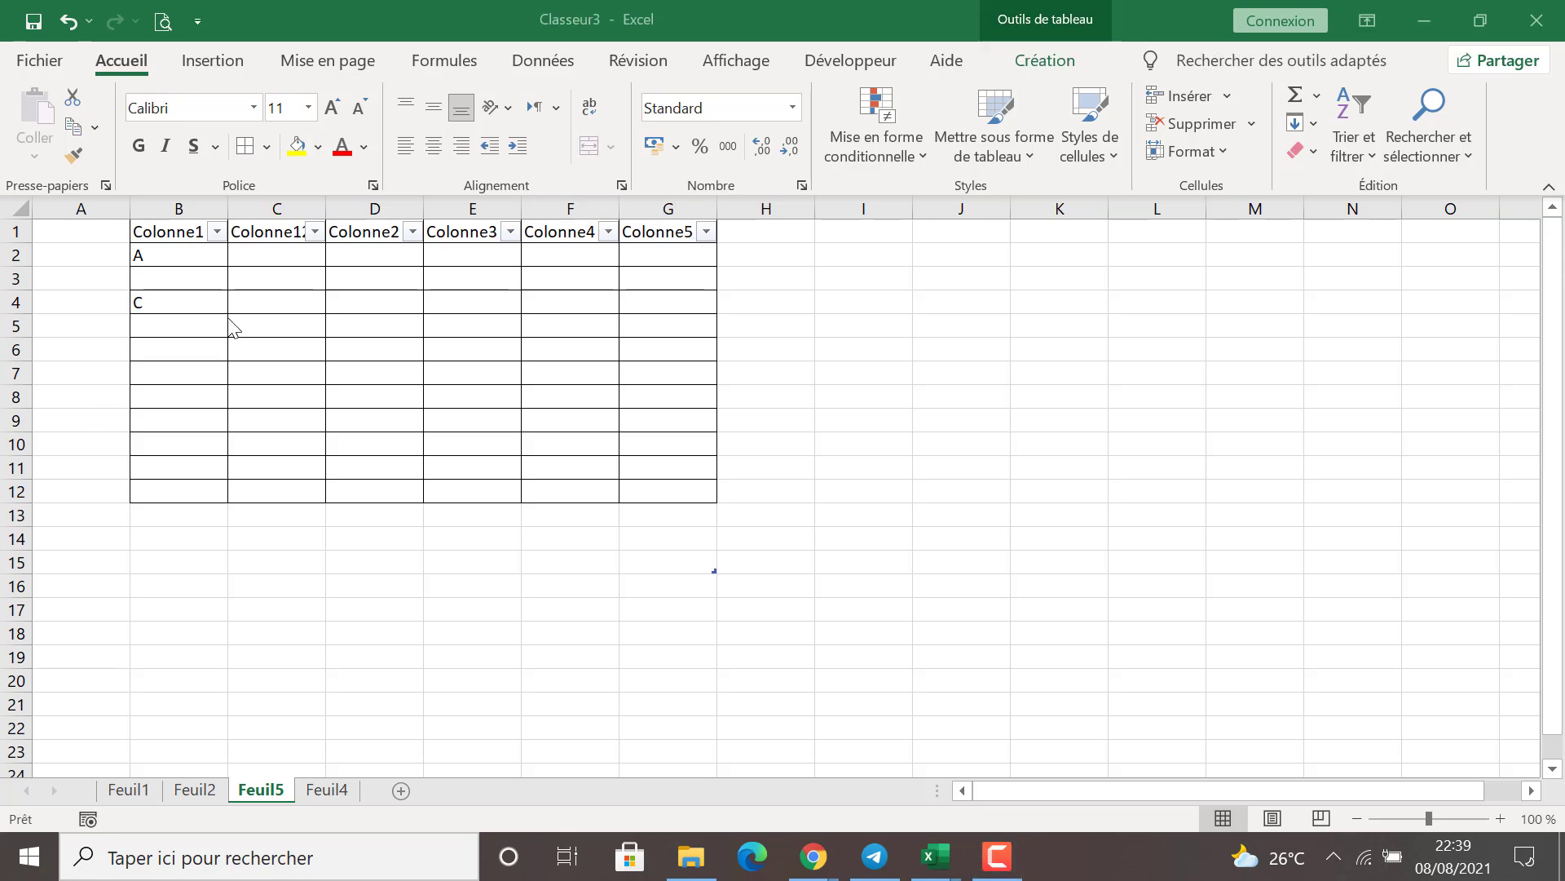
Step: Delete the table row that contains the entry C in cell B4
left_click(164, 300)
left_click(164, 299)
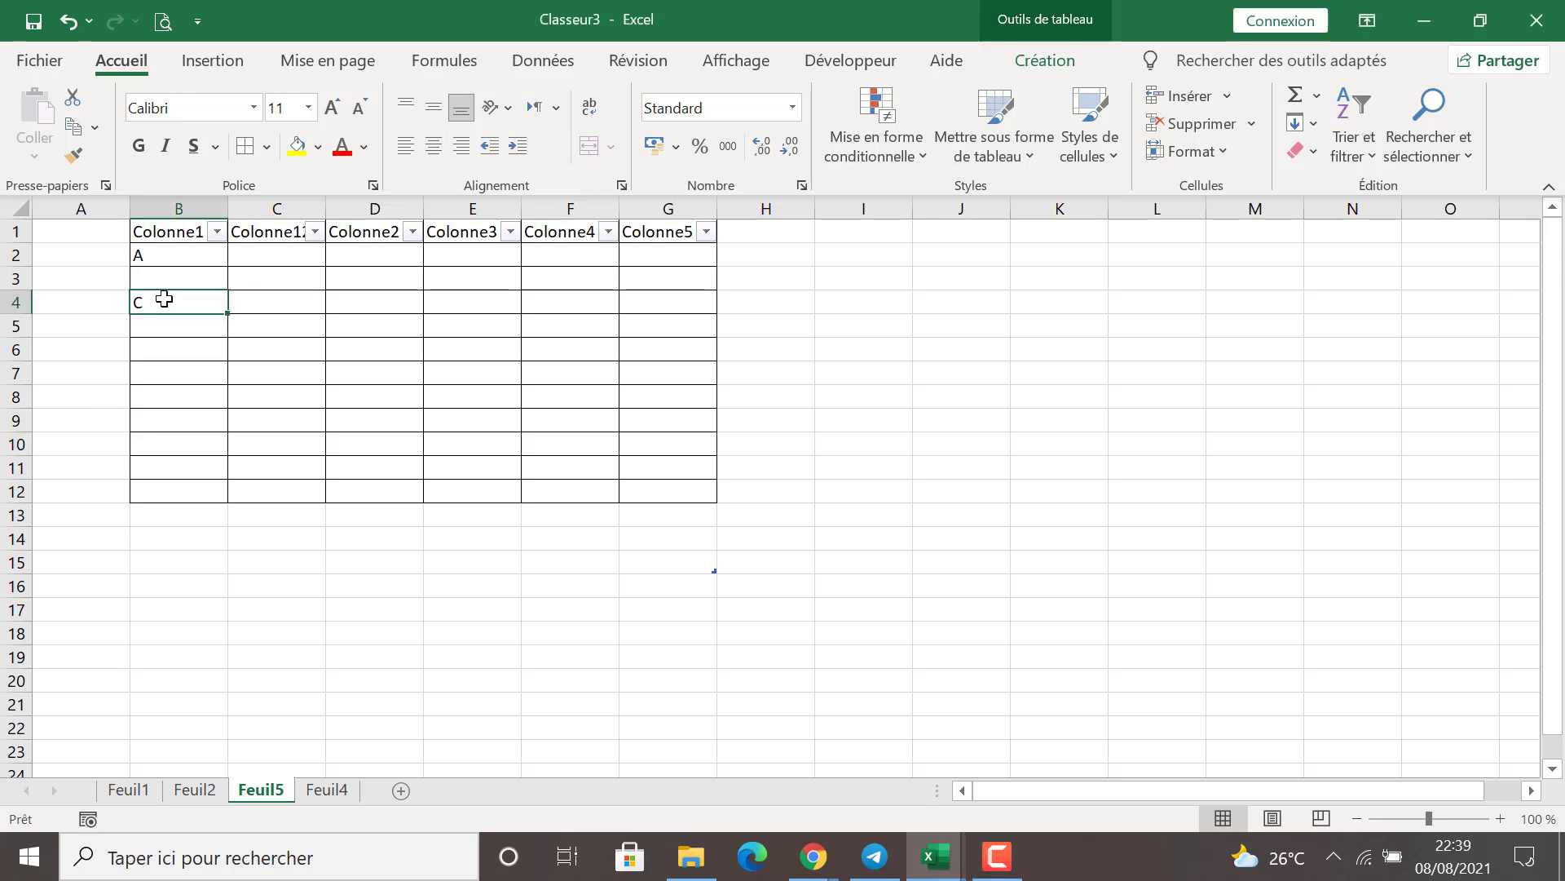
right_click(164, 299)
mouse_move(280, 406)
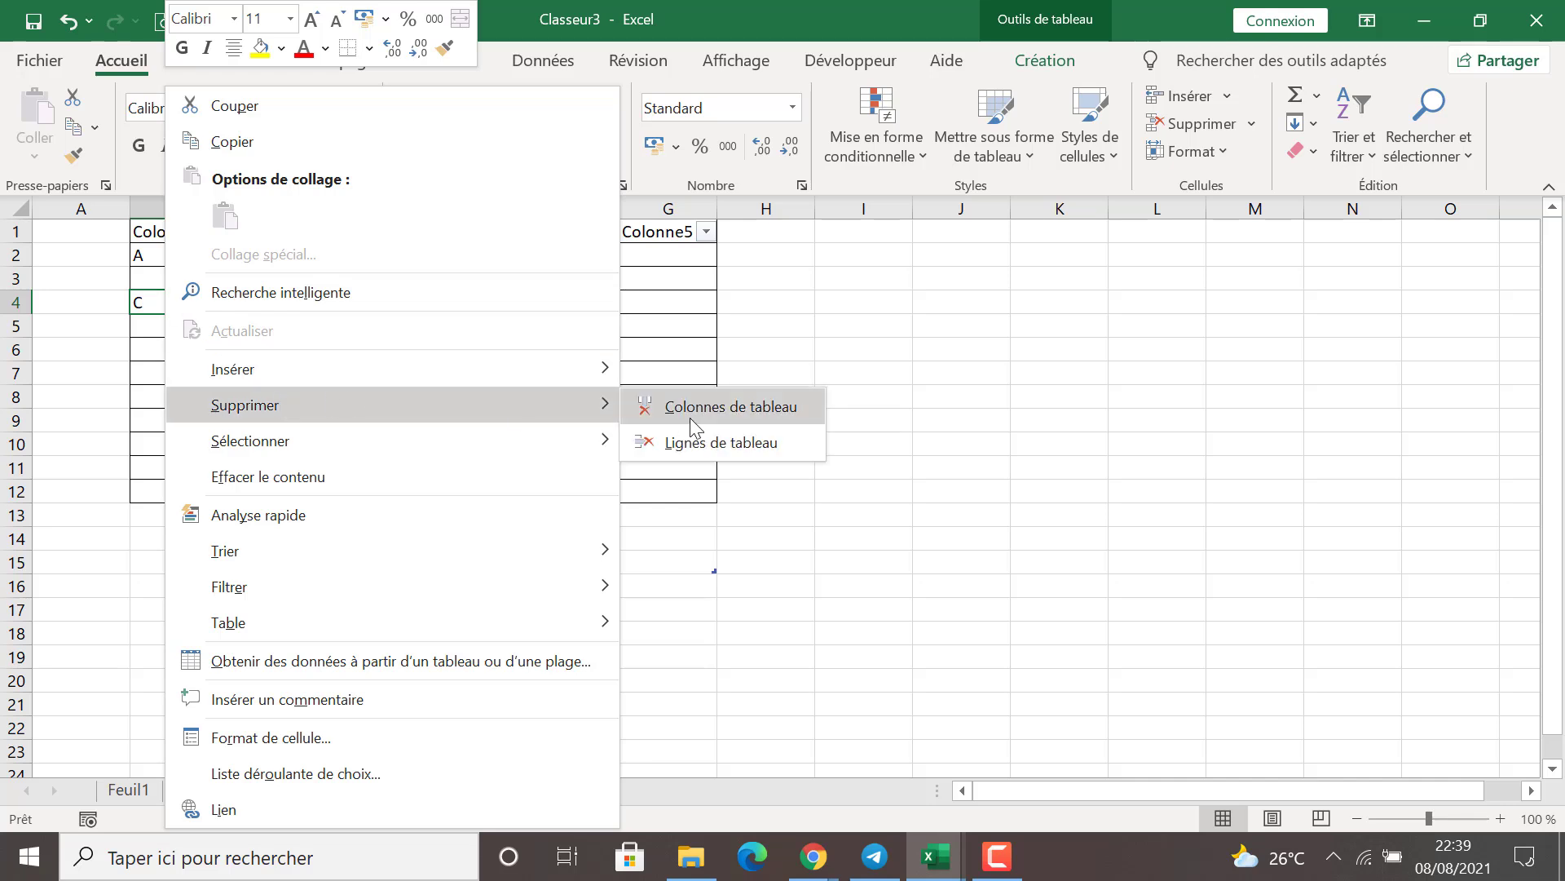
left_click(706, 443)
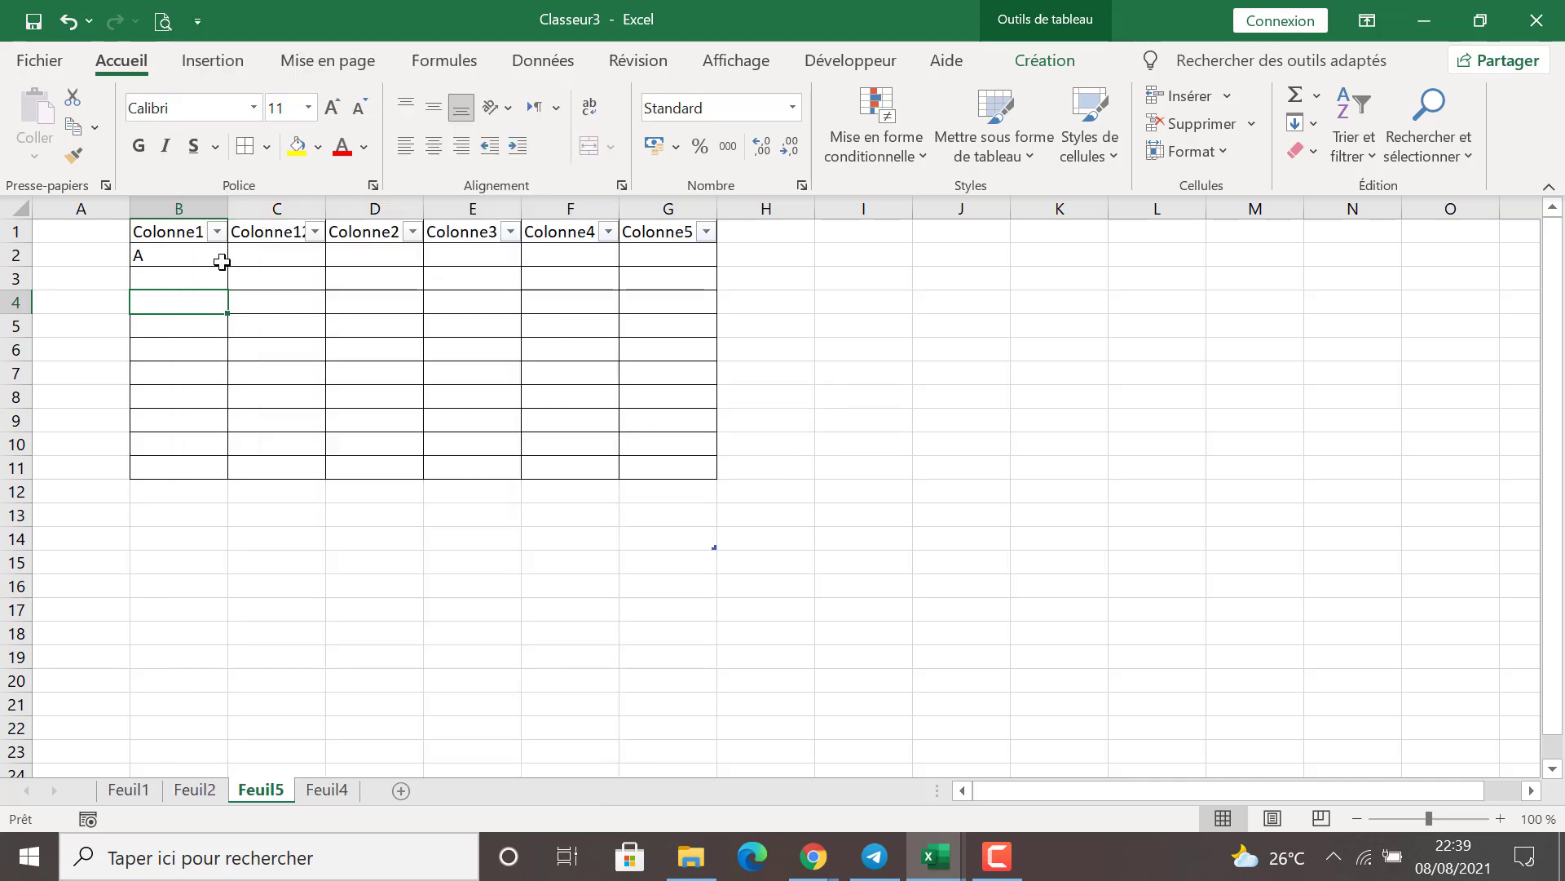
Step: Delete the table column Colonne1
left_click(171, 235)
right_click(171, 235)
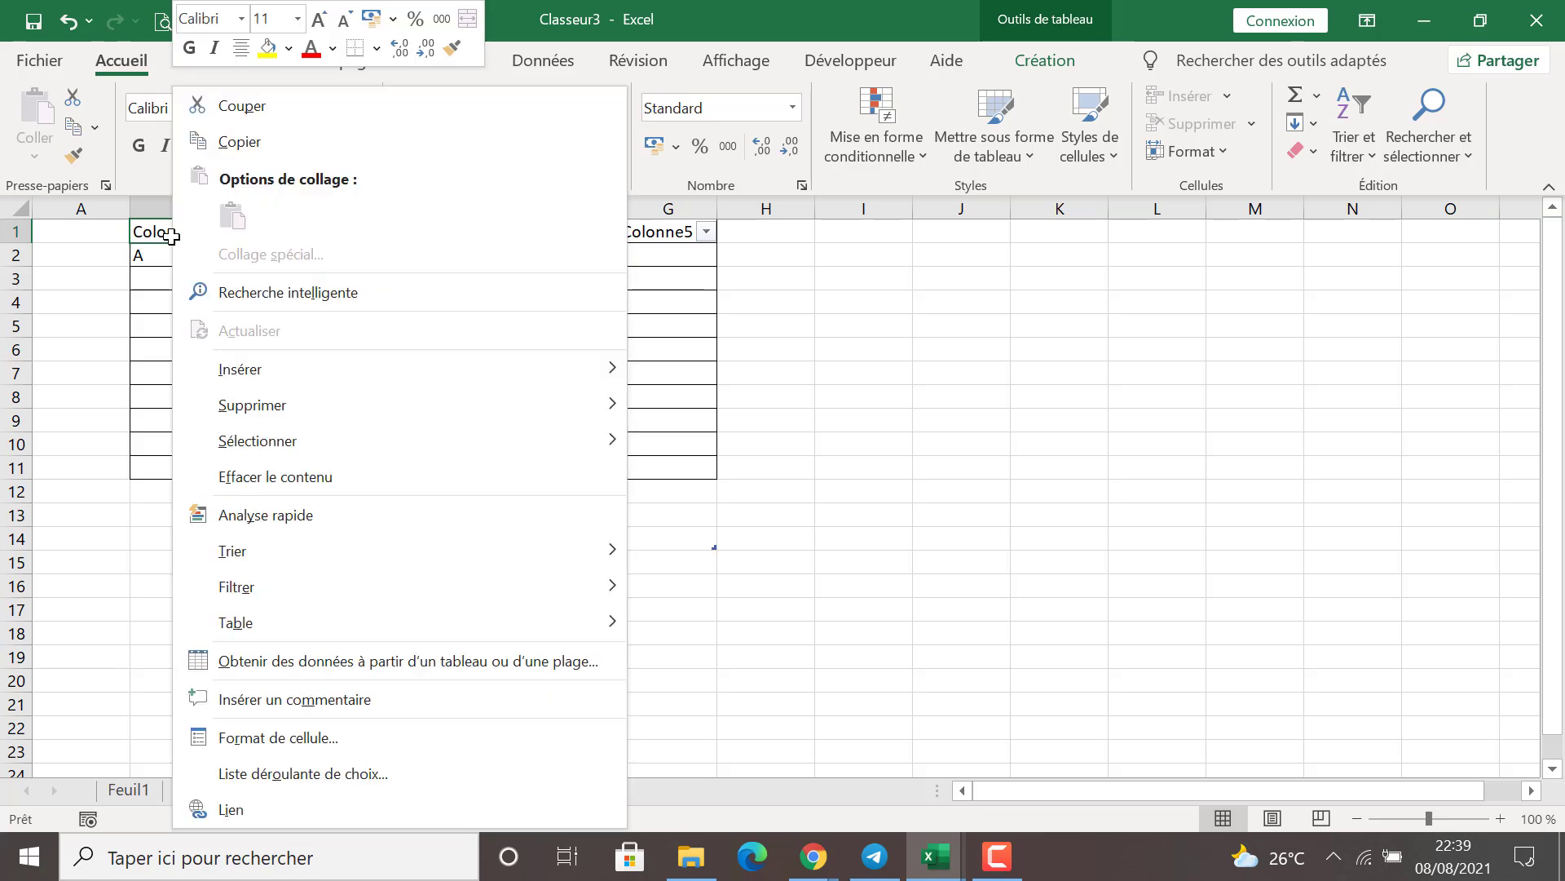
mouse_move(377, 412)
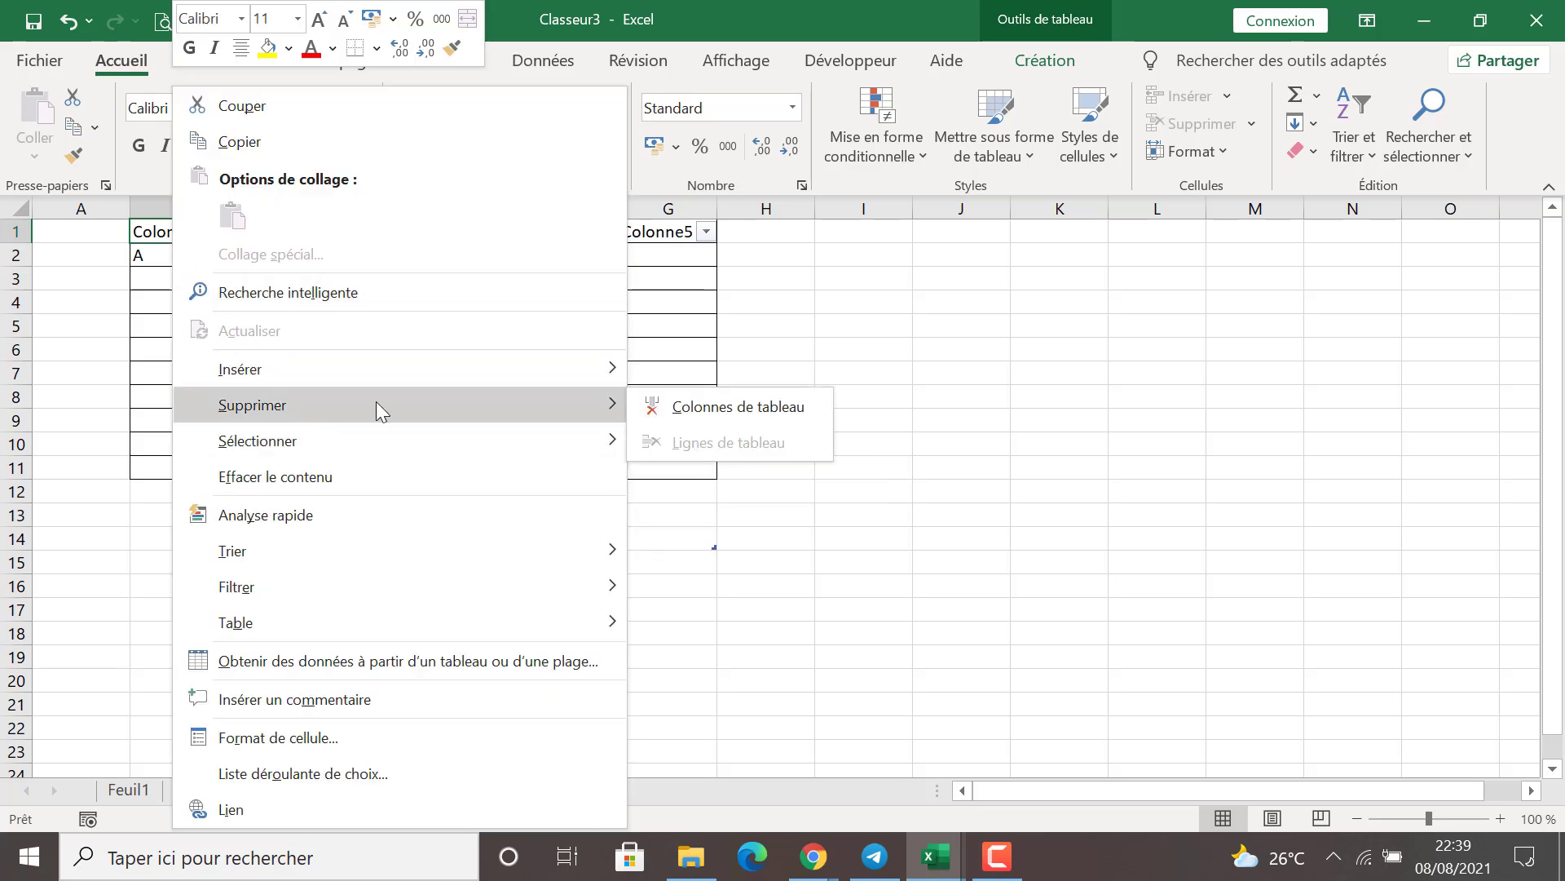
left_click(636, 409)
left_click(781, 663)
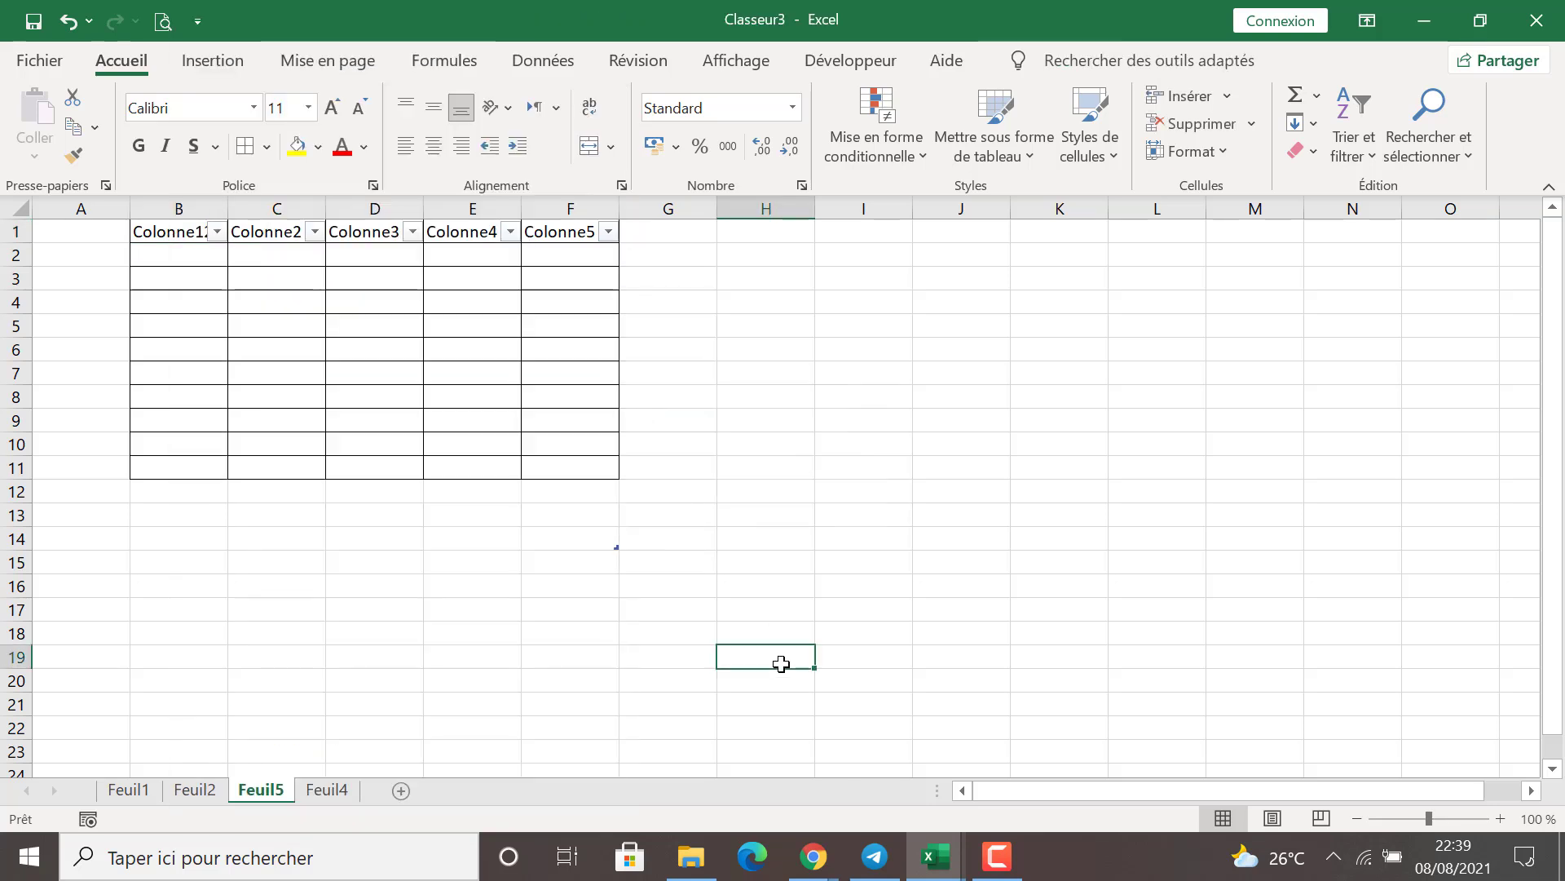
left_click(981, 854)
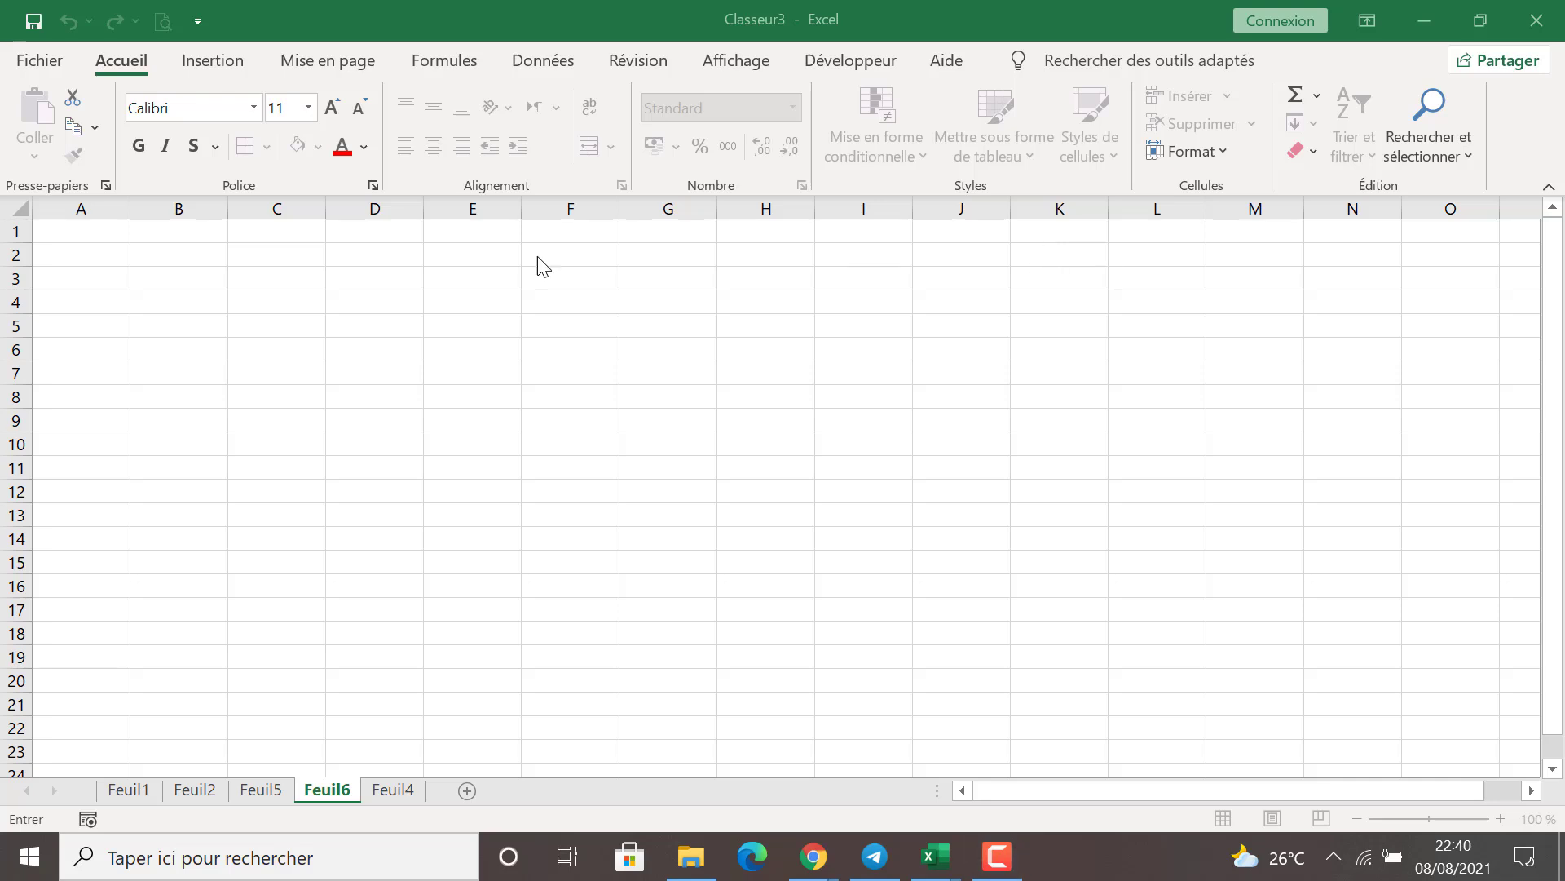
Step: Enter 1 in cell D2 of Feuil6 and copy it down to D9 with the fill handle
left_click(342, 255)
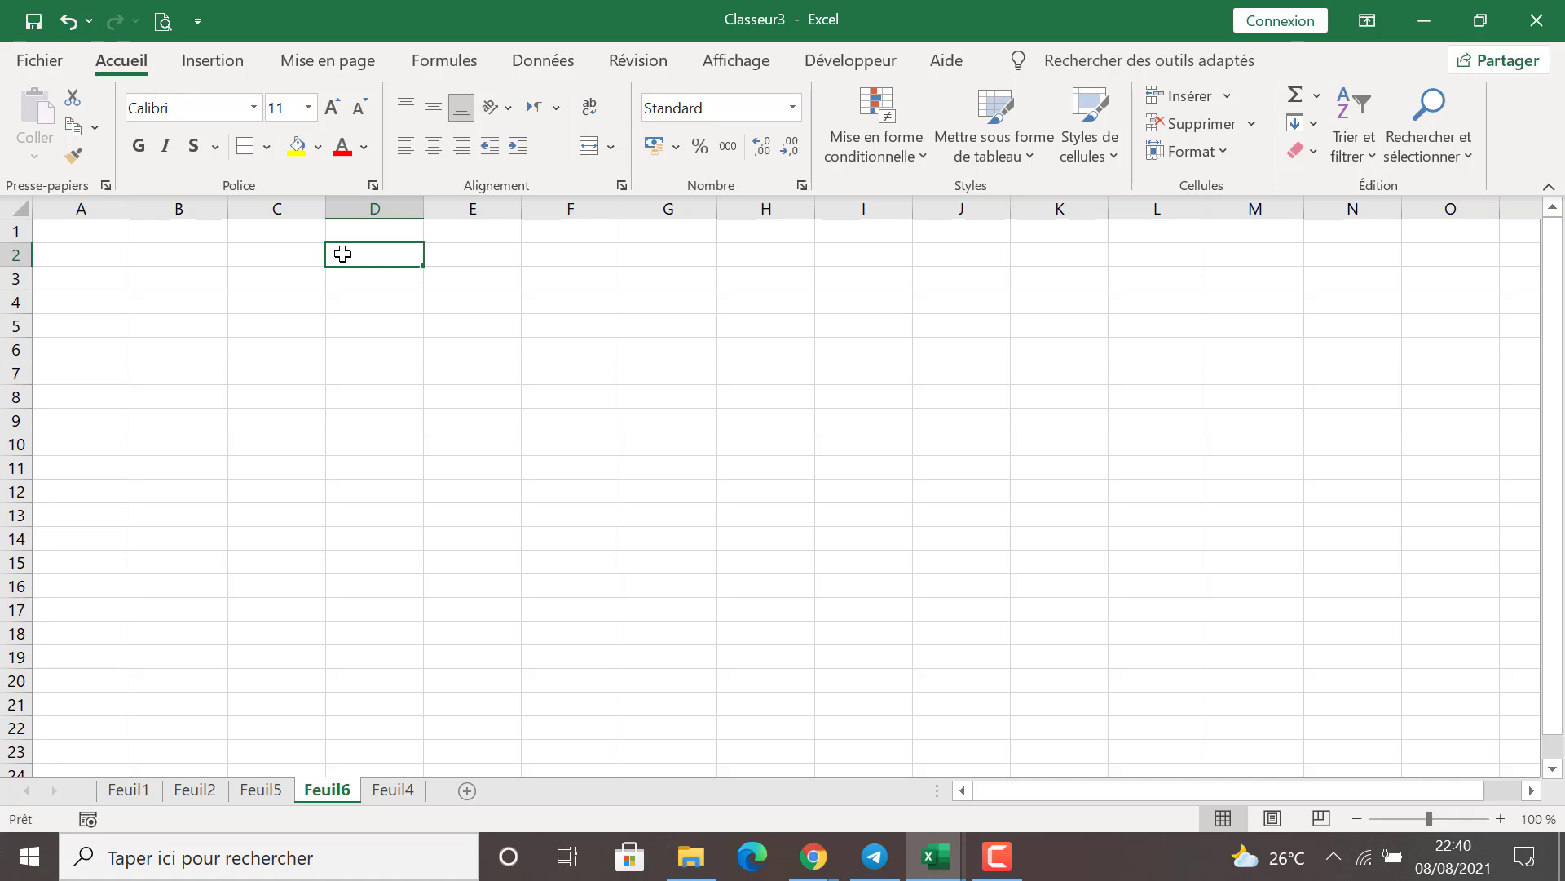
double_click(344, 254)
type("1")
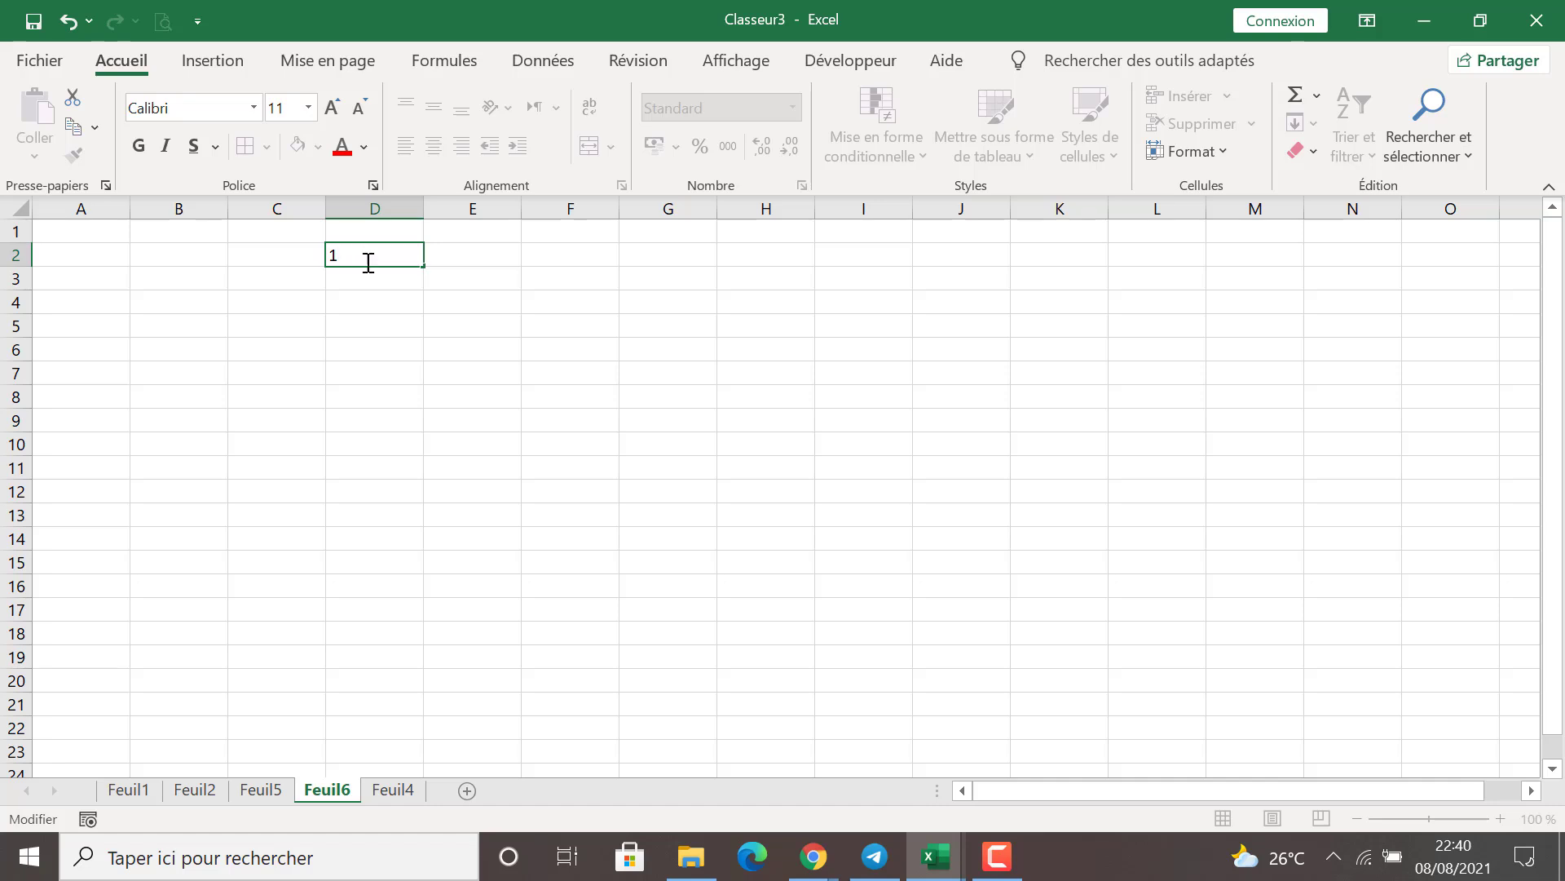
left_click(395, 296)
left_click(355, 248)
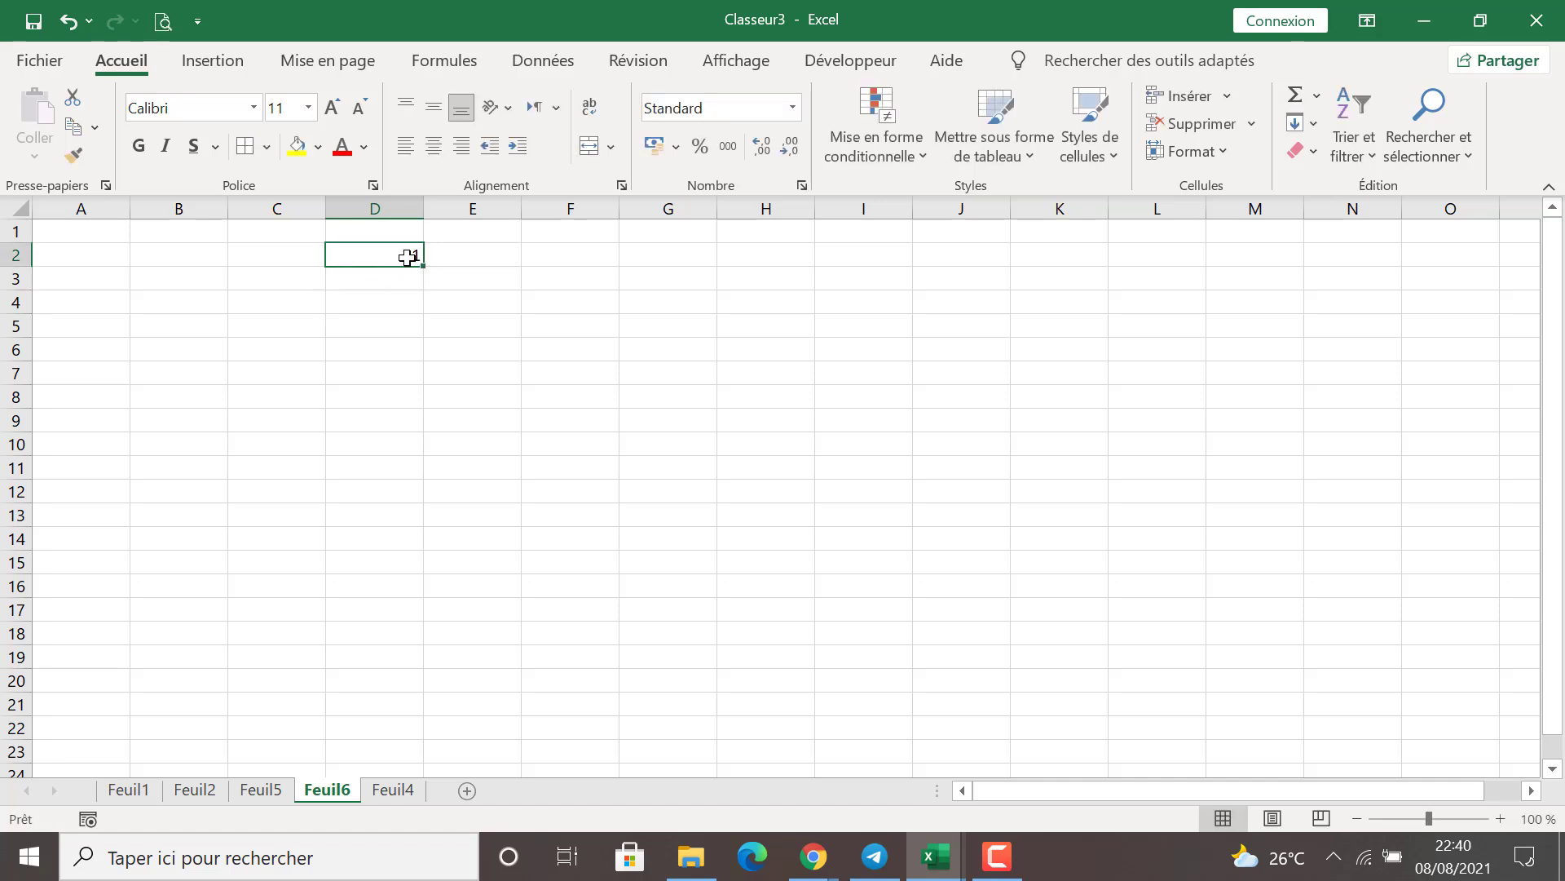
left_click_drag(419, 268, 419, 270)
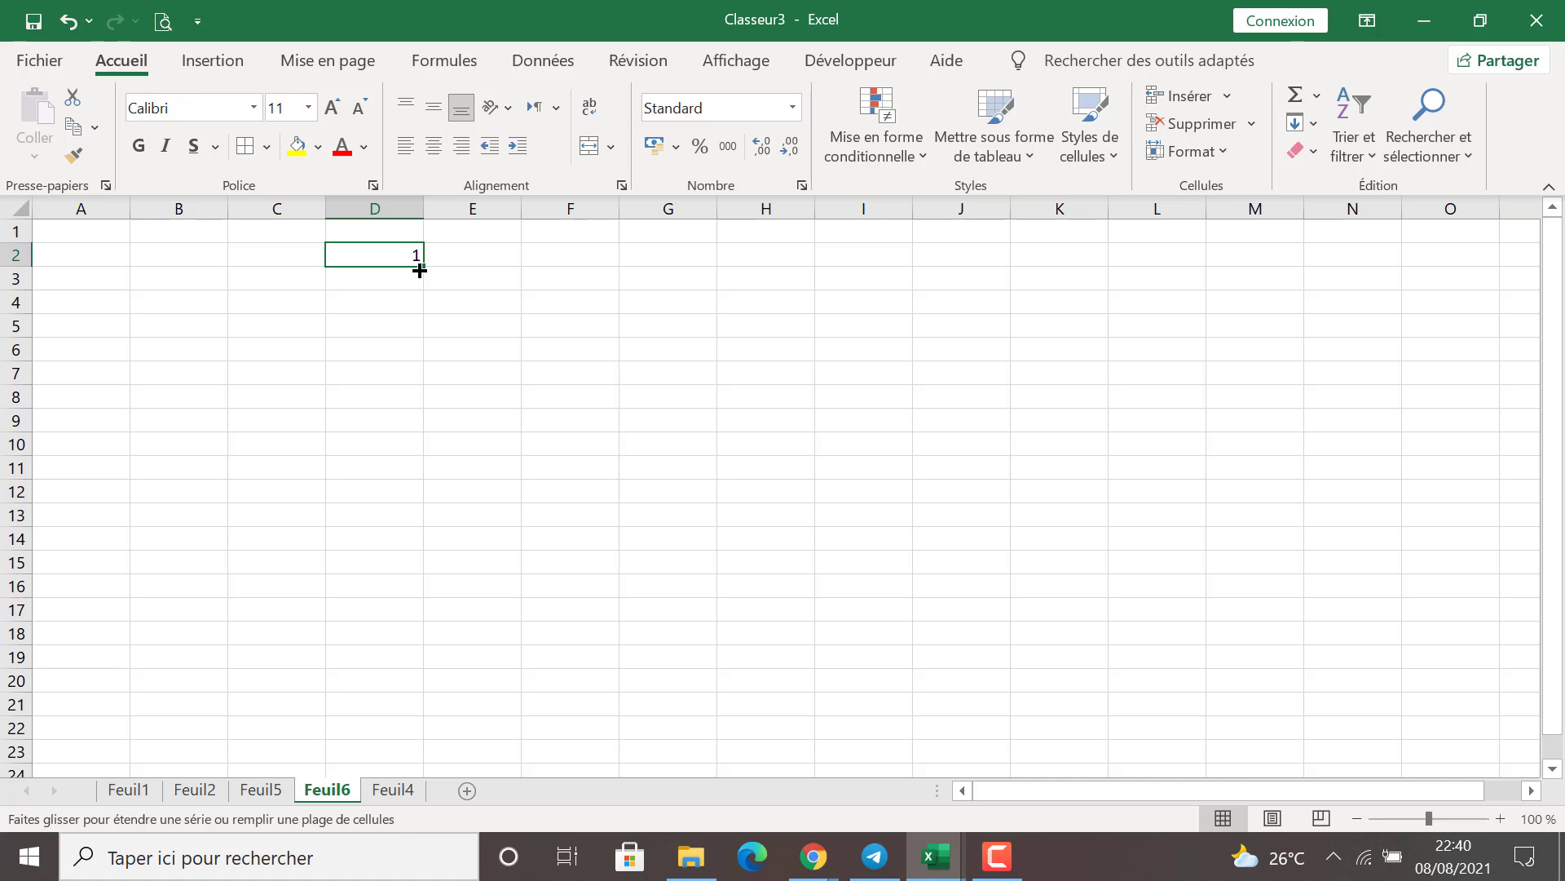
left_click_drag(419, 270, 419, 422)
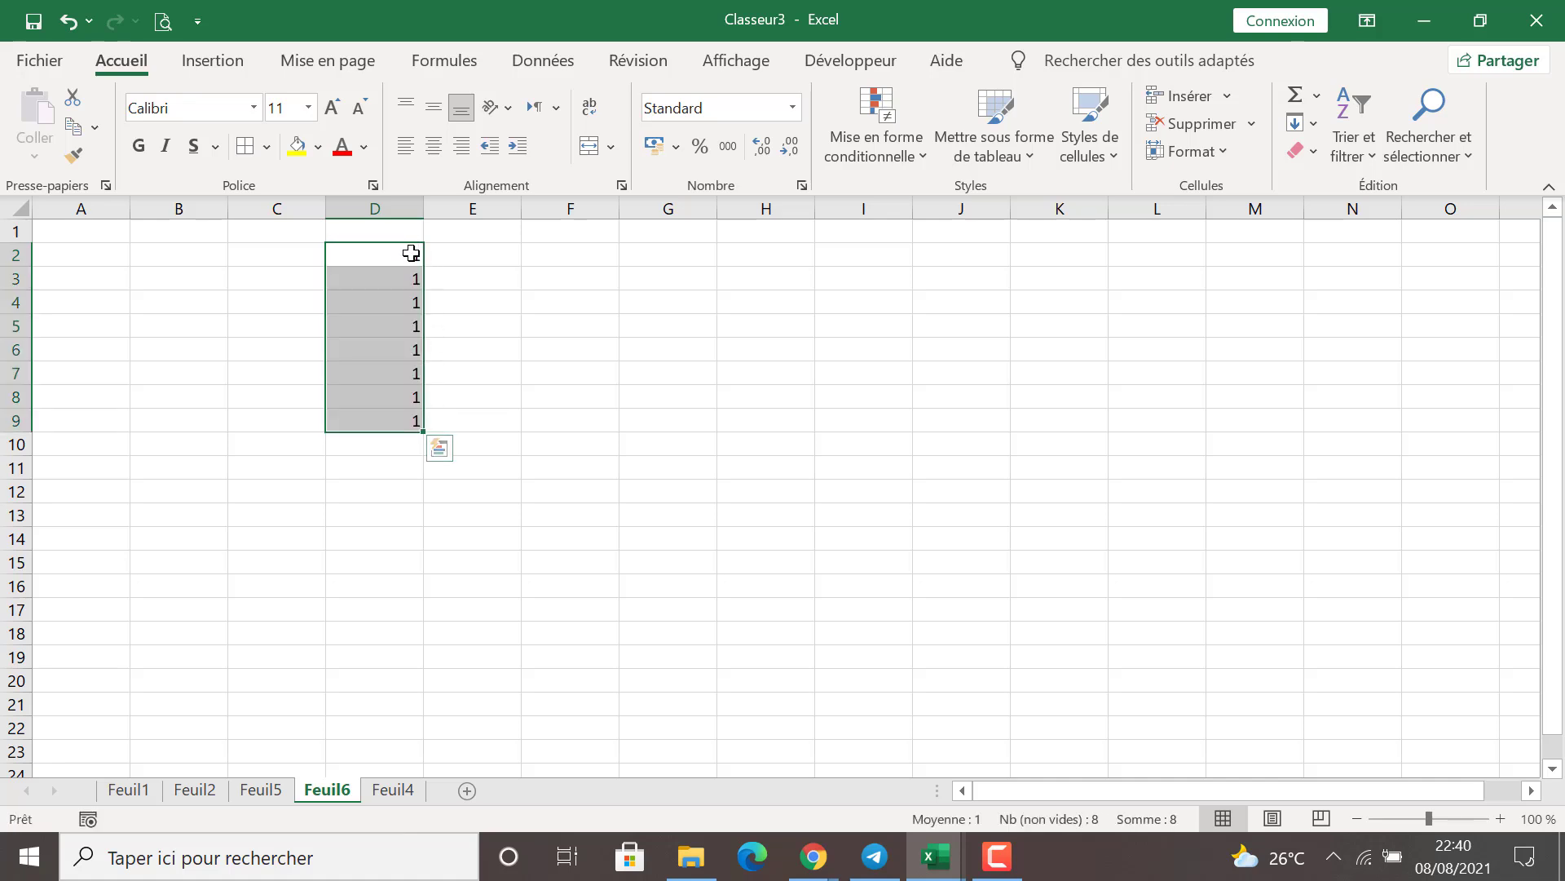
Step: Enter 1 in cell E2 and é in cell E3
double_click(468, 258)
left_click(576, 261)
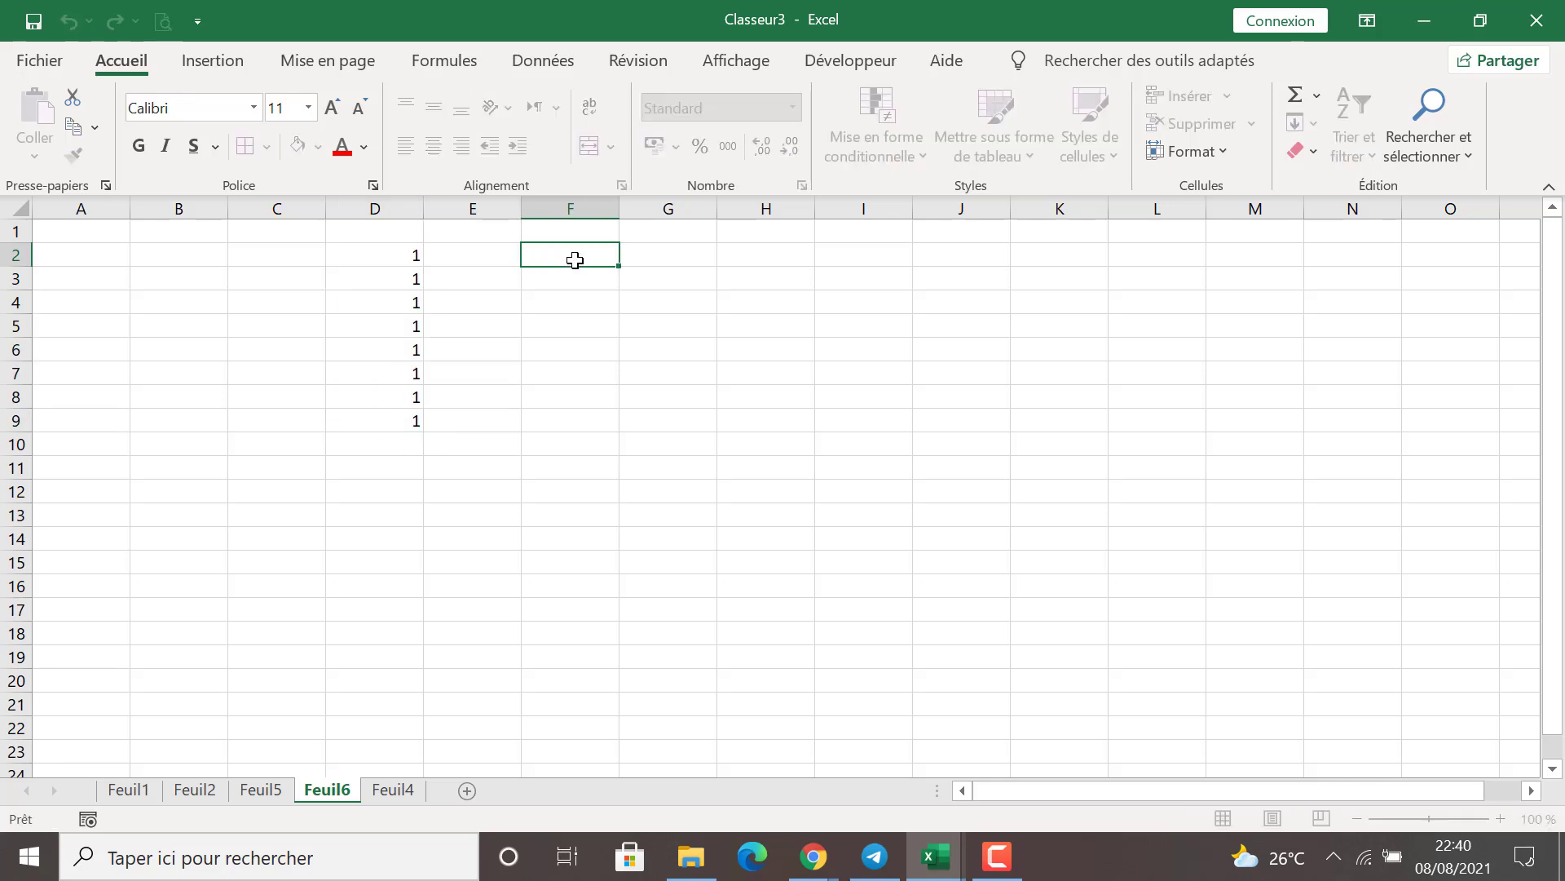
left_click(478, 260)
double_click(499, 257)
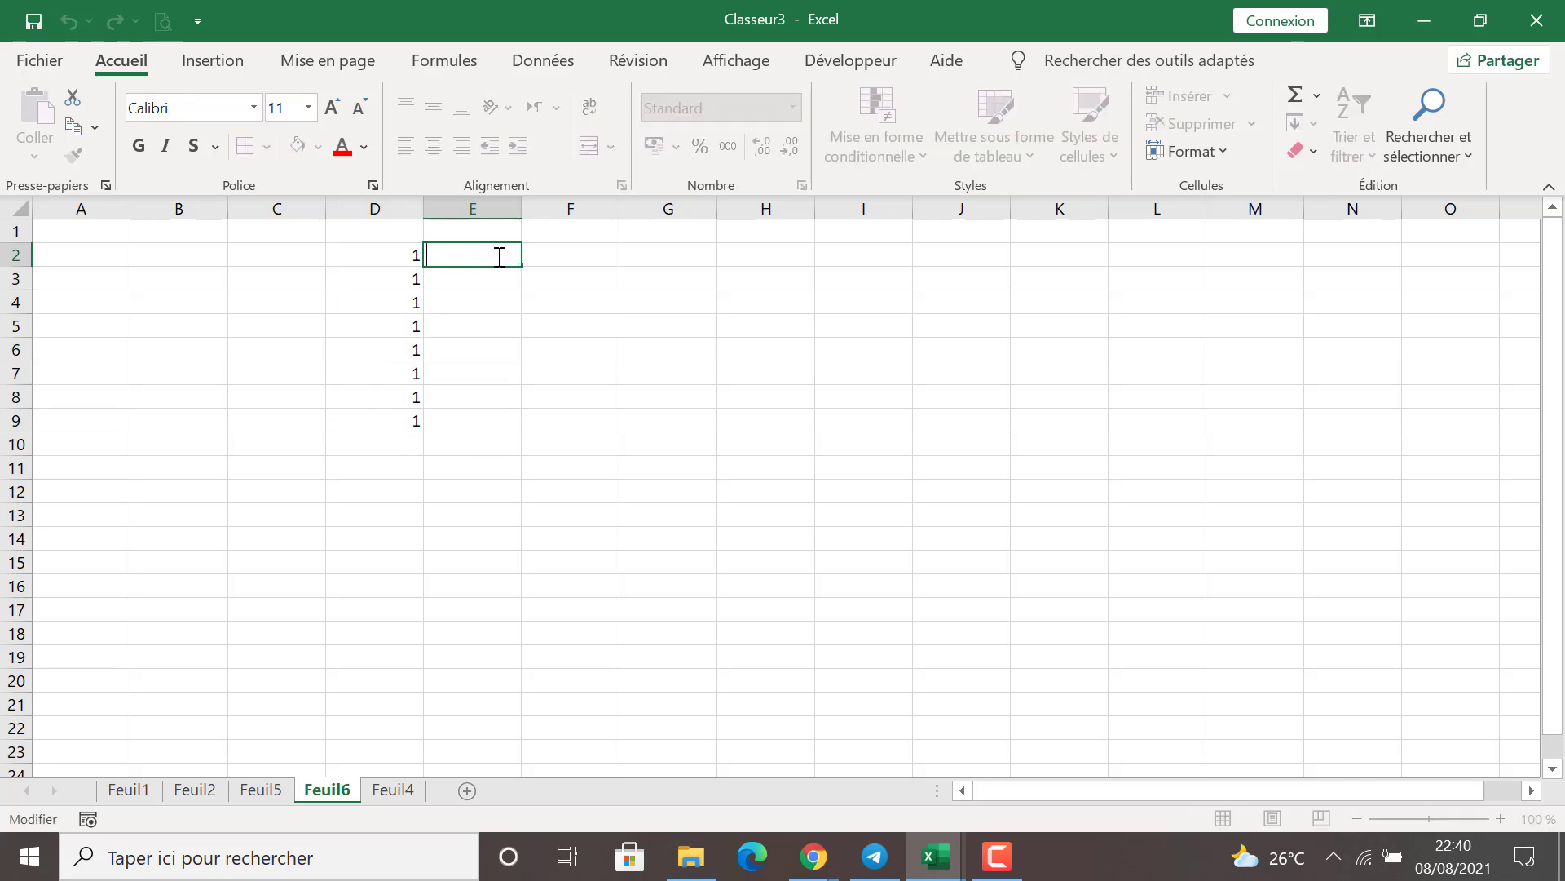
key("BackSpace")
key("Return")
type("é")
key("Return")
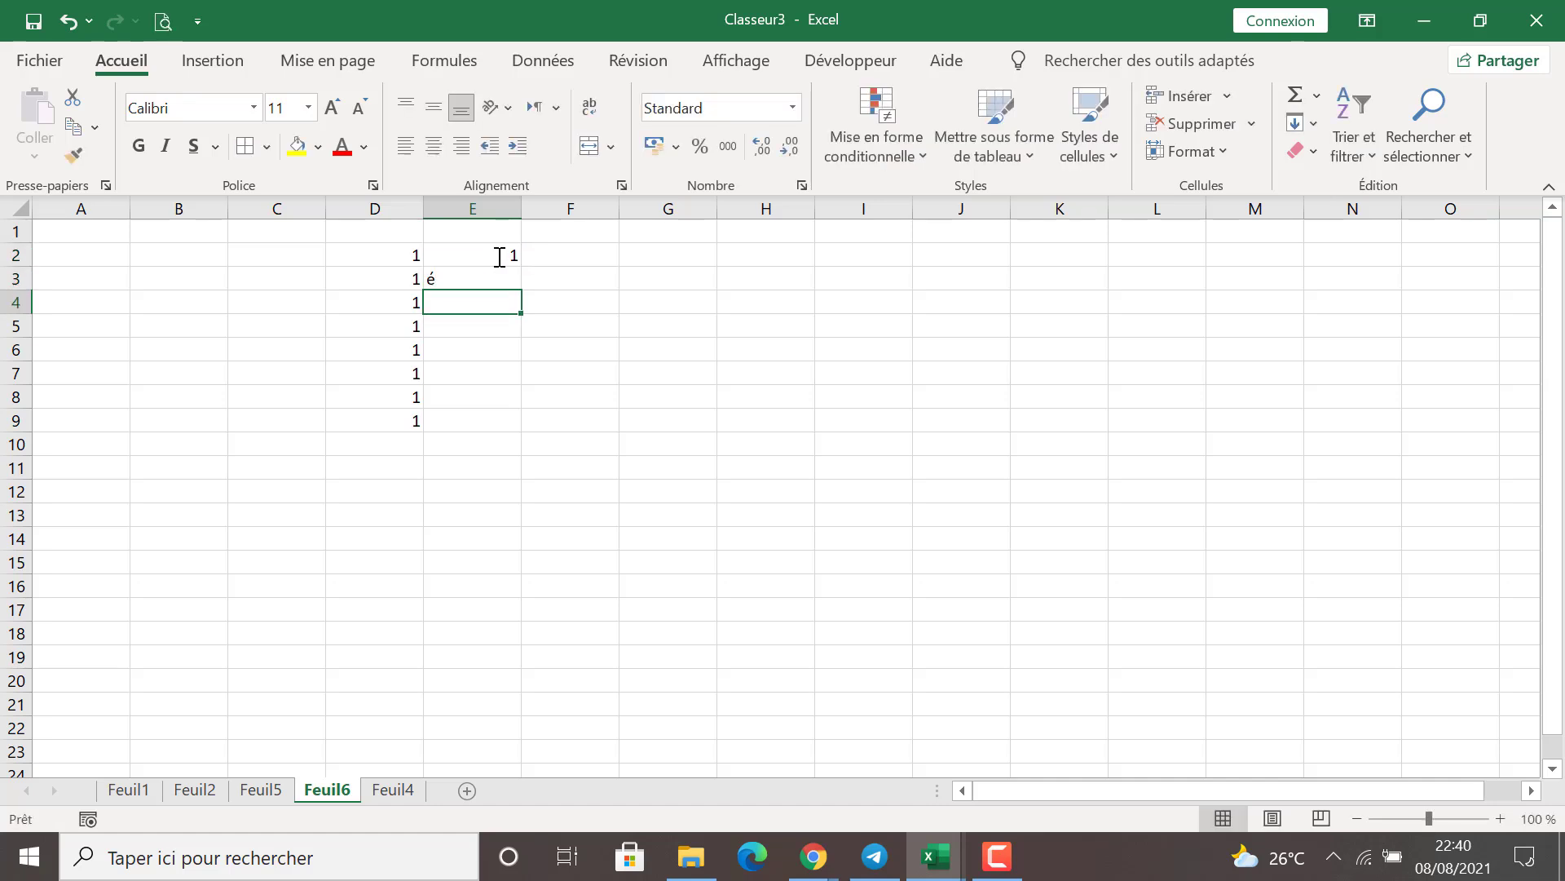
Step: Replace the entry in cell E3 with 2 and enter 4 in cell E4
double_click(492, 286)
double_click(491, 287)
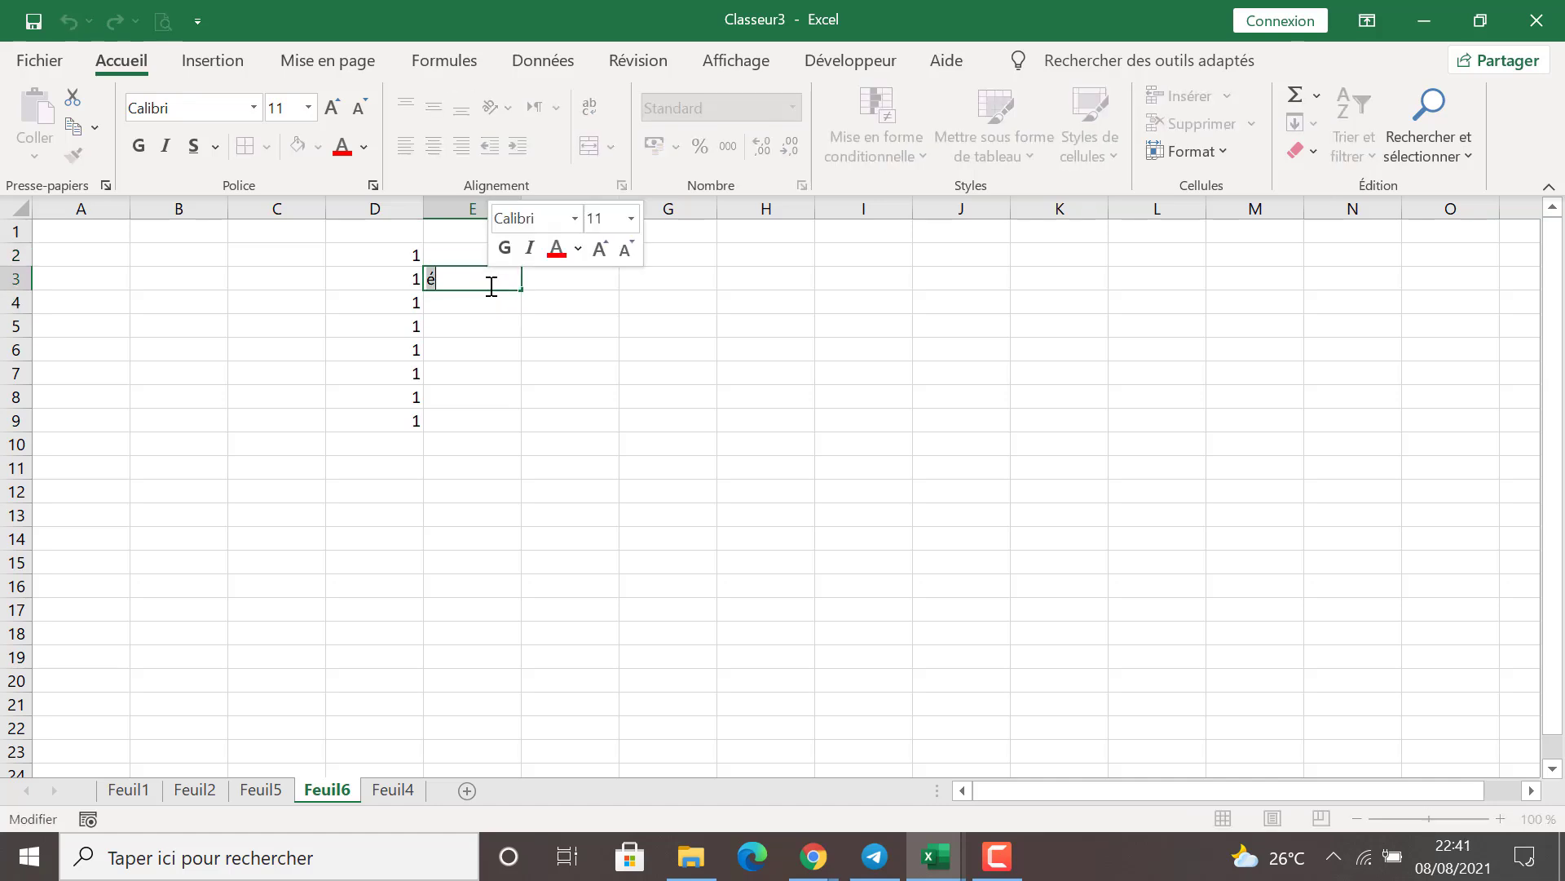
key("BackSpace")
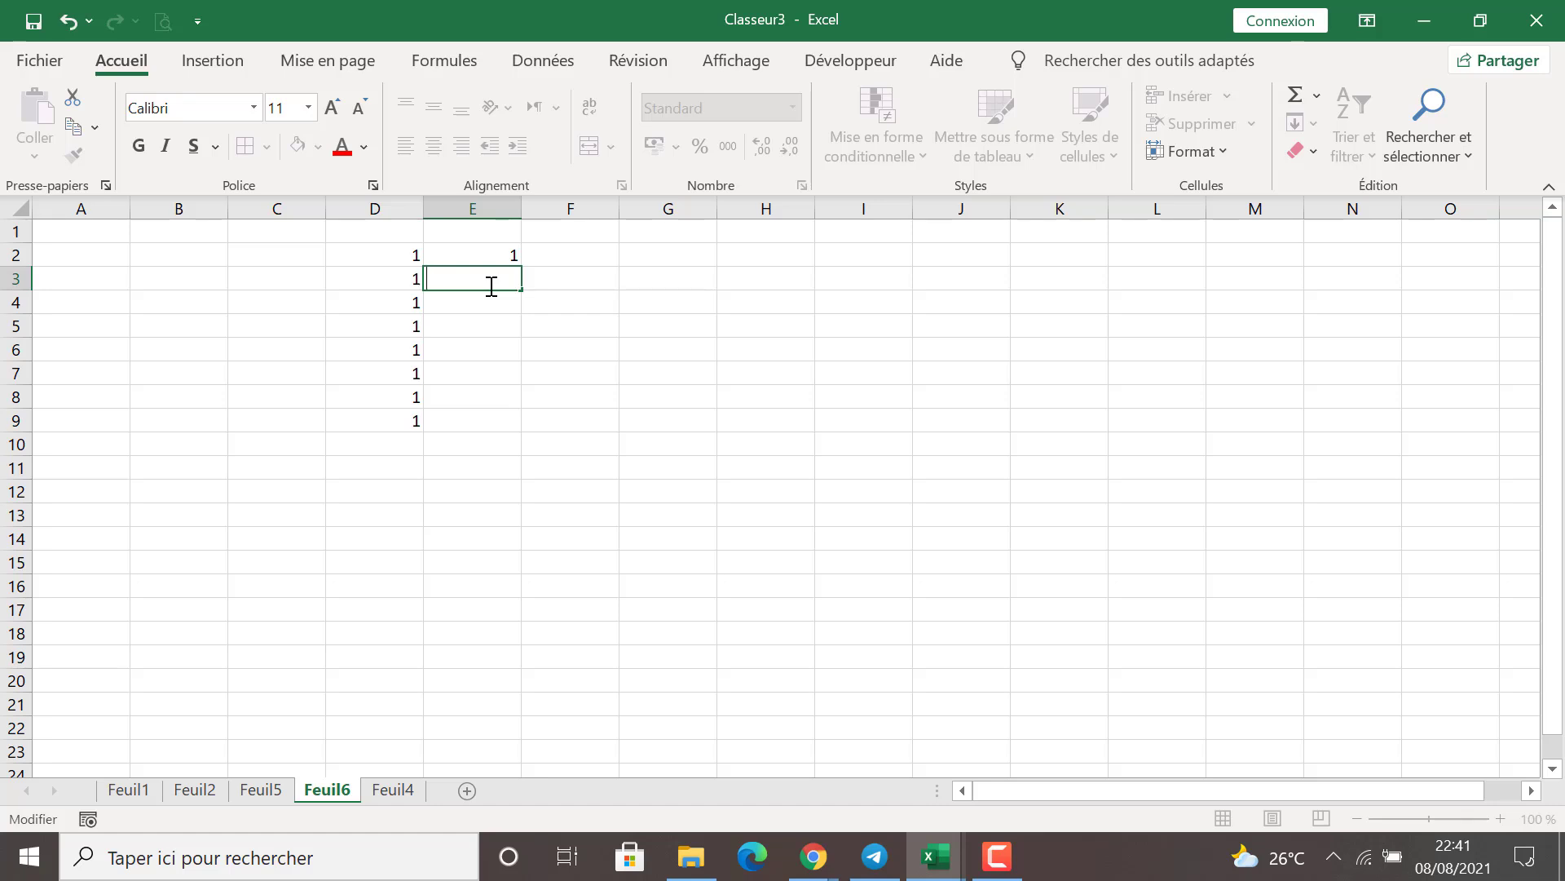
type("2")
key("Return")
double_click(496, 304)
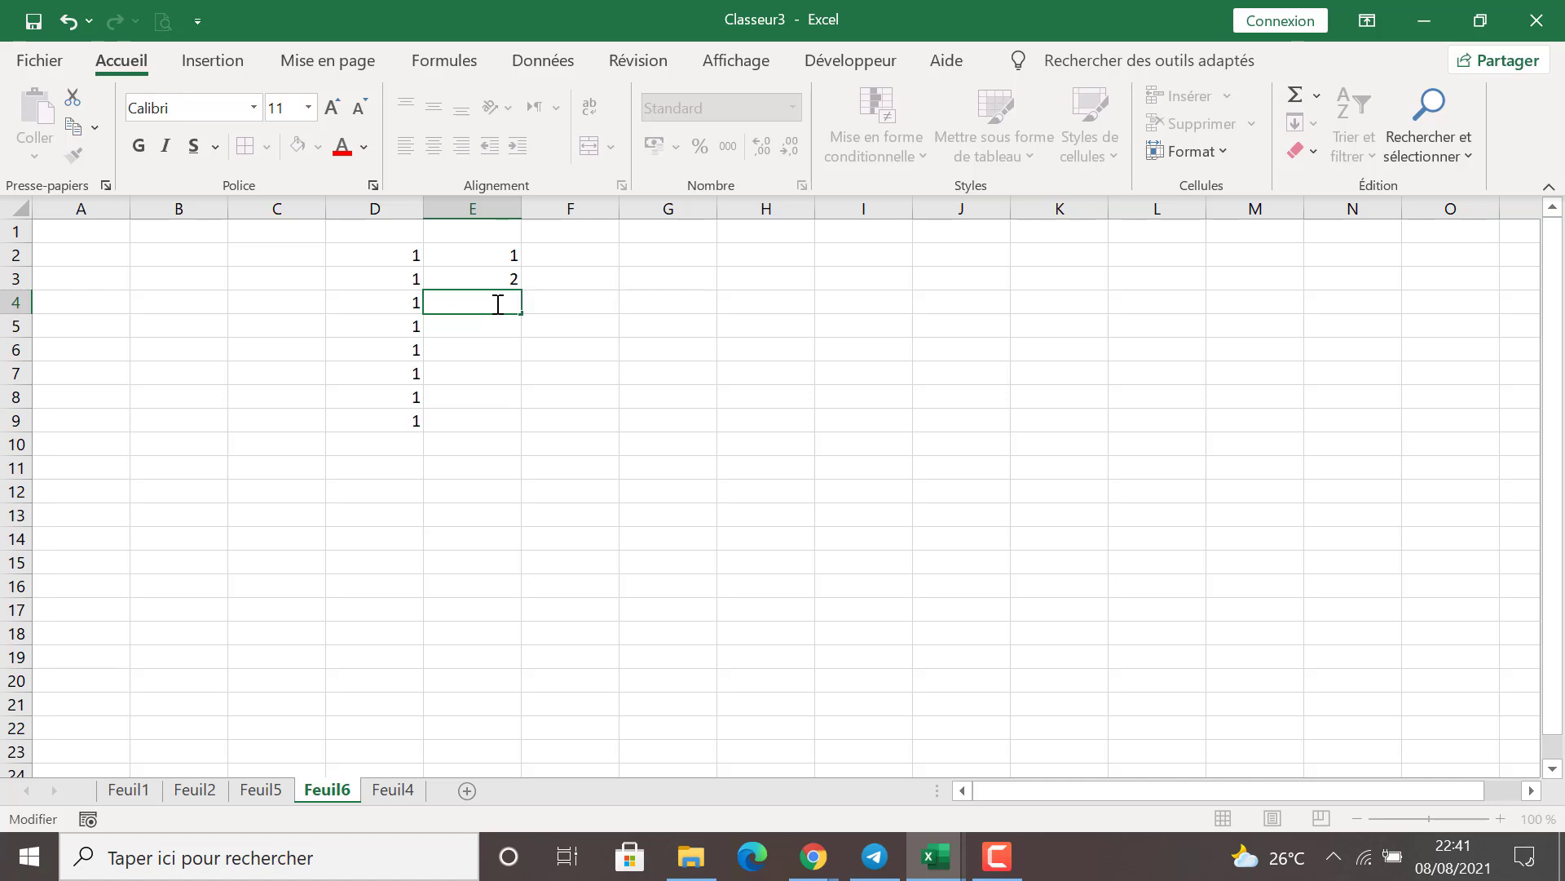
type("4")
key("Return")
Step: Enter 1 in cell F2 and fill an incrementing series from 1 to 7 down to F8
left_click(574, 262)
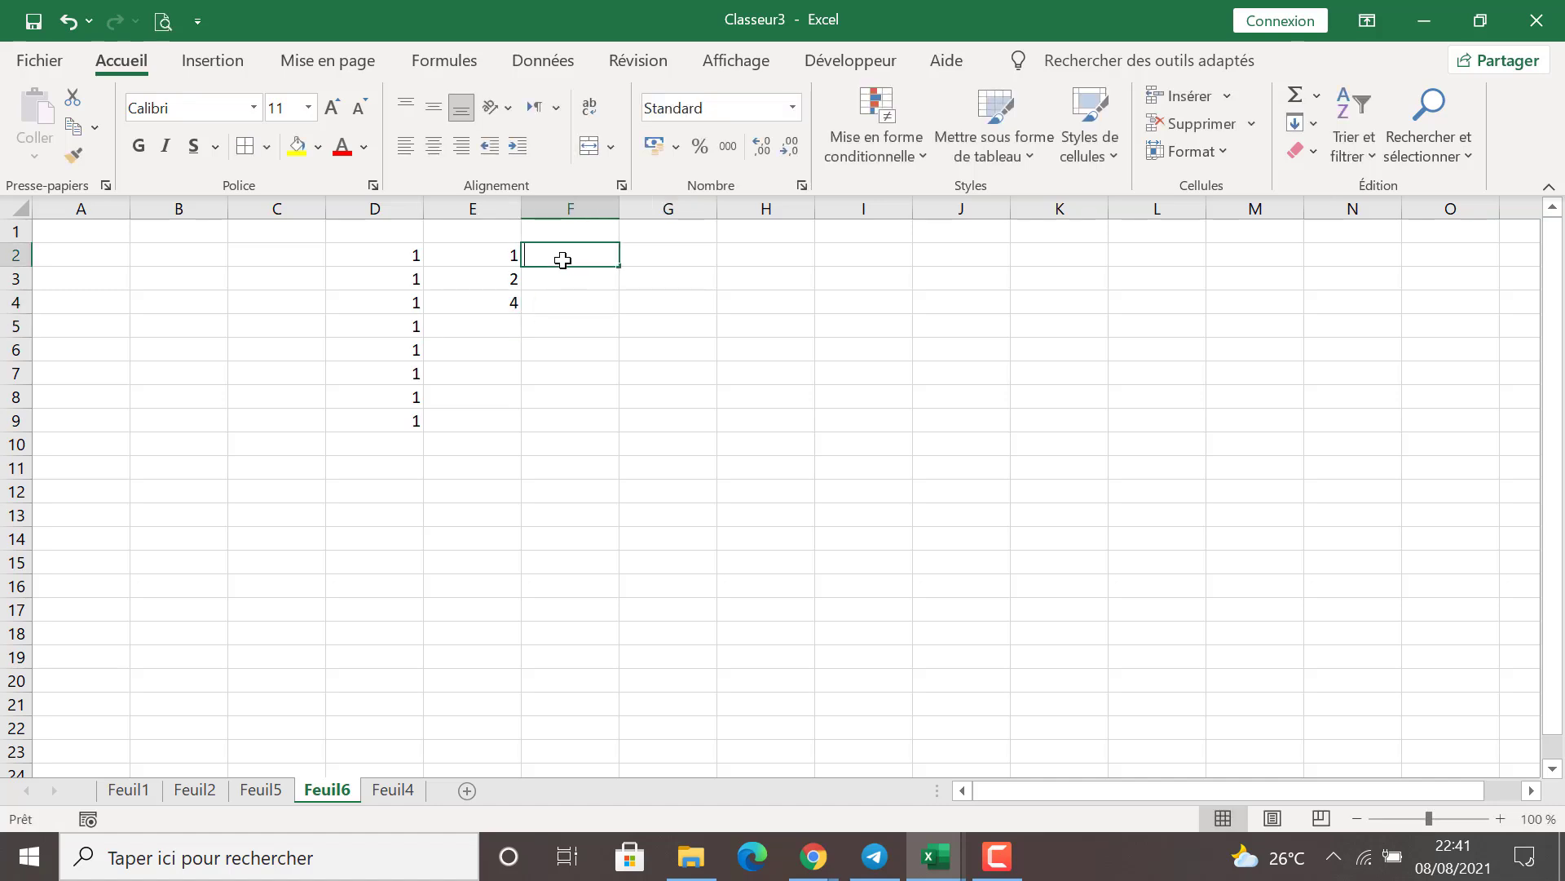
double_click(564, 259)
type("&")
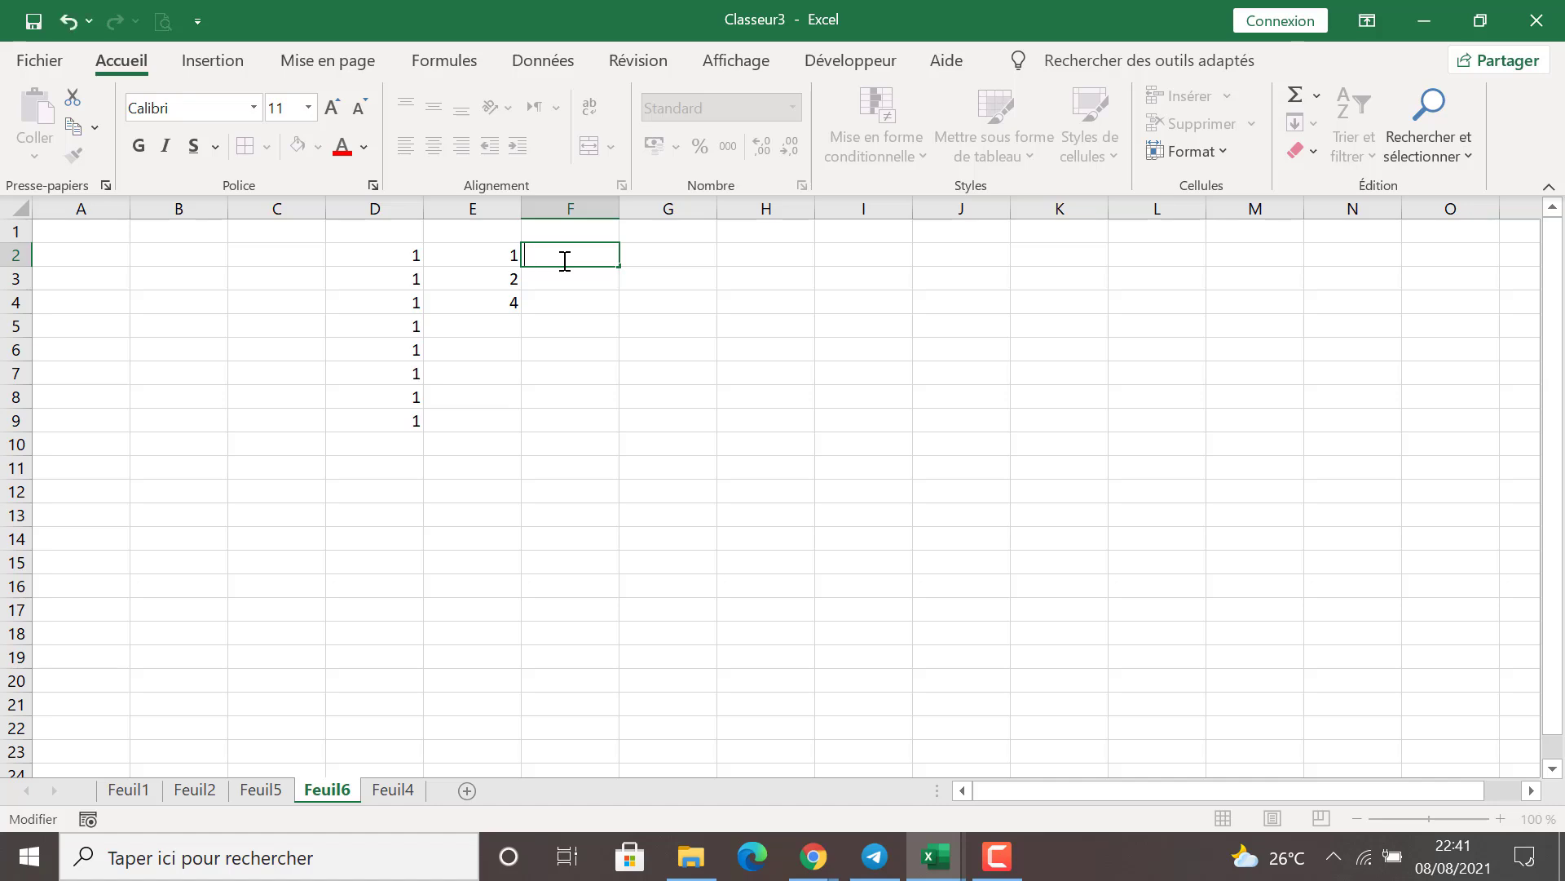
left_click(644, 246)
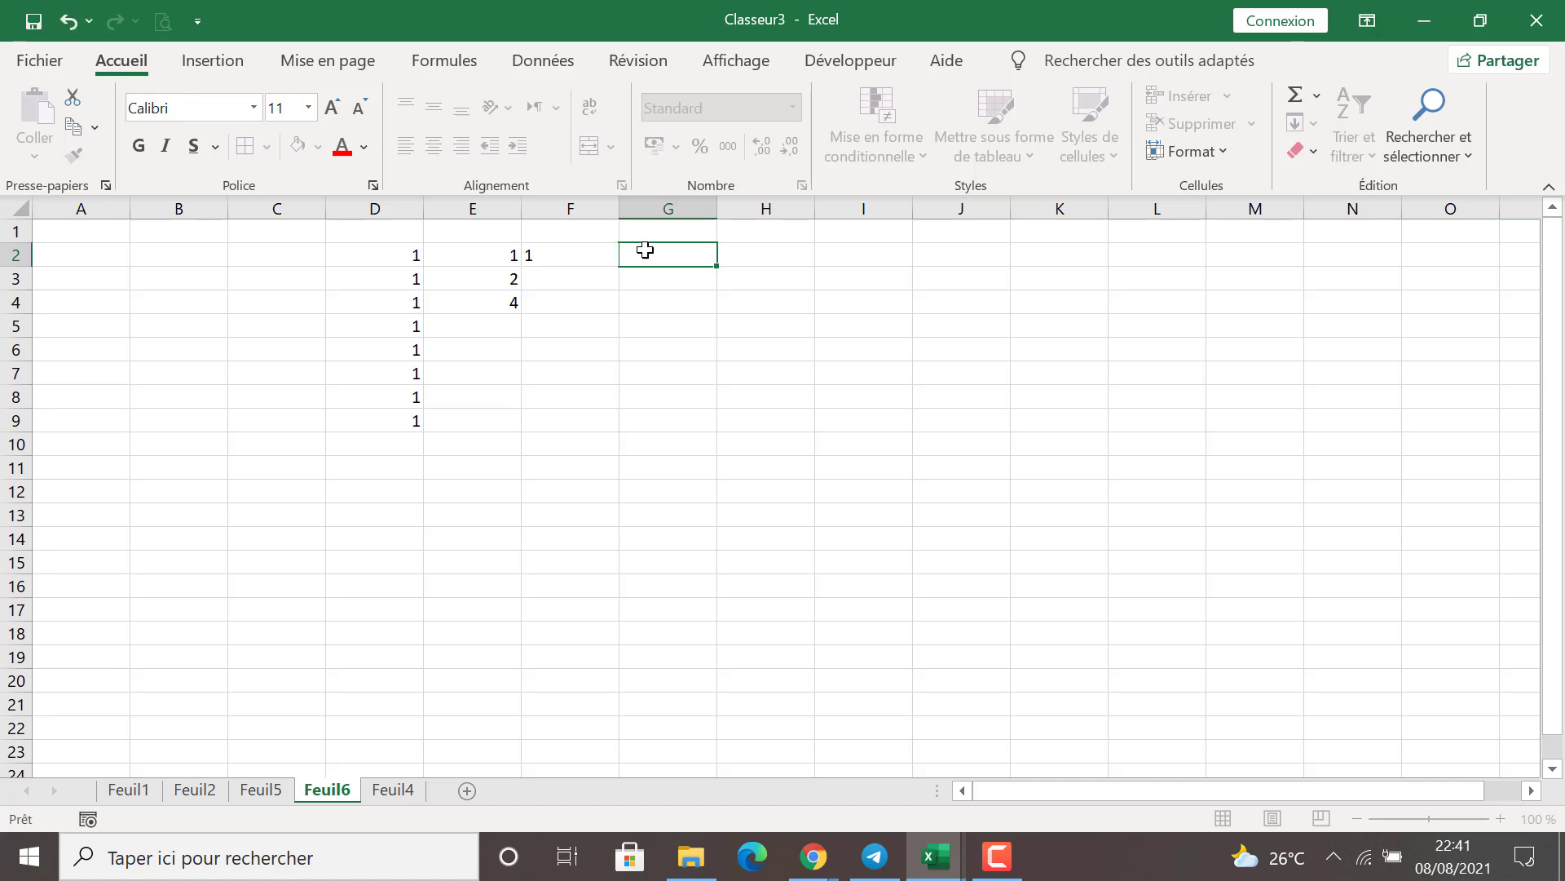
left_click(593, 255)
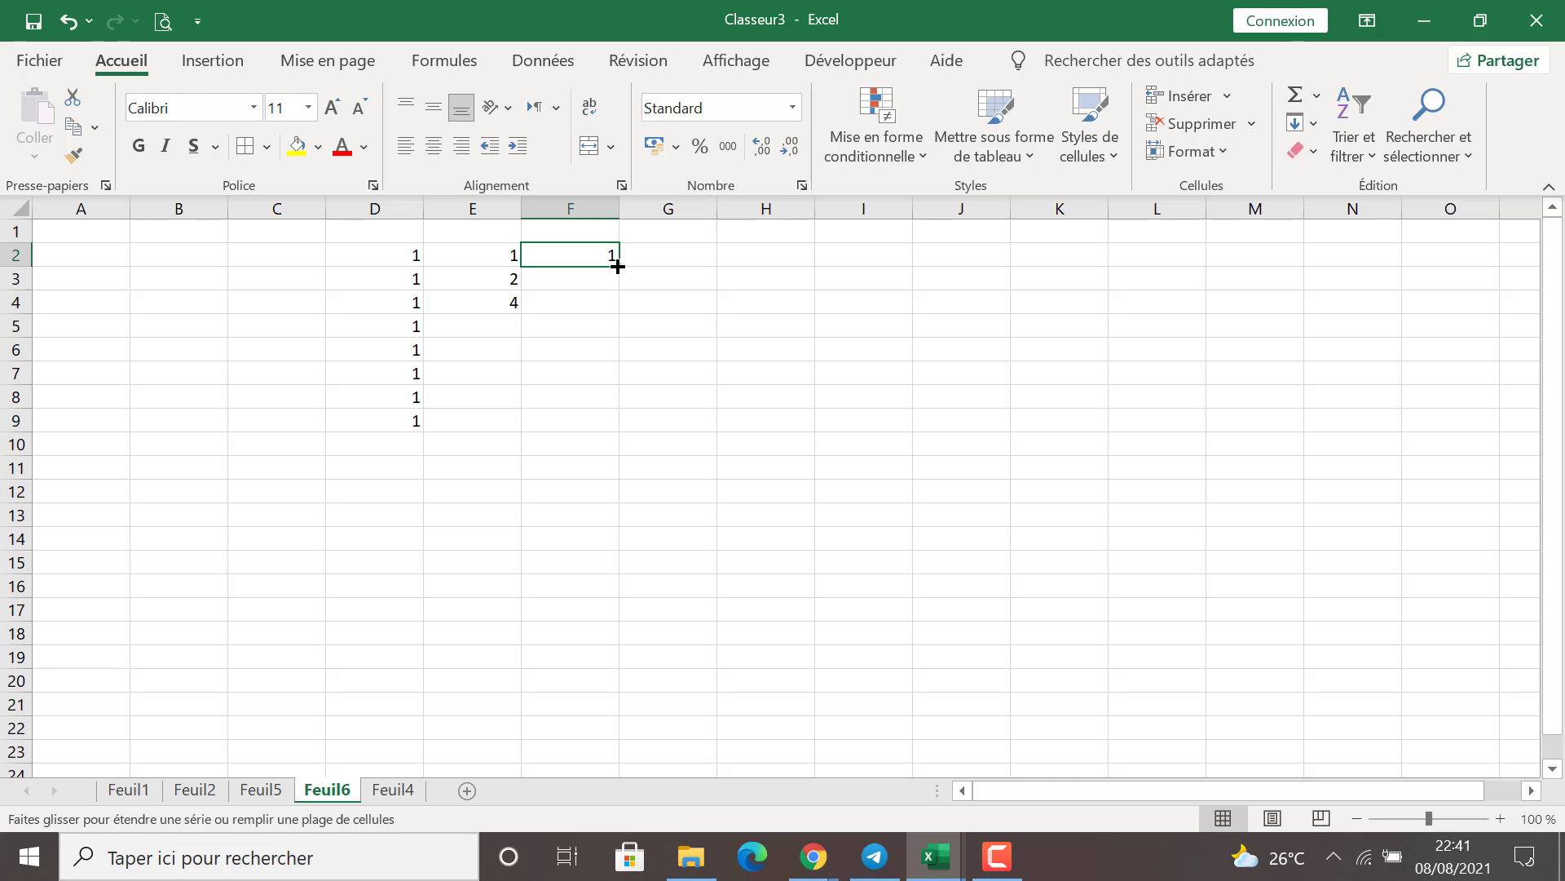
left_click_drag(617, 266, 617, 399)
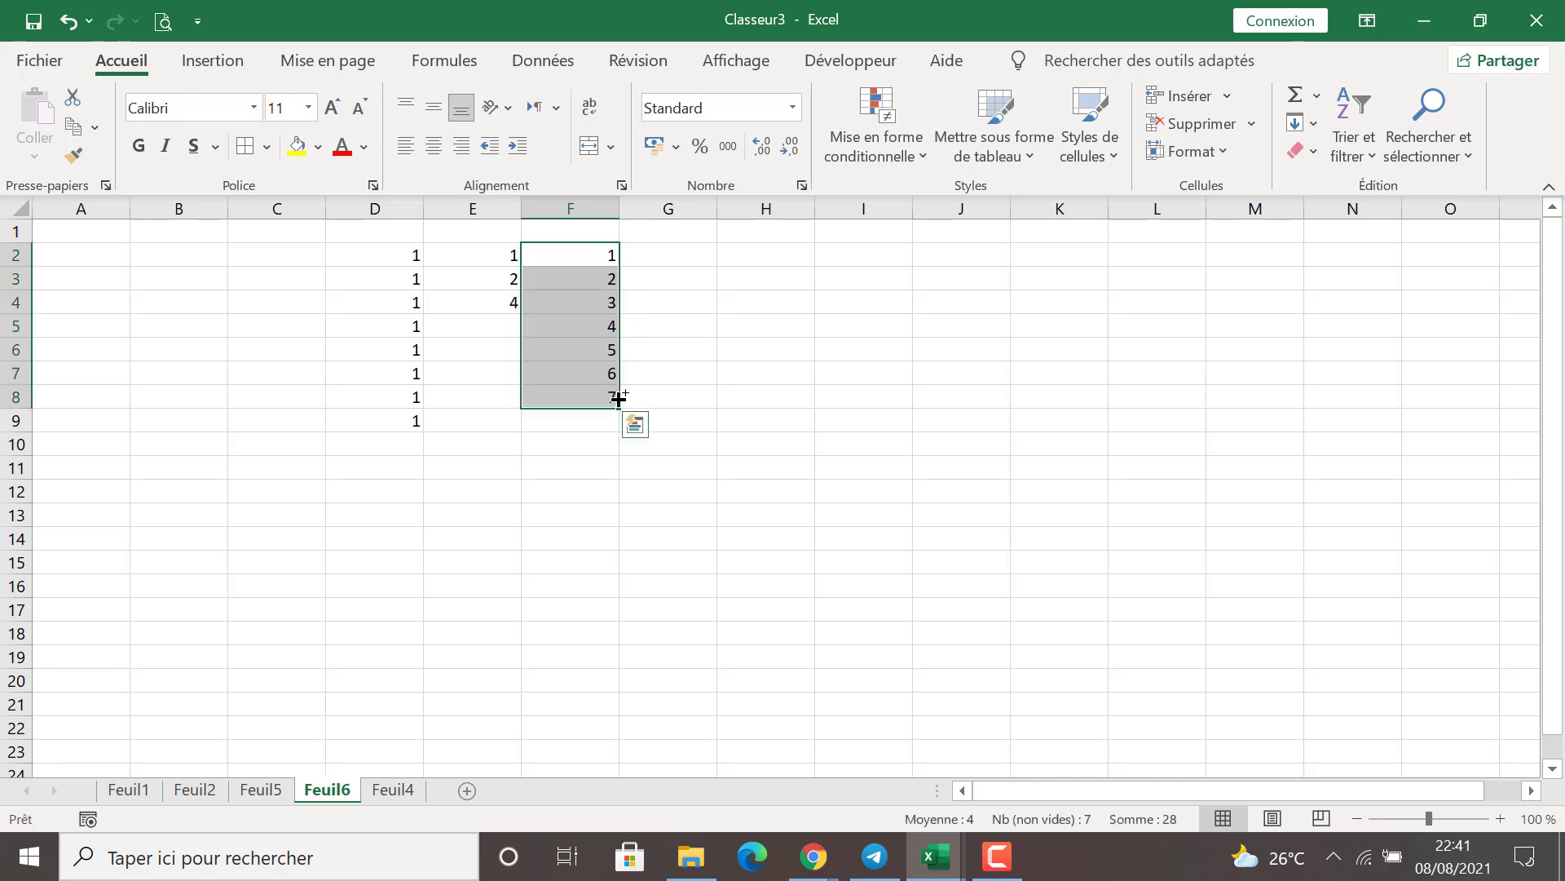
Step: Enter 10 in cell G2 and 20 in cell G3
double_click(657, 253)
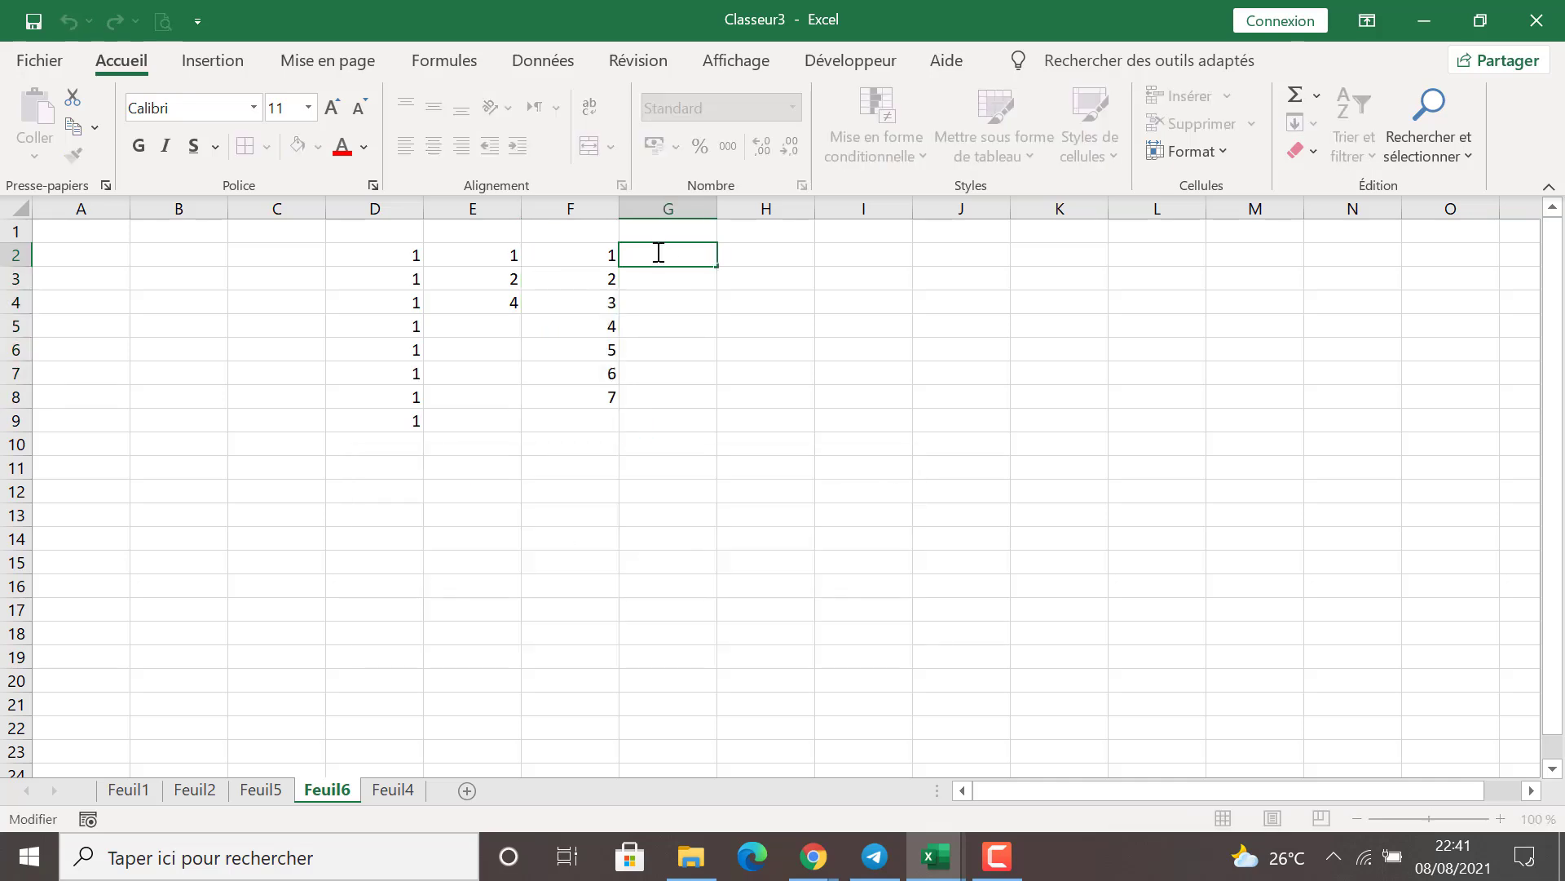
key("Return")
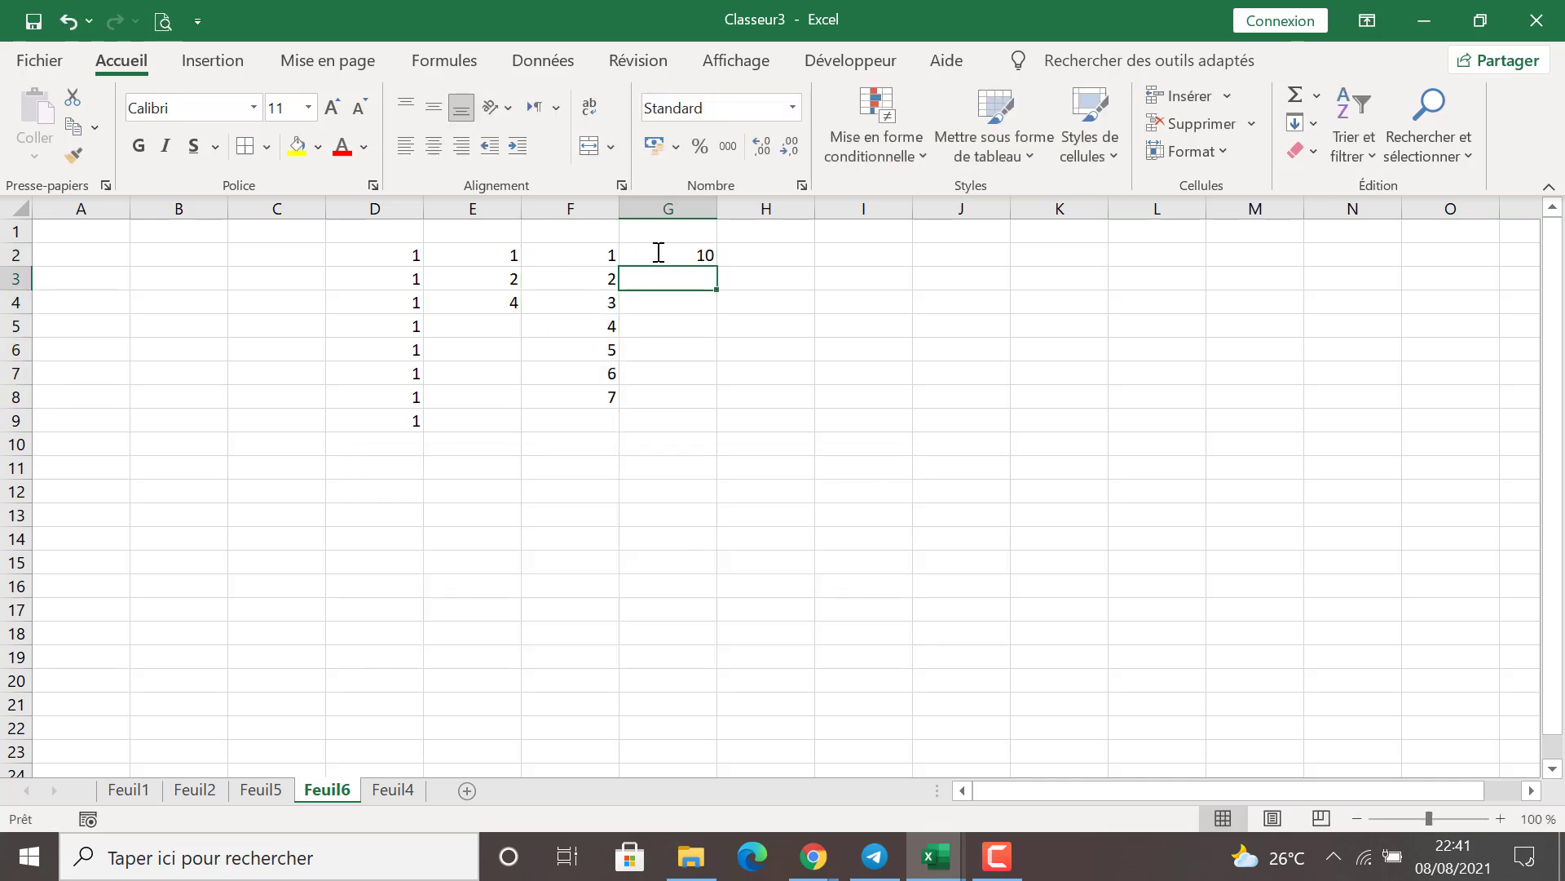
double_click(684, 279)
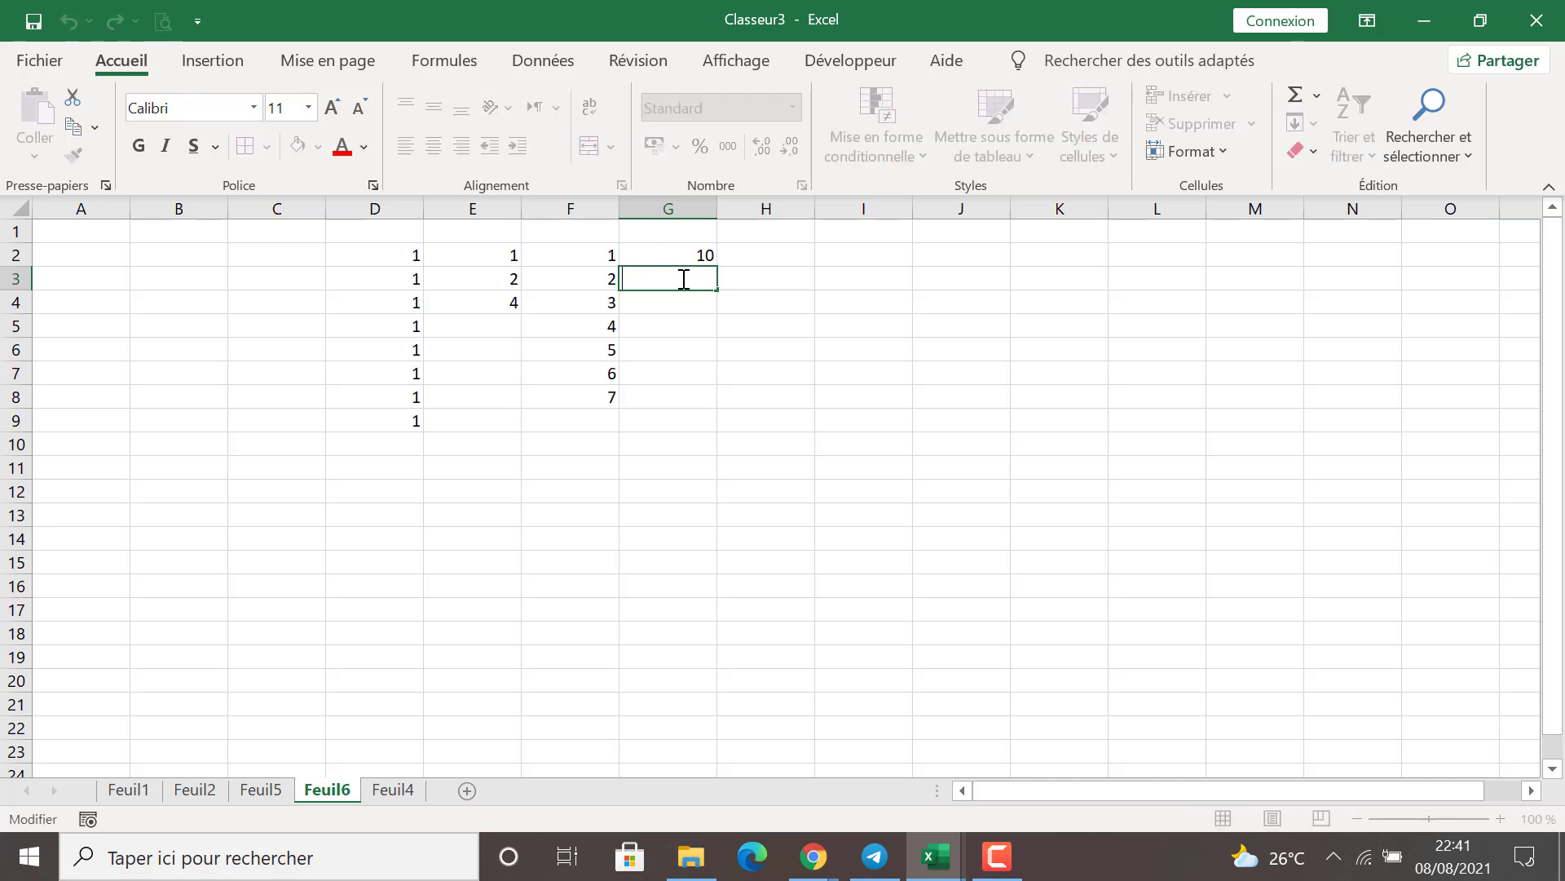
type("20")
key("Return")
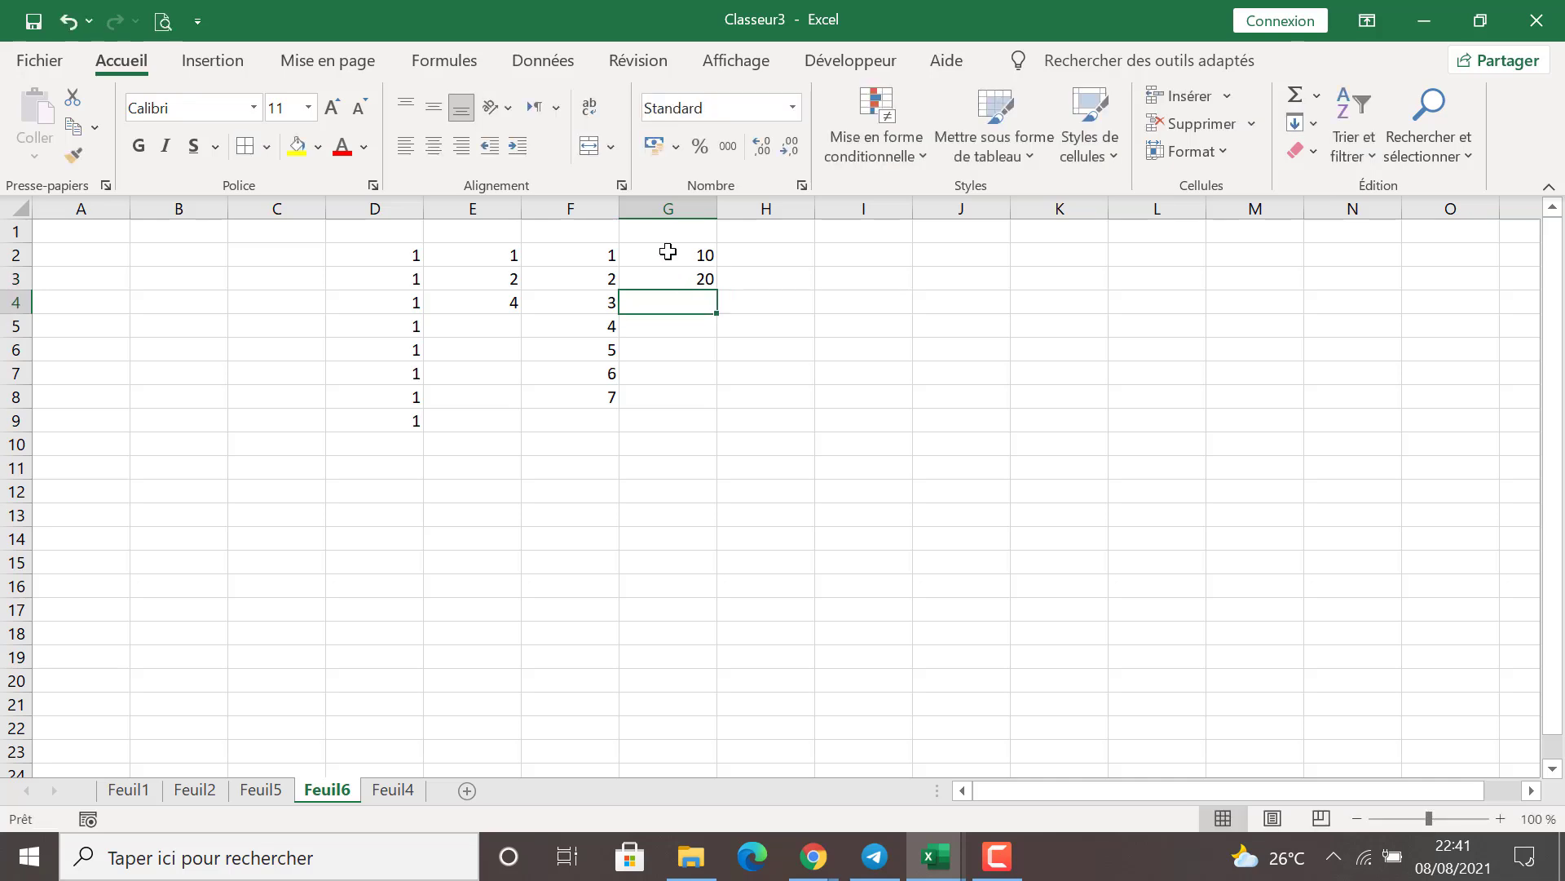
Step: Try to fill the values of G2:G3 down to G9 and undo the fill
left_click_drag(658, 255, 674, 272)
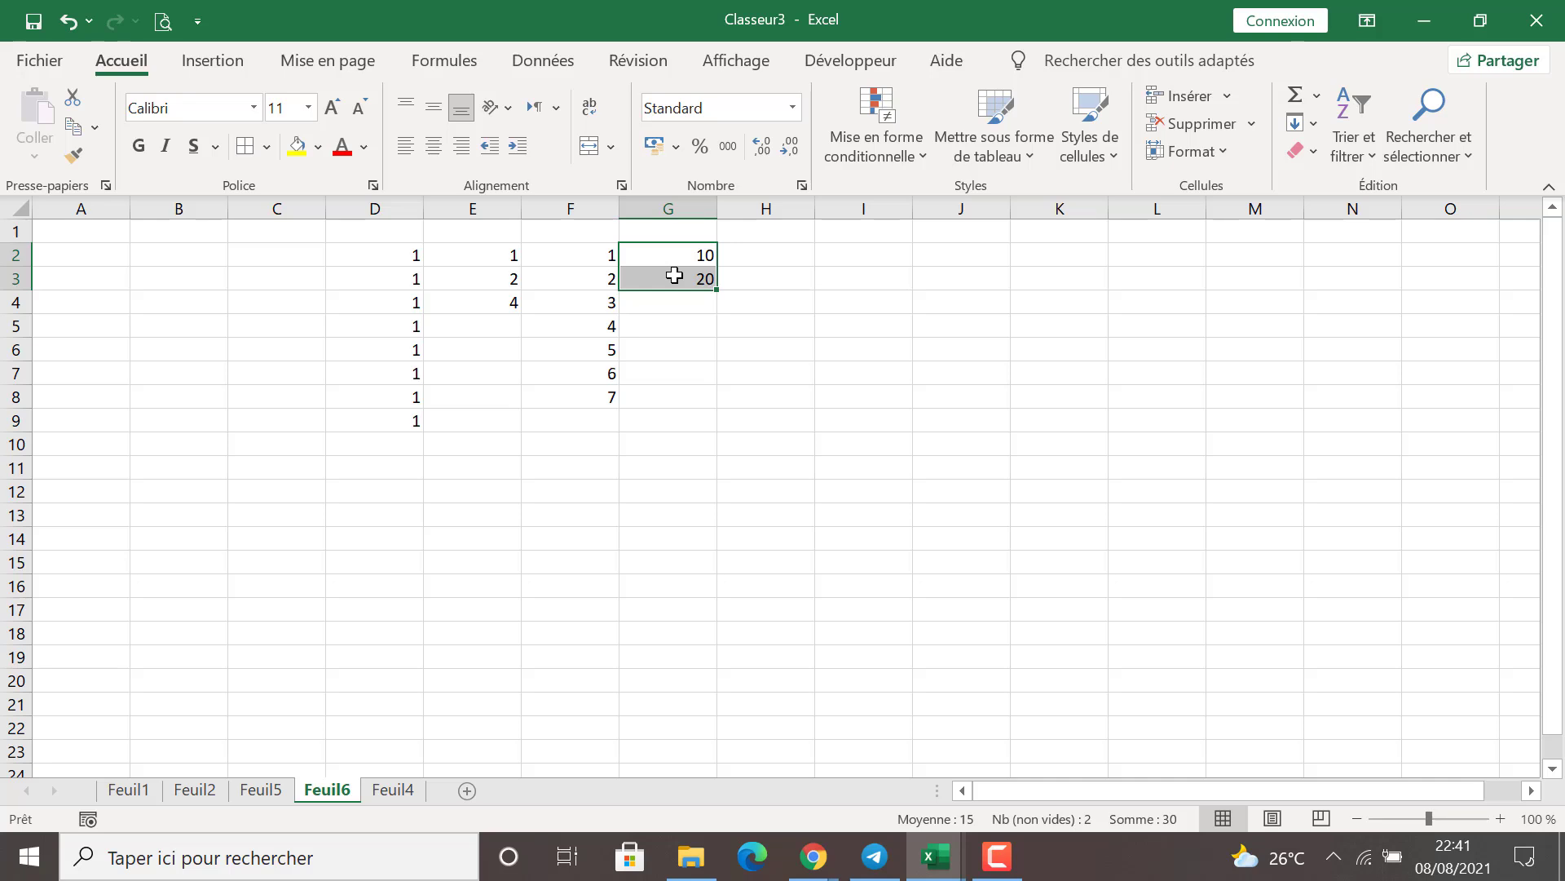
left_click(701, 307)
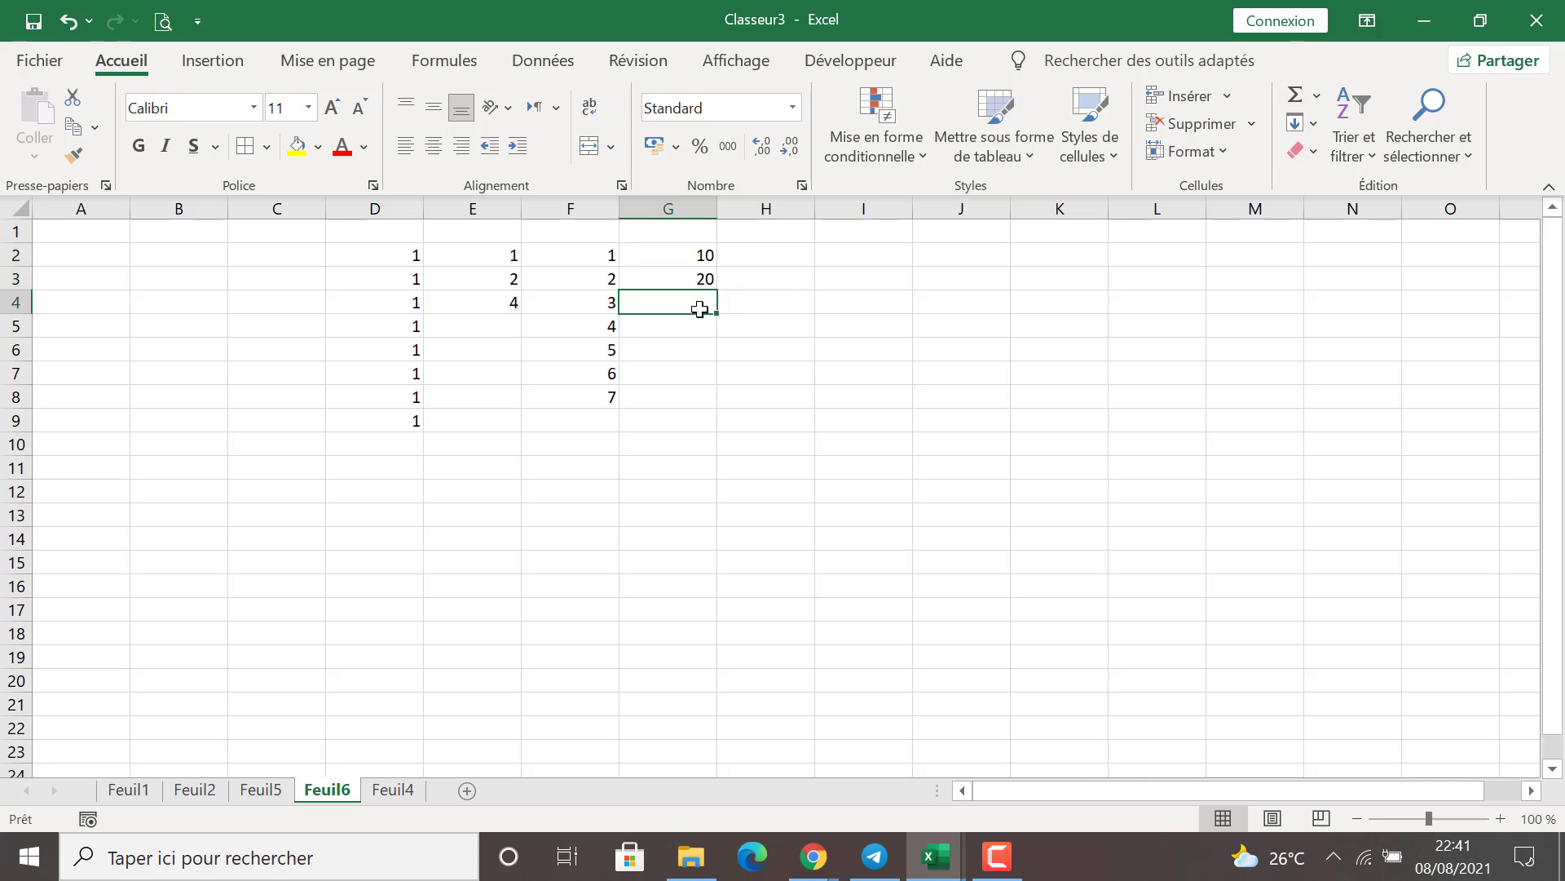
left_click(685, 253)
left_click(694, 272)
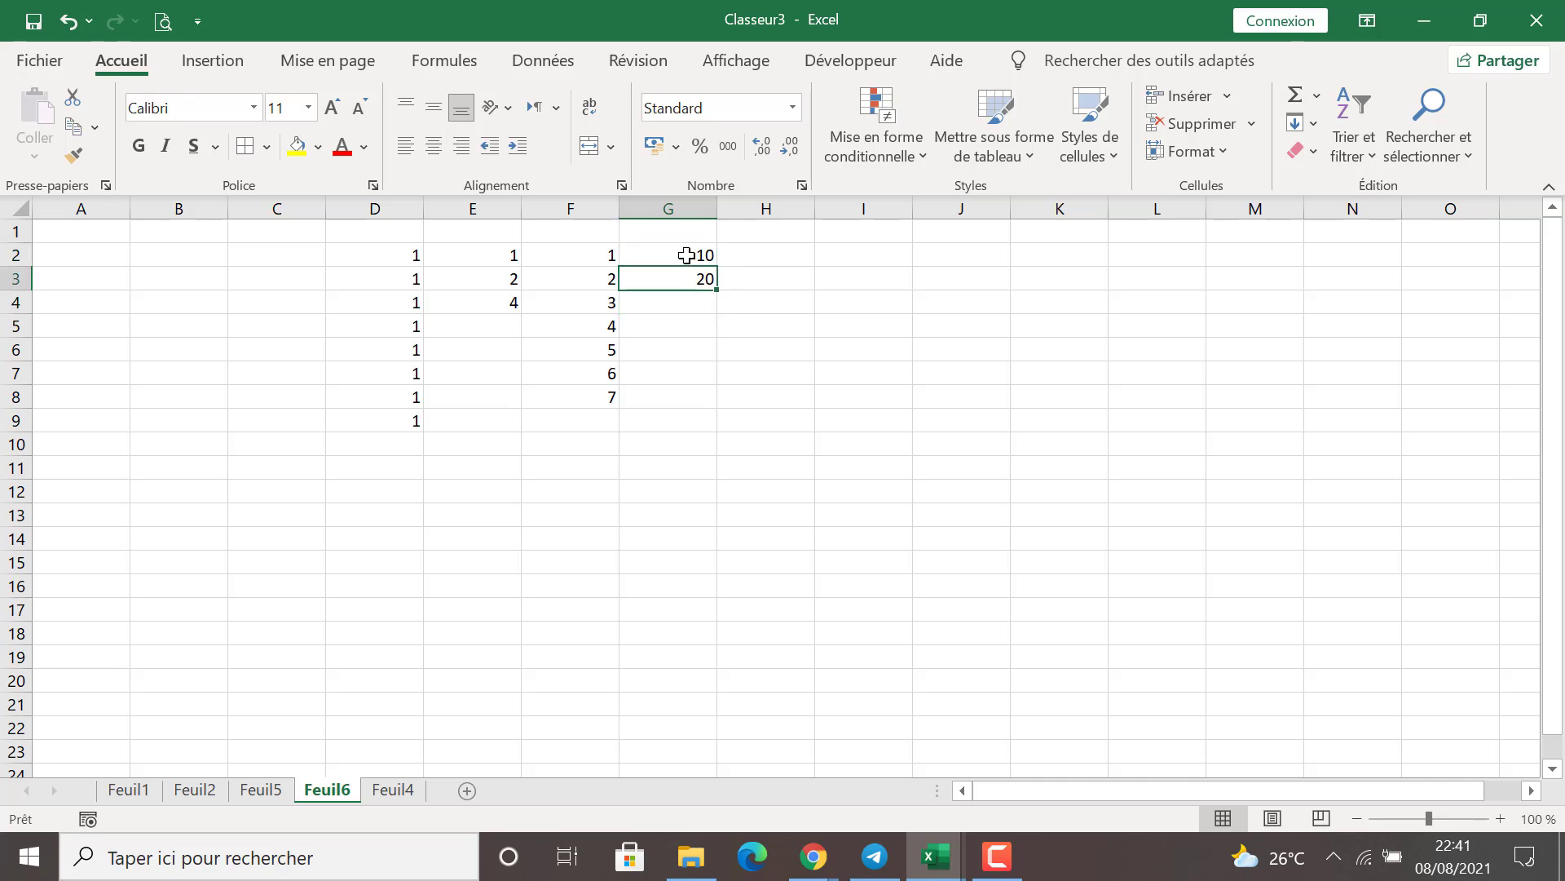
left_click_drag(686, 255, 692, 280)
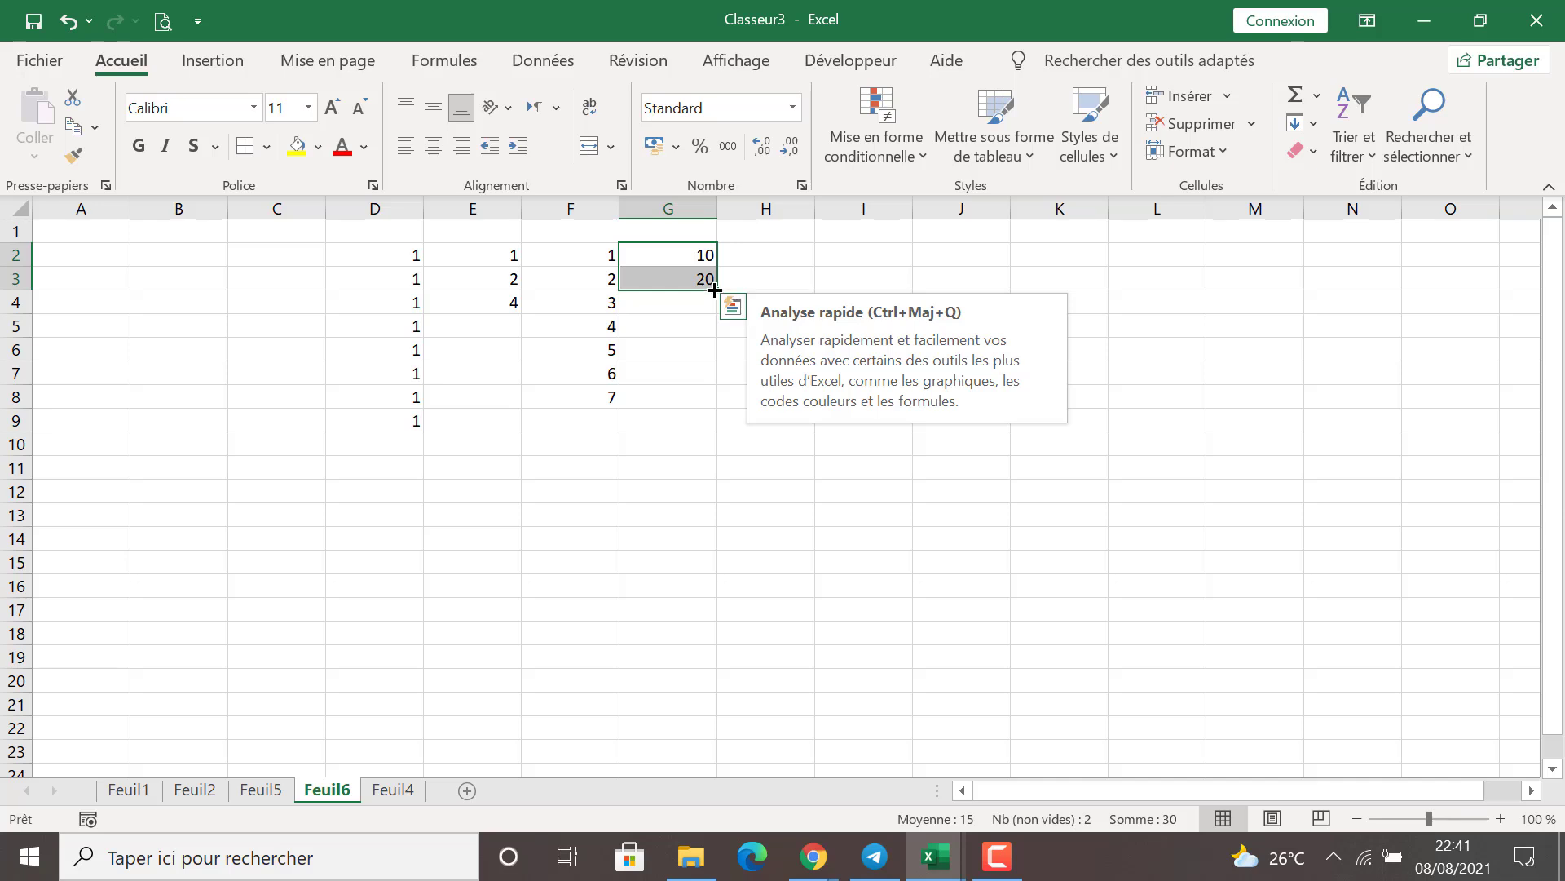
left_click_drag(715, 291, 714, 437)
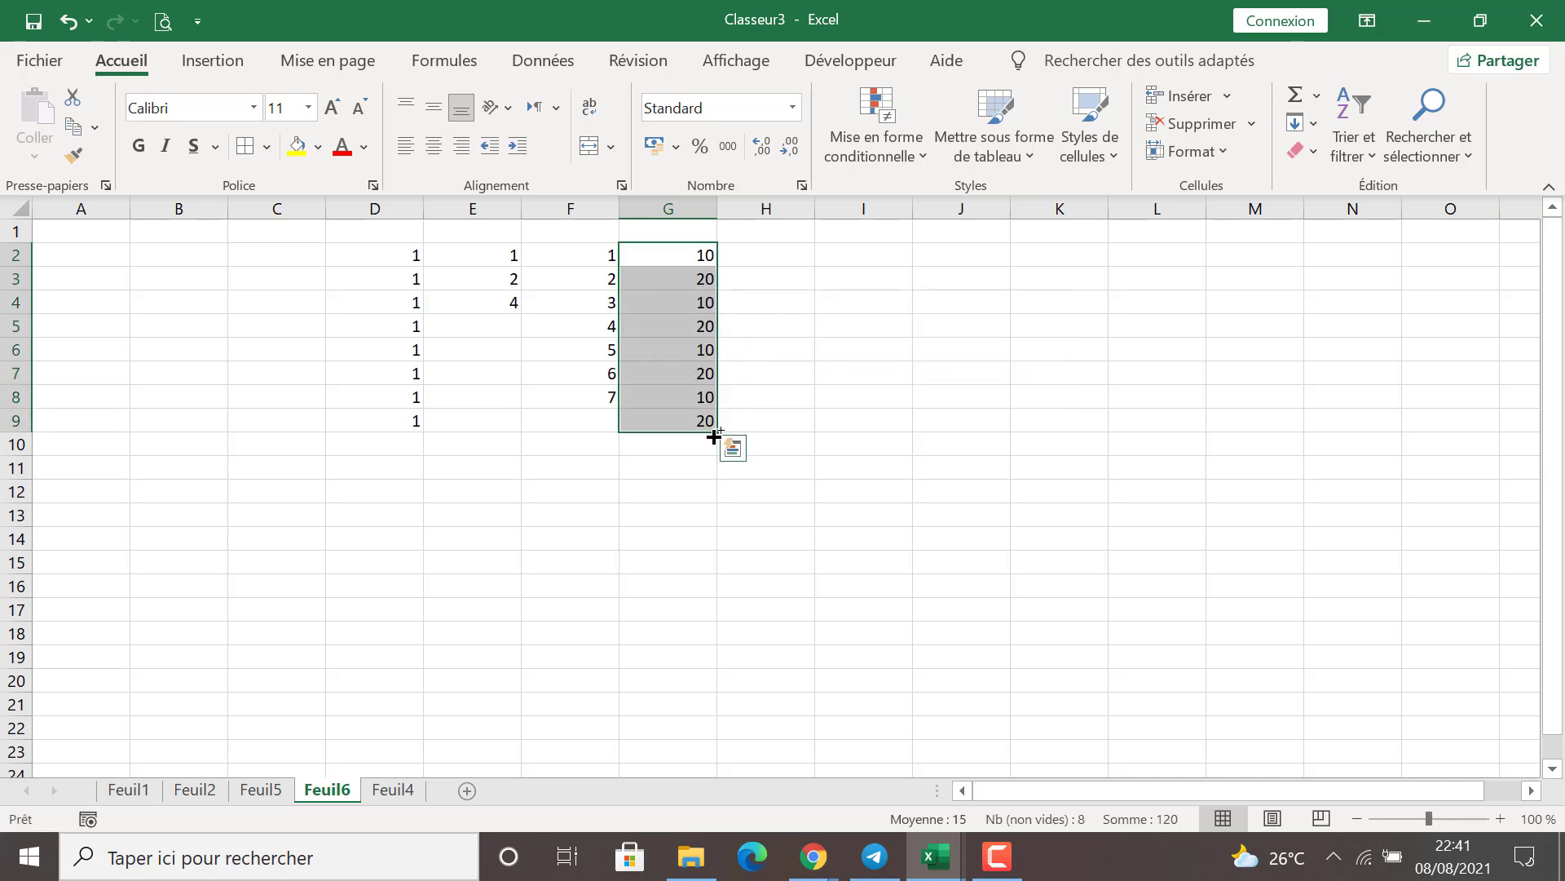
key("ctrl+q")
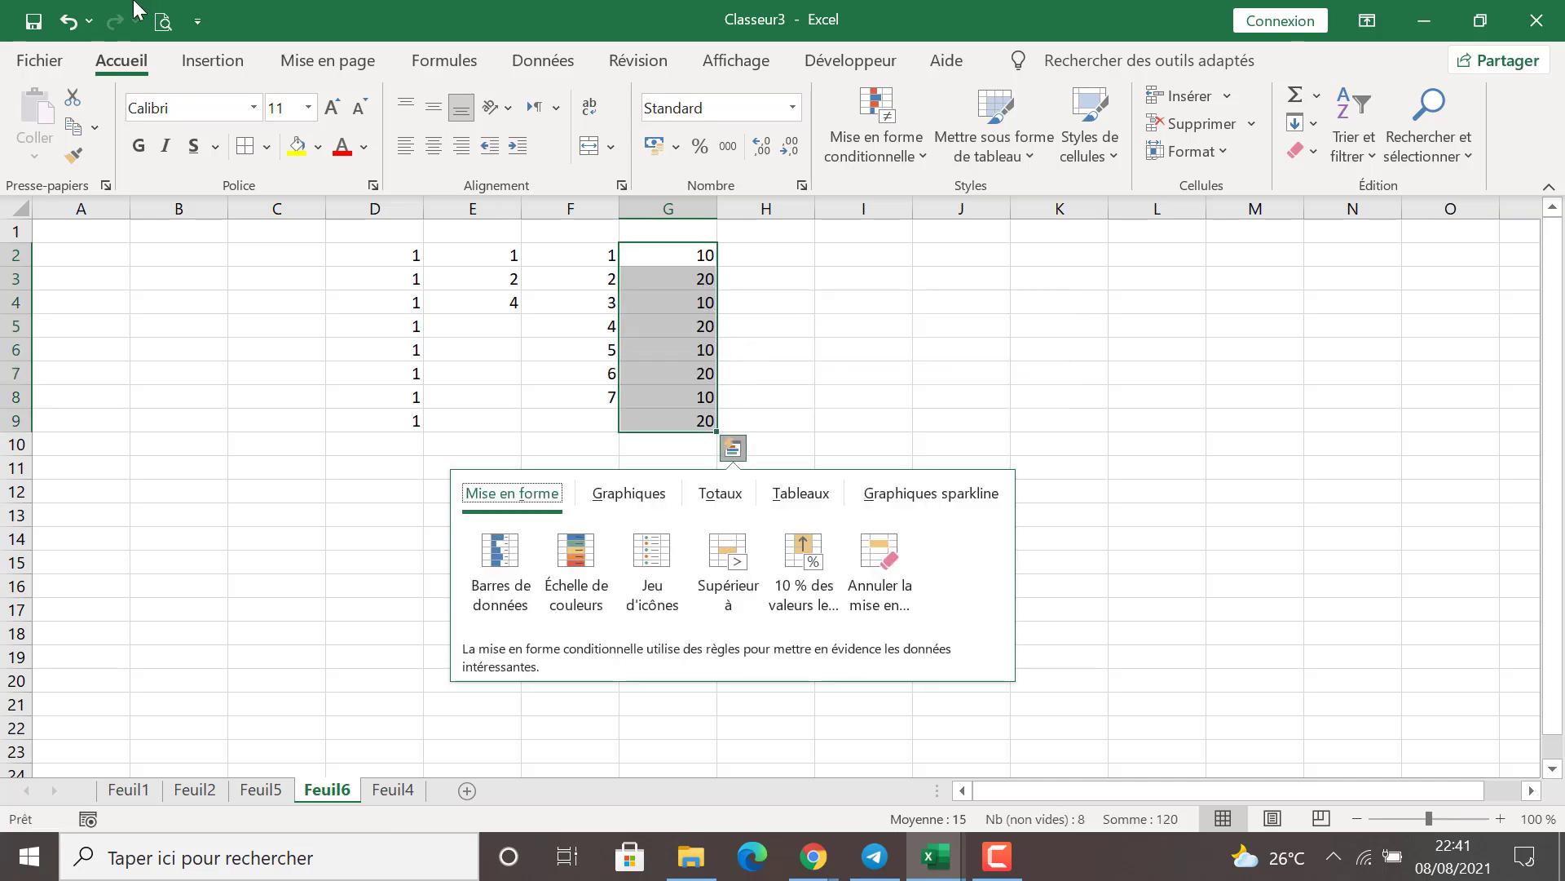
left_click(69, 24)
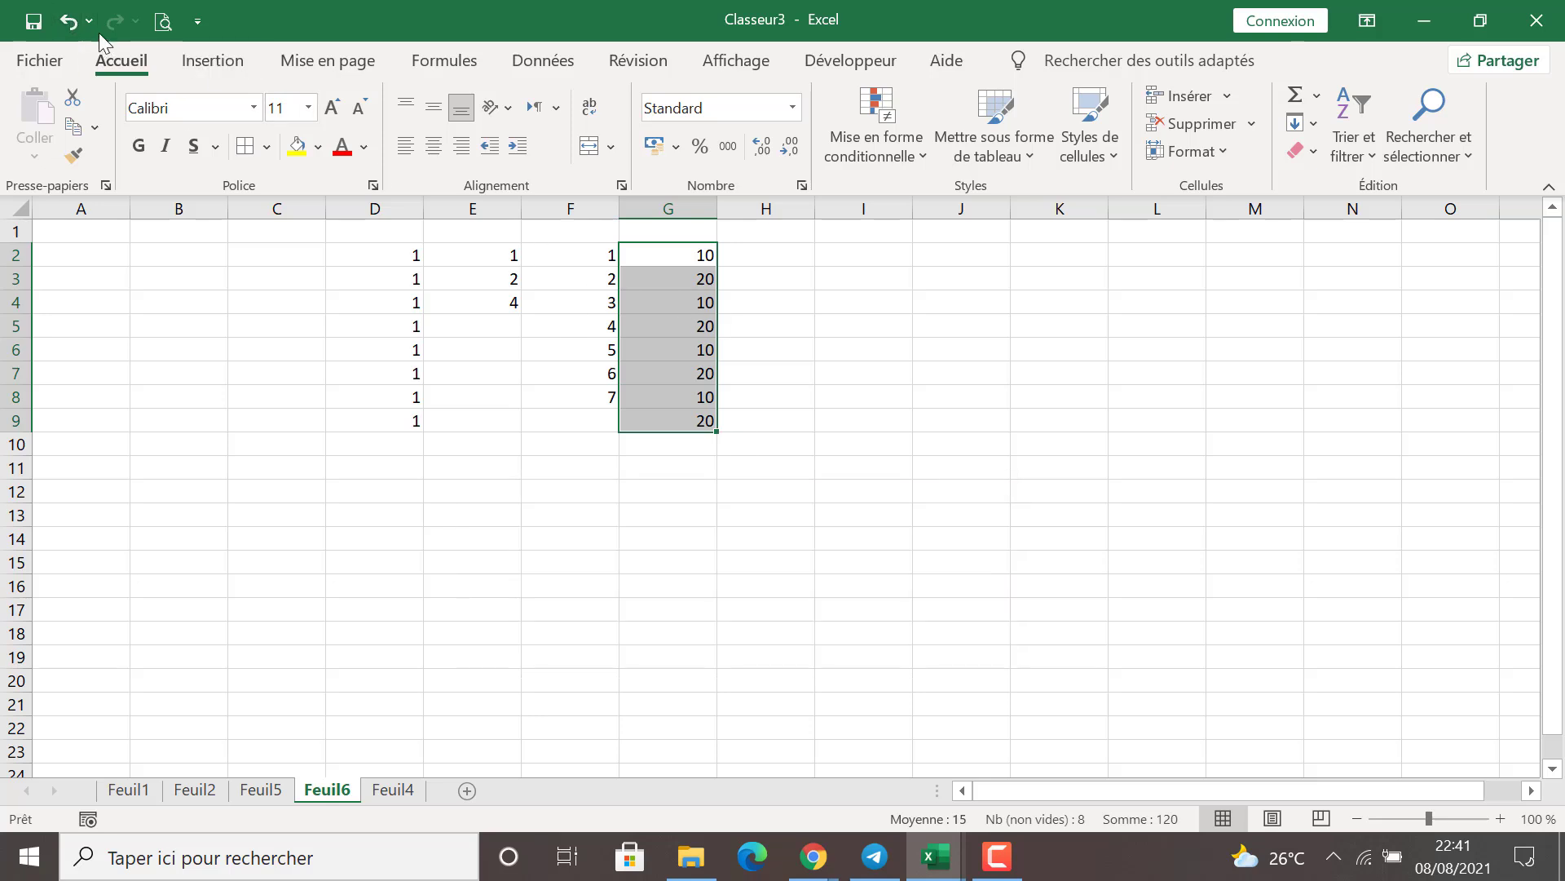
left_click(69, 23)
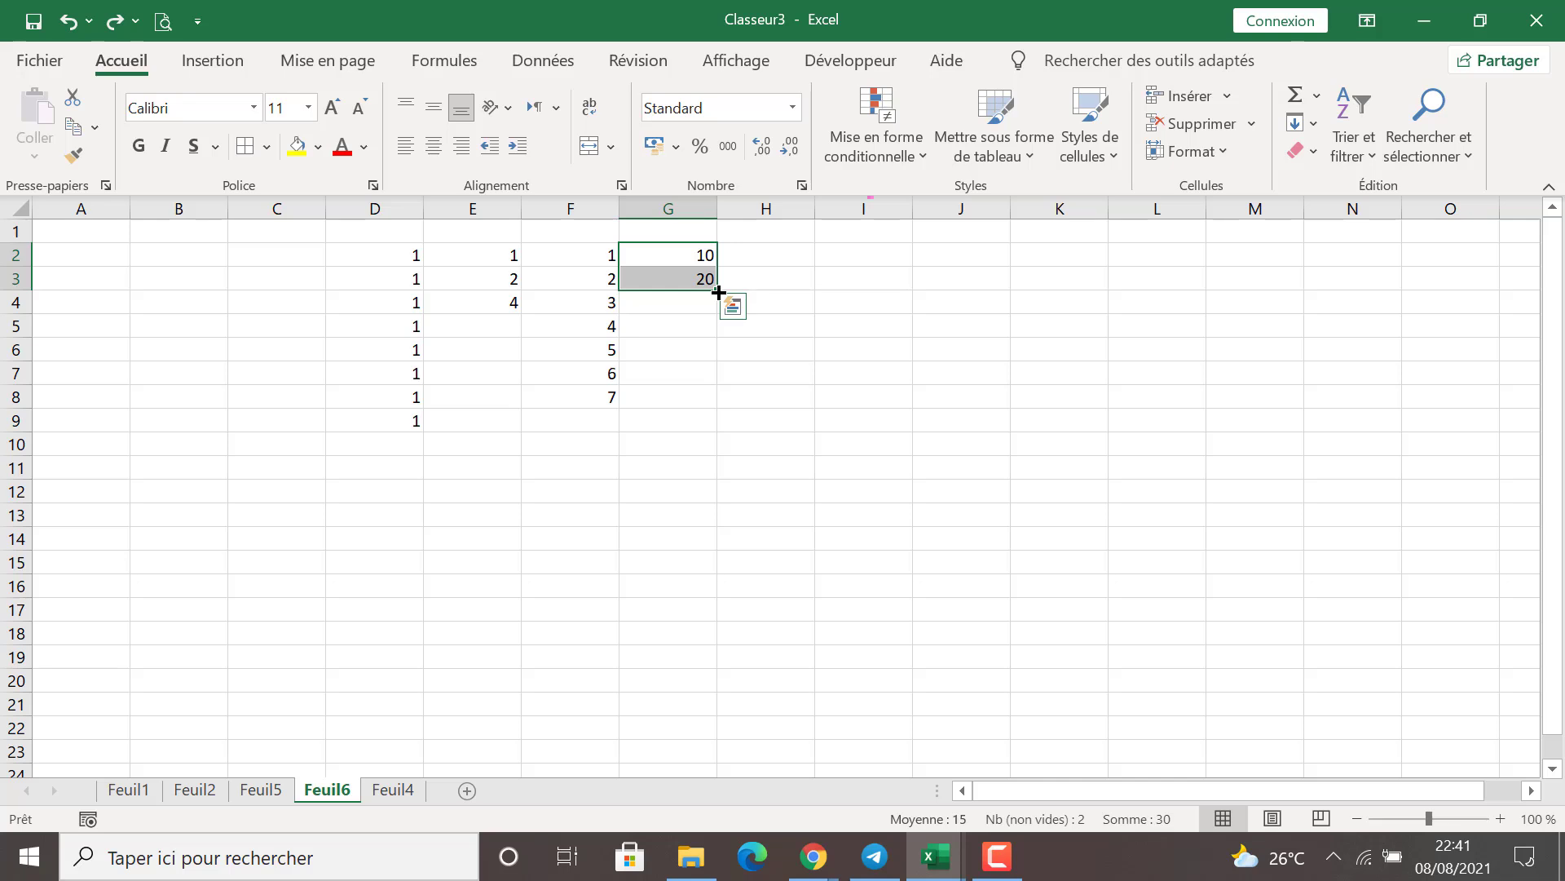
Step: Extend the series from G2:G3 down to G13 so it runs from 10 to 120 in steps of 10
left_click(702, 260)
left_click_drag(777, 256, 710, 522)
left_click(701, 257)
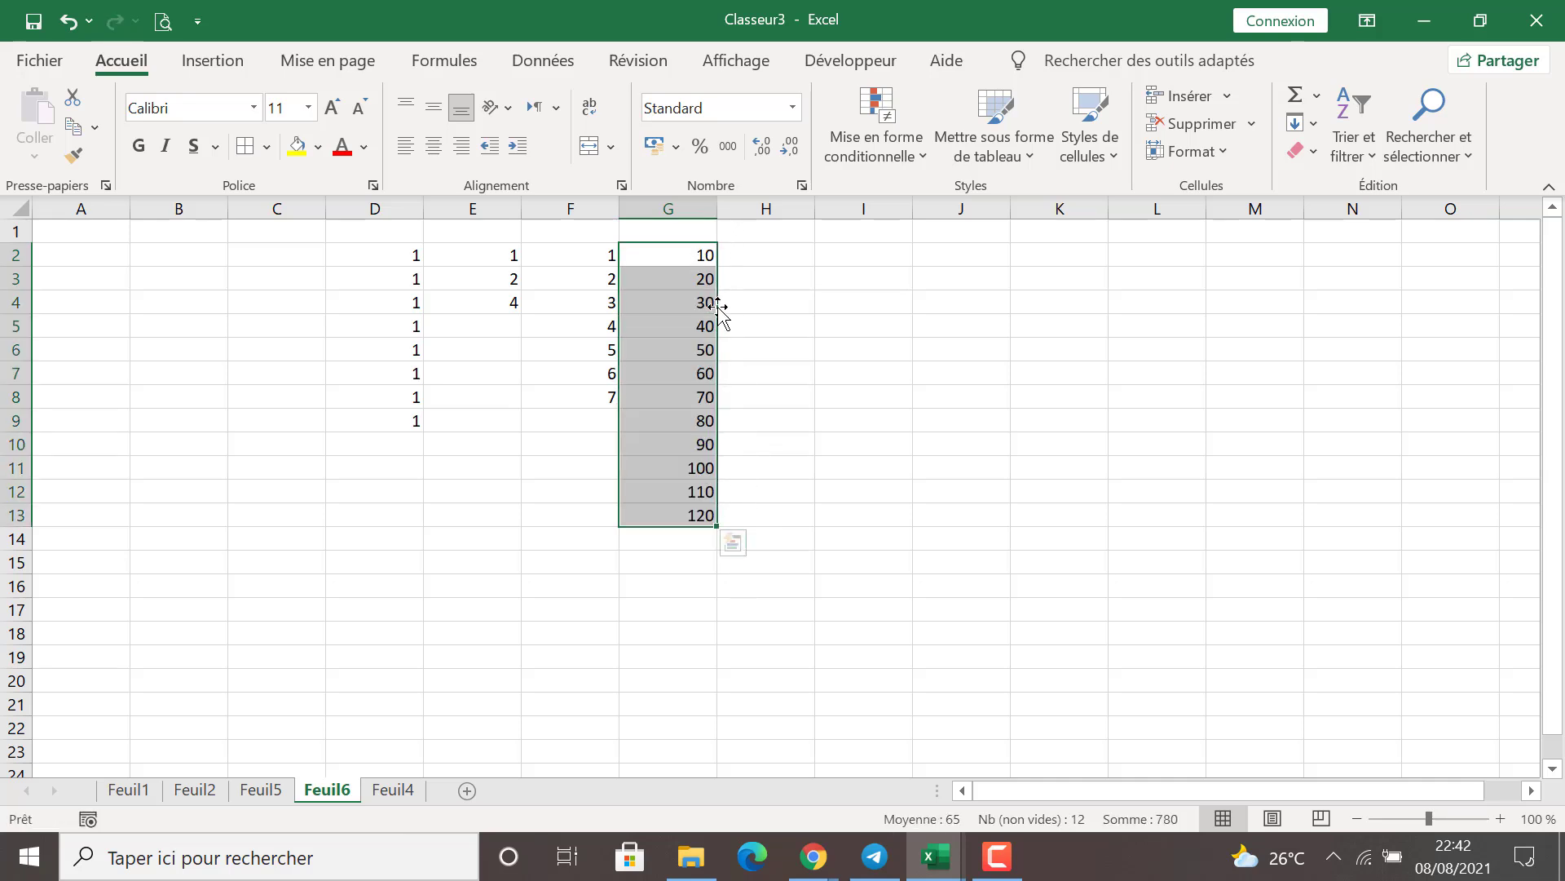
left_click(729, 261)
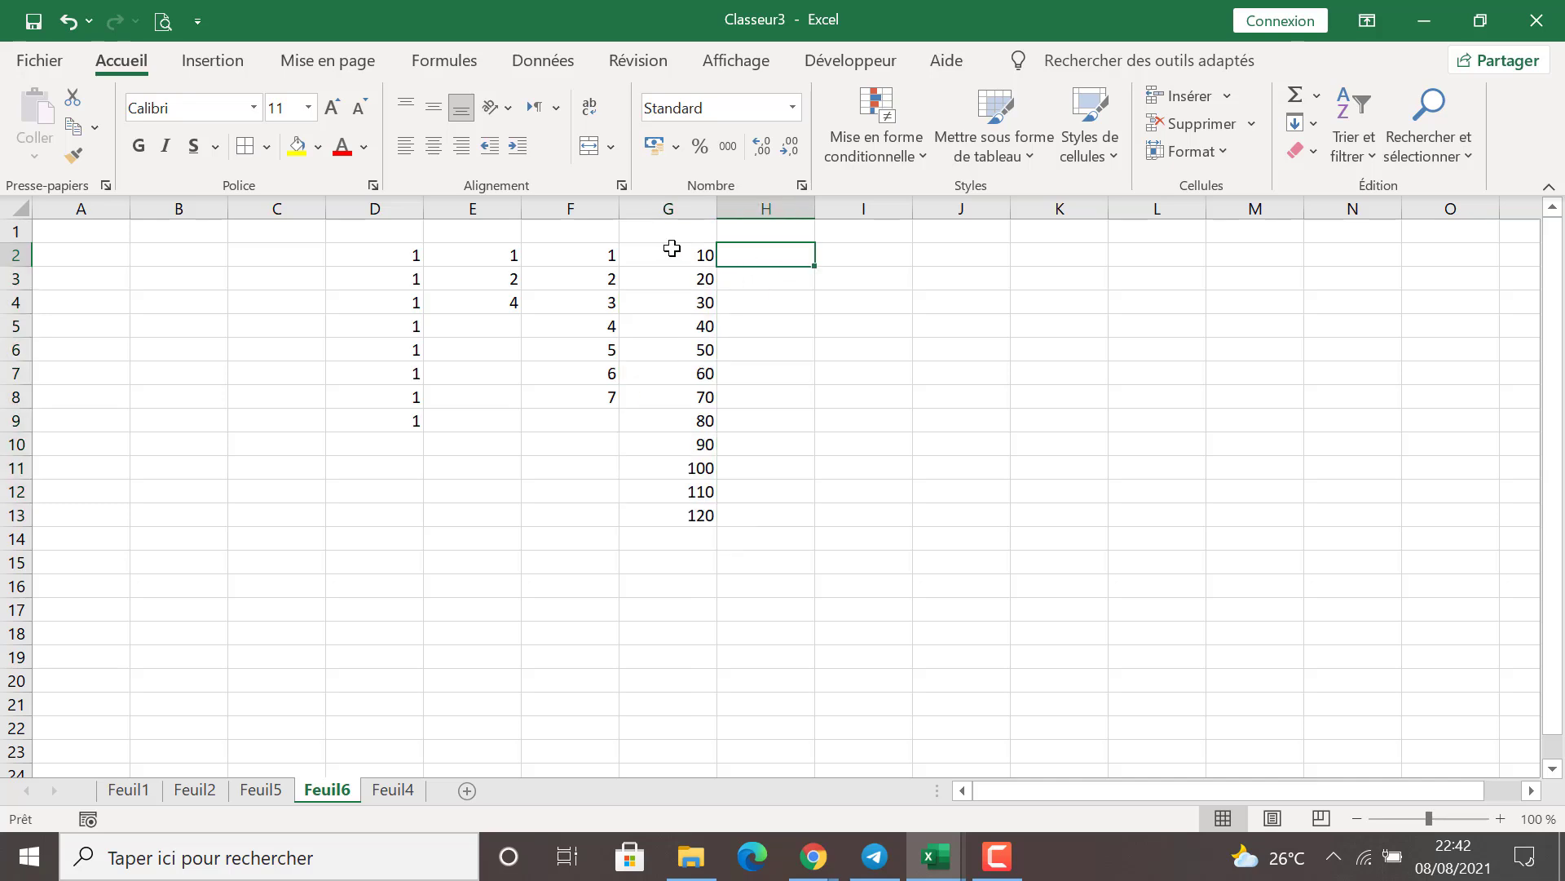
left_click_drag(688, 255, 706, 421)
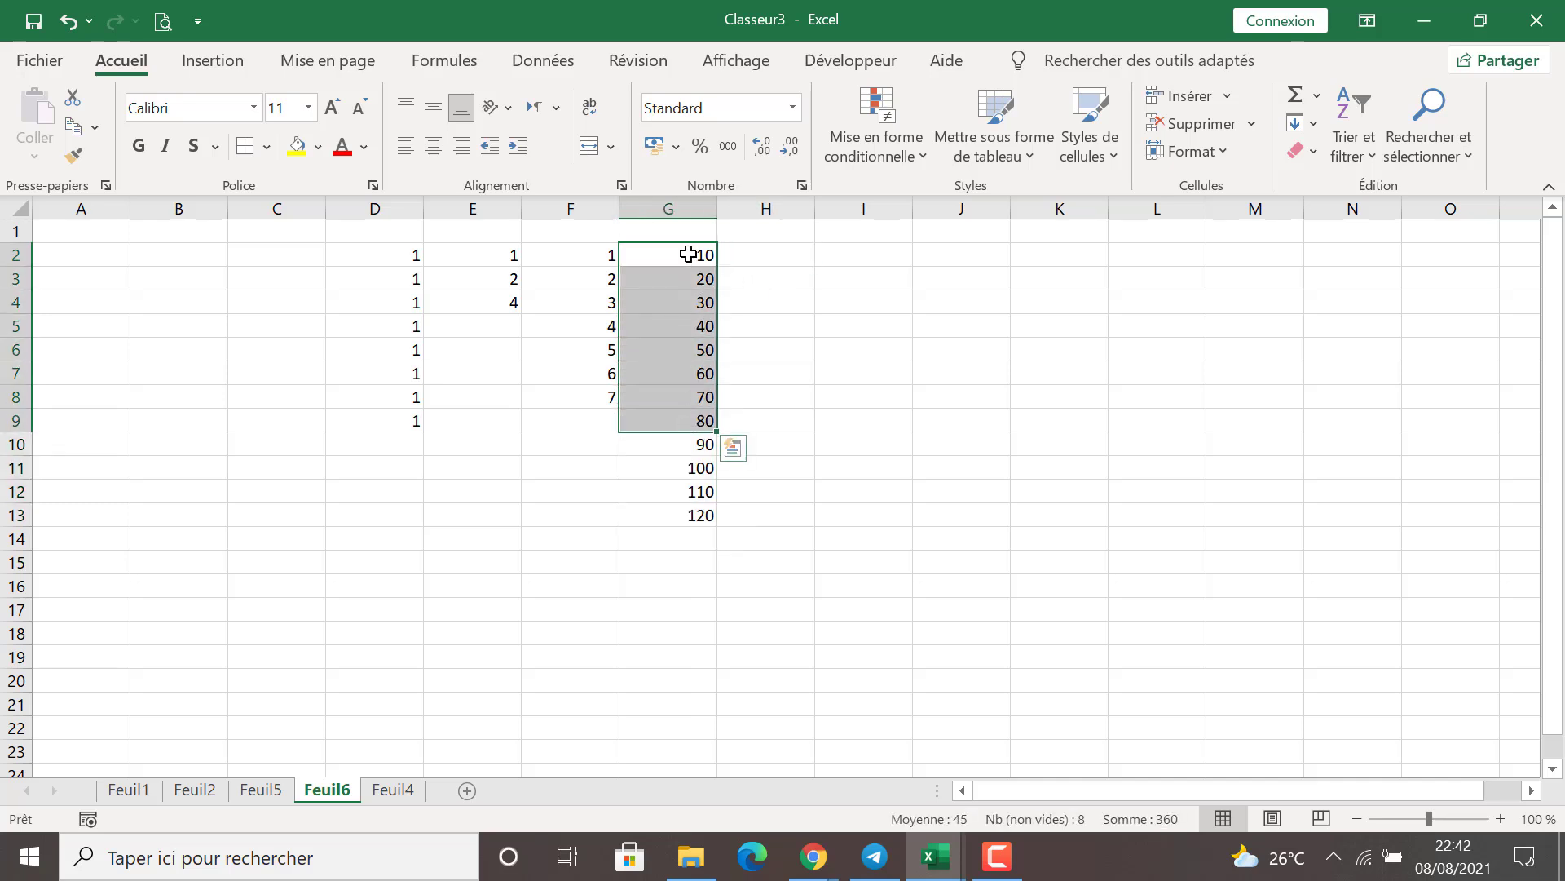
Step: Enter 2 in cell H2 and 6 in cell H3, and fill the series down to 42 in H12
double_click(743, 252)
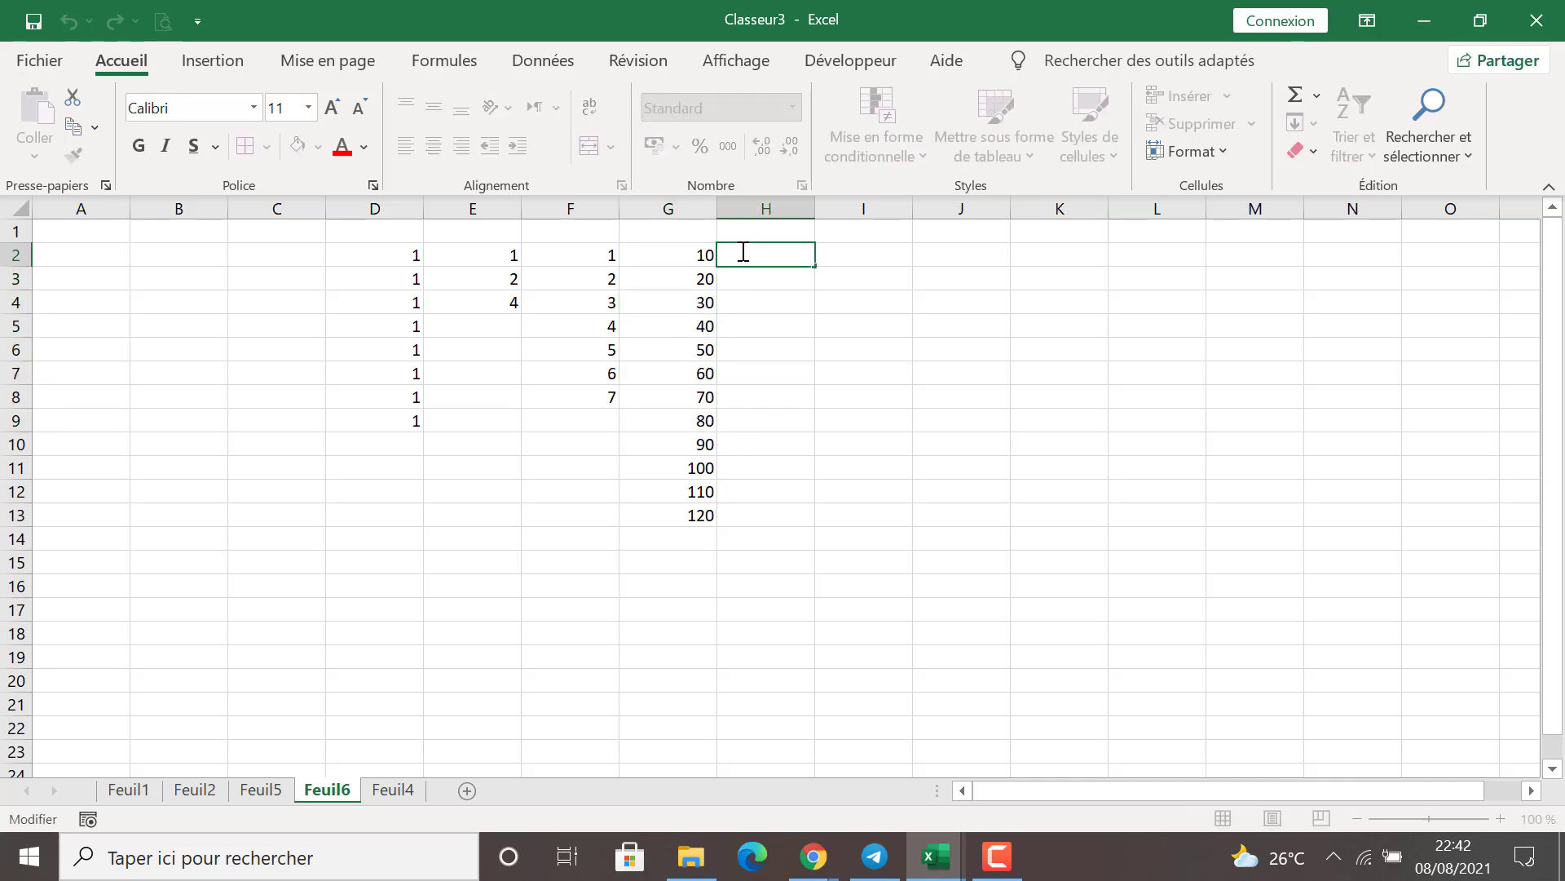
key("Return")
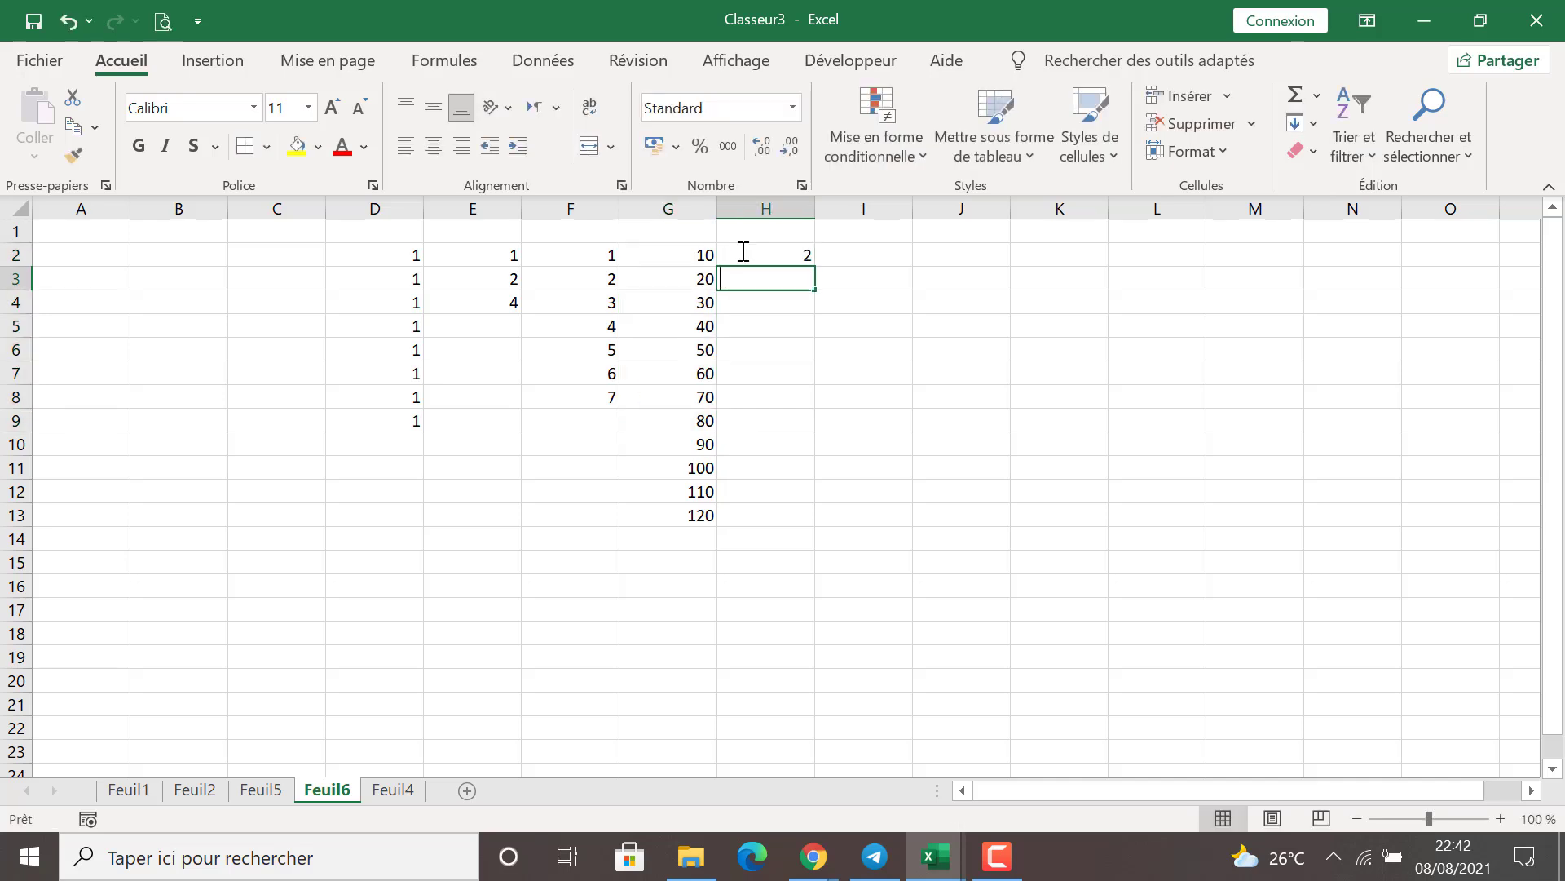
type("6")
key("Return")
left_click(795, 259)
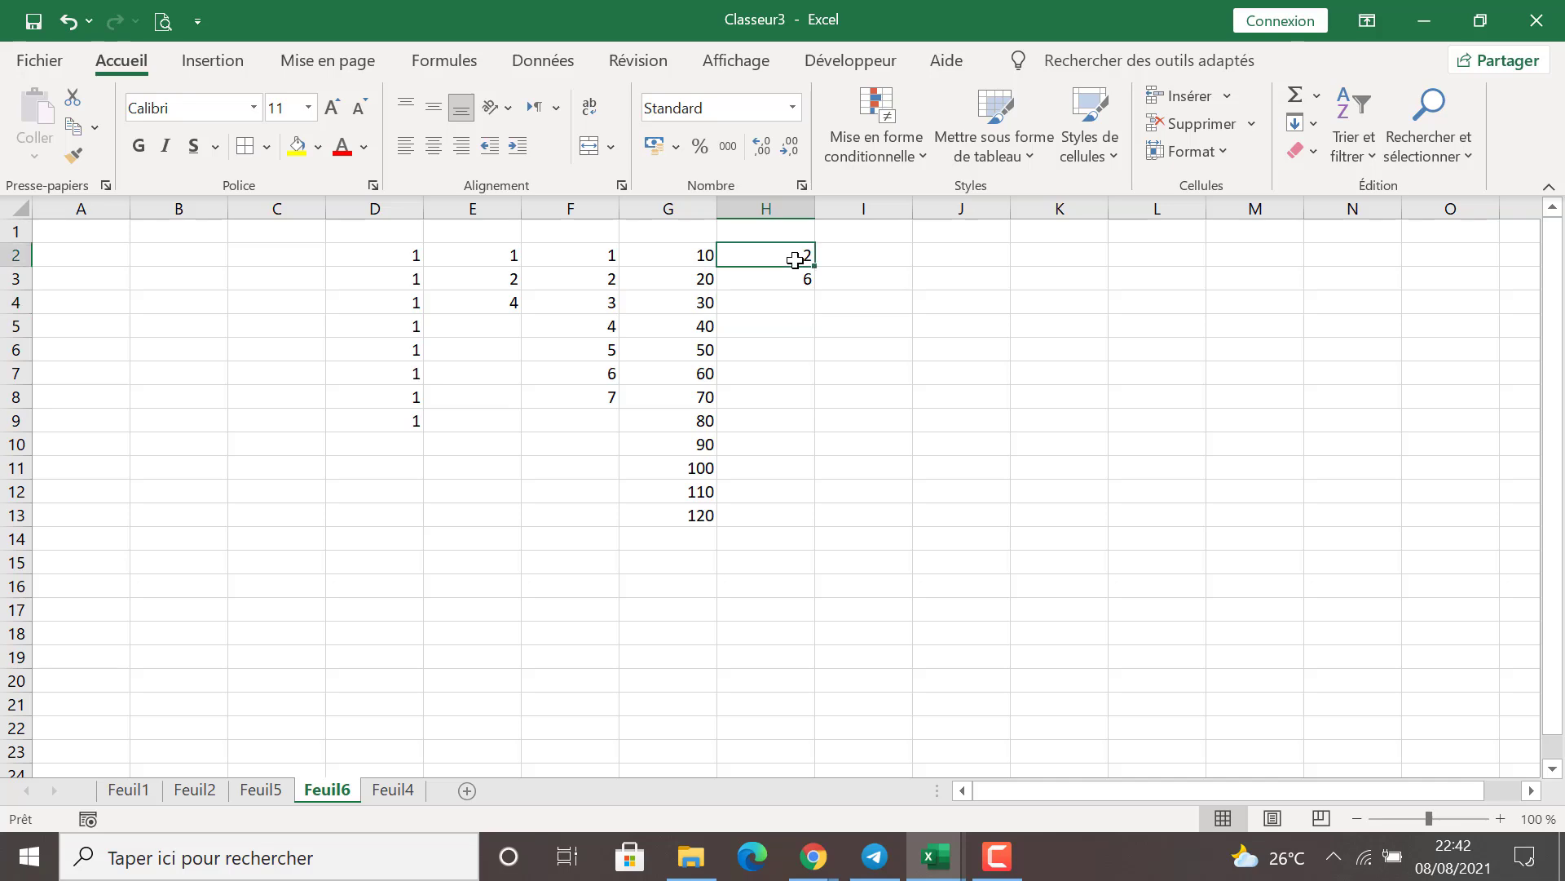
left_click_drag(799, 258, 815, 500)
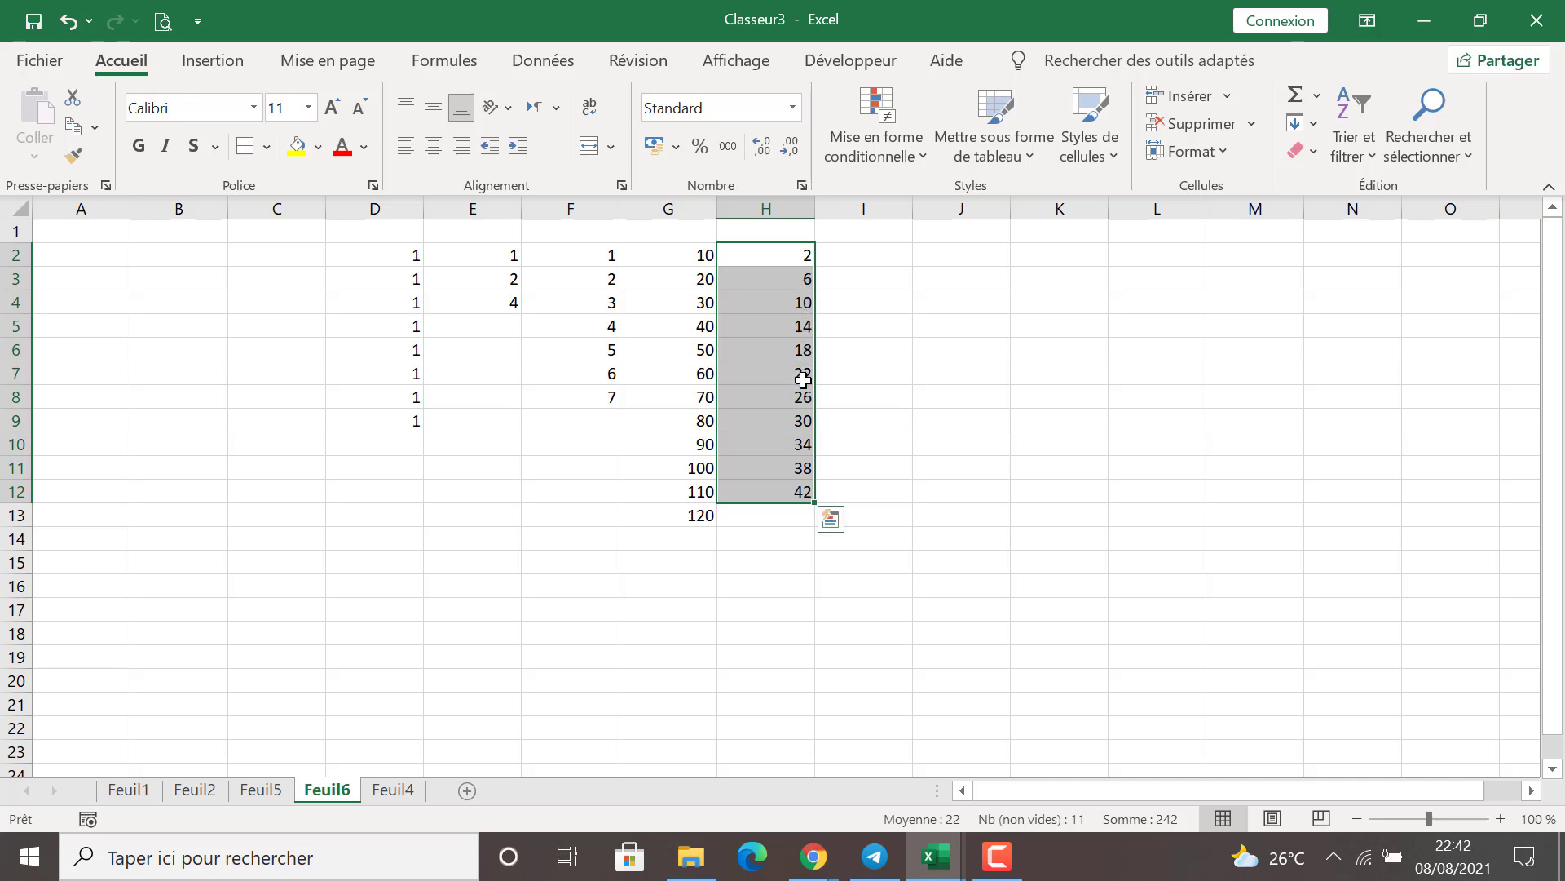
left_click(798, 324)
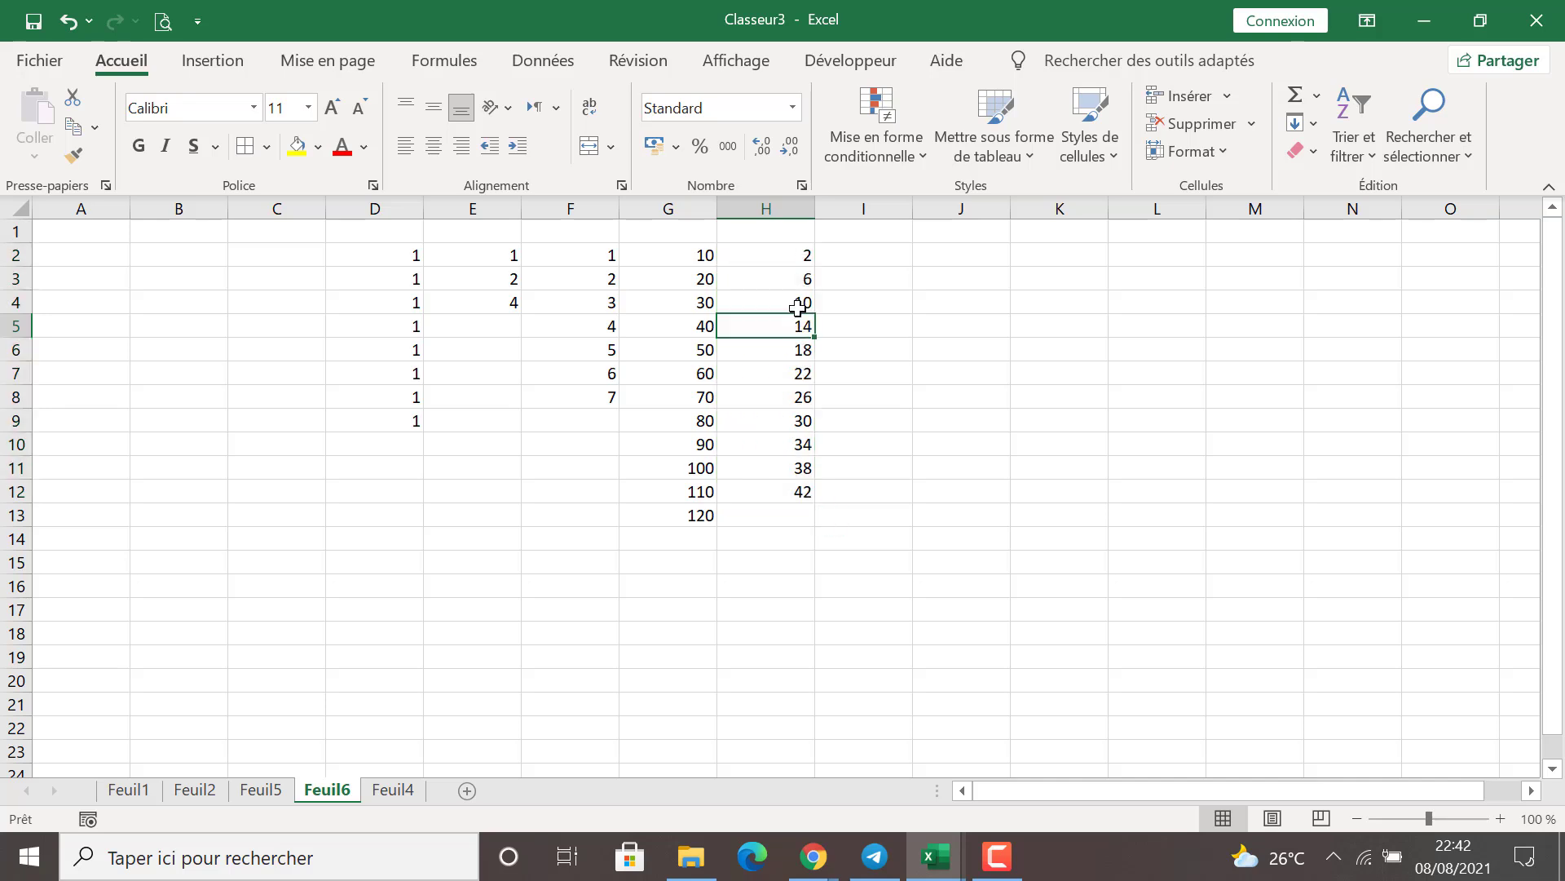
left_click_drag(798, 307, 790, 321)
left_click(795, 321)
left_click(863, 284)
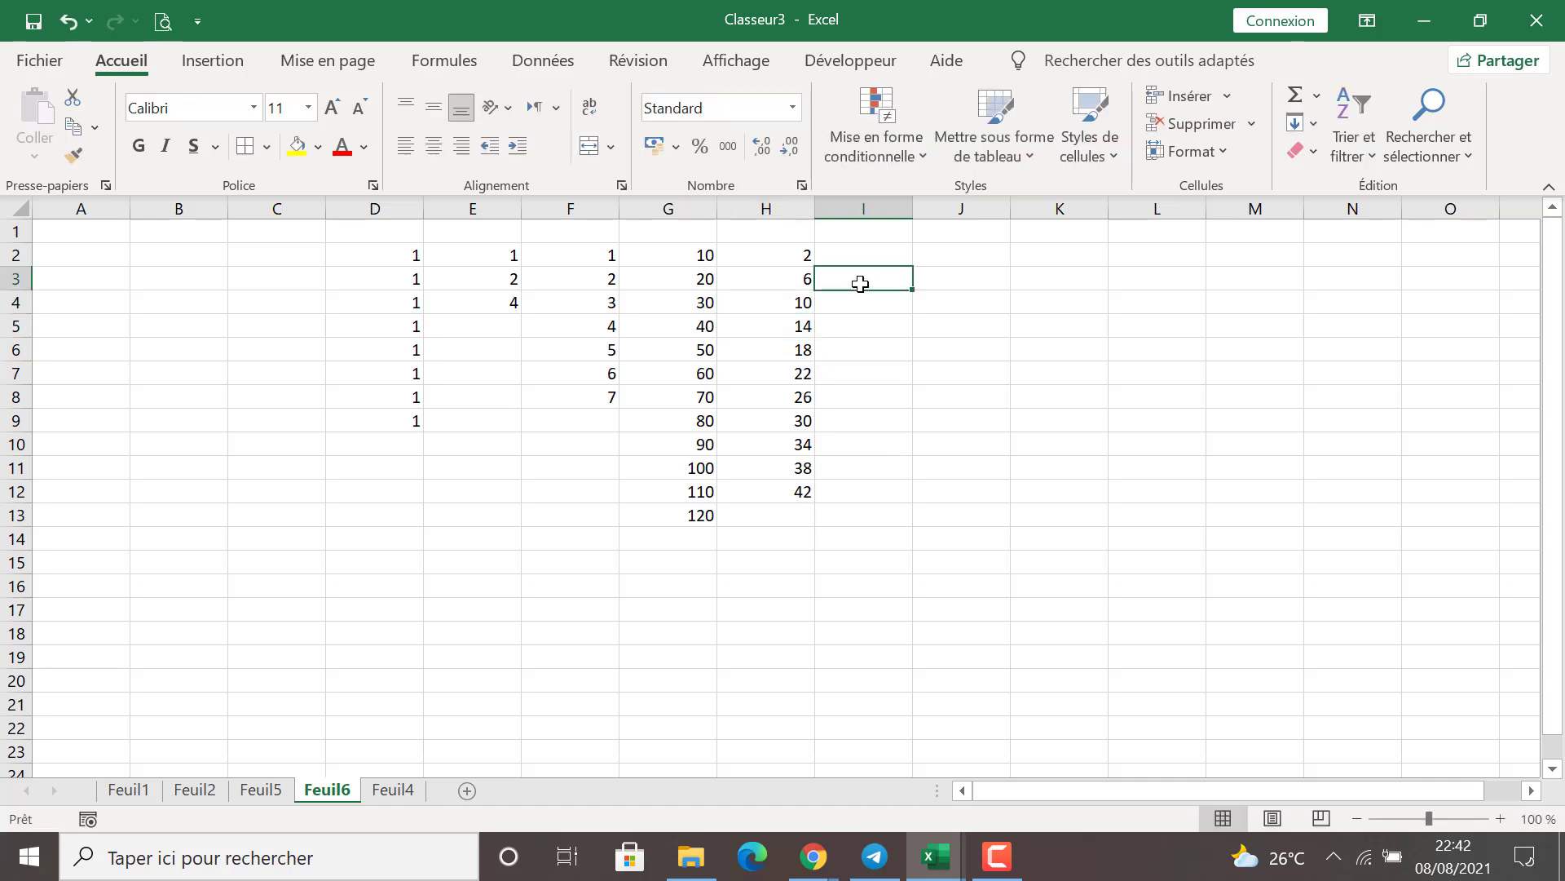
left_click(789, 257)
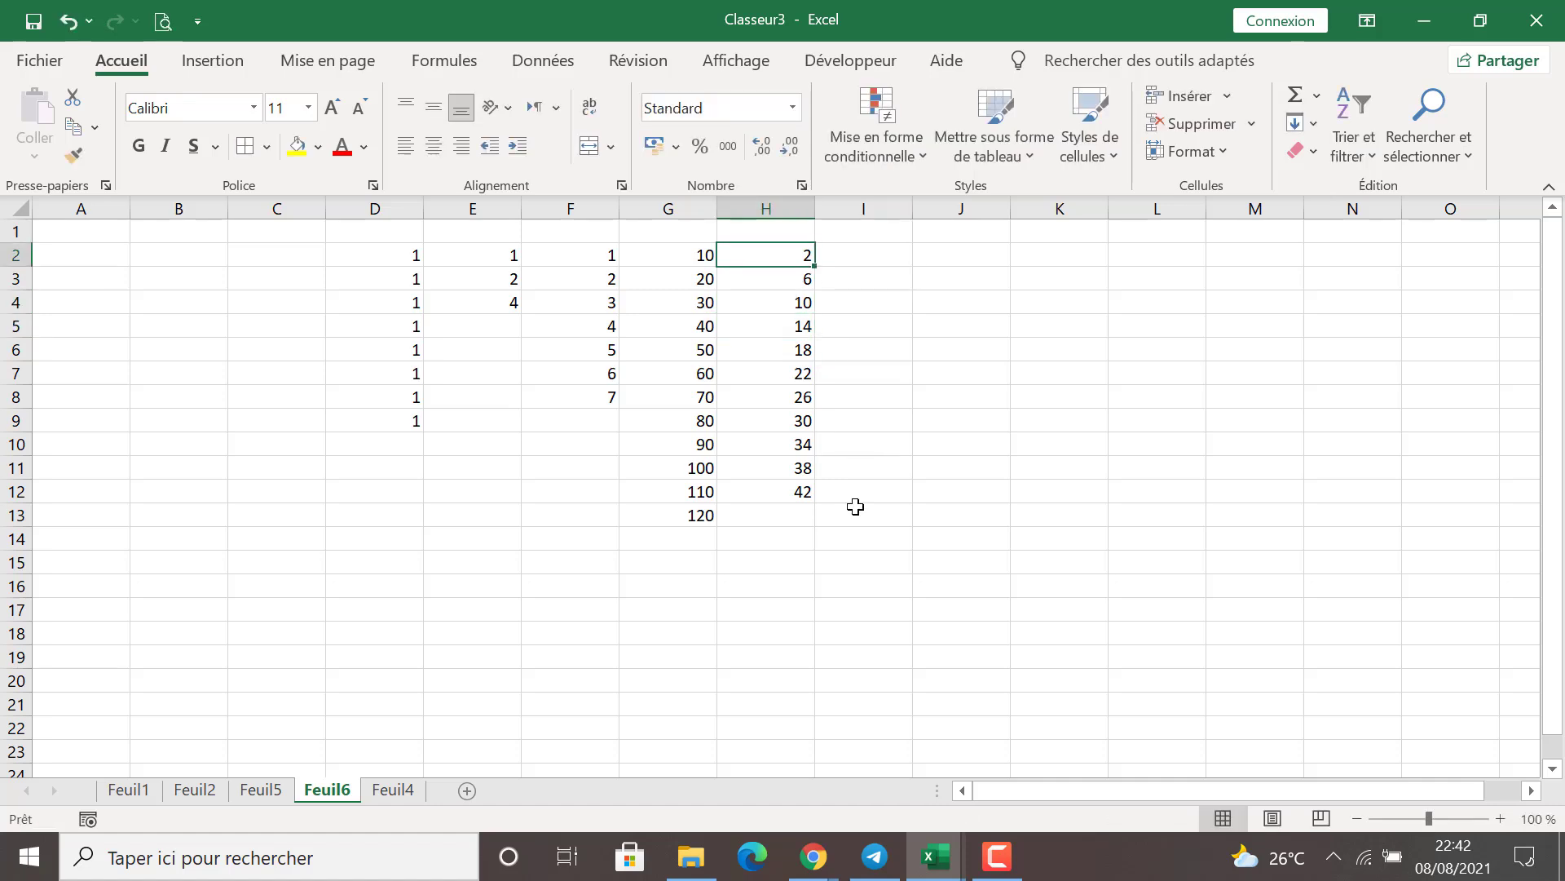
left_click(906, 326)
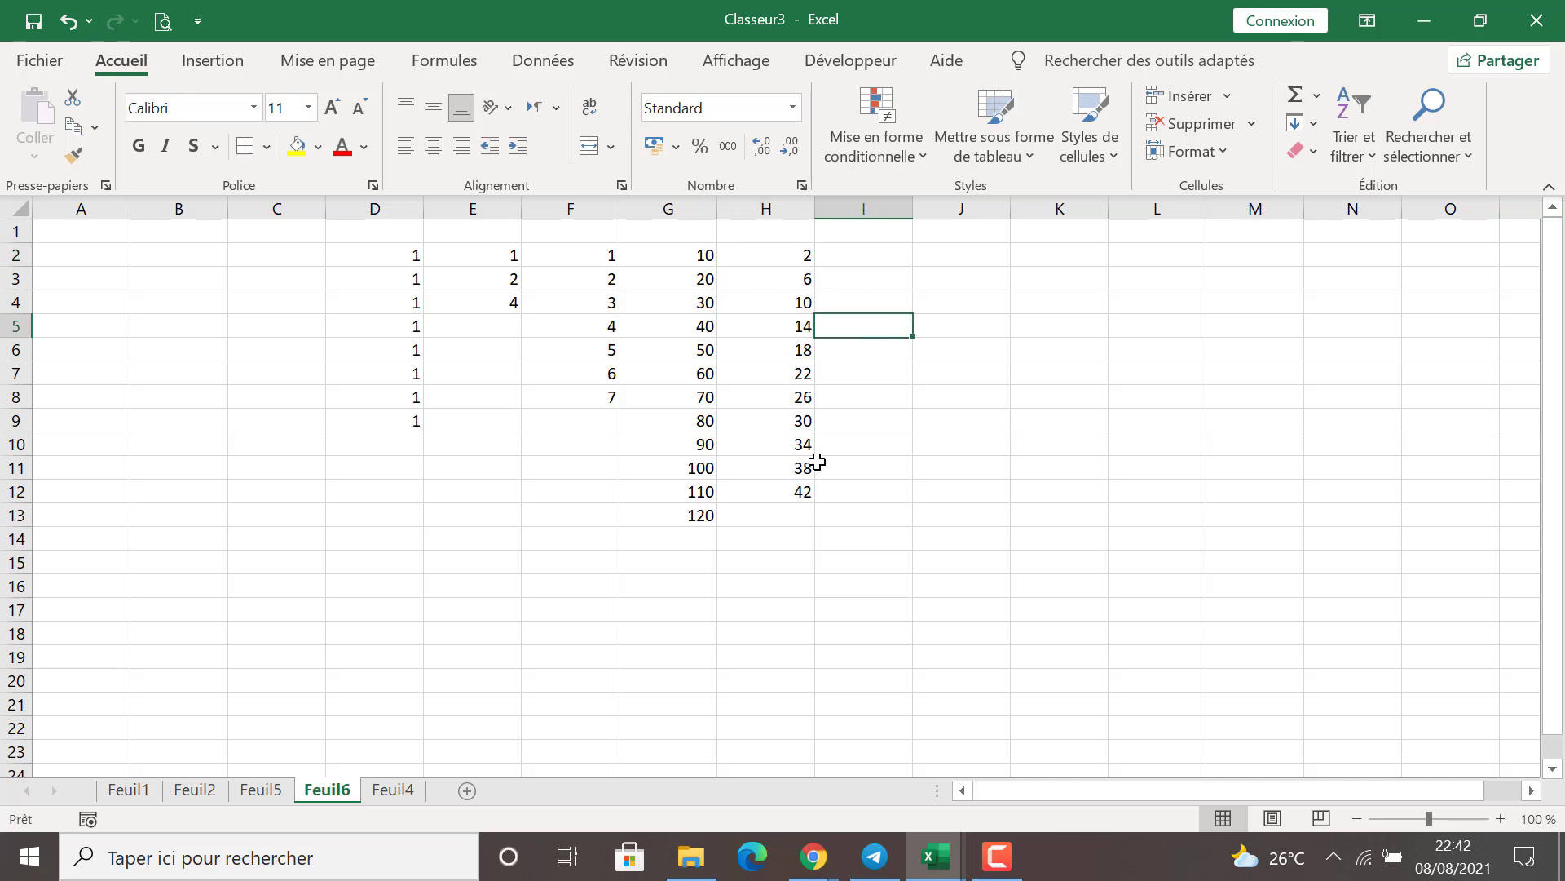
left_click(1015, 295)
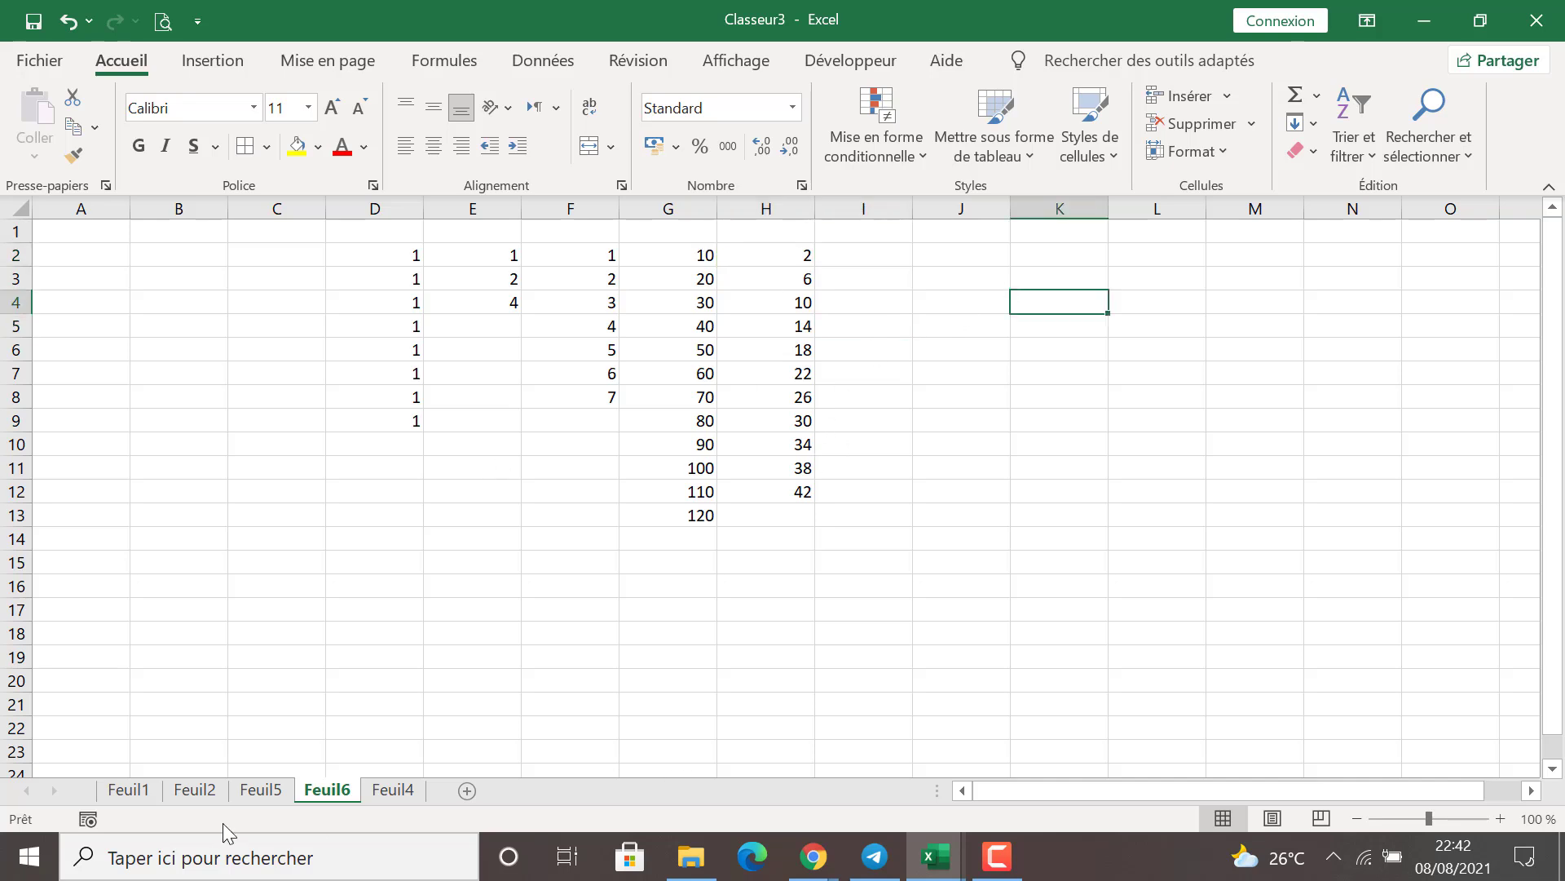
Step: Switch to the Feuil5 worksheet containing the table with the Nom column
left_click(280, 795)
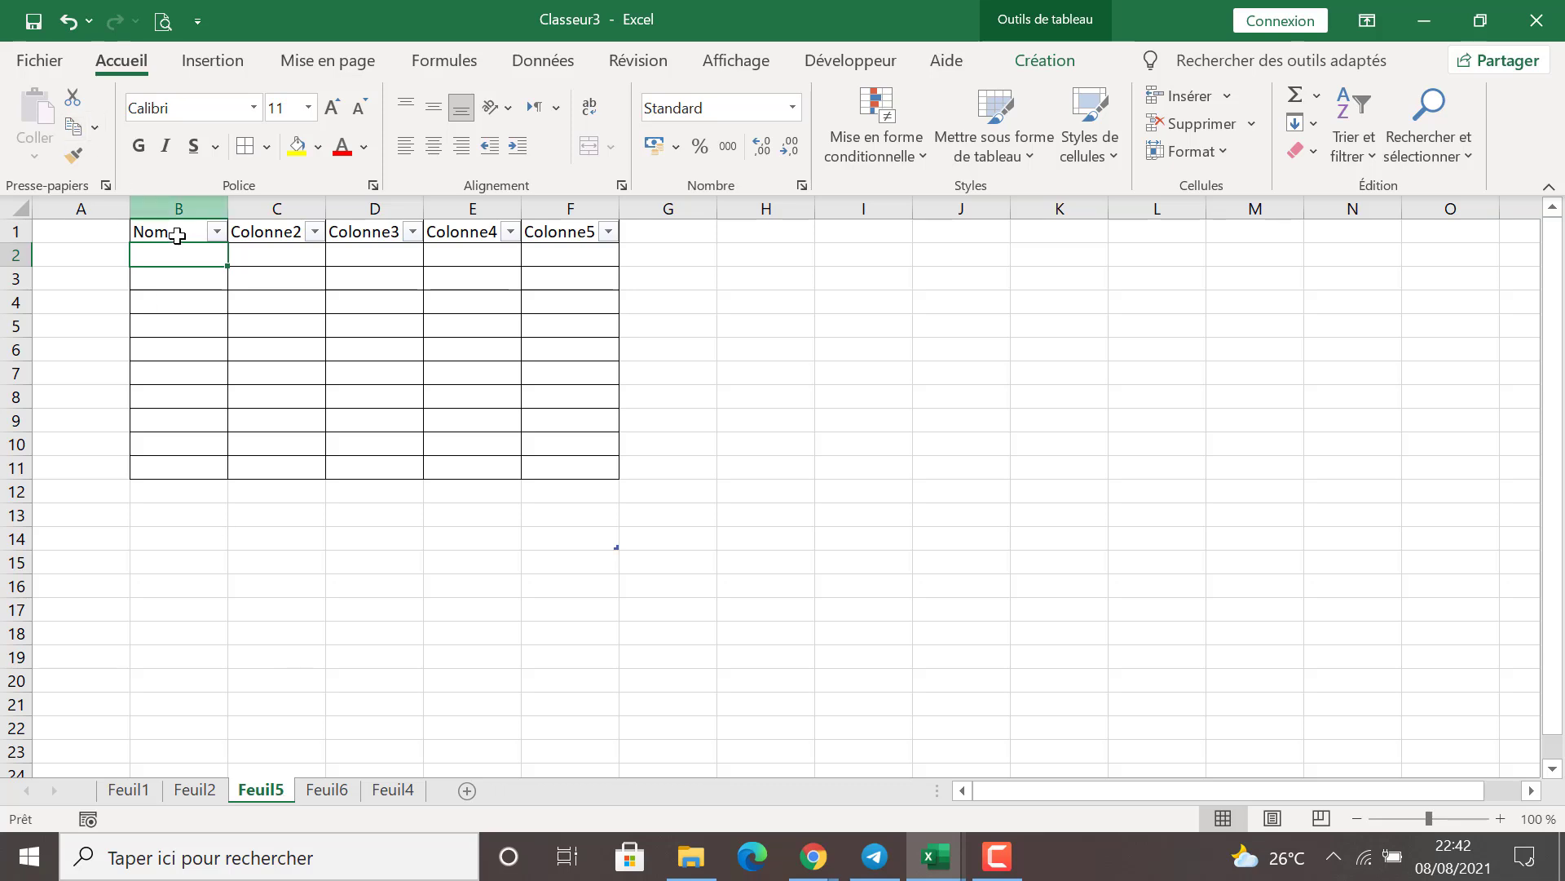
double_click(188, 255)
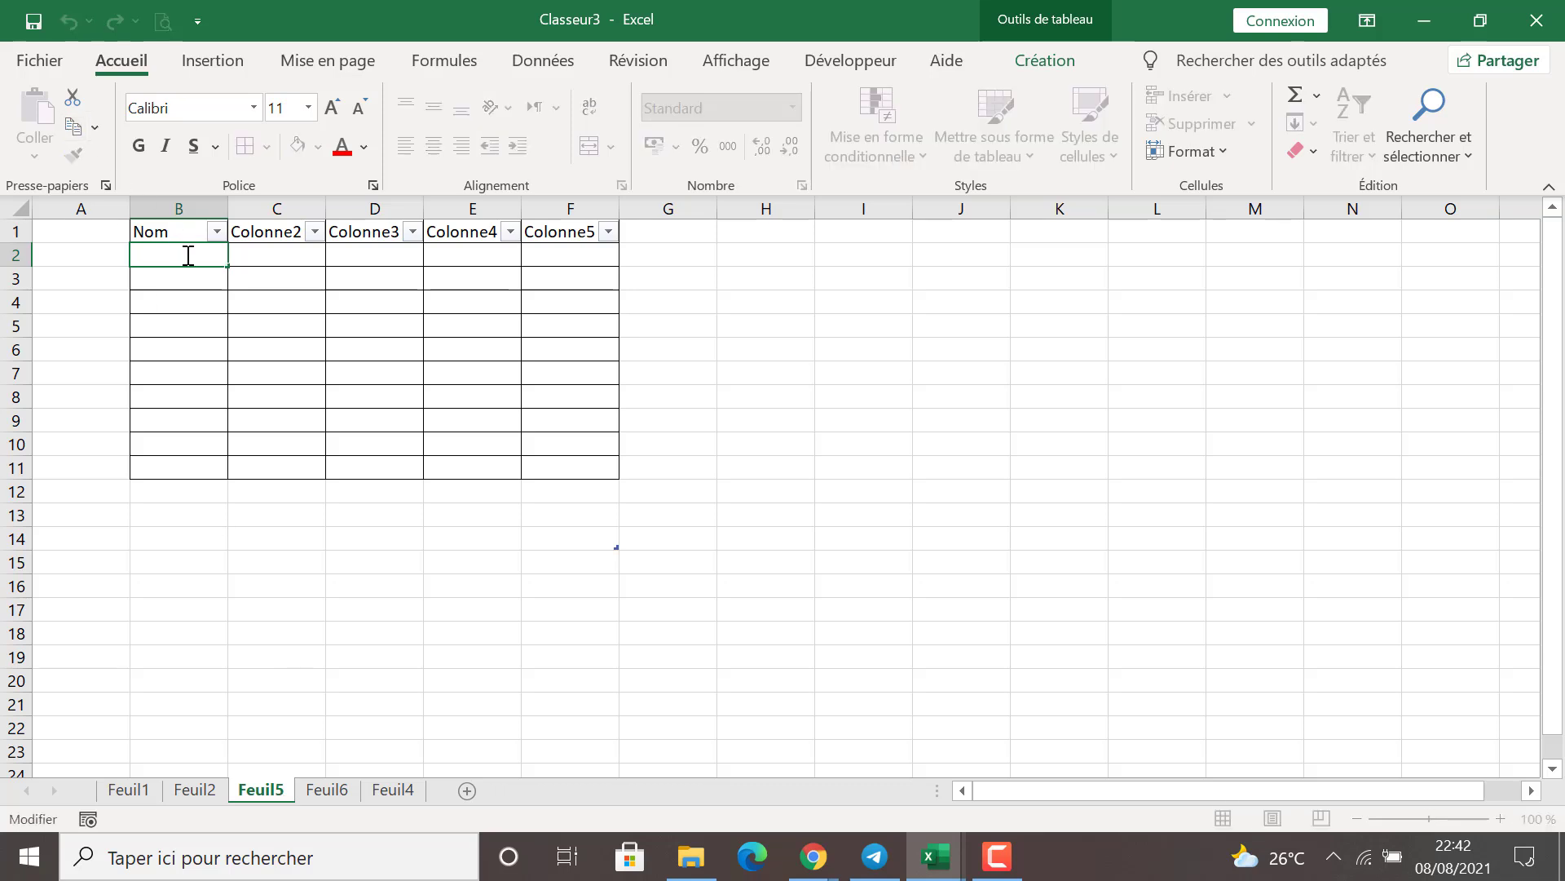
left_click(113, 231)
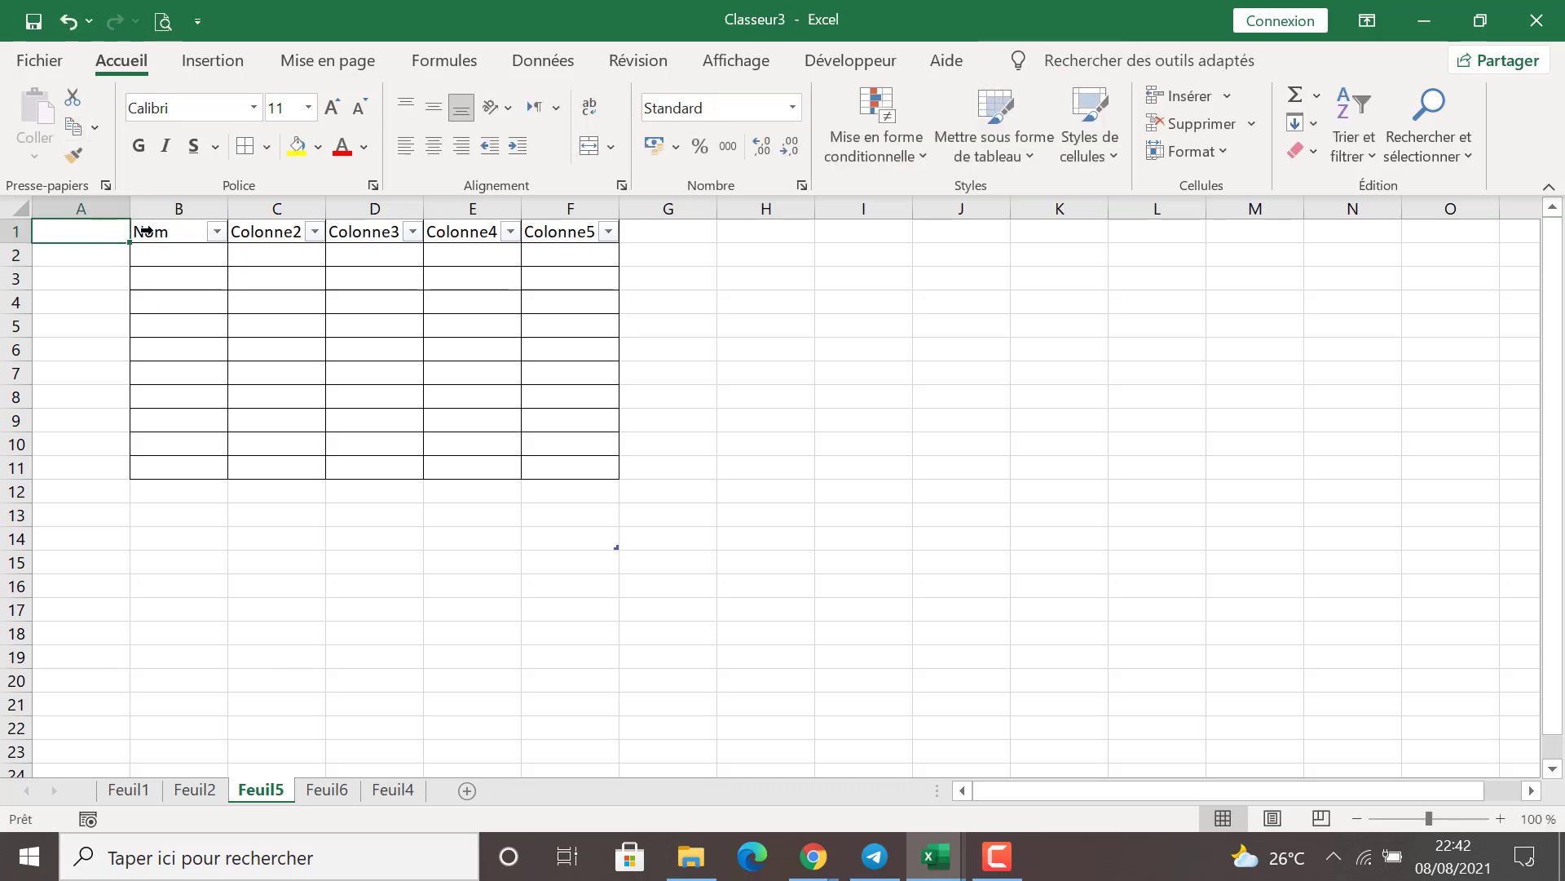
left_click(142, 231)
left_click(164, 231)
left_click(95, 234)
left_click(169, 255)
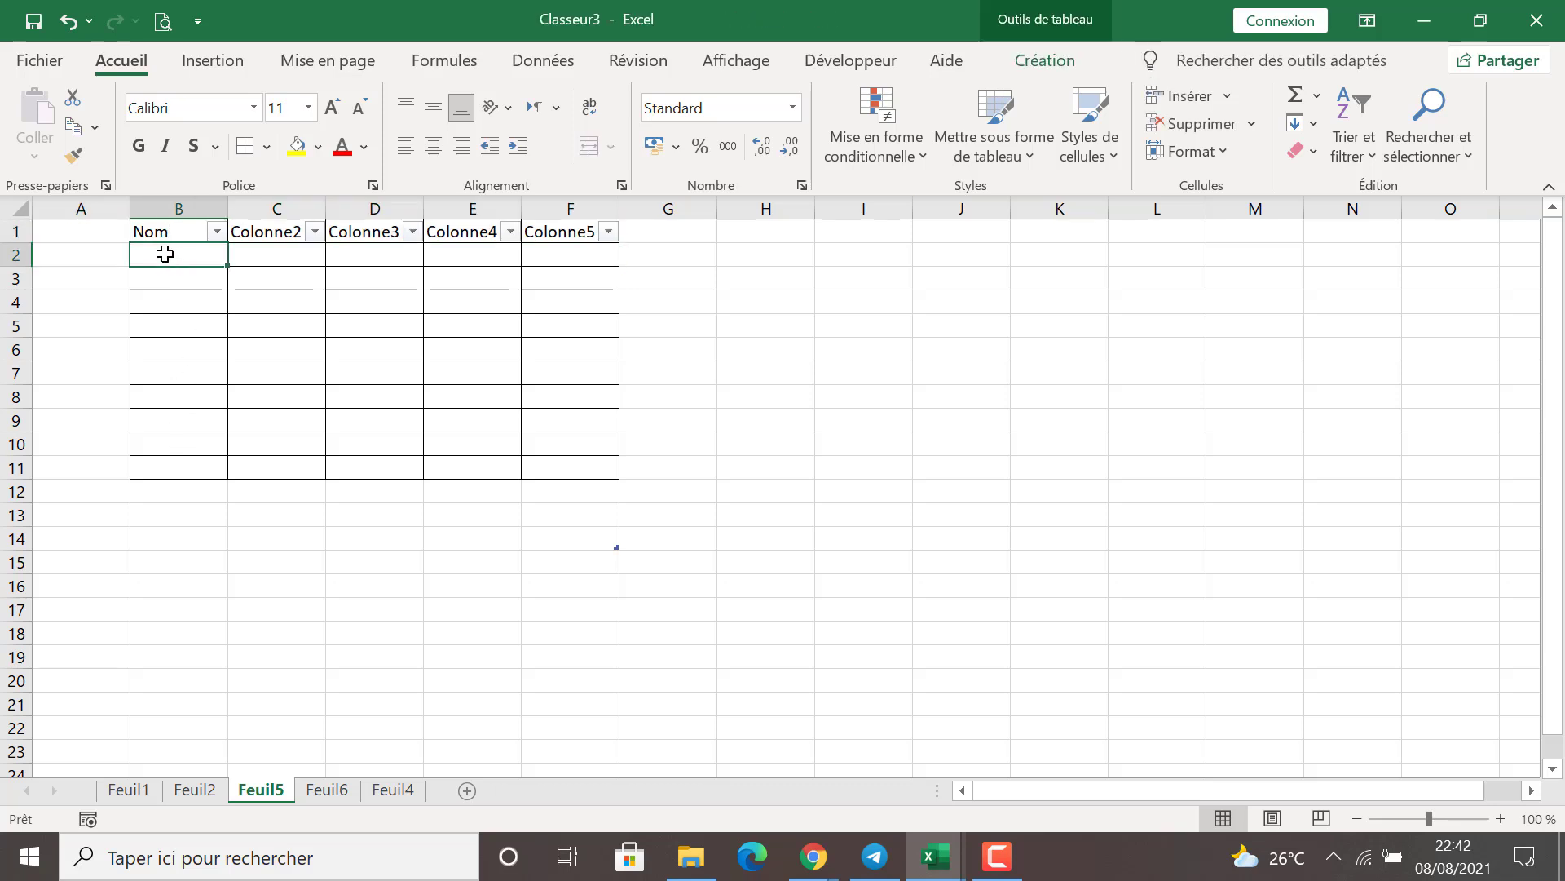
double_click(166, 254)
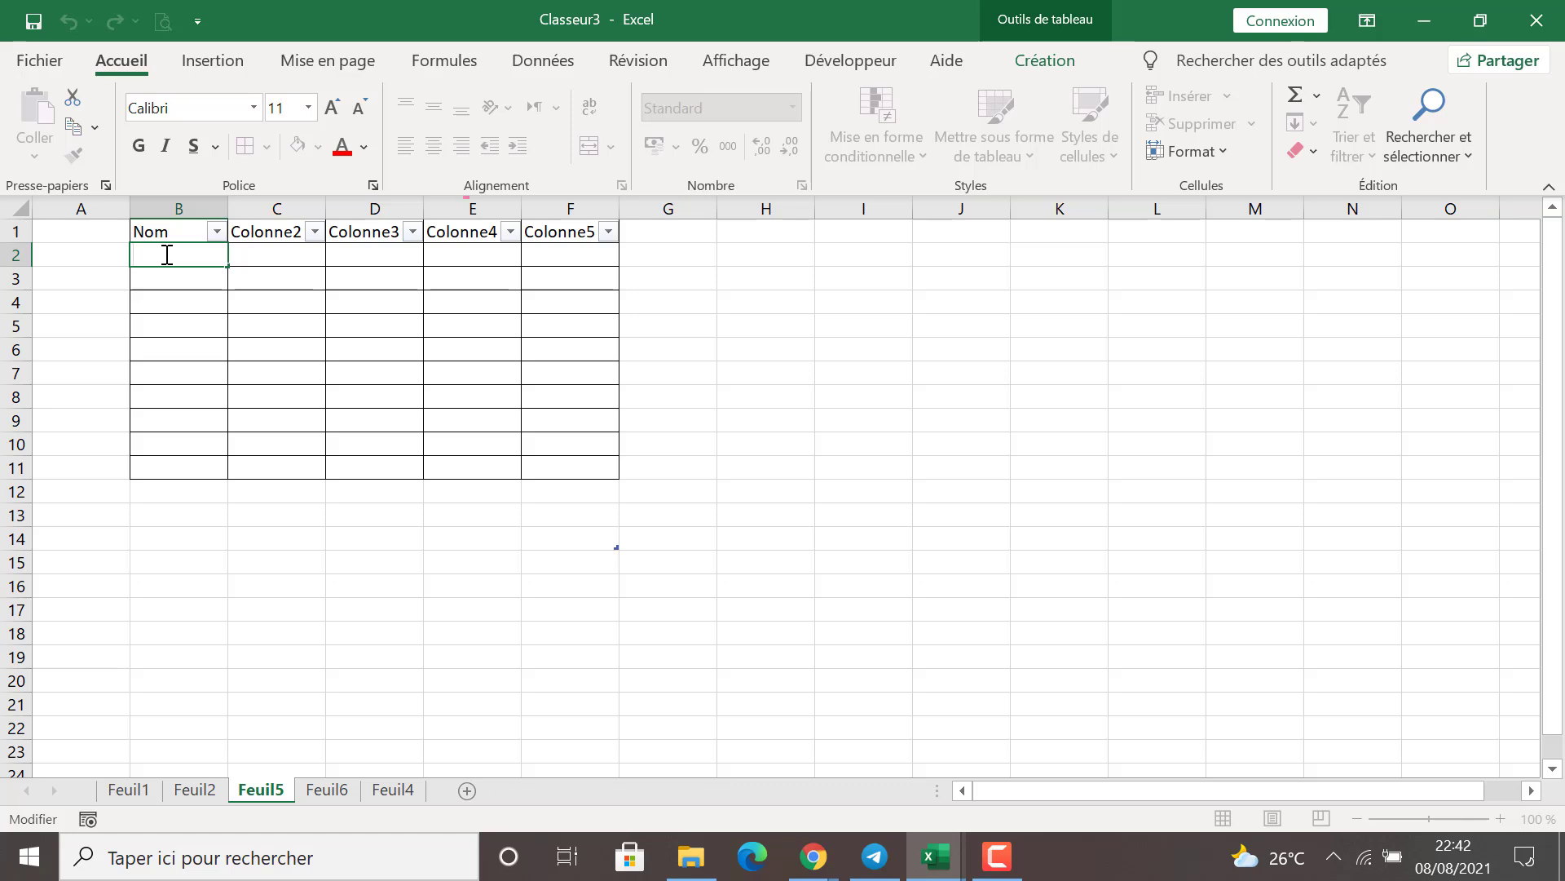
left_click_drag(151, 254, 166, 476)
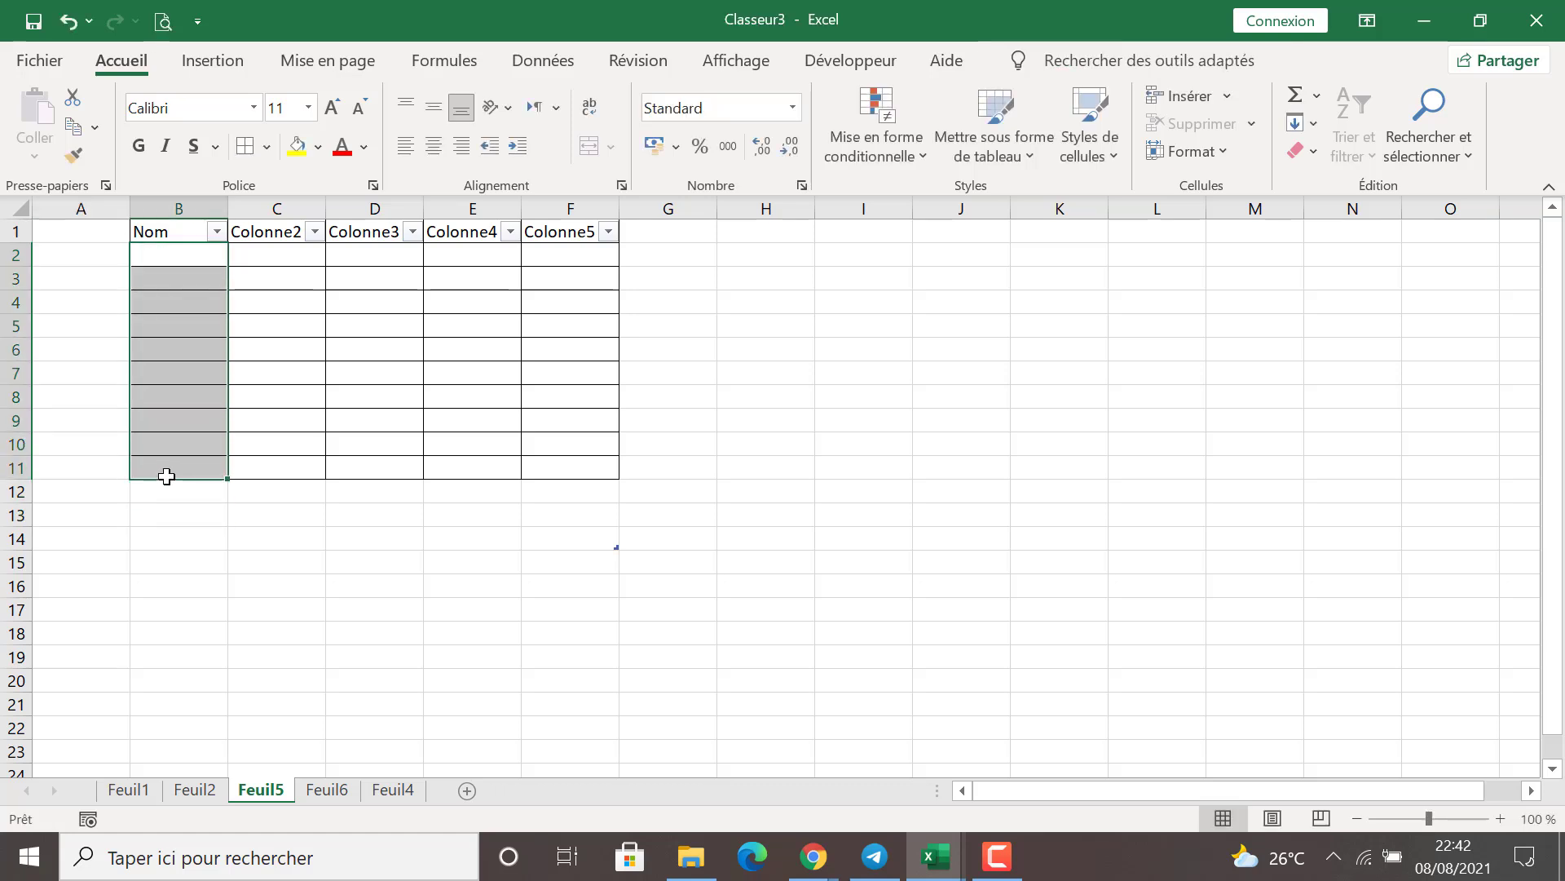
left_click(168, 255)
left_click(77, 263)
left_click(169, 264)
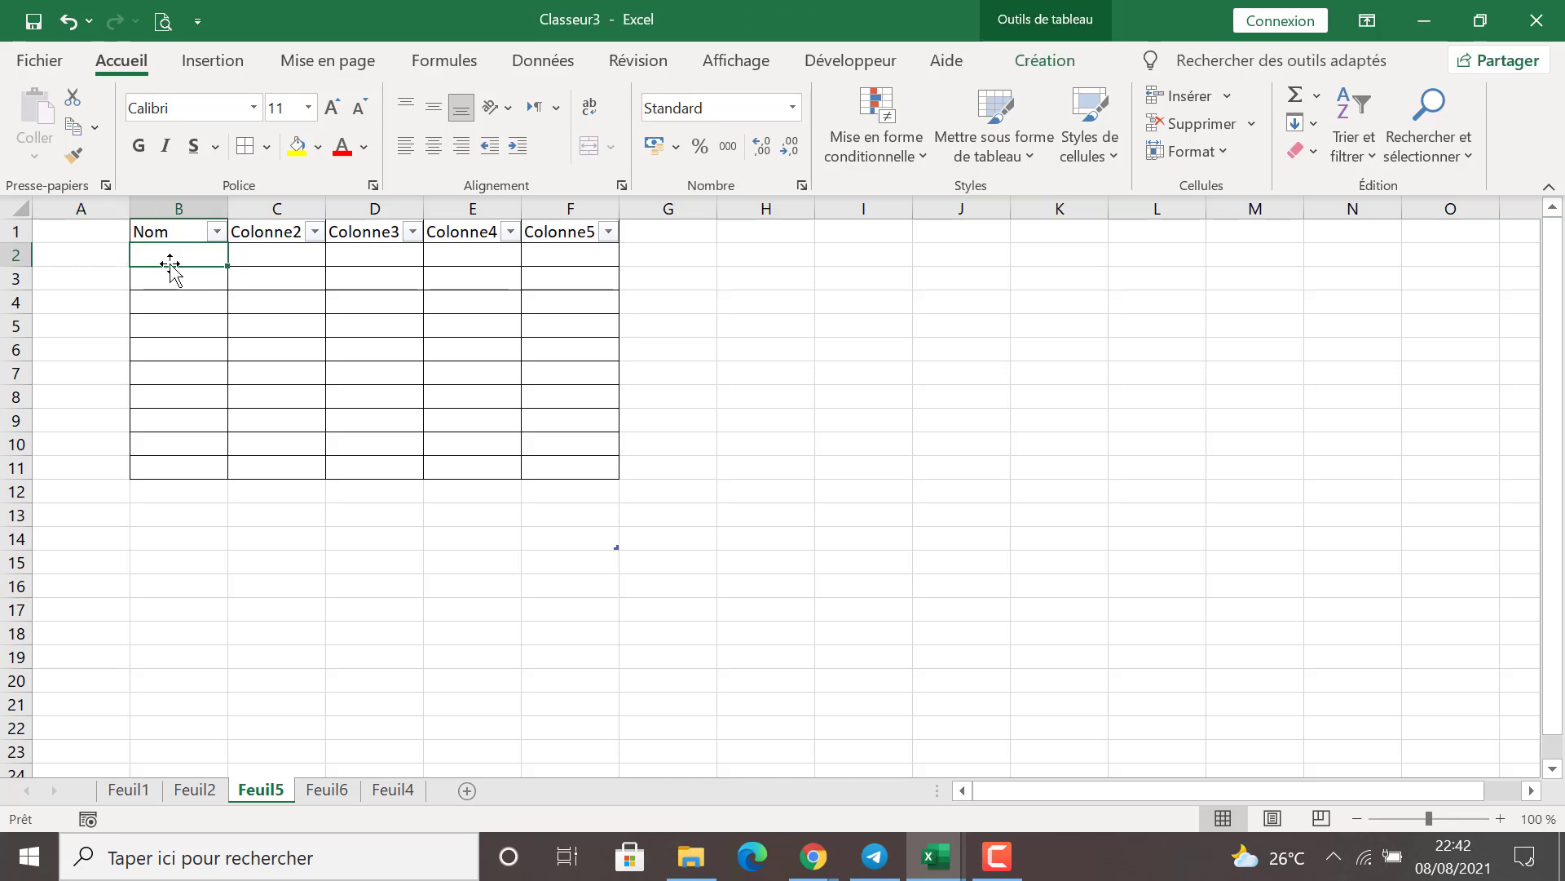
double_click(163, 259)
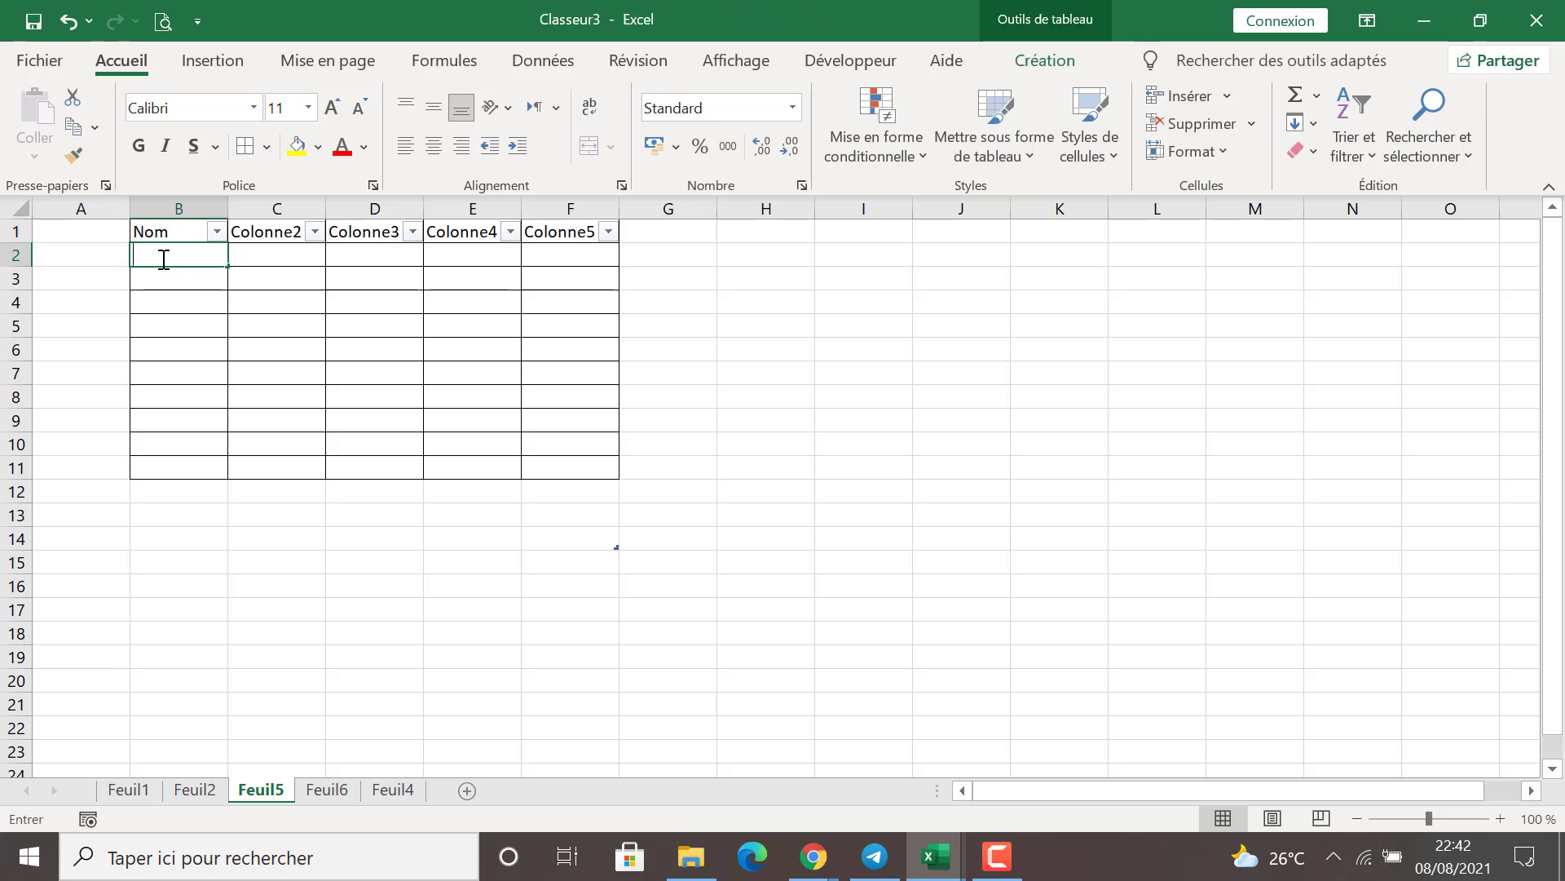
left_click(76, 253)
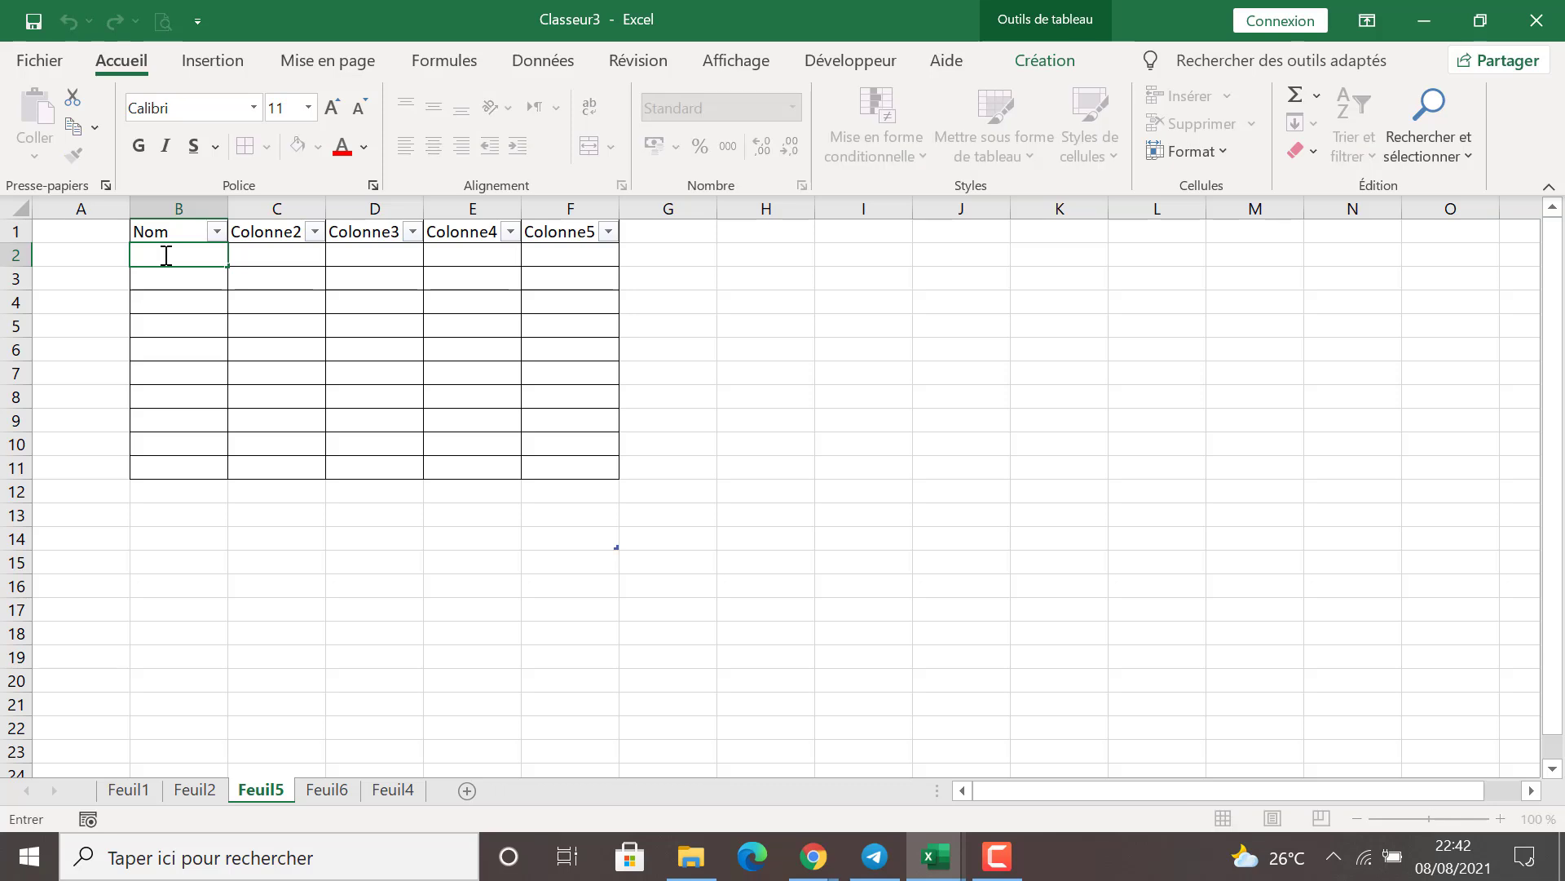
left_click(95, 254)
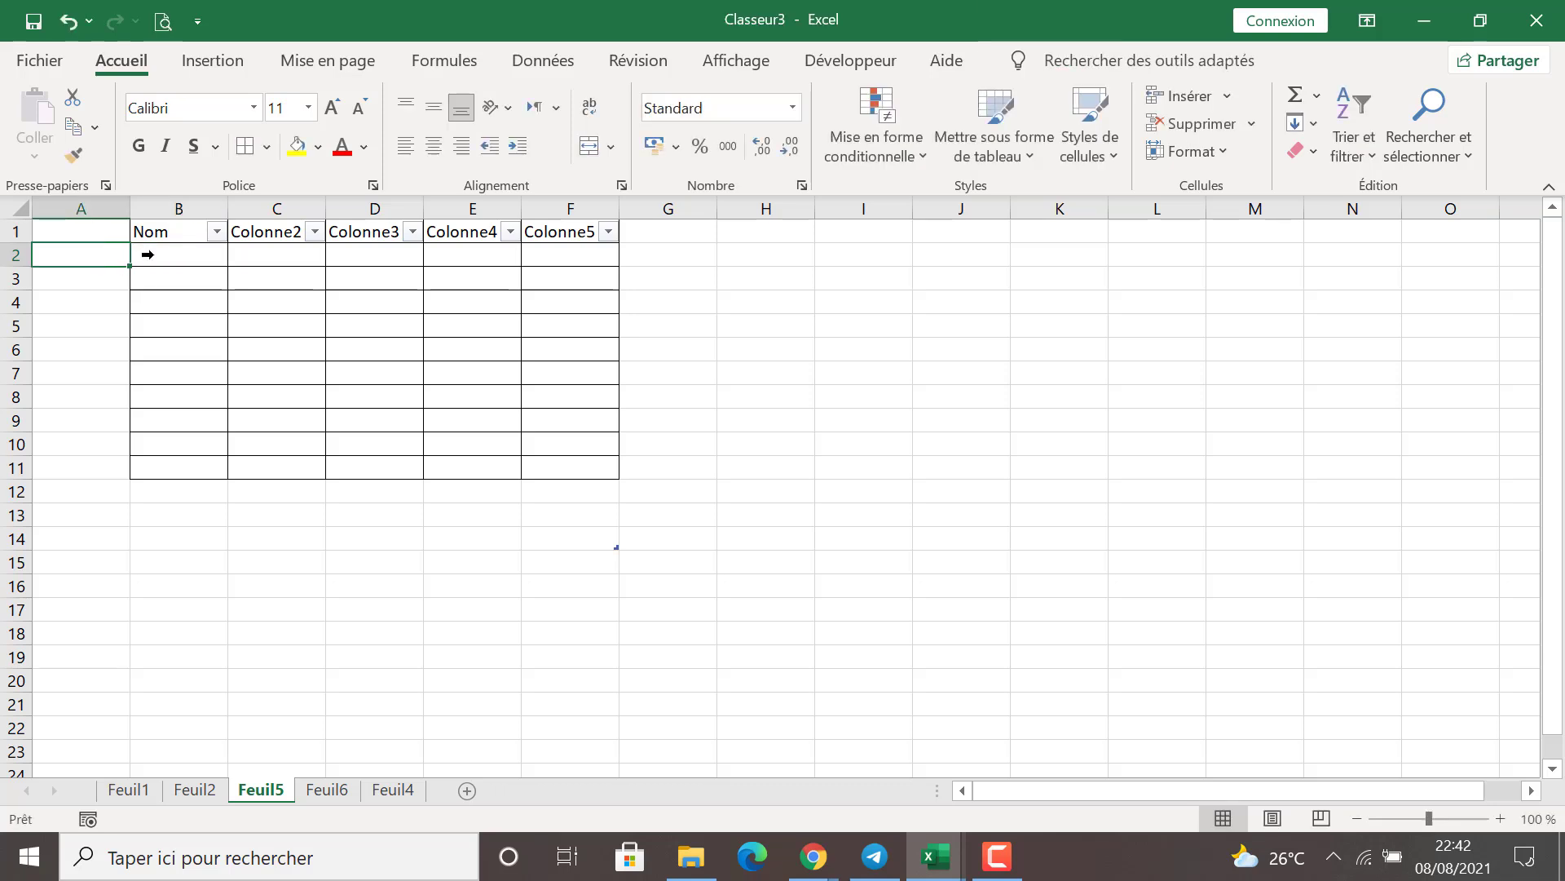
left_click(147, 255)
left_click(104, 253)
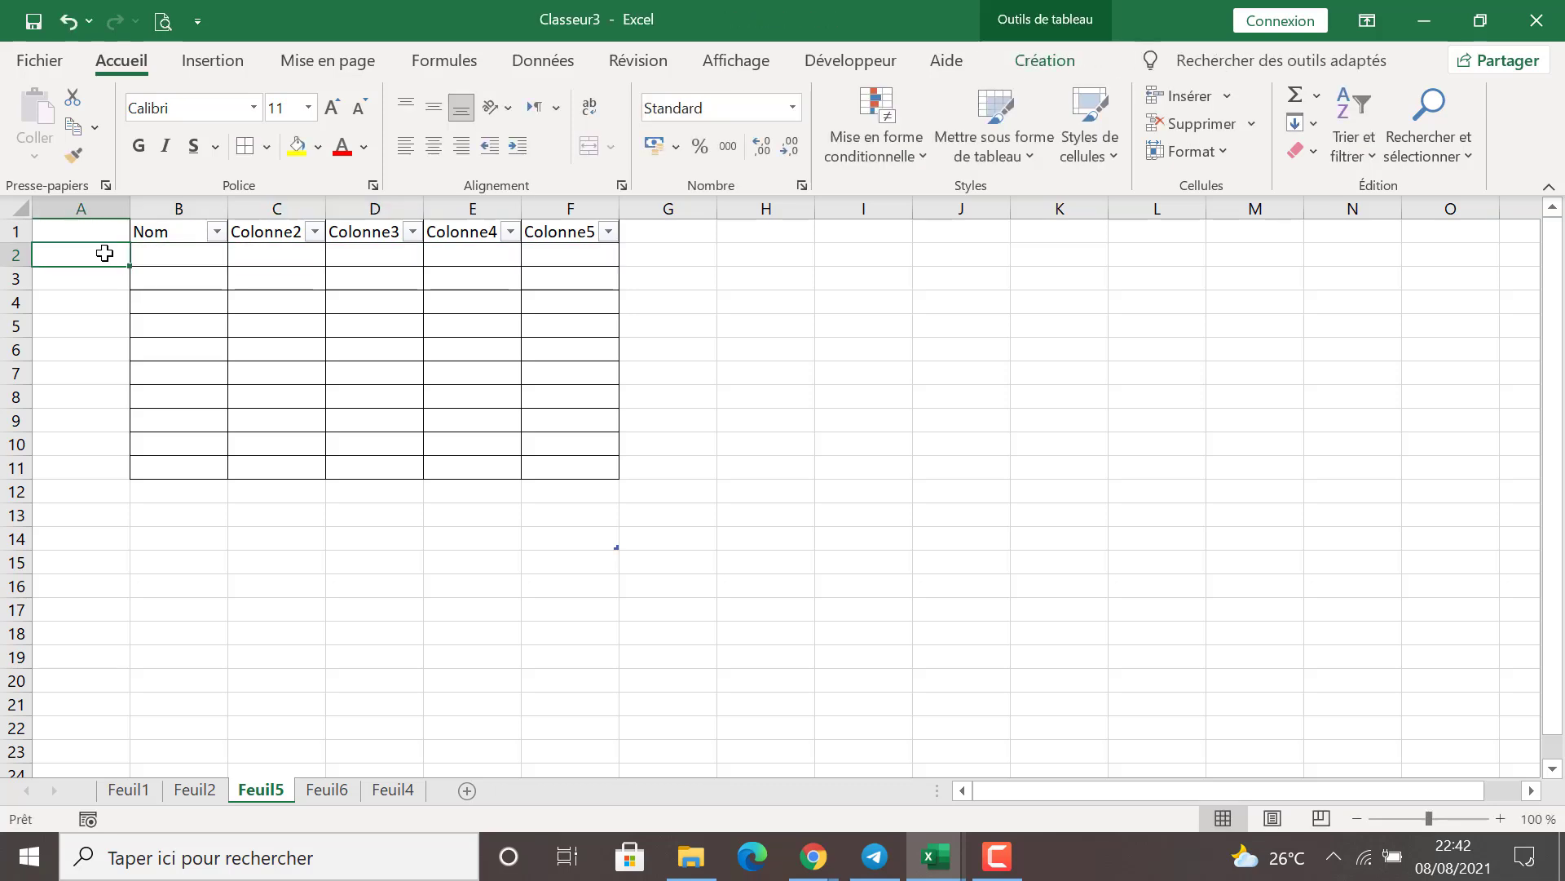
left_click(171, 259)
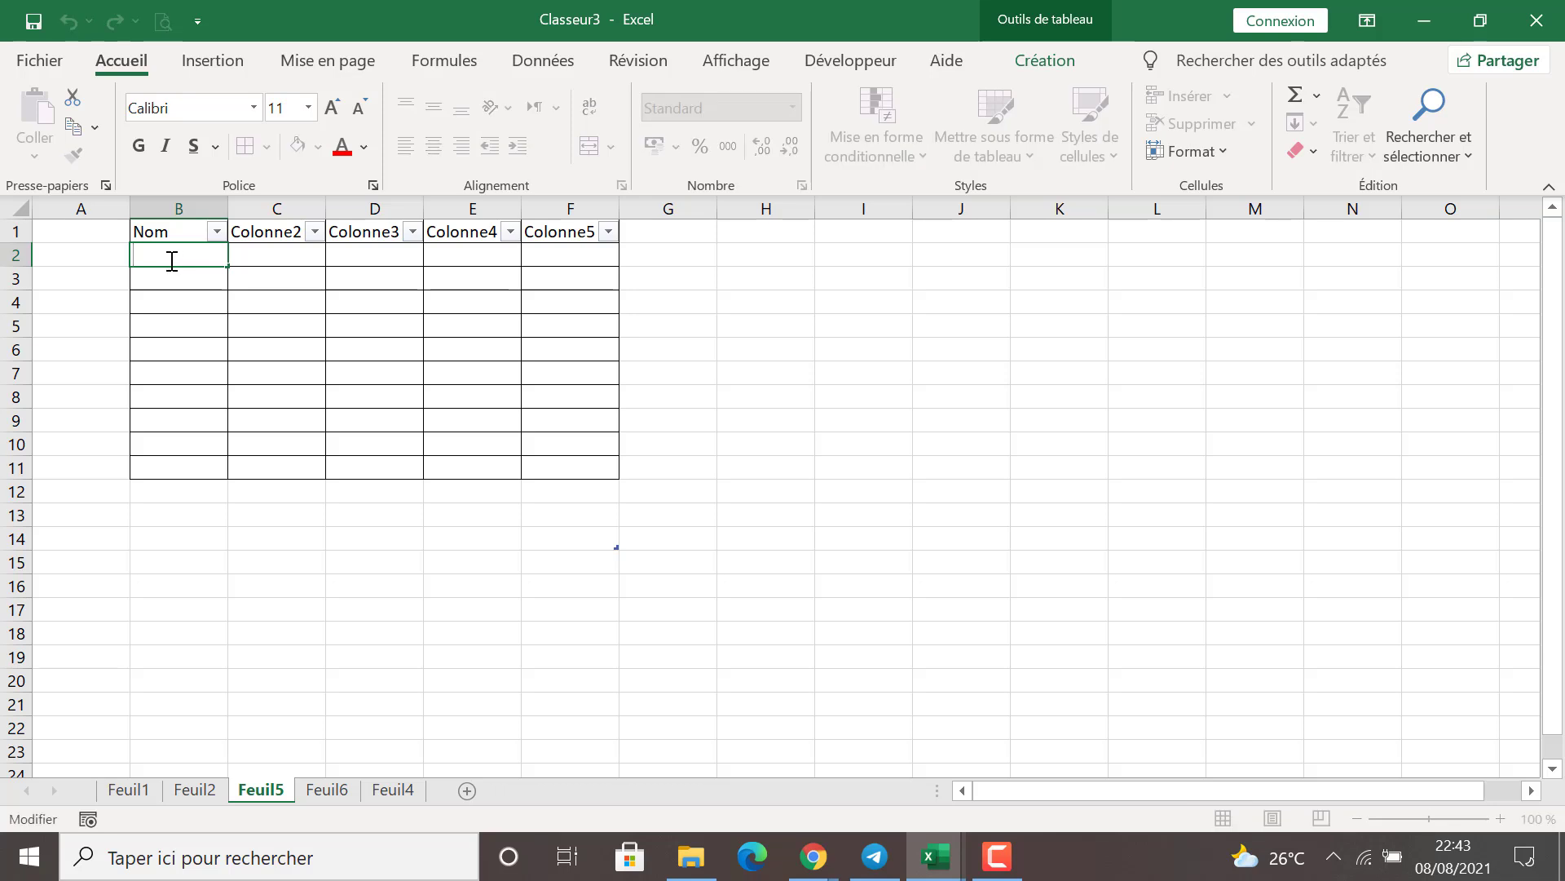
left_click(95, 254)
Step: Apply the Texte number format to cell B2 under the Nom header
right_click(141, 250)
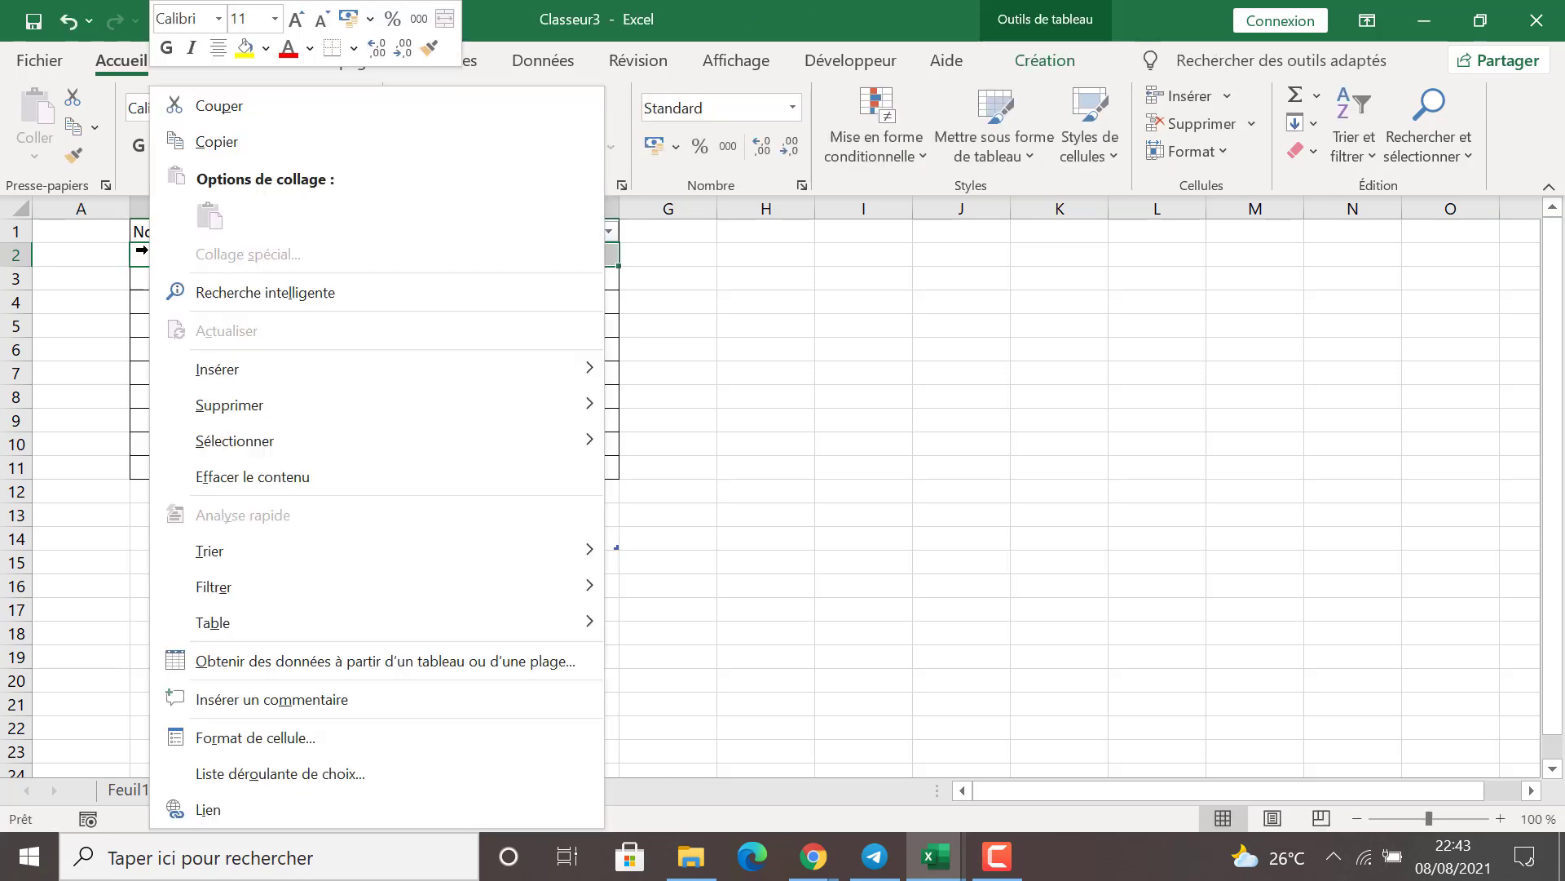
left_click(120, 254)
left_click(161, 257)
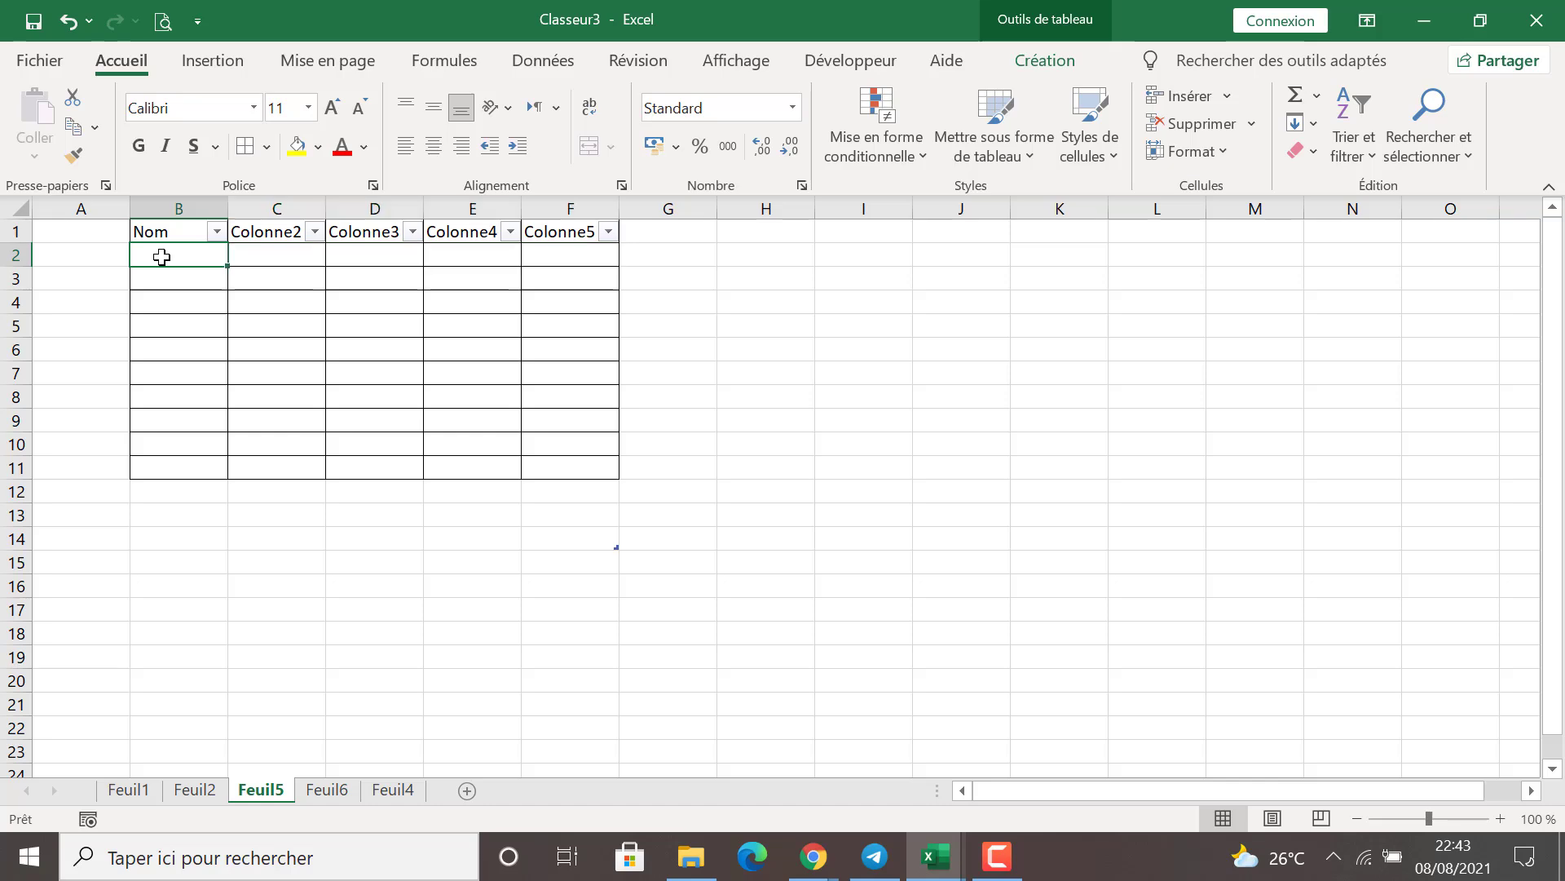
right_click(162, 257)
left_click(161, 257)
right_click(161, 257)
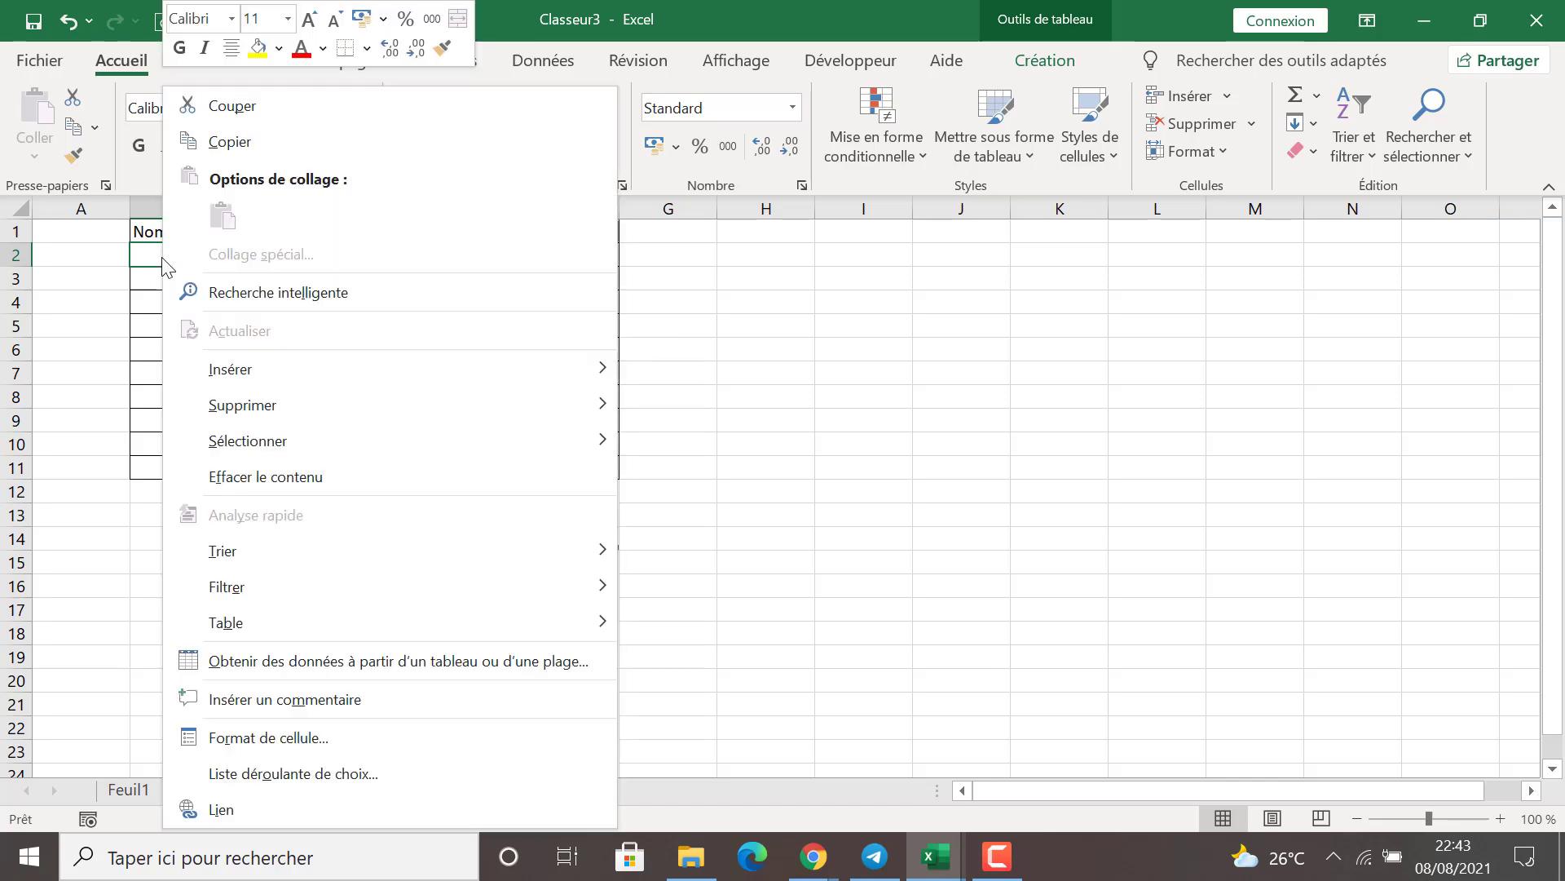
left_click(325, 737)
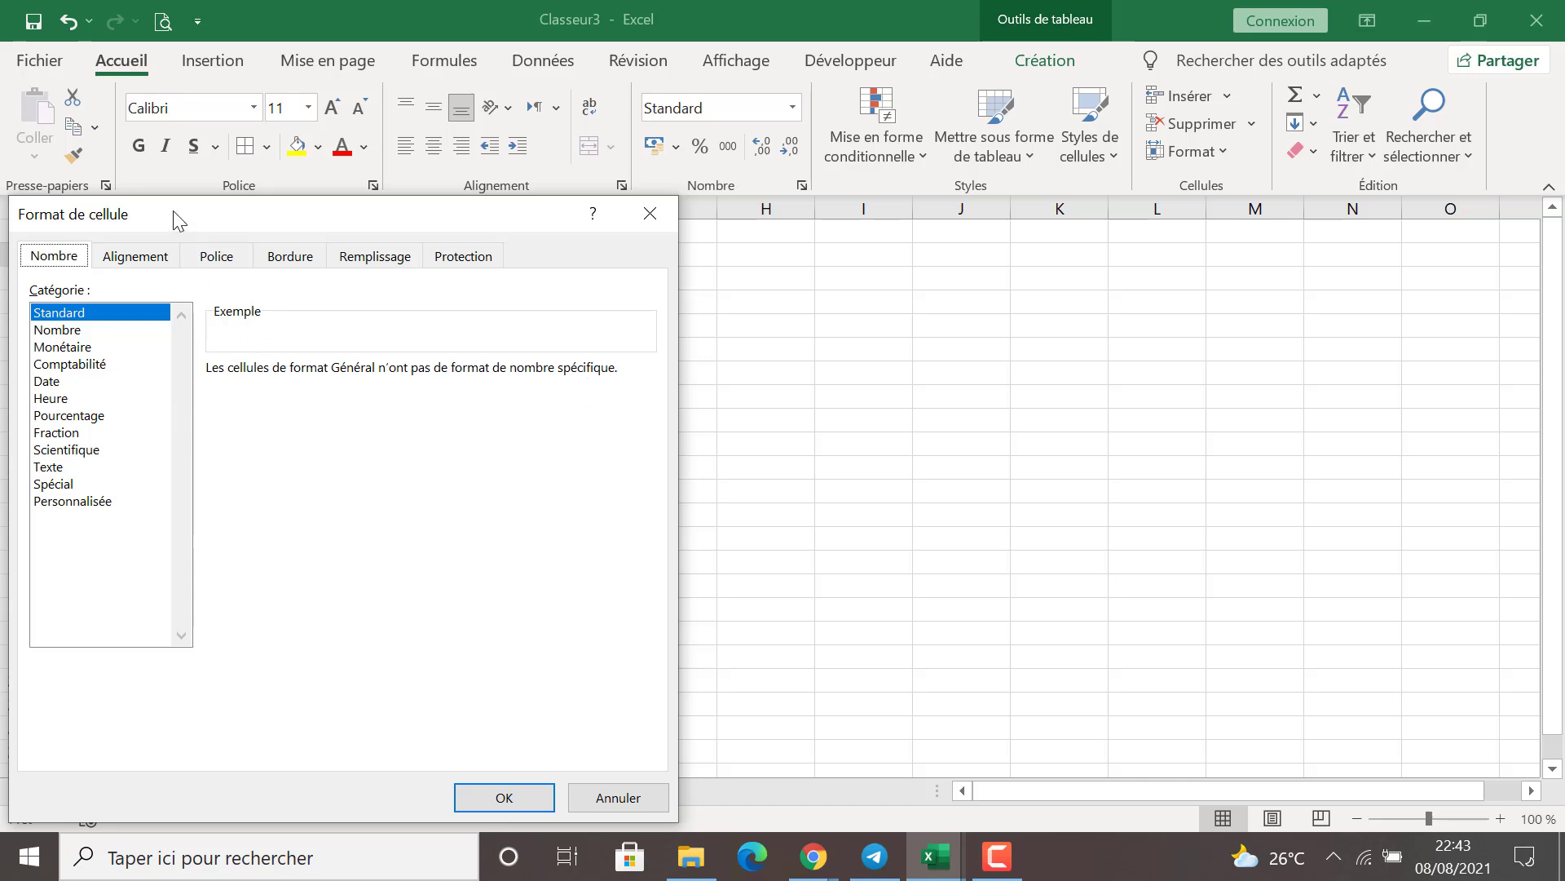
left_click_drag(176, 219, 294, 168)
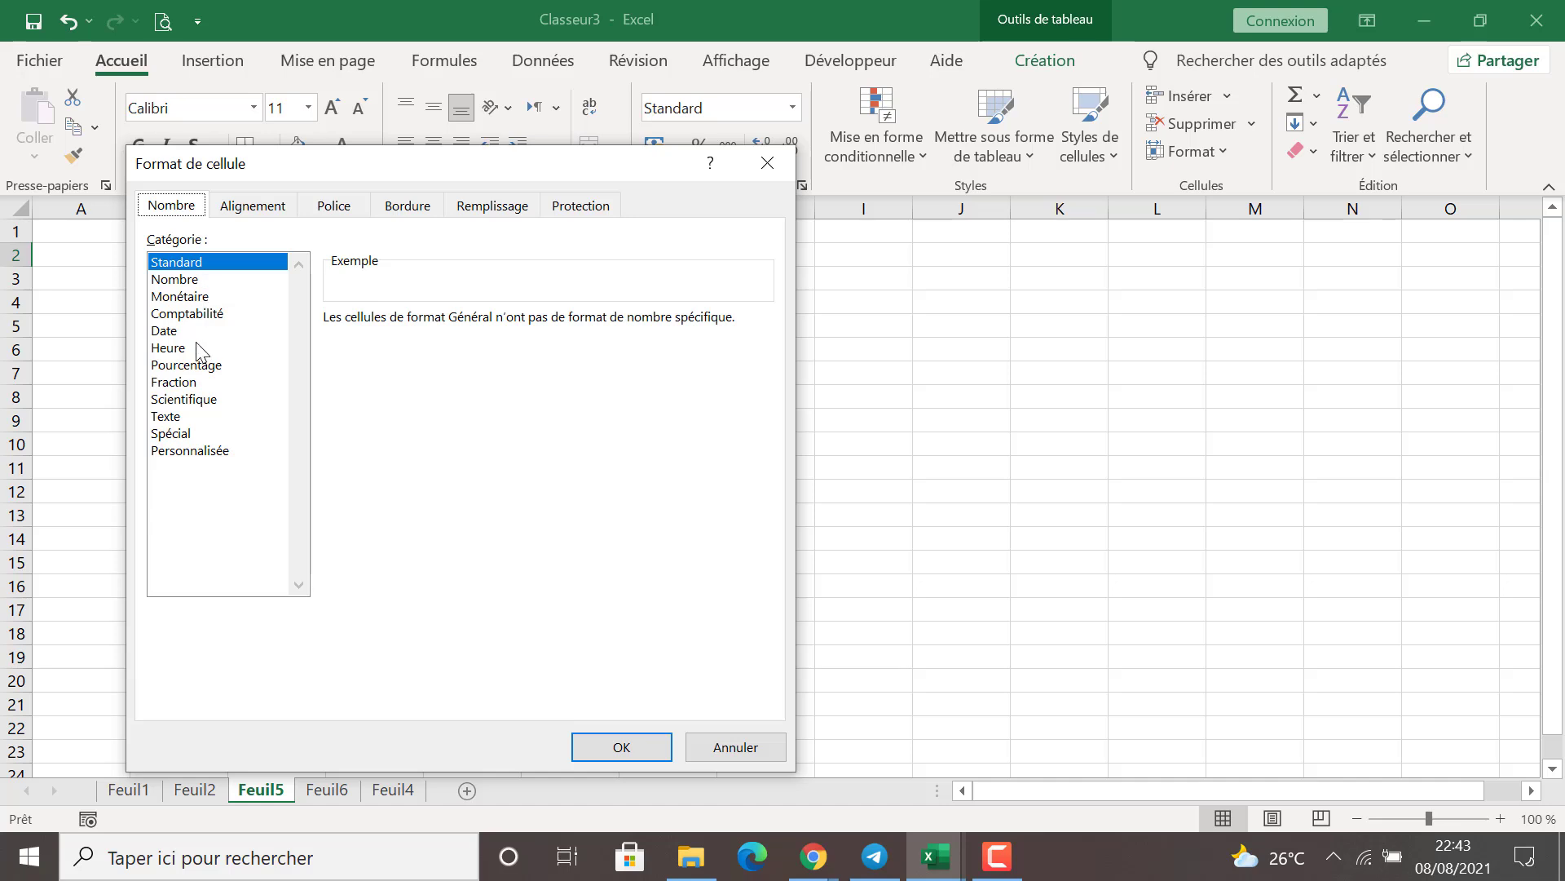
left_click(173, 416)
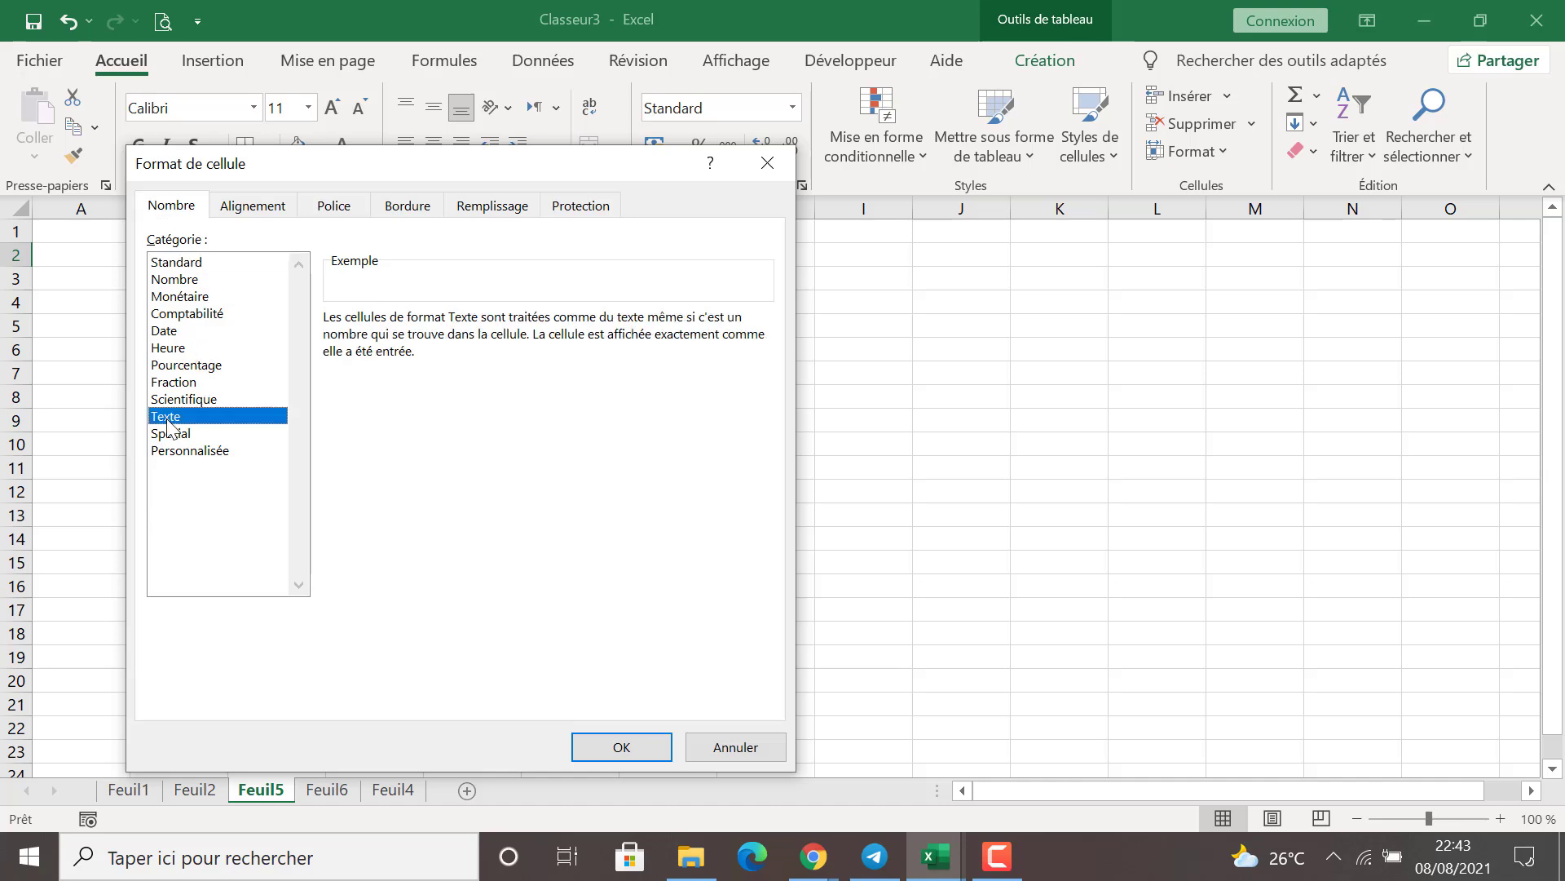
left_click(622, 746)
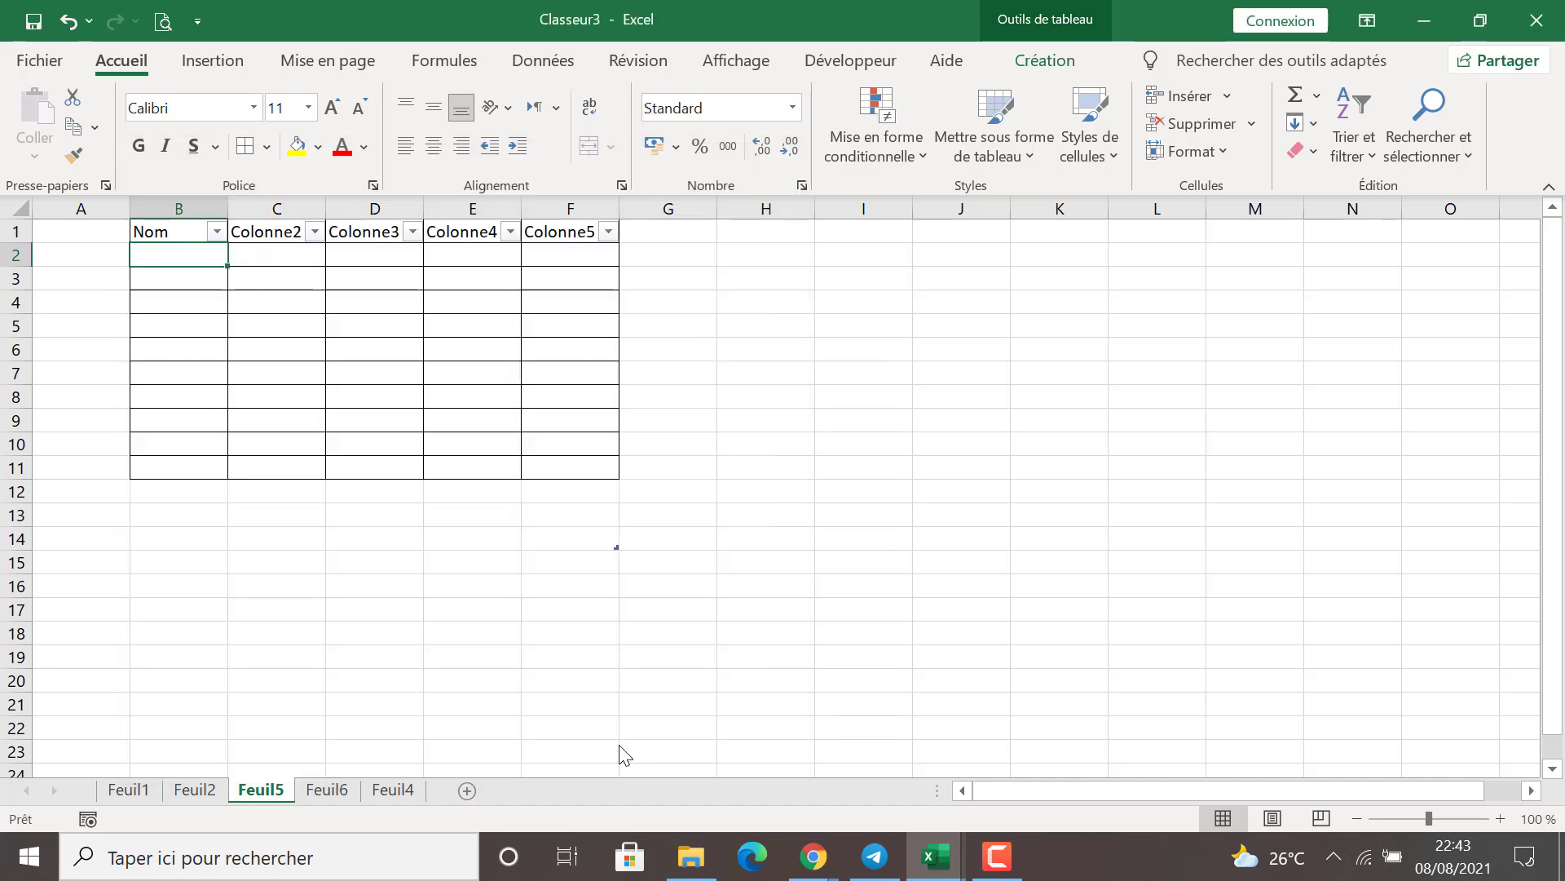
Step: Enter 1 in cell C2 and 122 in the text-formatted cell B2
double_click(190, 258)
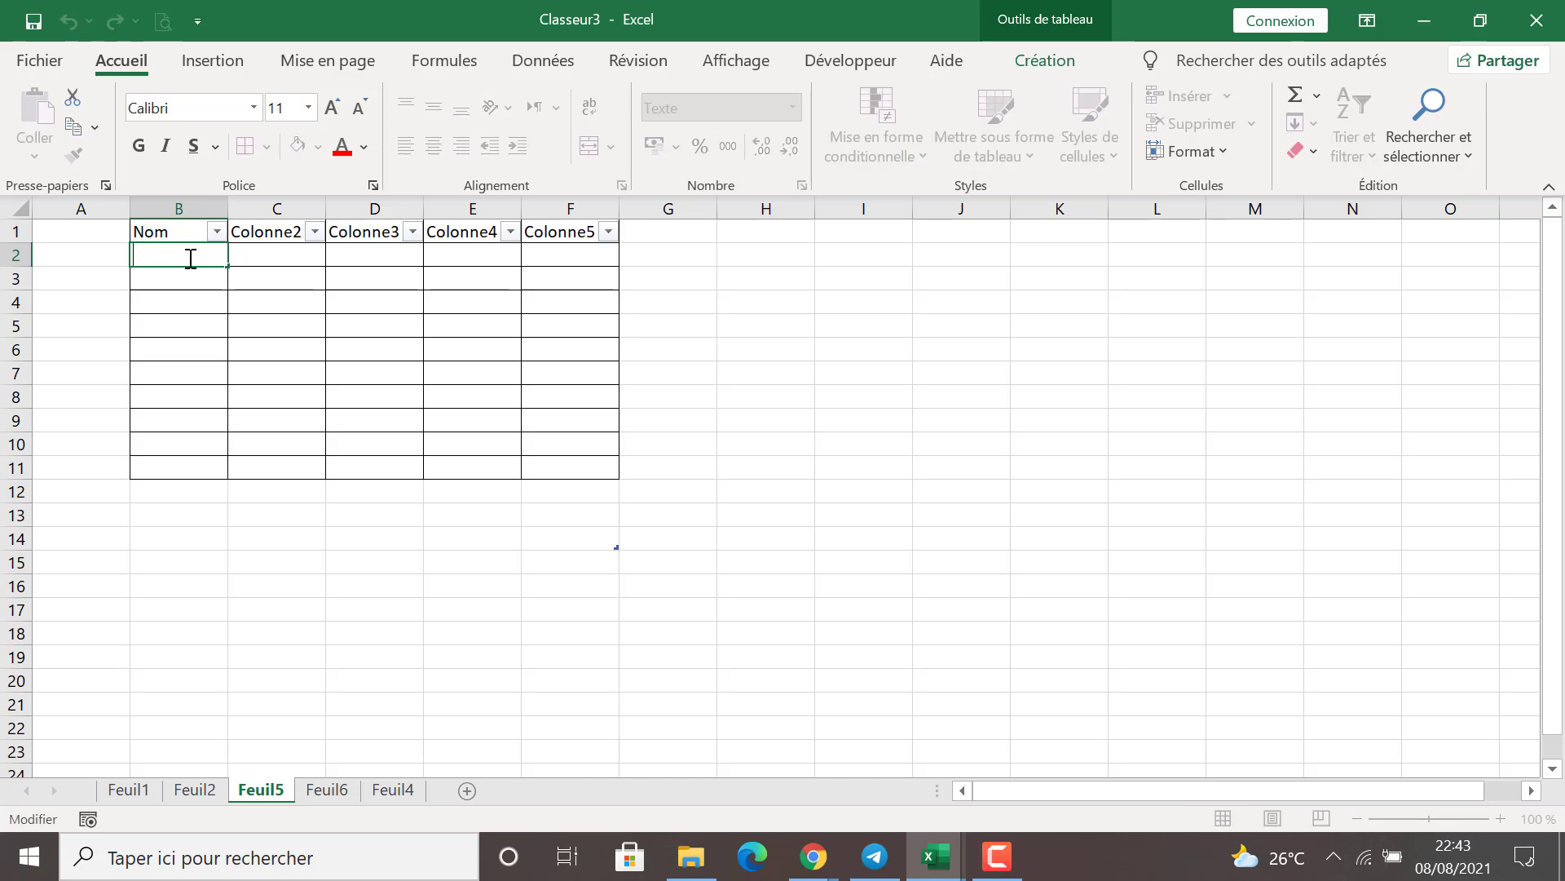
type("&")
key("Tab")
type("1")
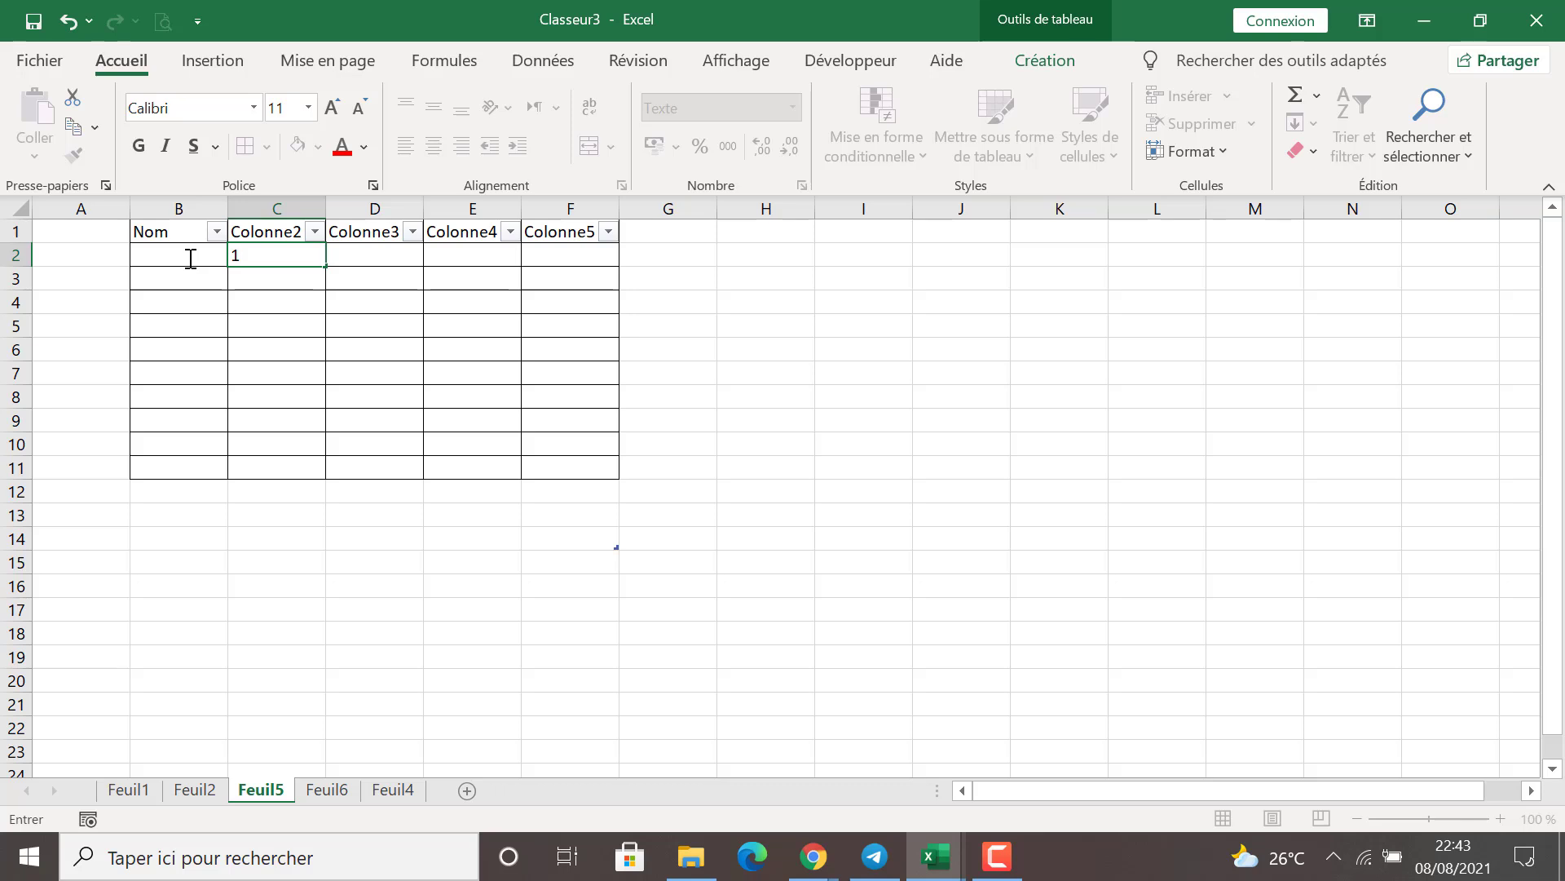
left_click(186, 255)
double_click(187, 255)
type("122")
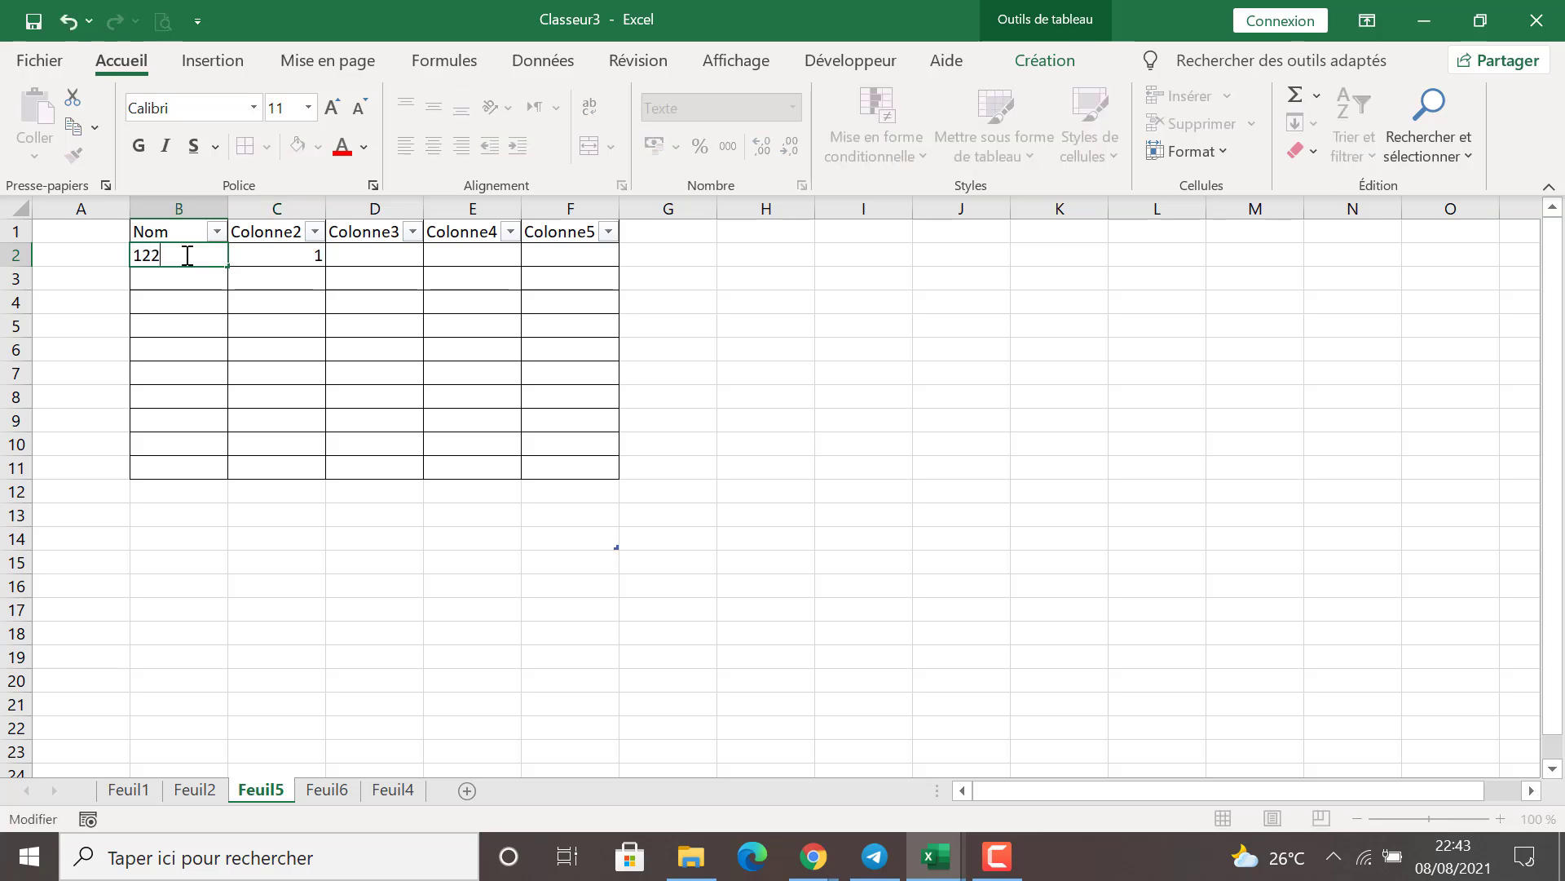
key("Return")
left_click(175, 254)
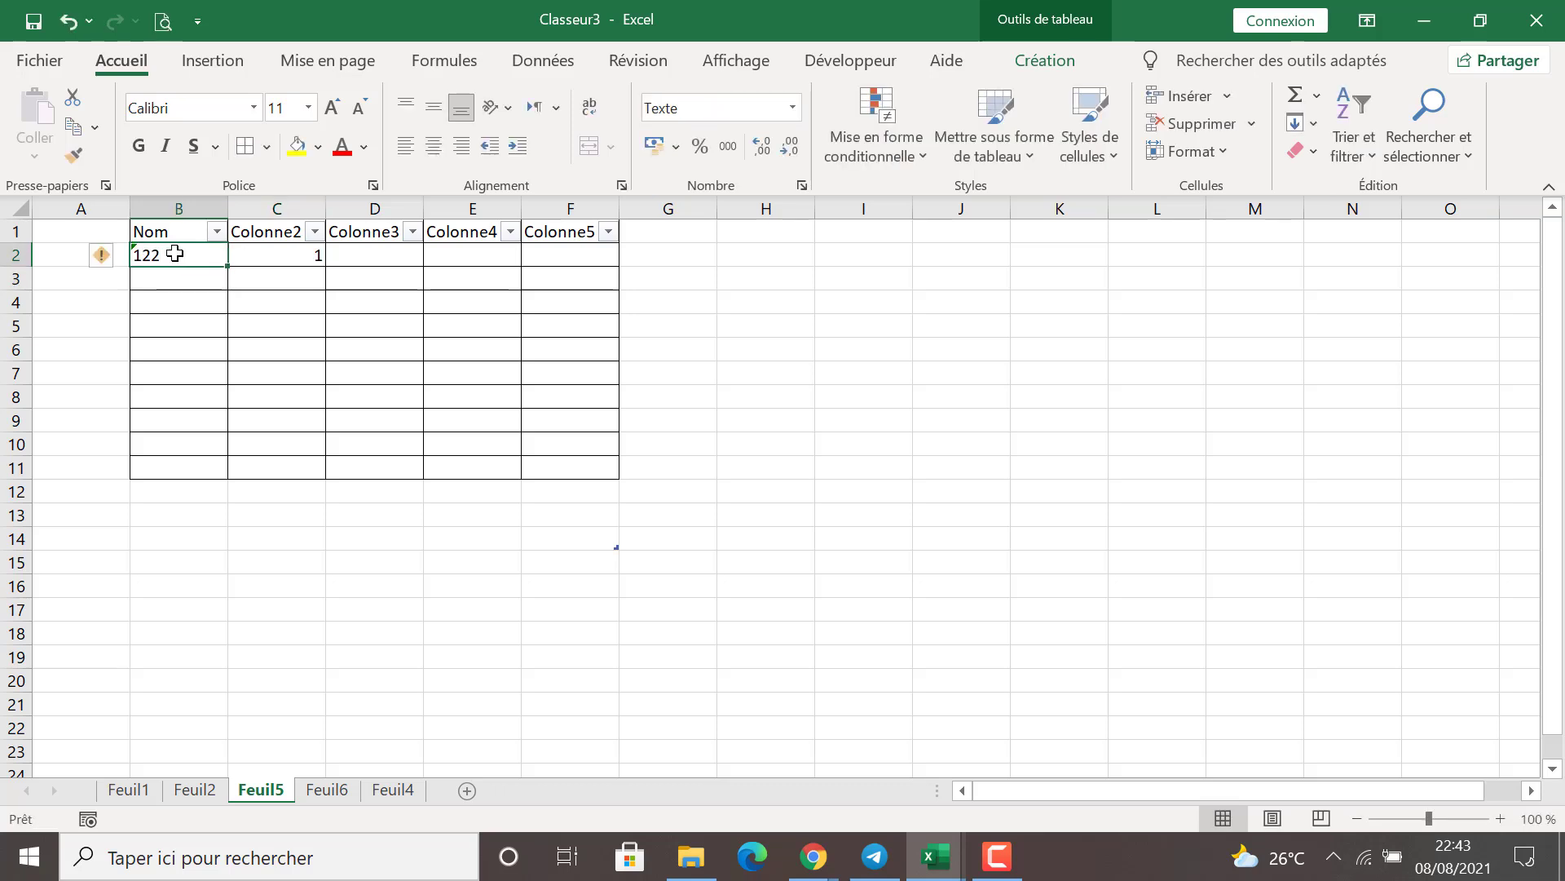
Step: Examine the error-checking options offered for cell B2 and close them without choosing any
left_click(107, 253)
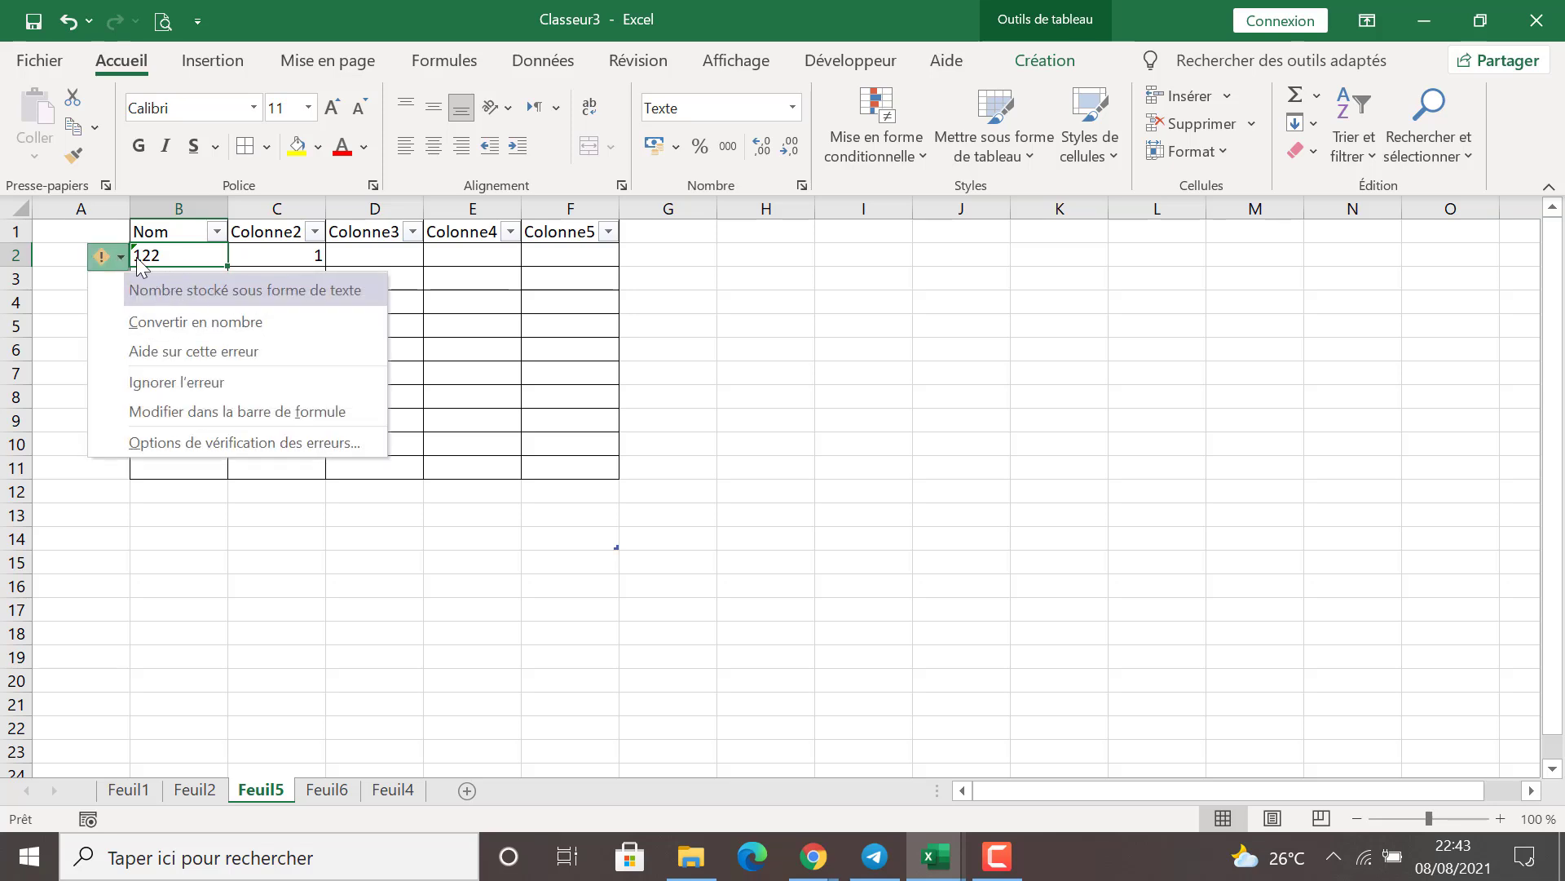
left_click(171, 257)
left_click(143, 255)
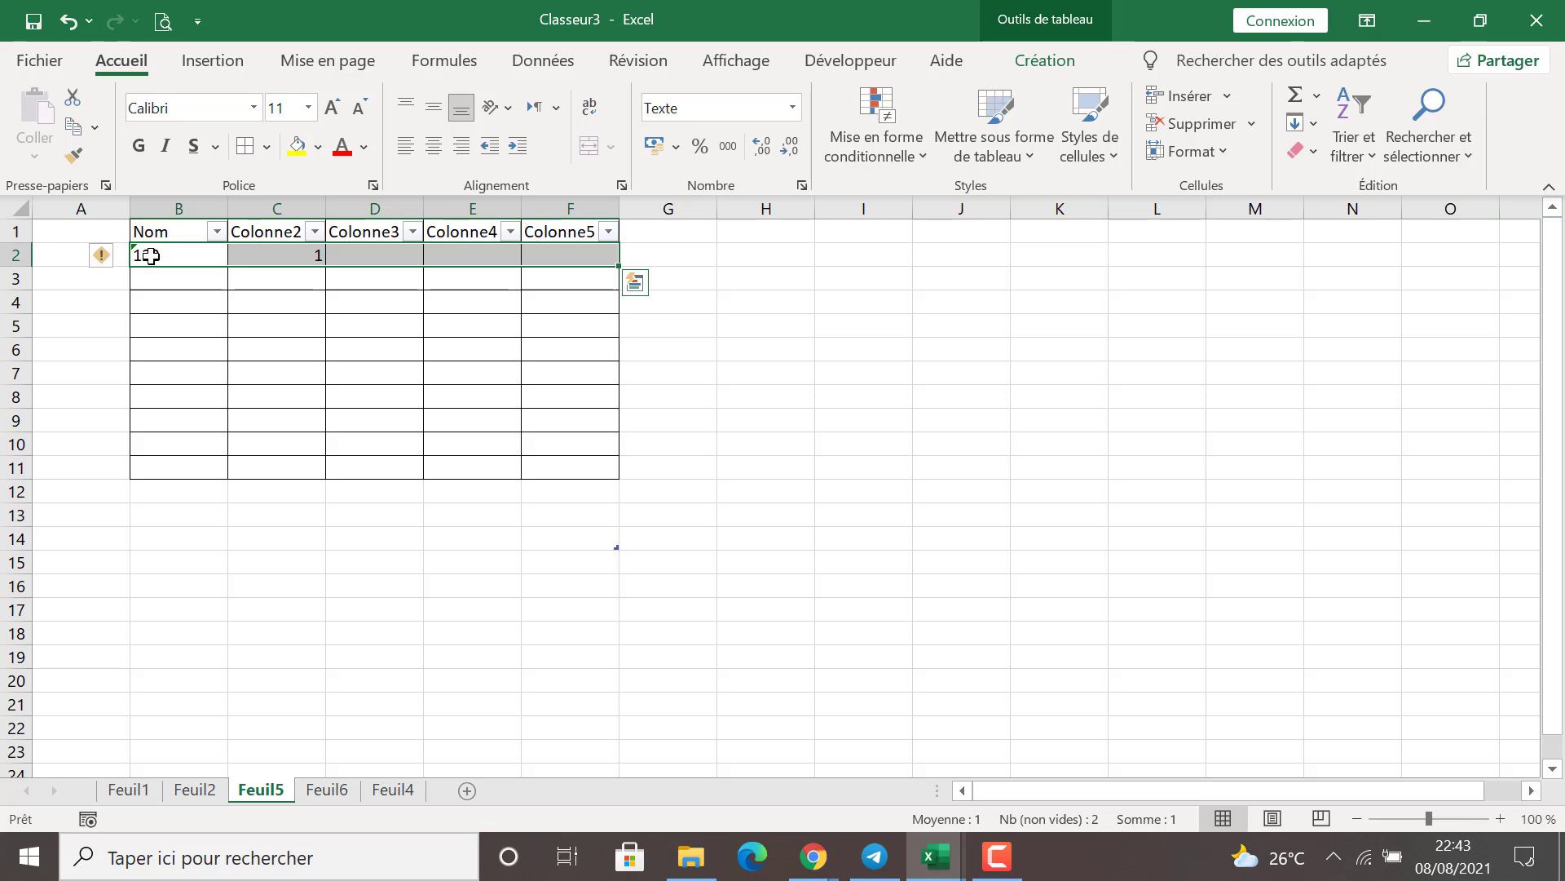
Step: Replace the entry in cell B2 with a different number
double_click(171, 255)
double_click(171, 255)
key("BackSpace")
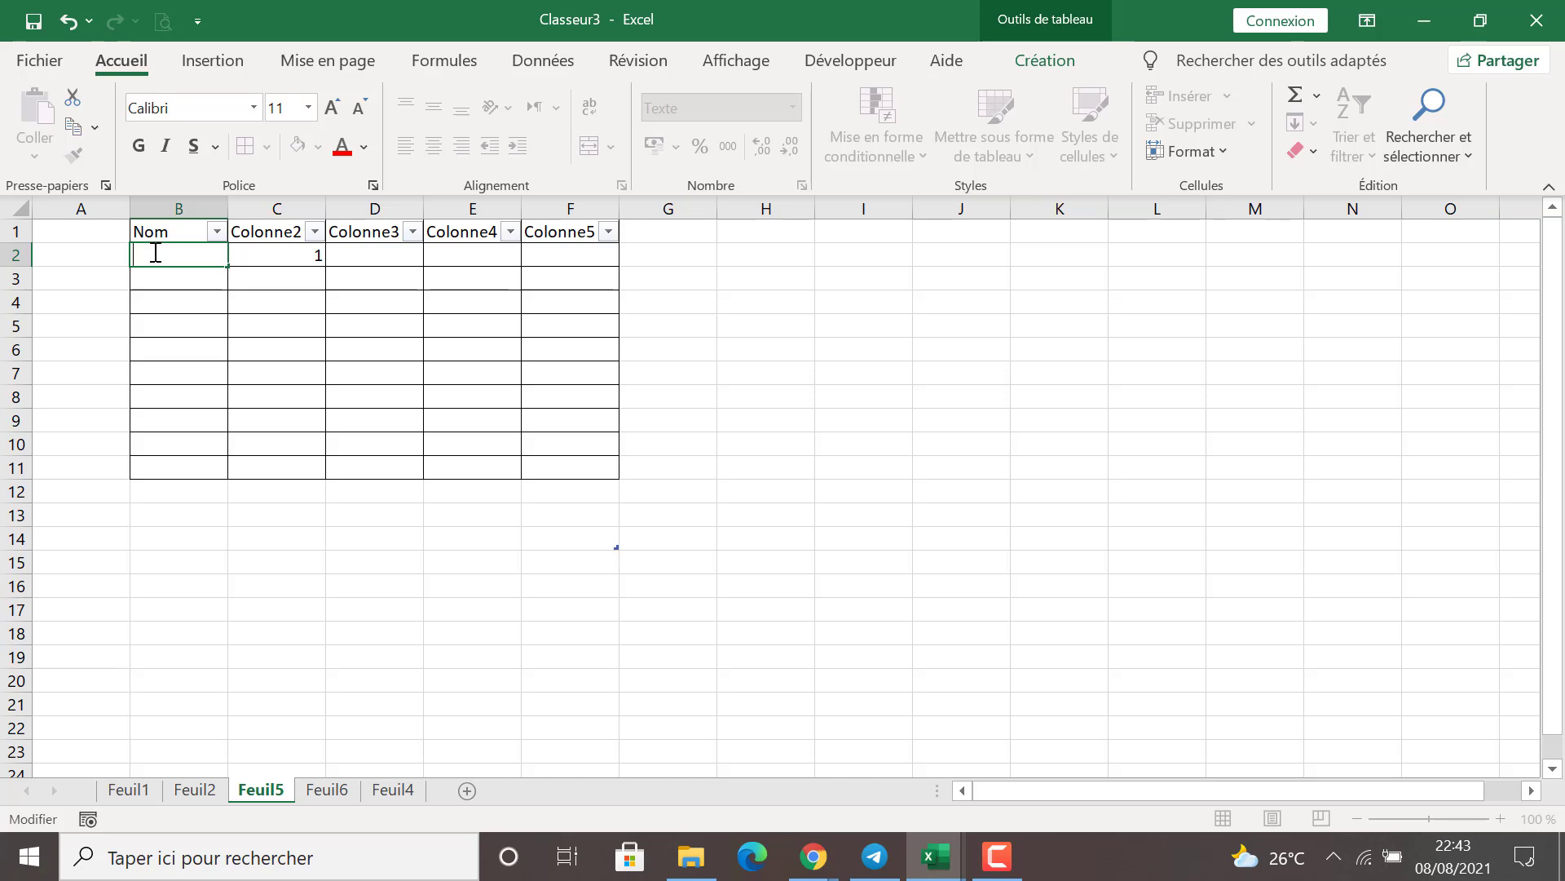
key("Return")
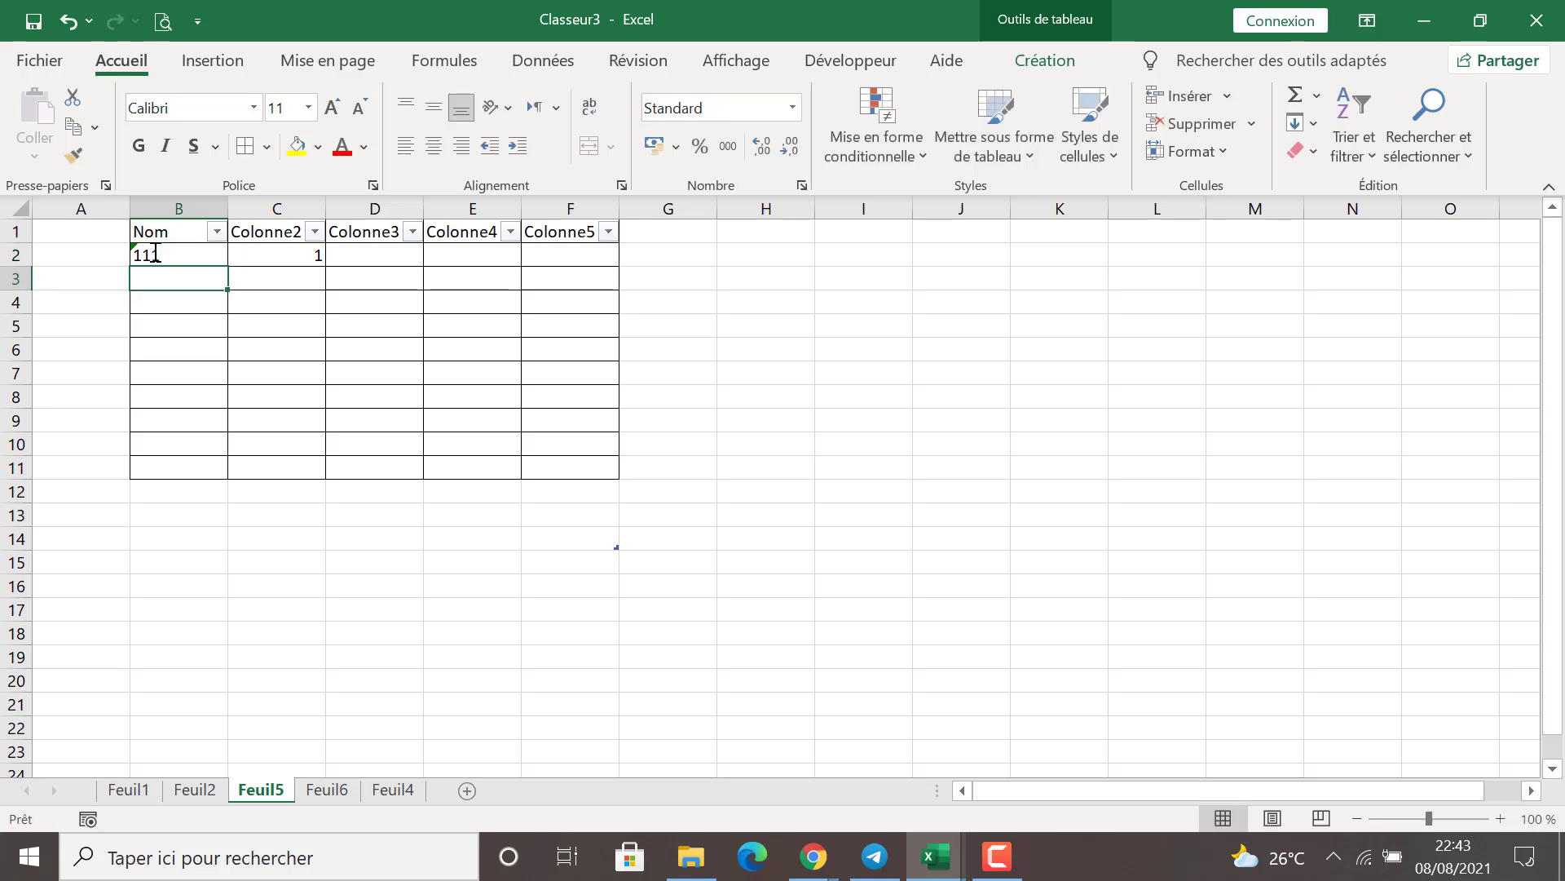
Step: Replace the number in cell B2 with the text AZZDDDD
left_click(165, 253)
double_click(167, 253)
key("BackSpace")
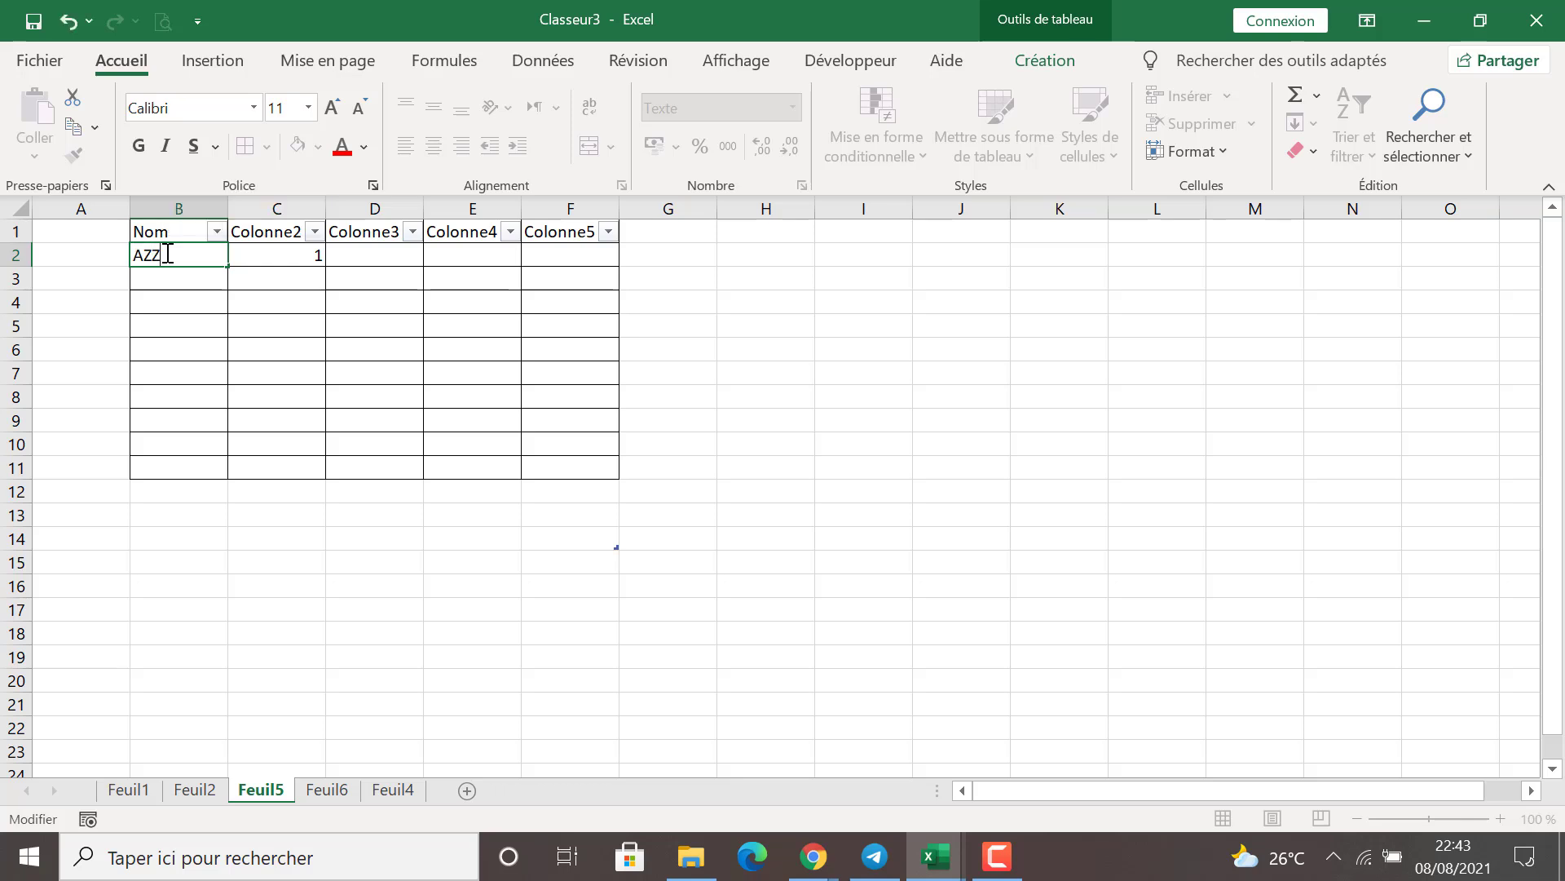
key("Return")
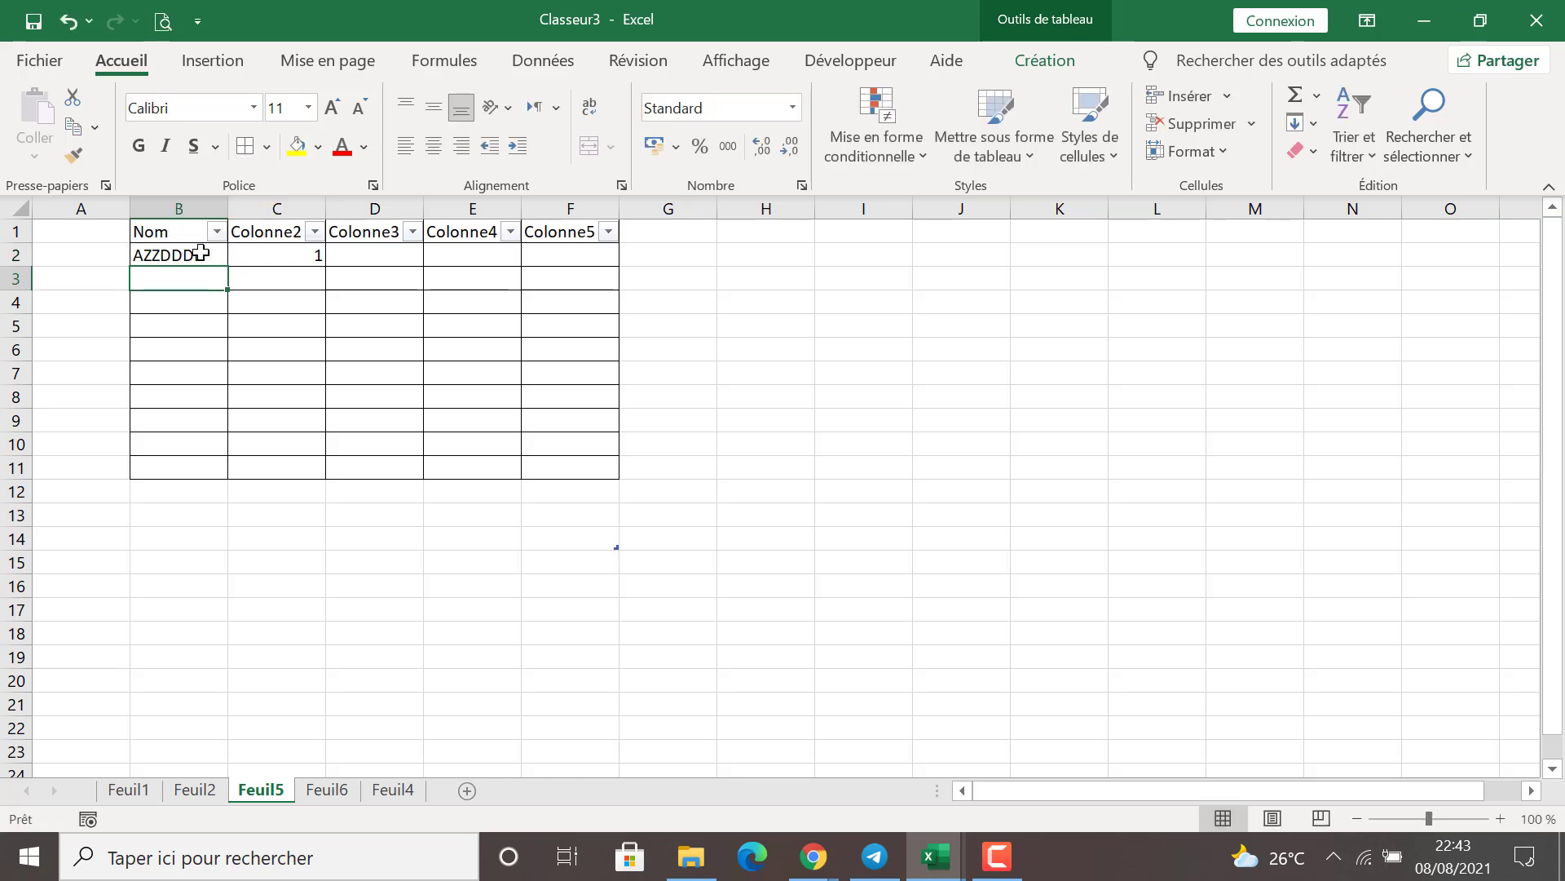
left_click(99, 257)
left_click(155, 254)
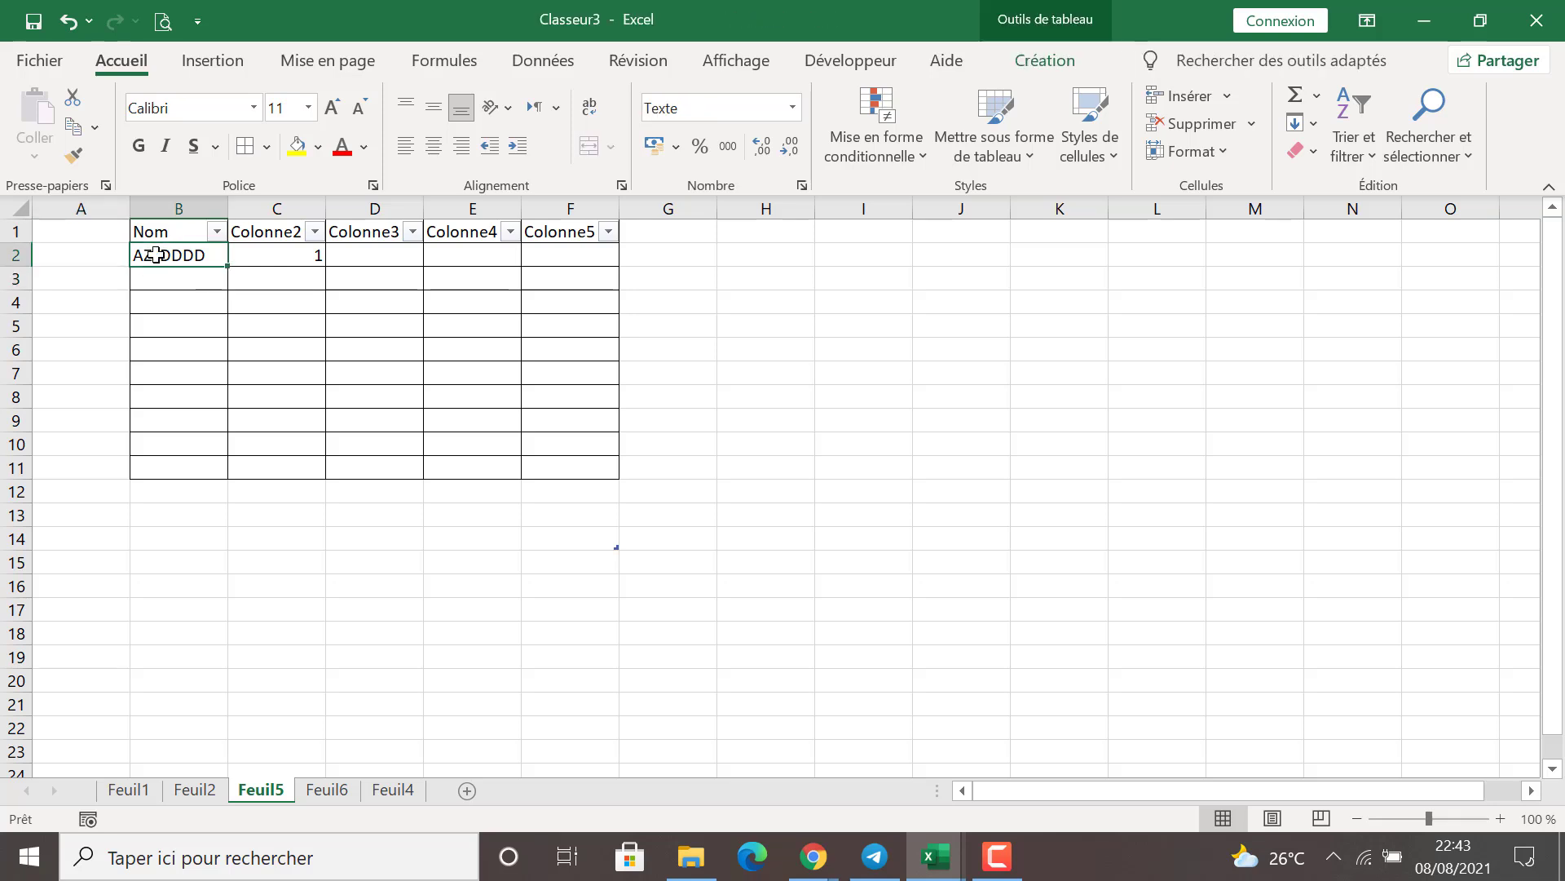
left_click(97, 258)
left_click(210, 274)
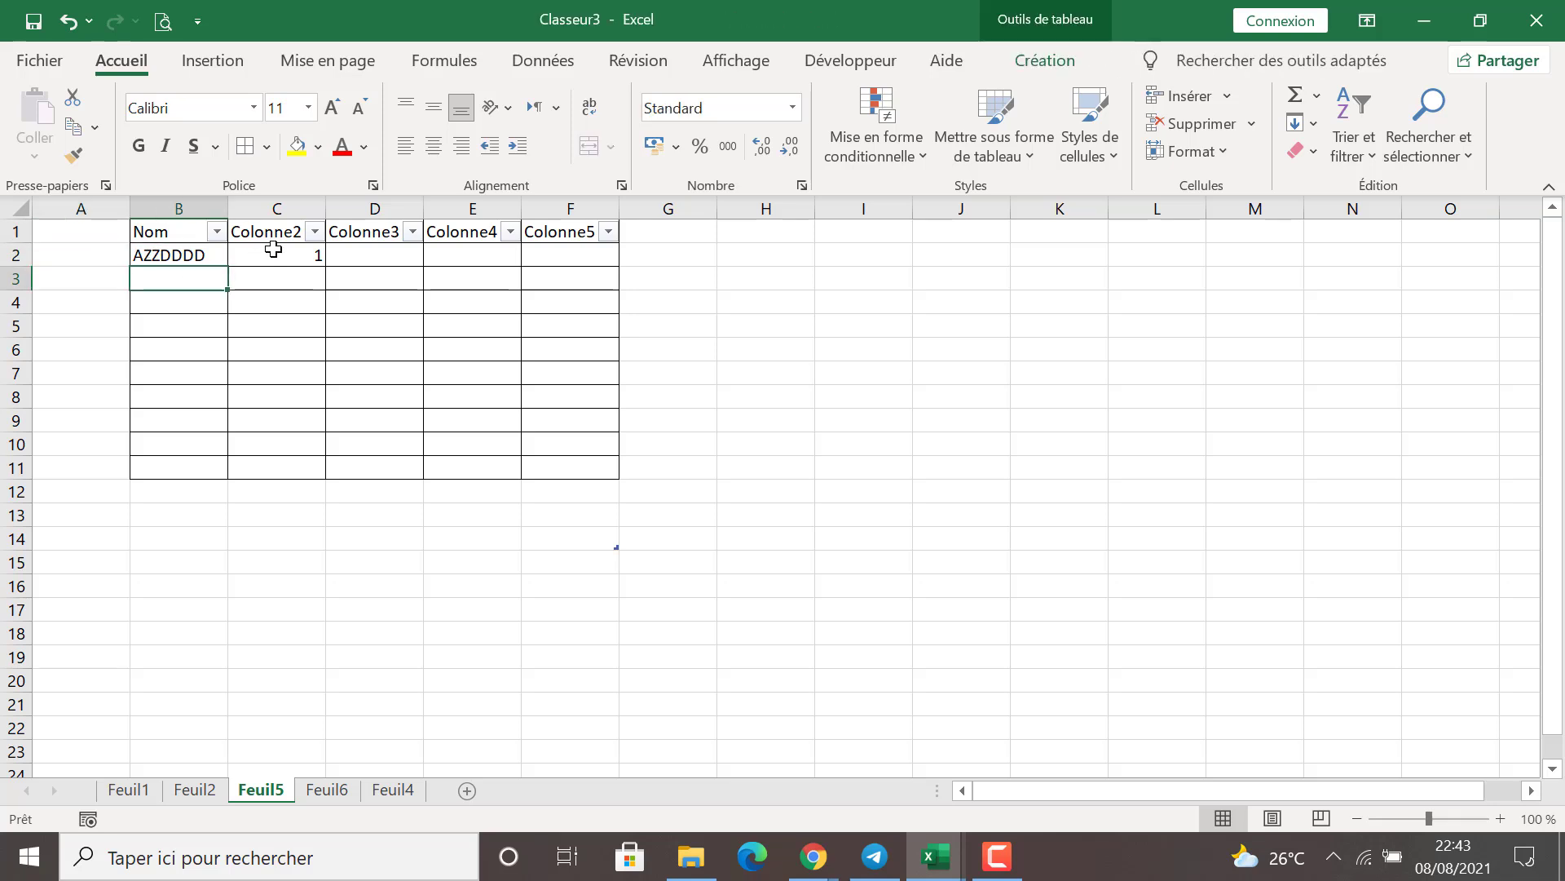
Step: Clear the value from cell C2 under Colonne2
left_click(273, 250)
double_click(274, 249)
key("BackSpace")
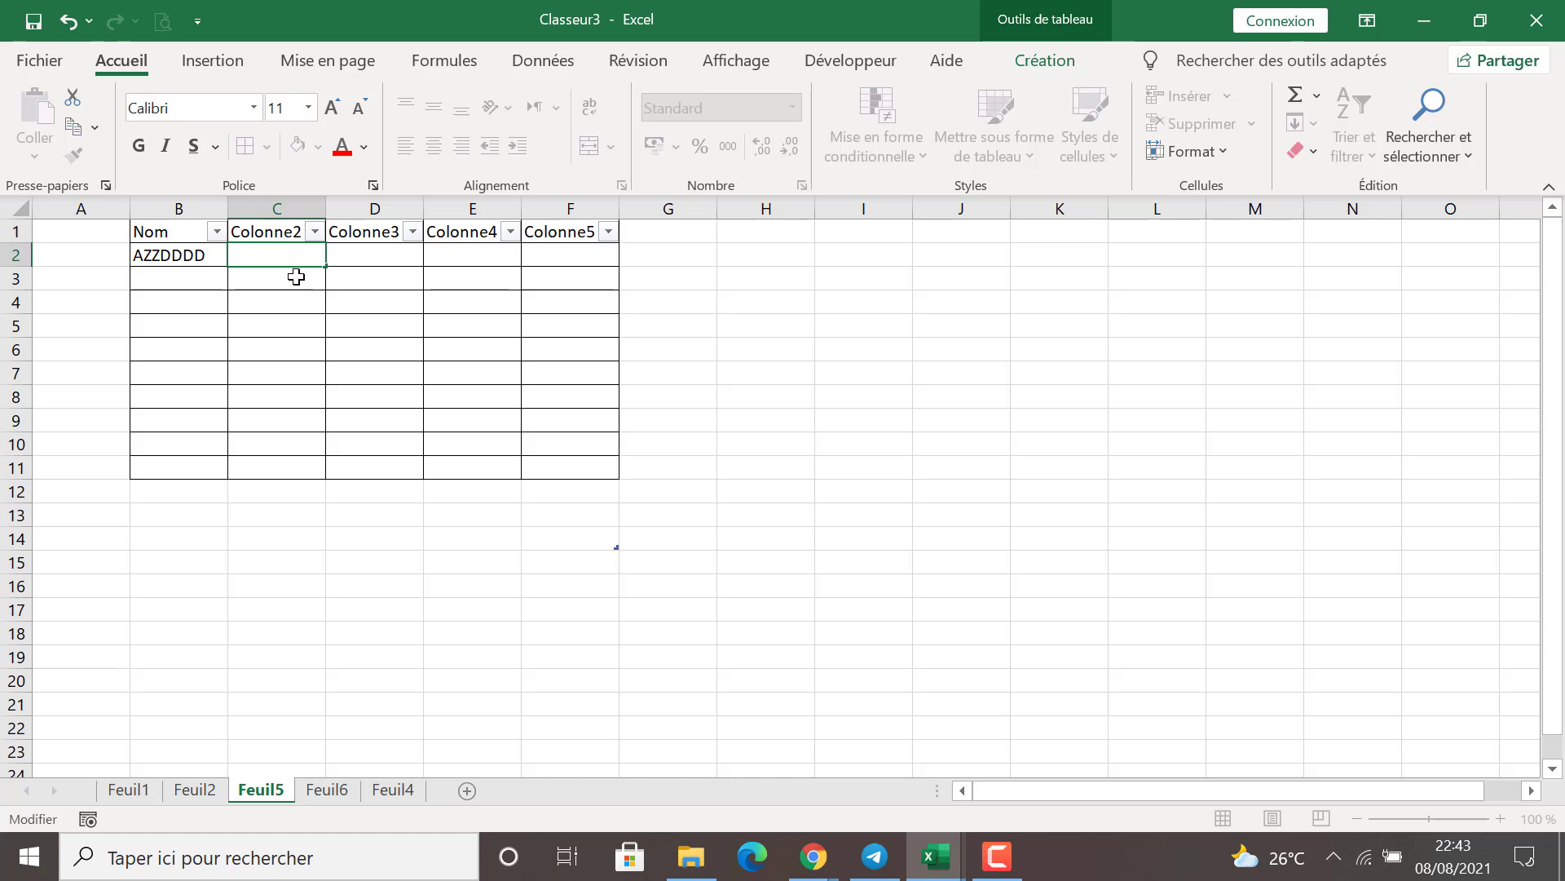
left_click(296, 277)
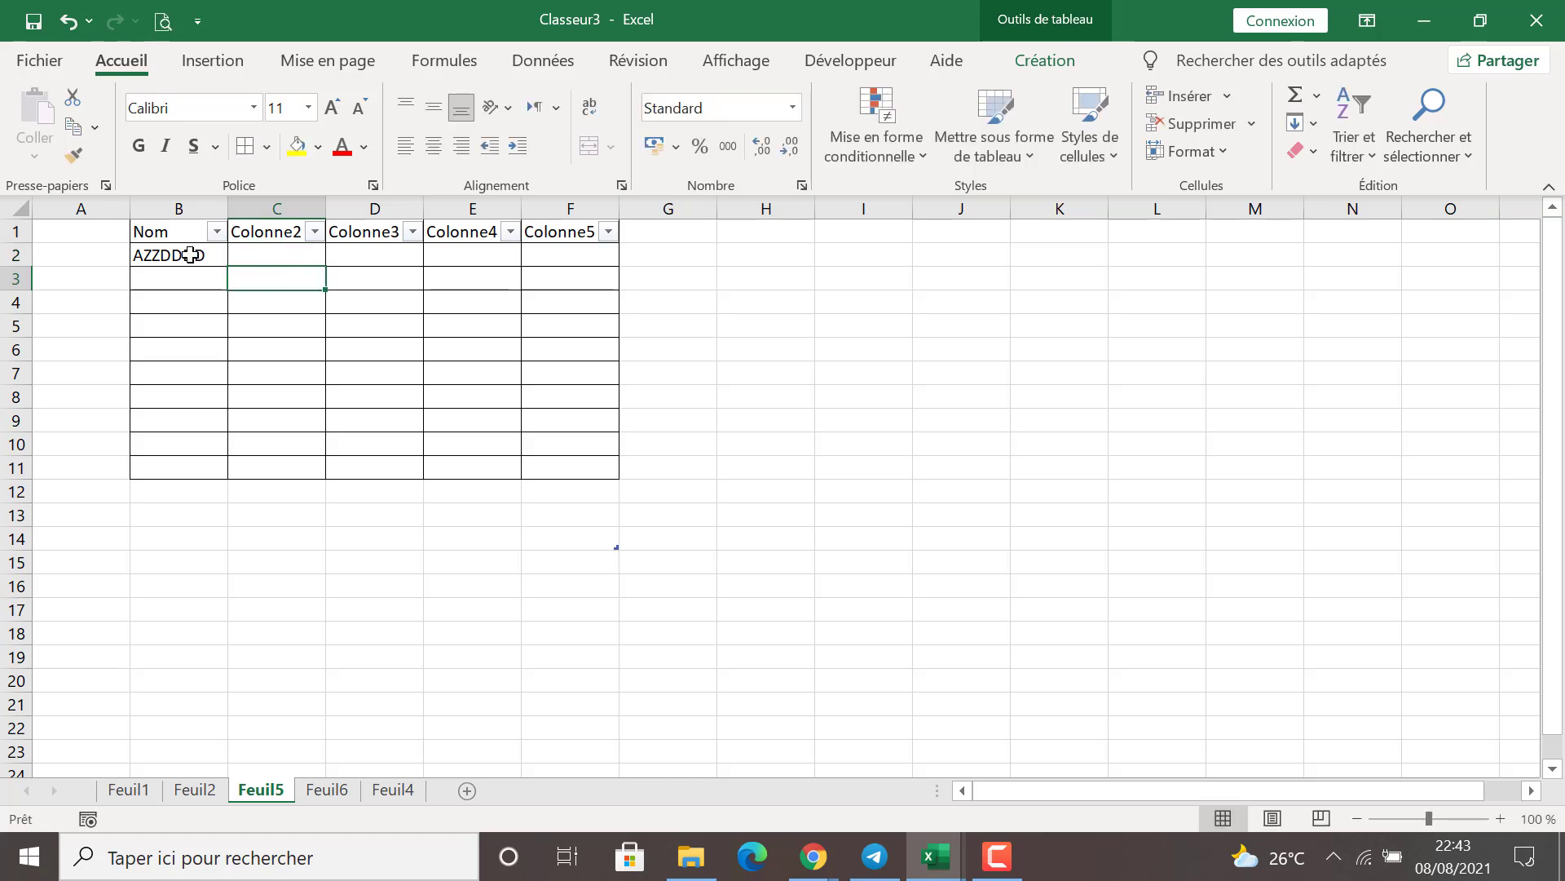
Step: Rename the Colonne2 header in cell C1 as Note
left_click(243, 258)
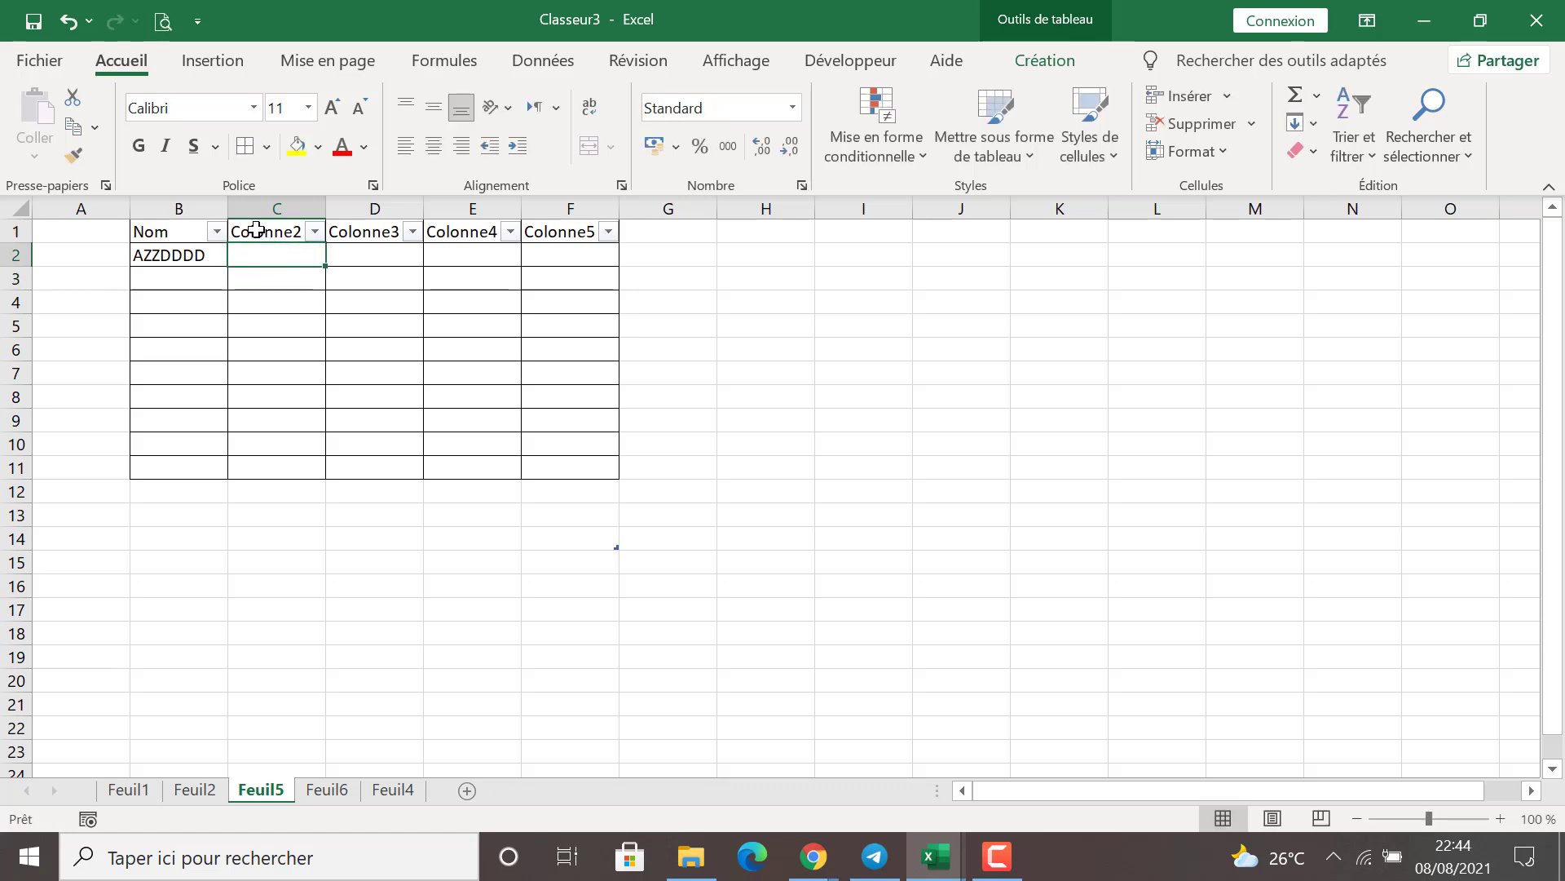
double_click(258, 231)
double_click(258, 231)
type("nO")
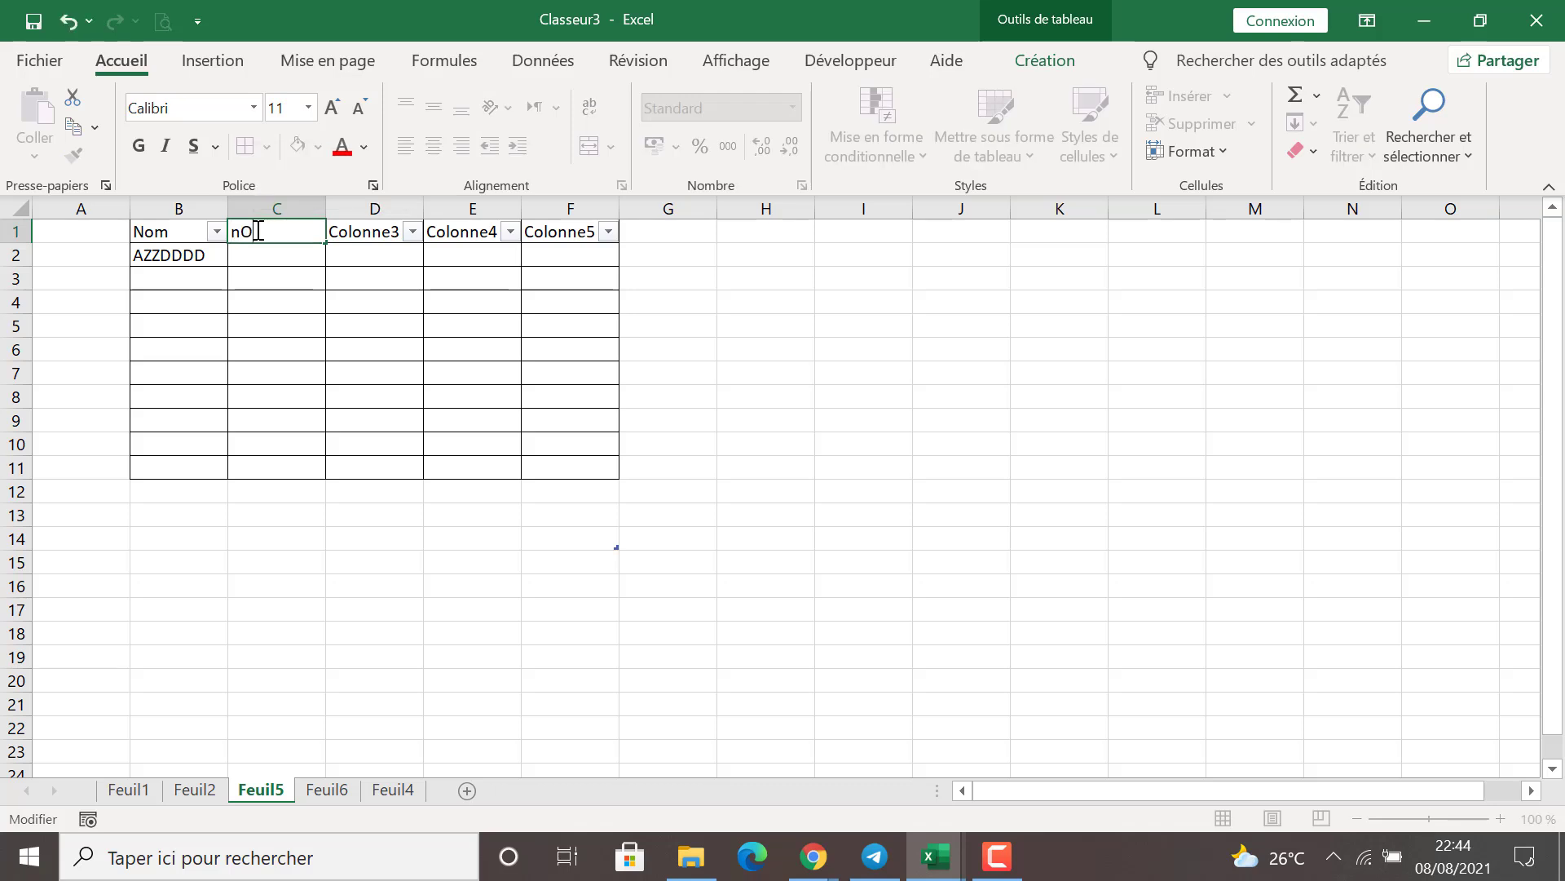
type("TE")
key("Return")
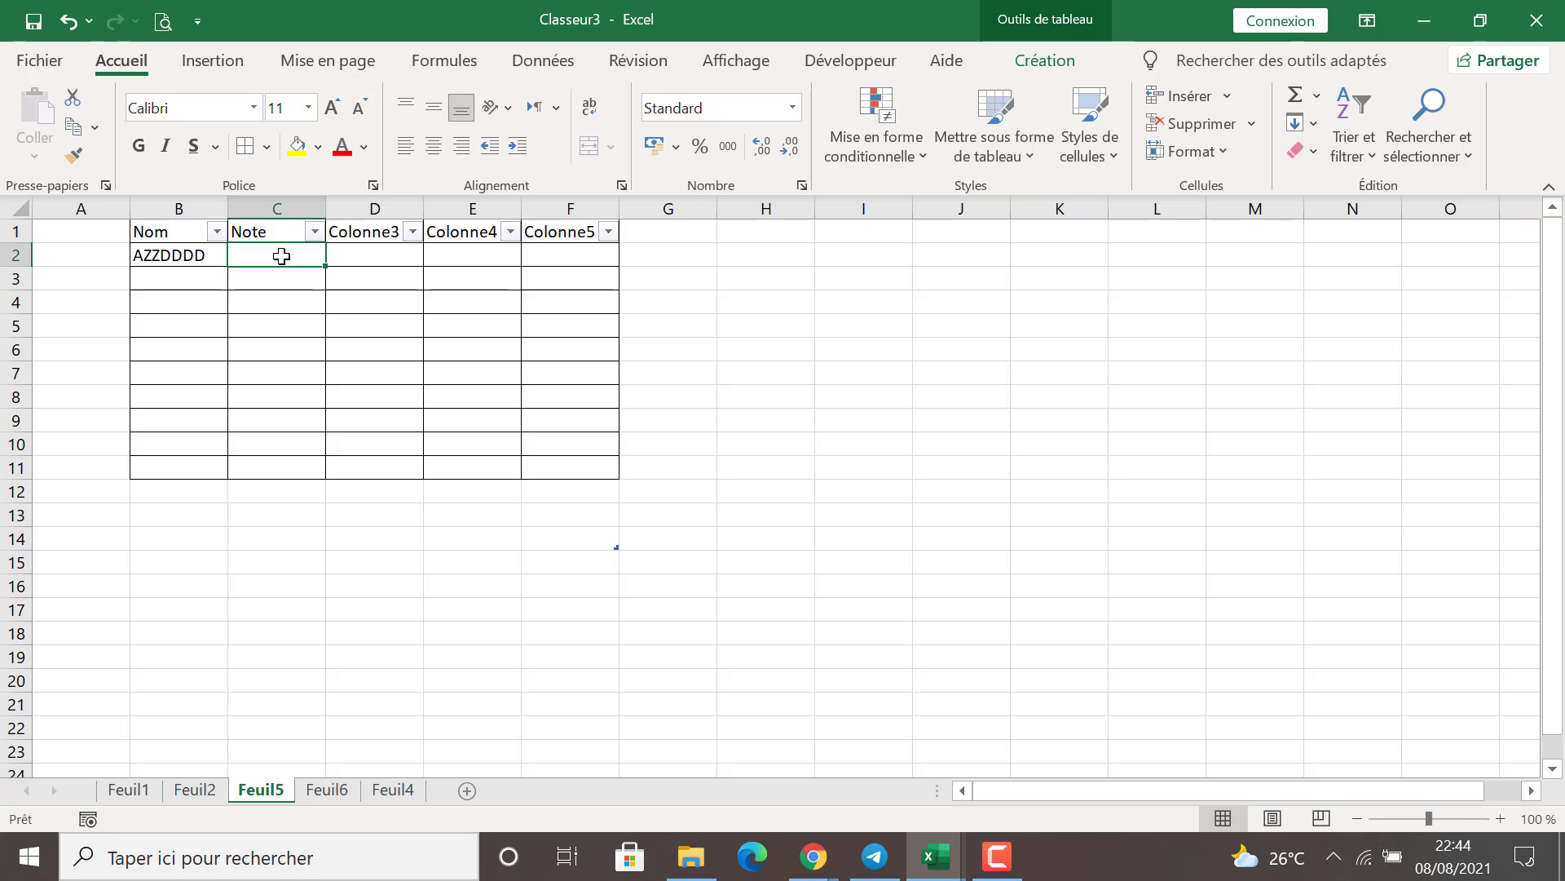
Step: Apply the Nombre format with 2 decimals to cell C2 under the Note header
right_click(282, 256)
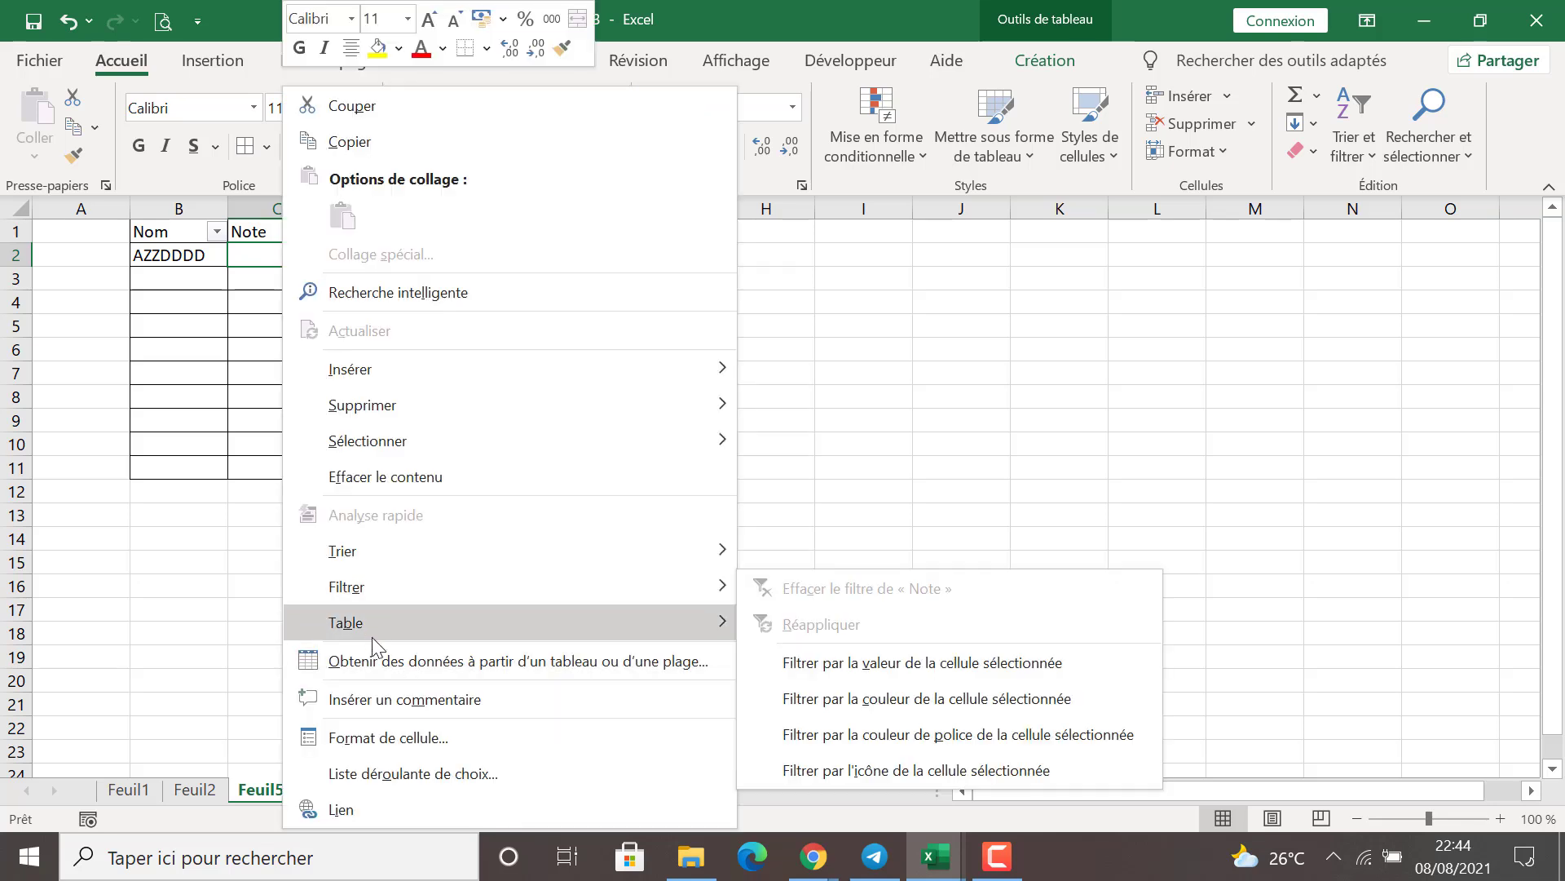
left_click(379, 737)
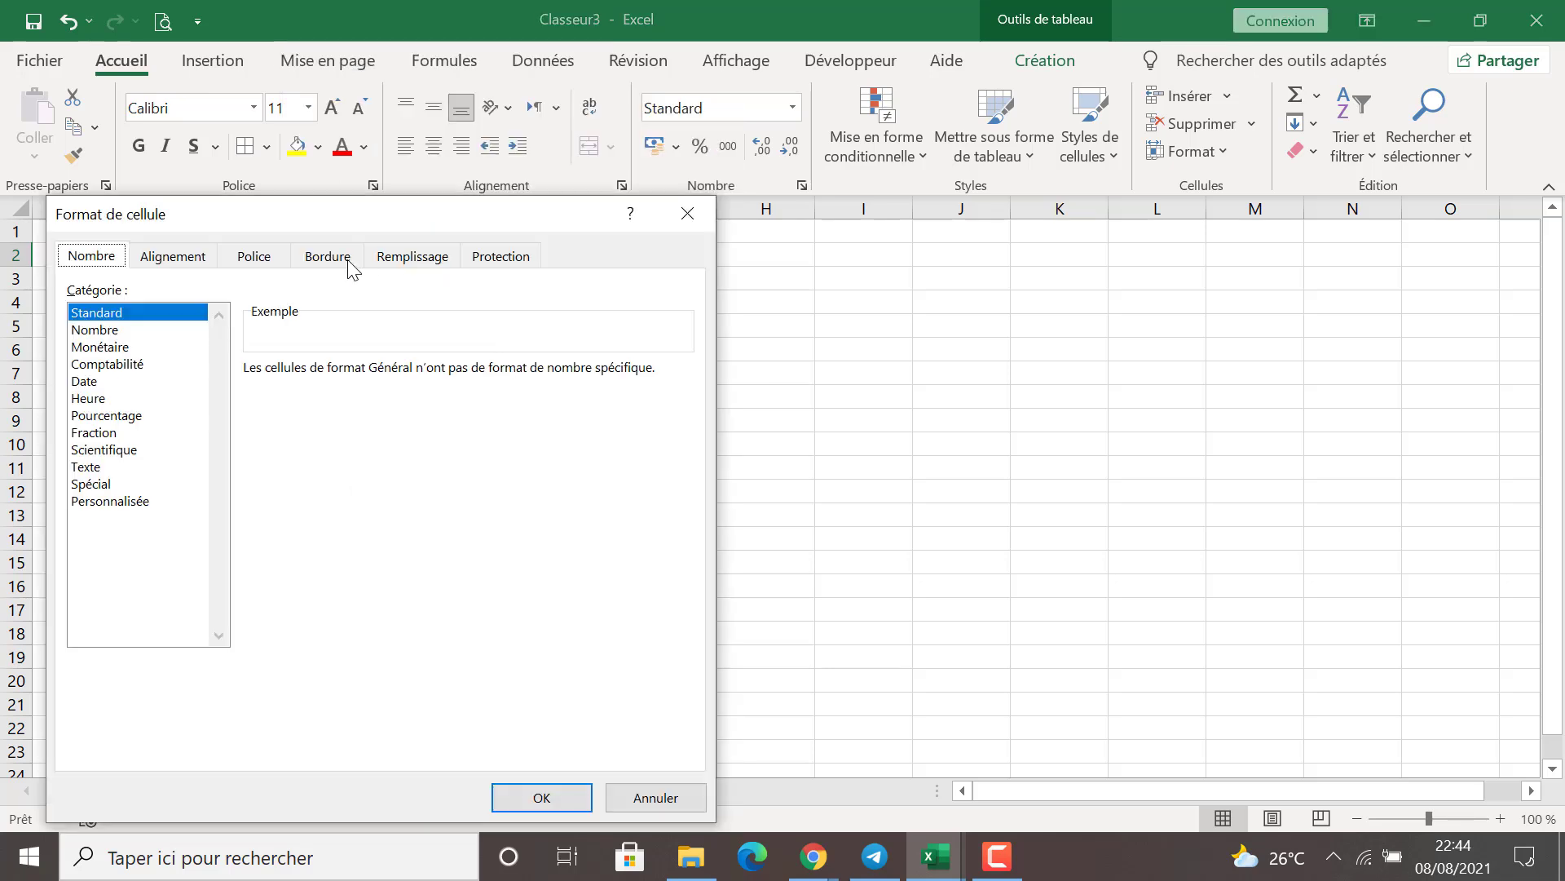
left_click(113, 335)
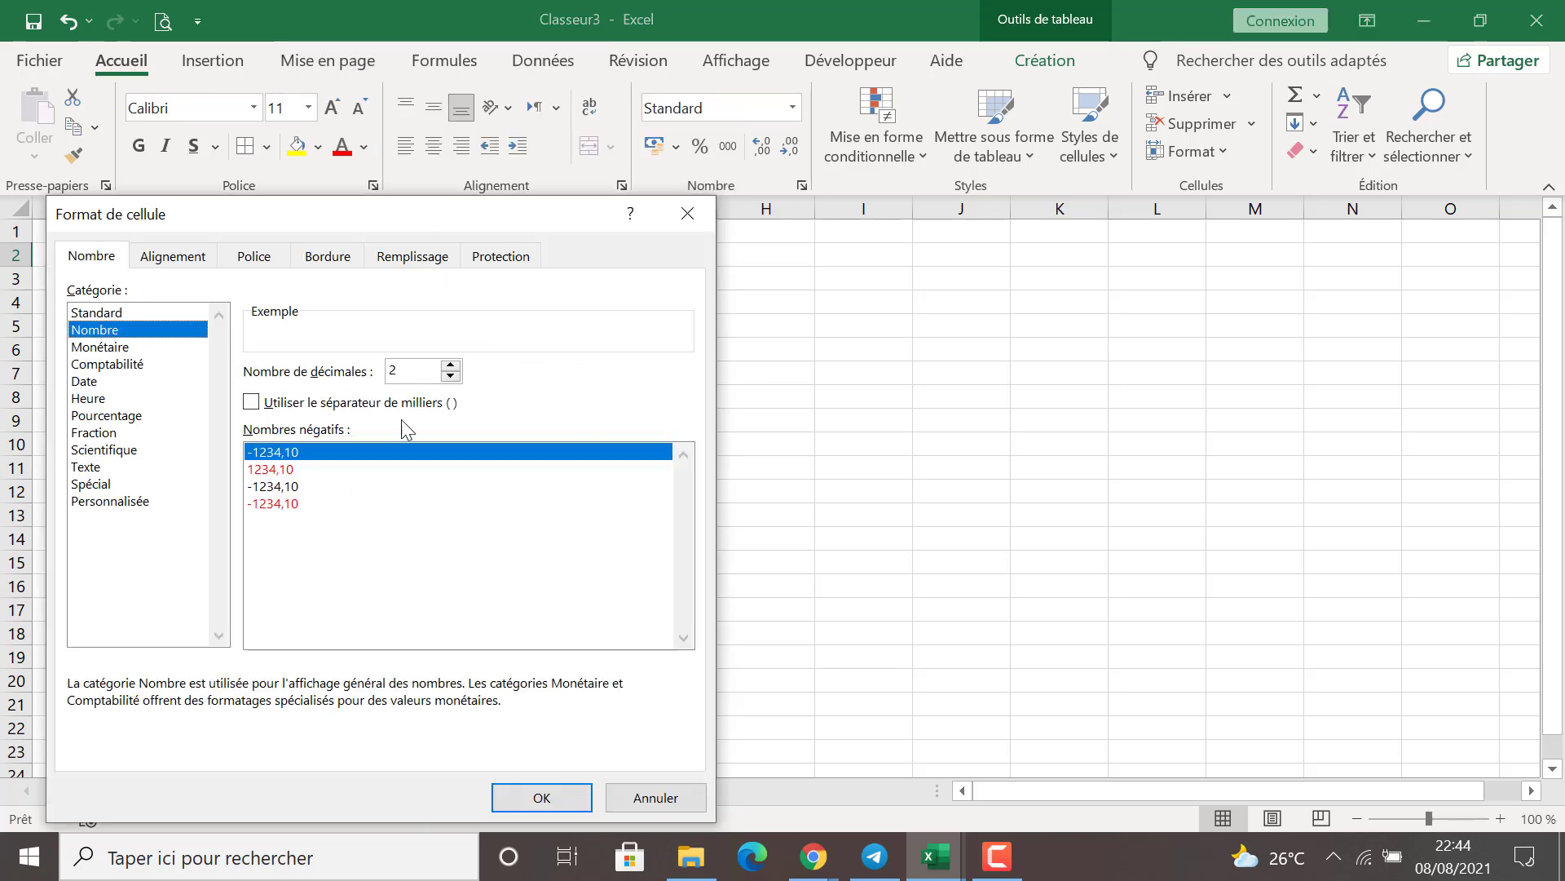
left_click(540, 797)
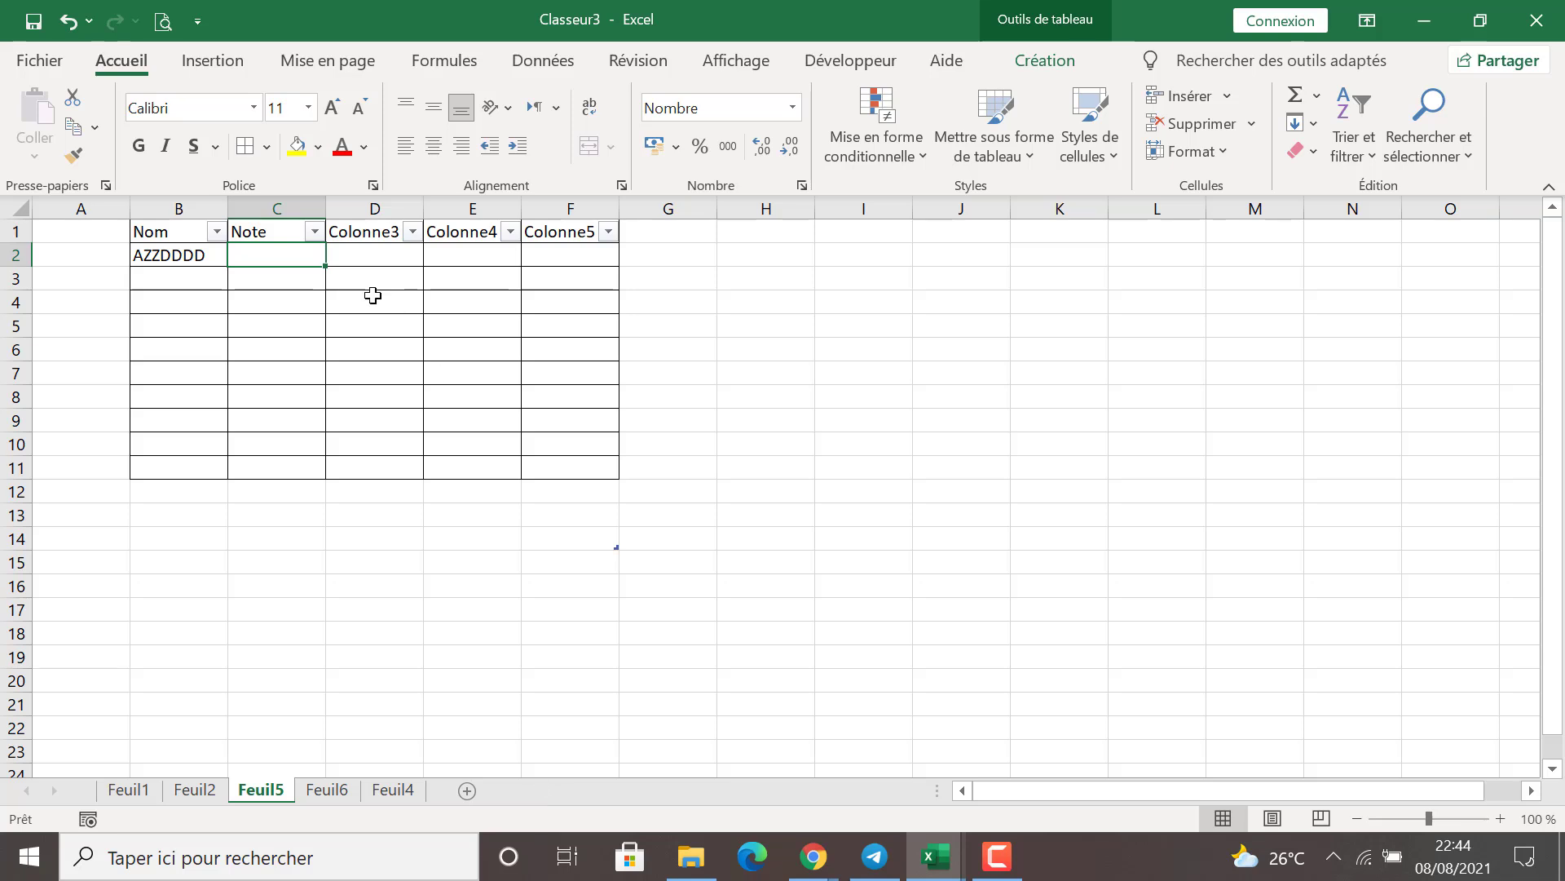
Step: Rename the Colonne3 header in cell D1 as Moyenne
double_click(357, 234)
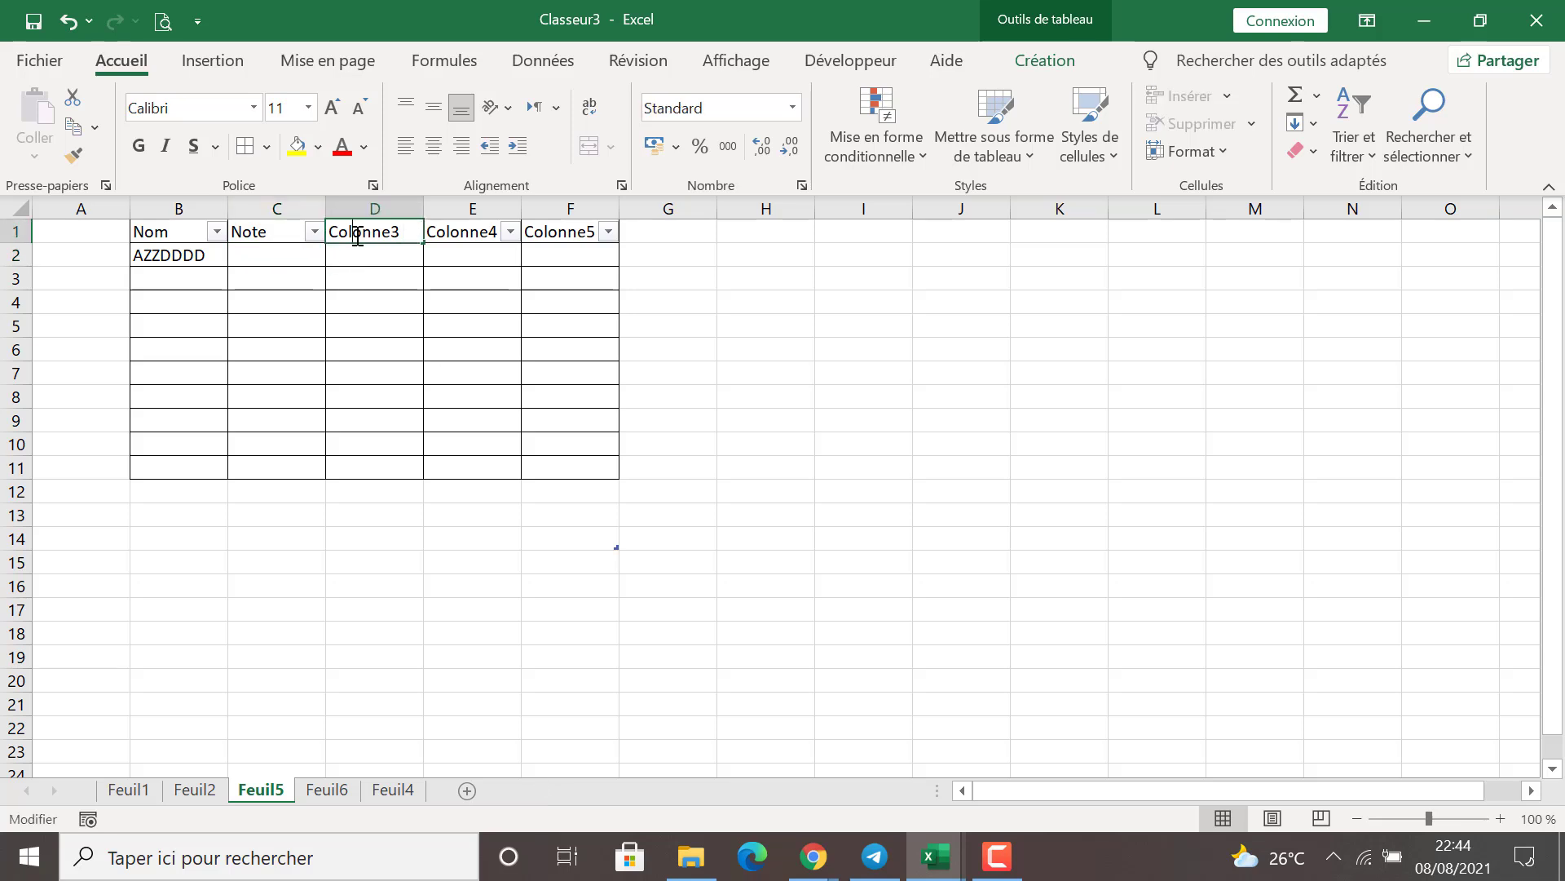
double_click(357, 234)
type("Moye")
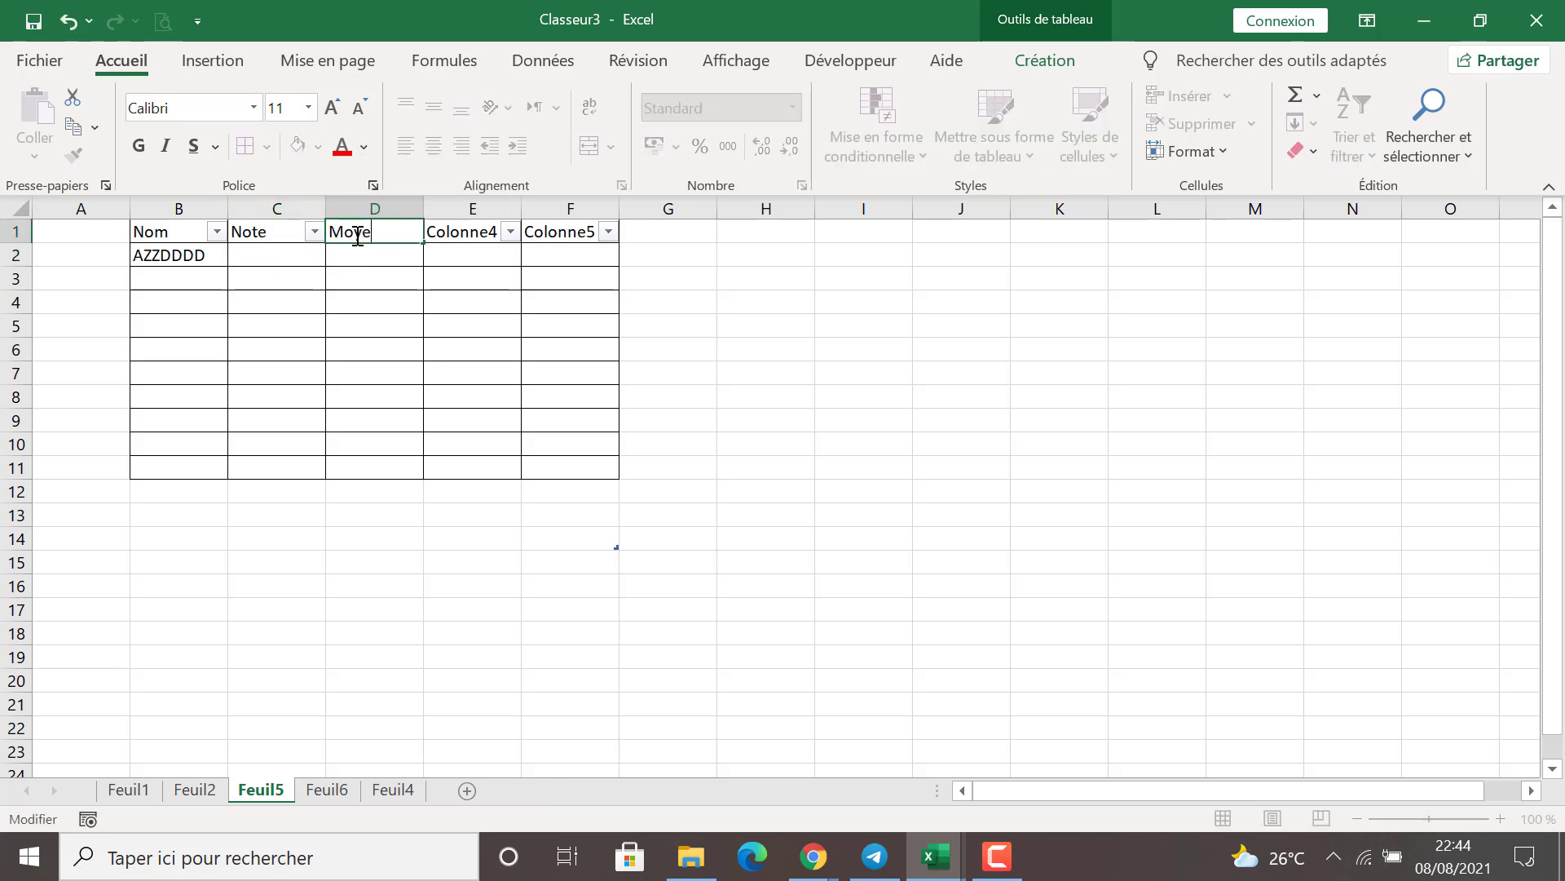
type("nne")
key("Return")
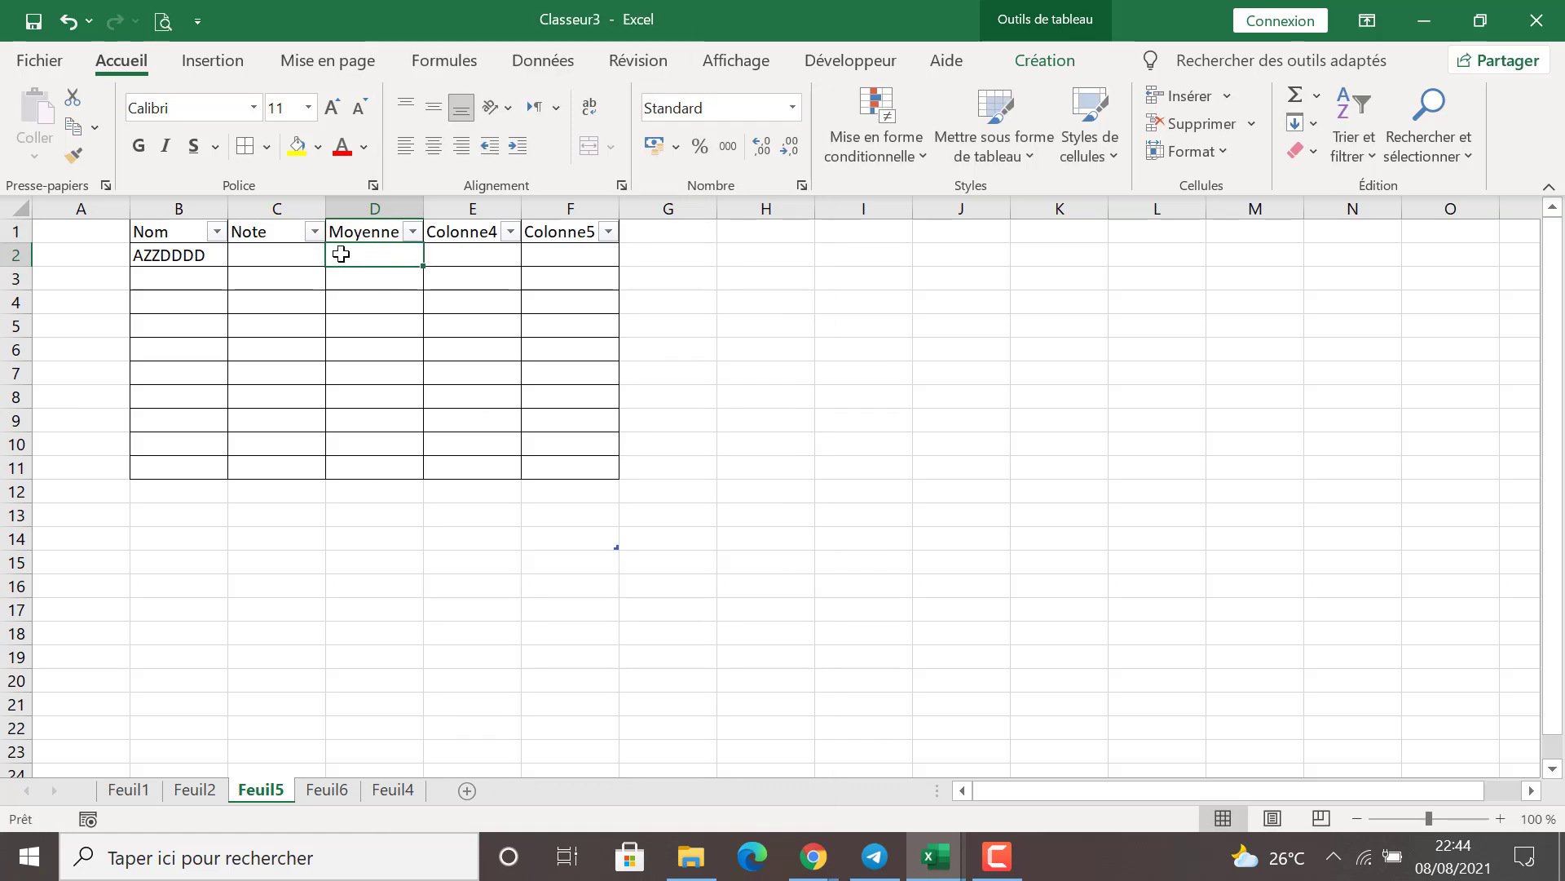
Step: Apply the Nombre format with 4 decimals to cell D2 under the Moyenne header
right_click(340, 254)
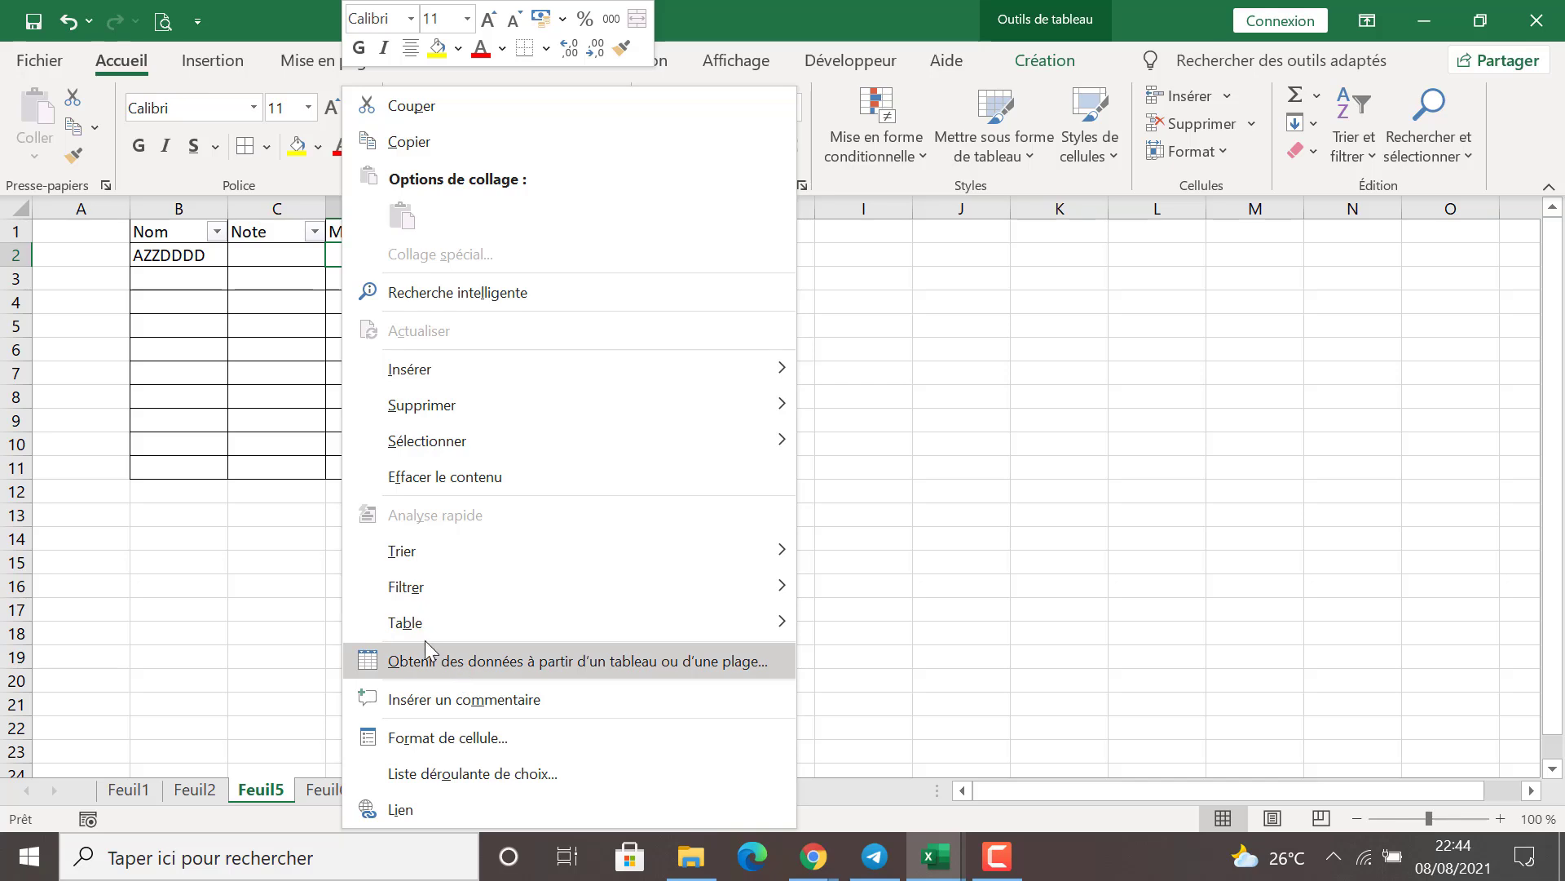
mouse_move(413, 634)
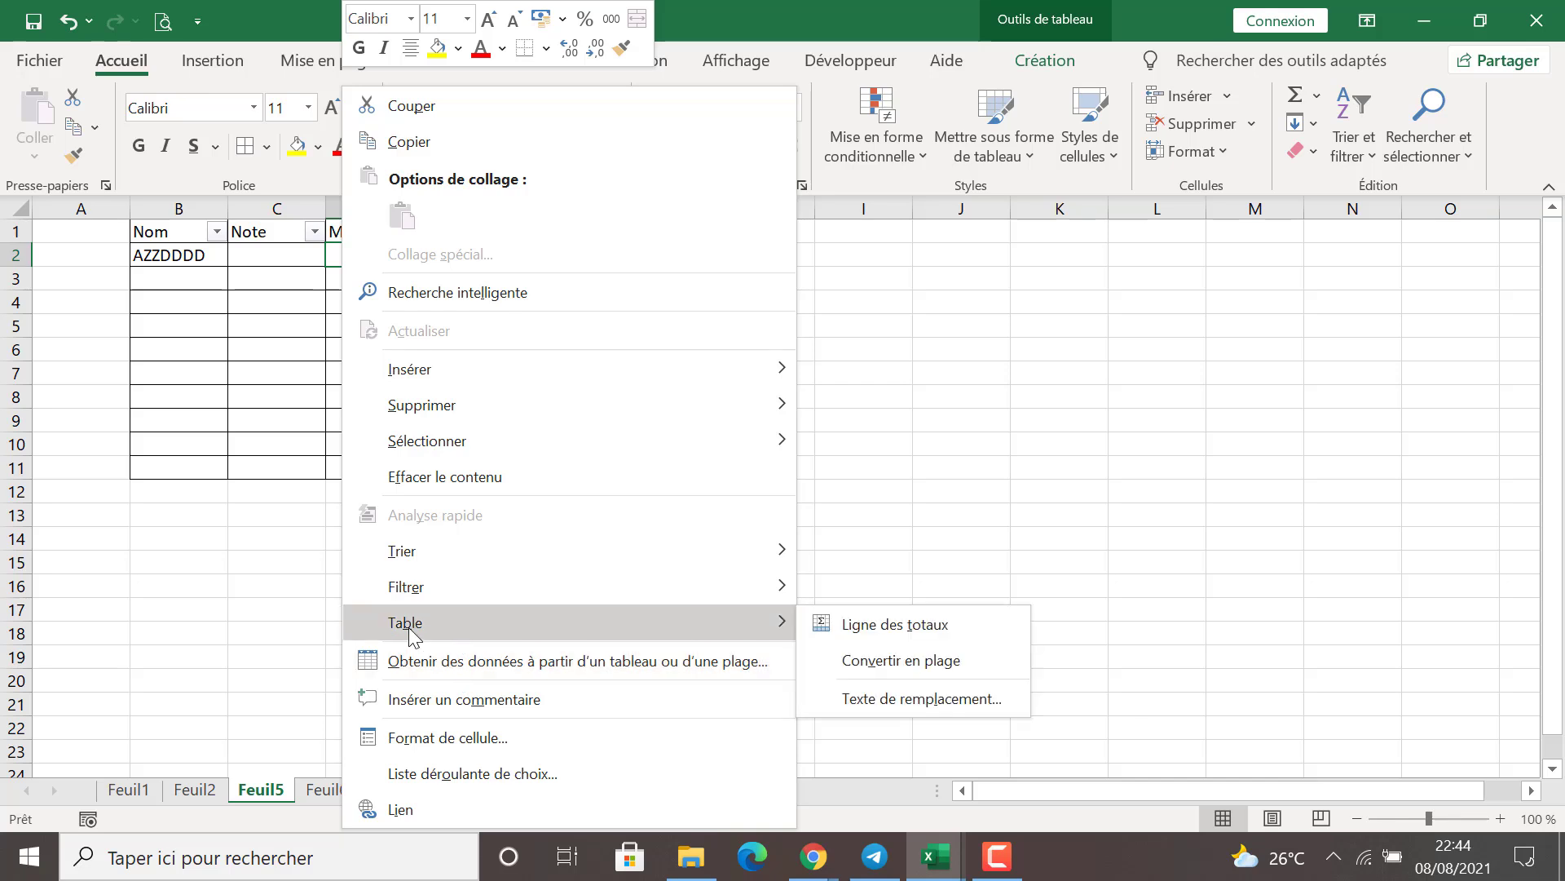
left_click(424, 747)
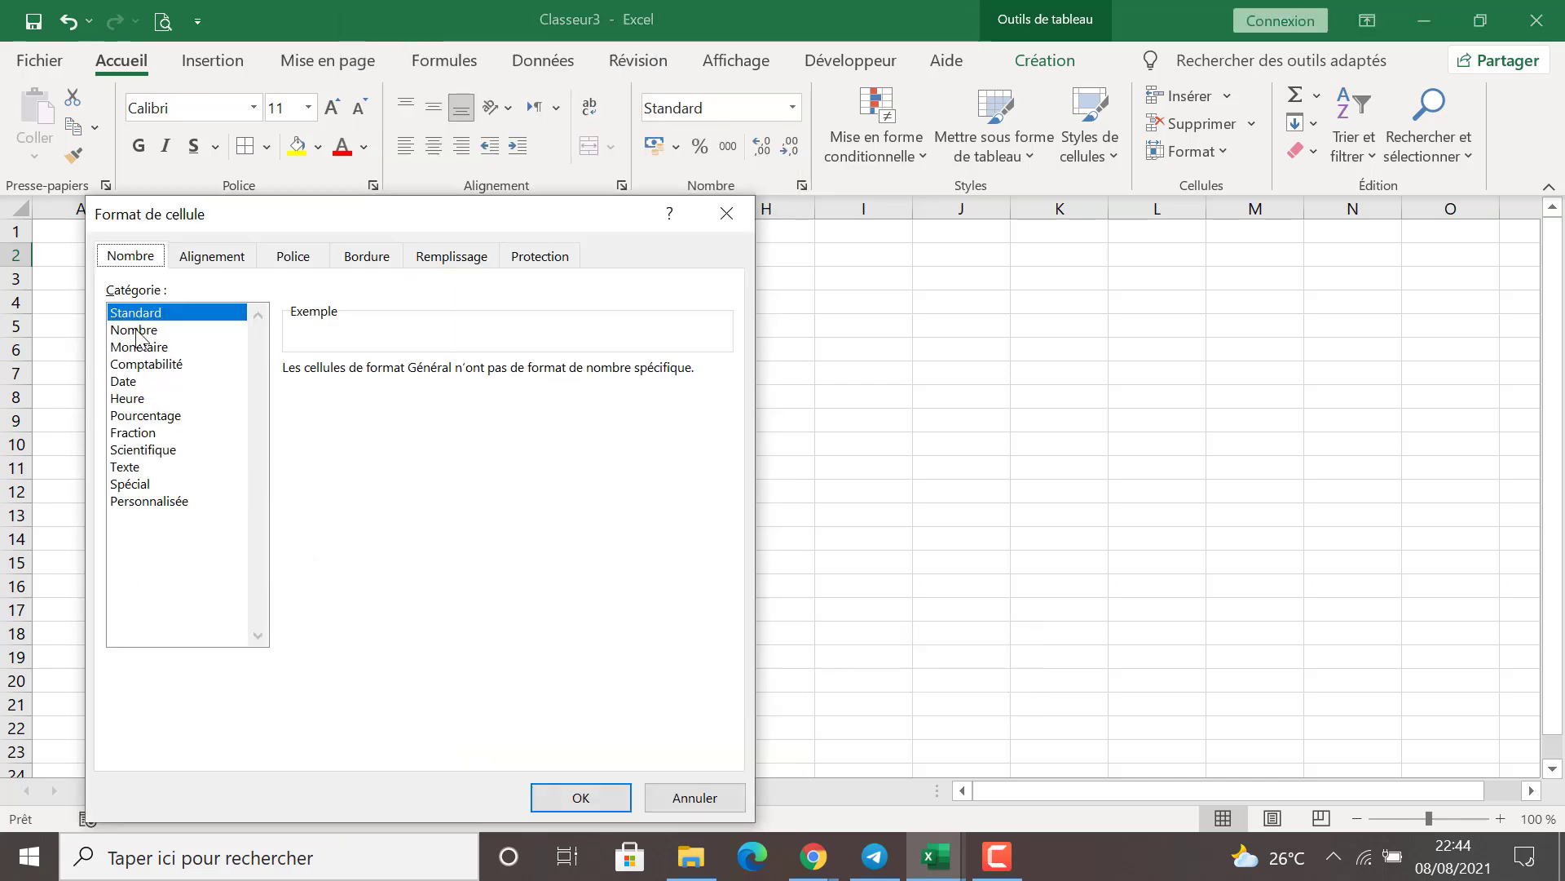
left_click(136, 330)
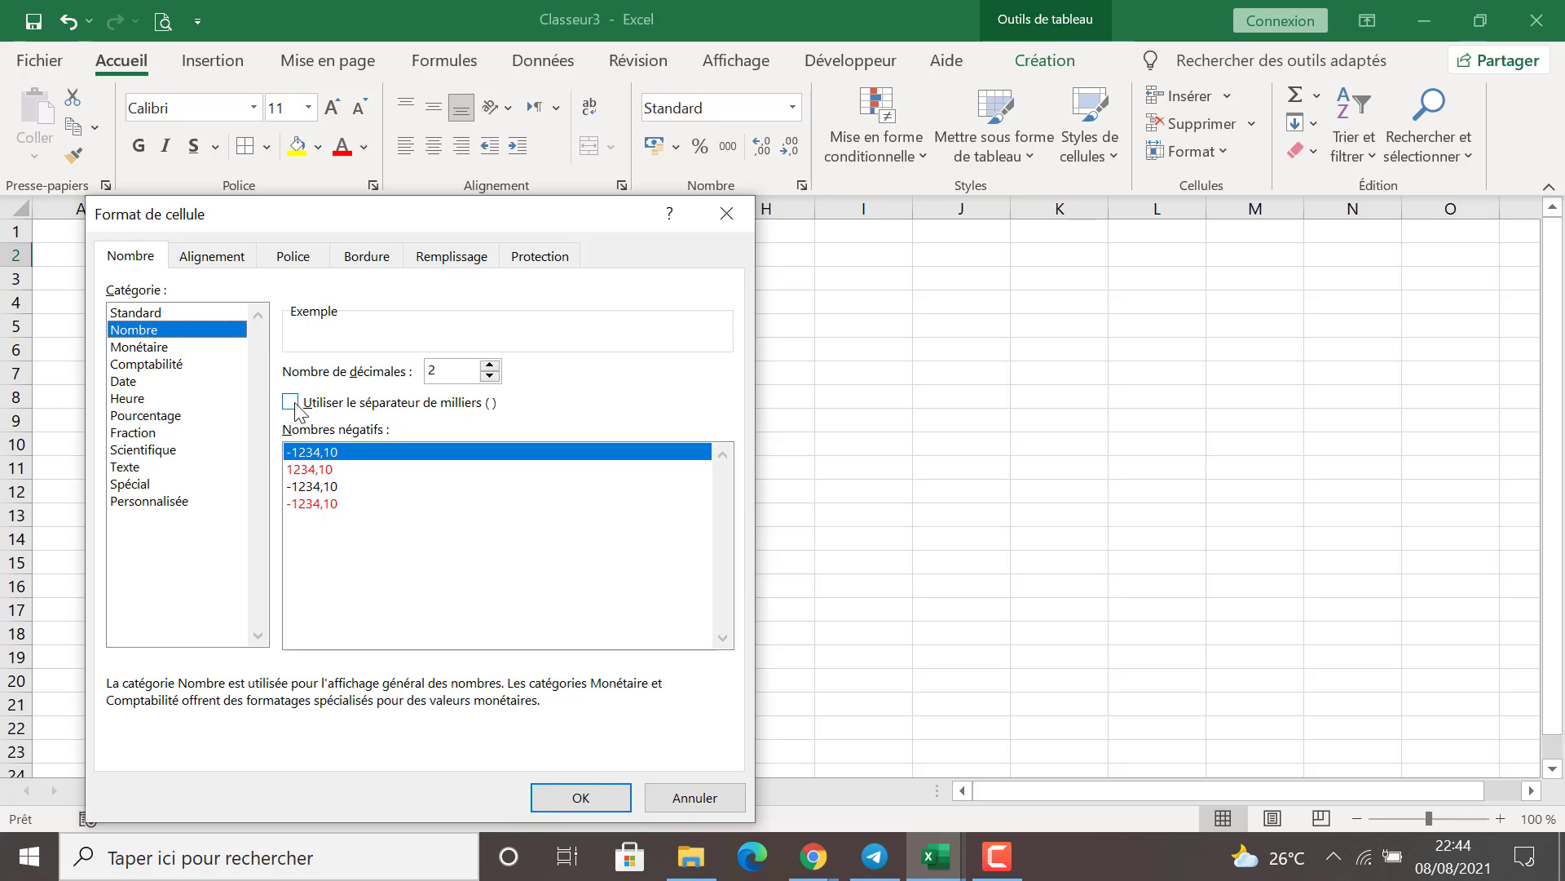
left_click(490, 367)
left_click(490, 376)
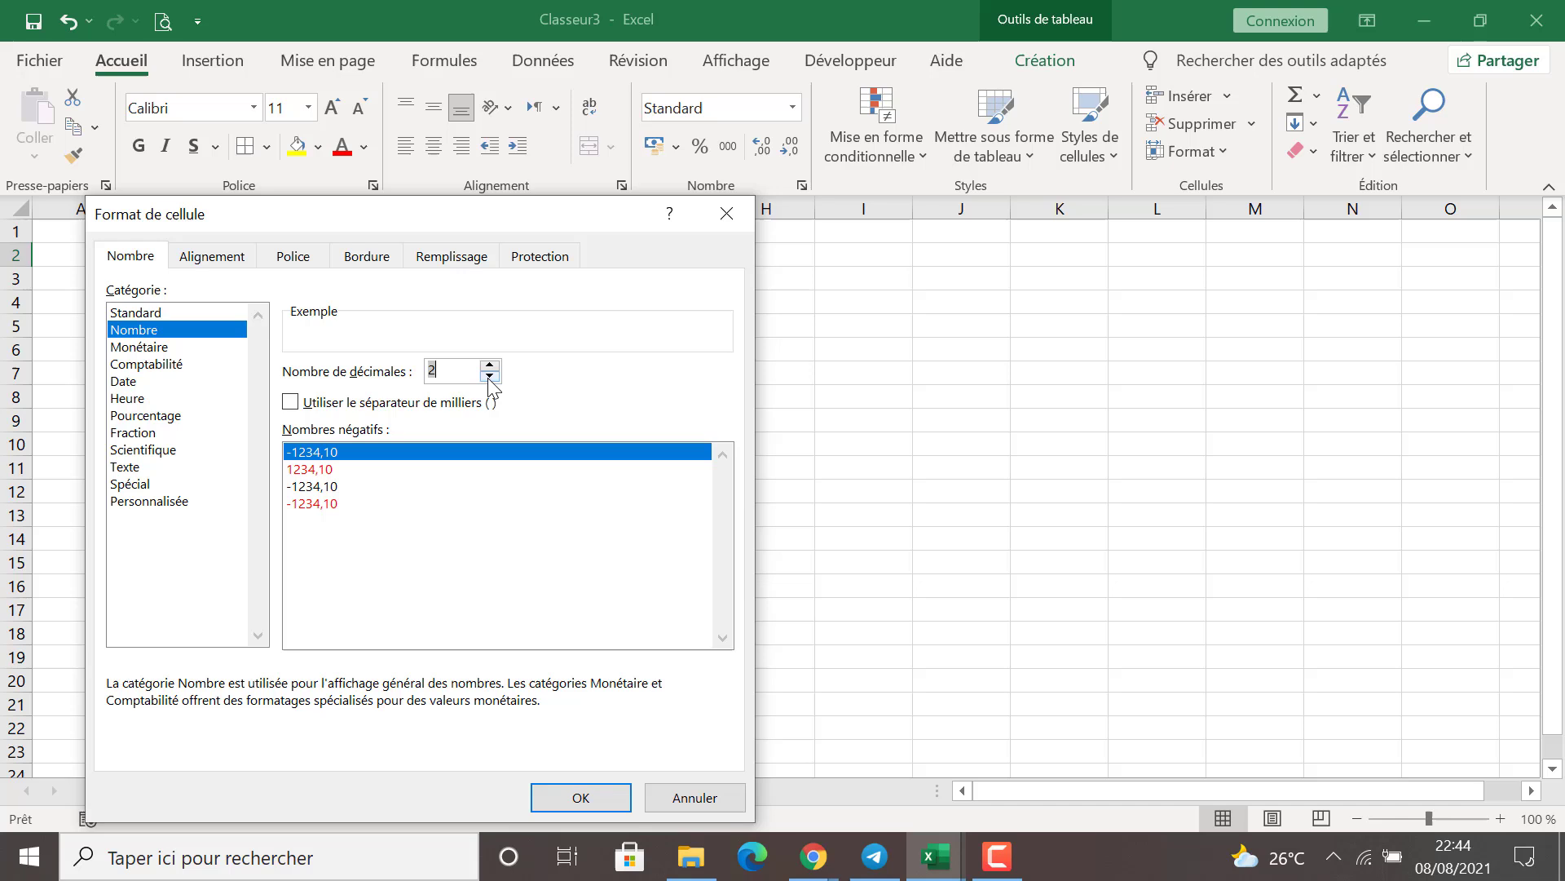
double_click(430, 369)
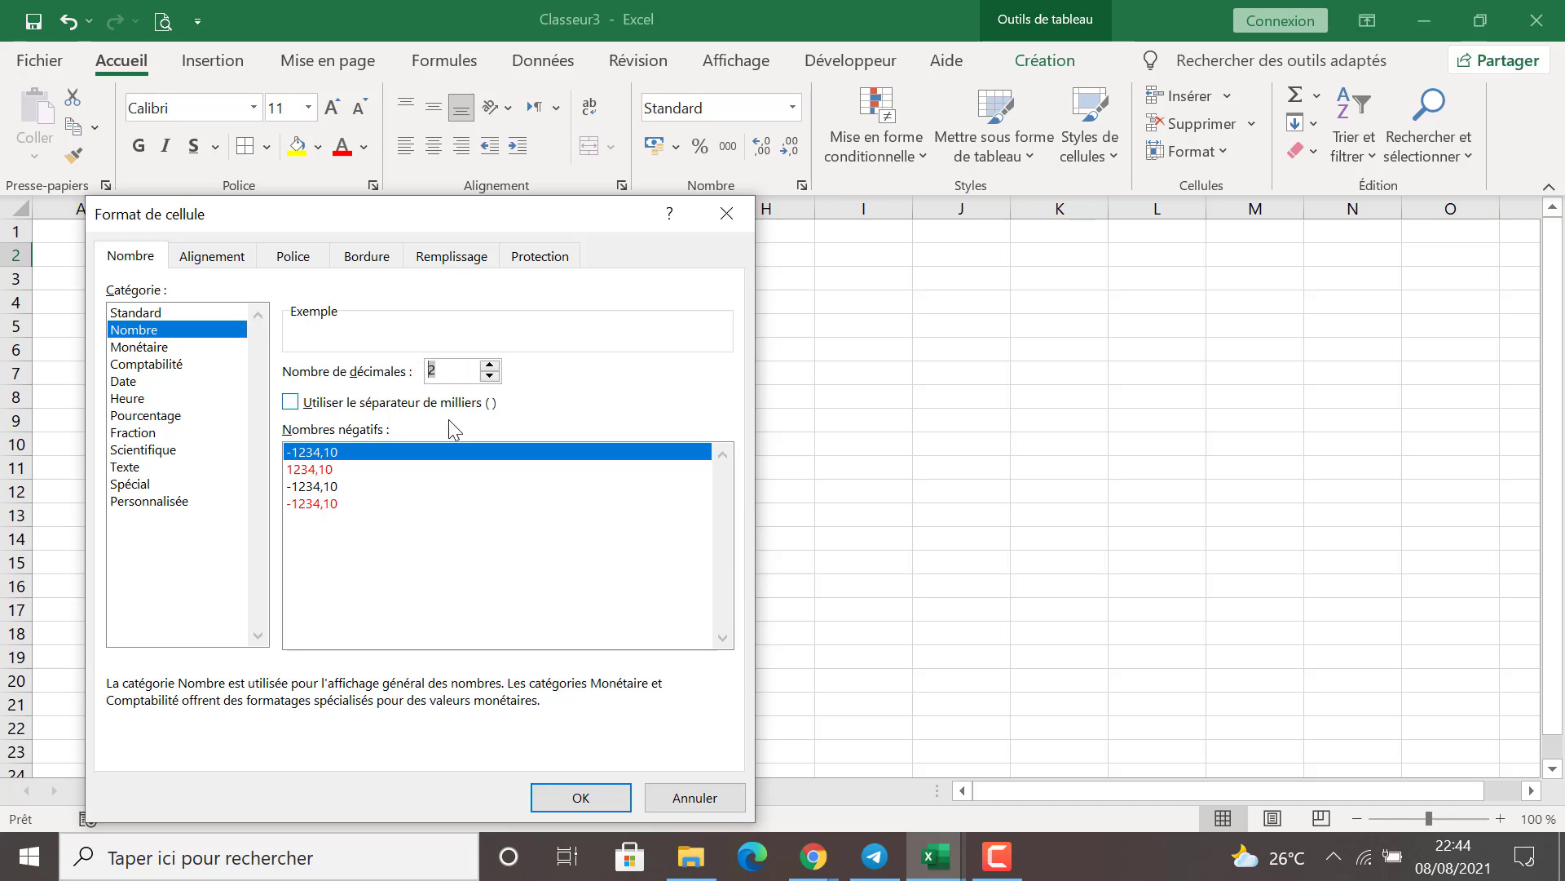
left_click(492, 378)
left_click(488, 364)
left_click(488, 363)
left_click(489, 365)
left_click(602, 798)
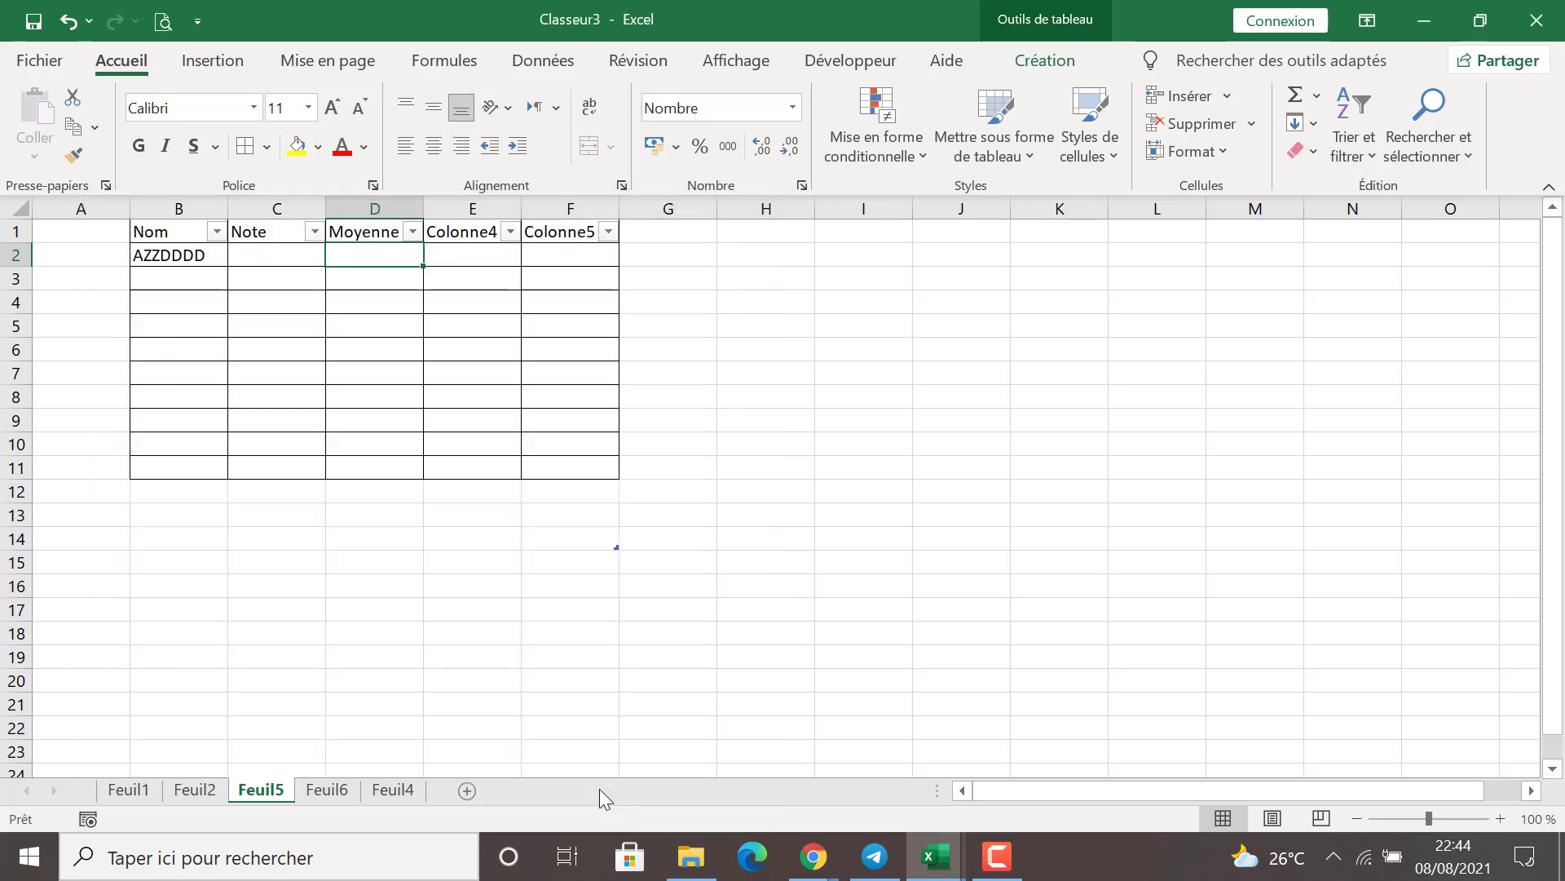
Step: Enter 13 in cell D2 under the Moyenne header
double_click(375, 255)
type("&\"")
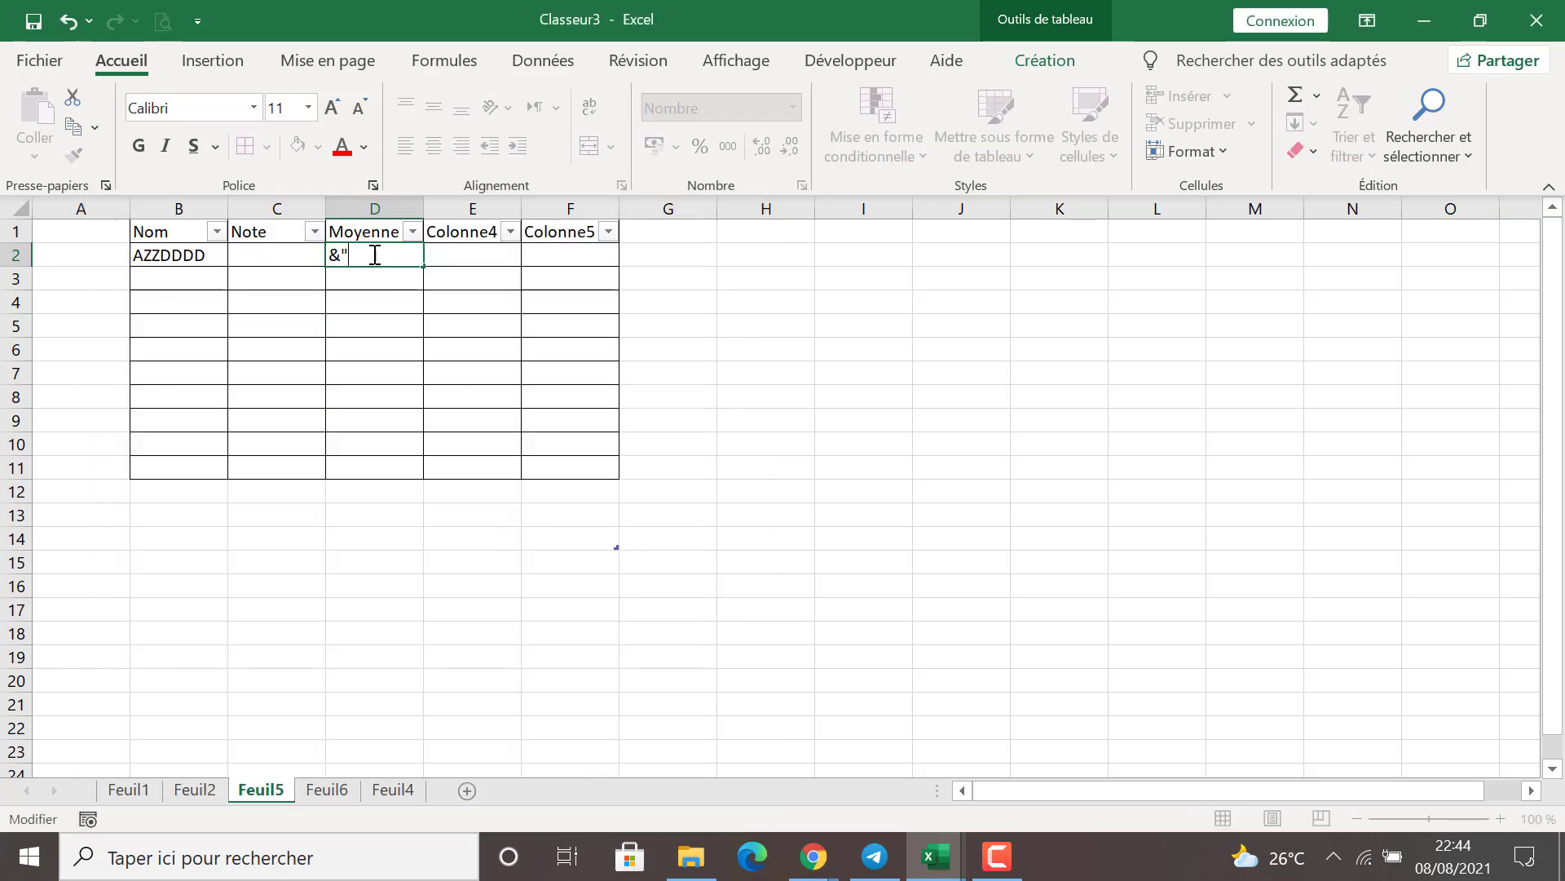
key("Return")
double_click(375, 255)
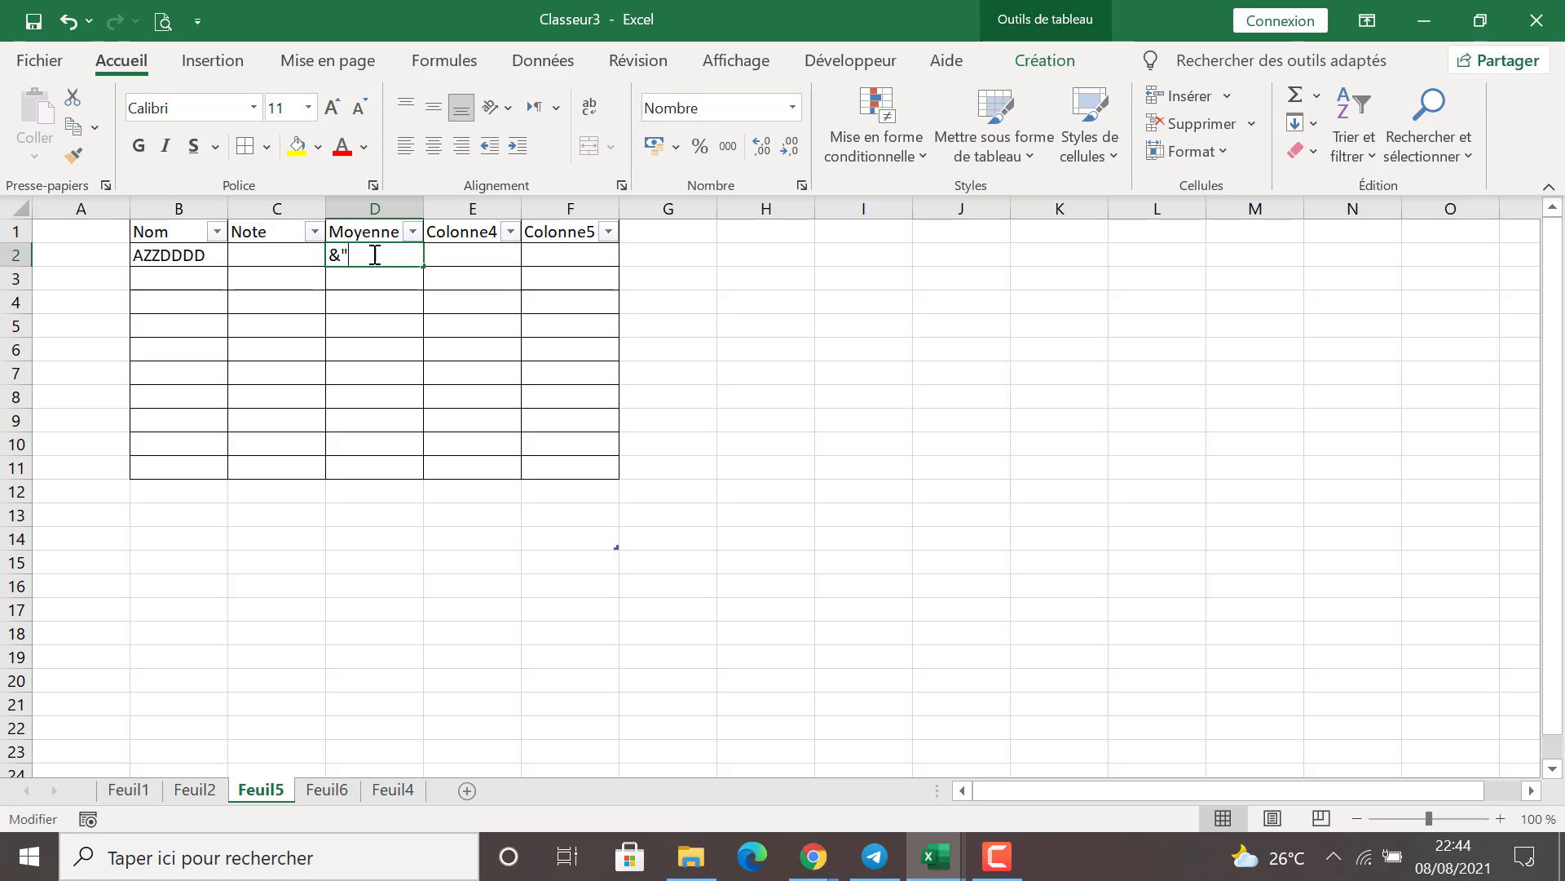
double_click(375, 255)
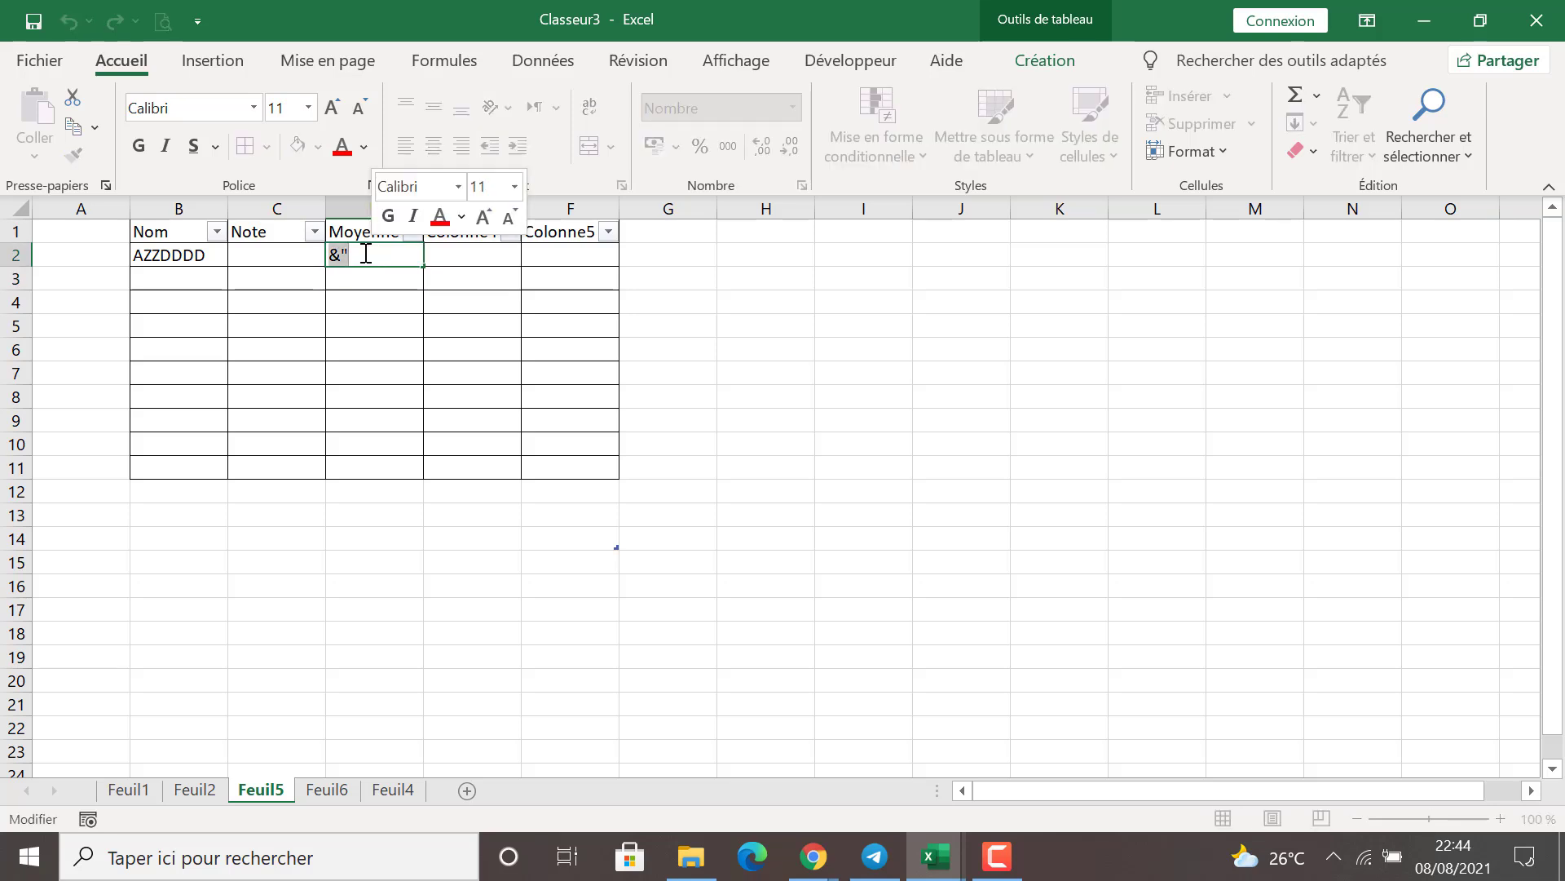
key("Delete")
key("Return")
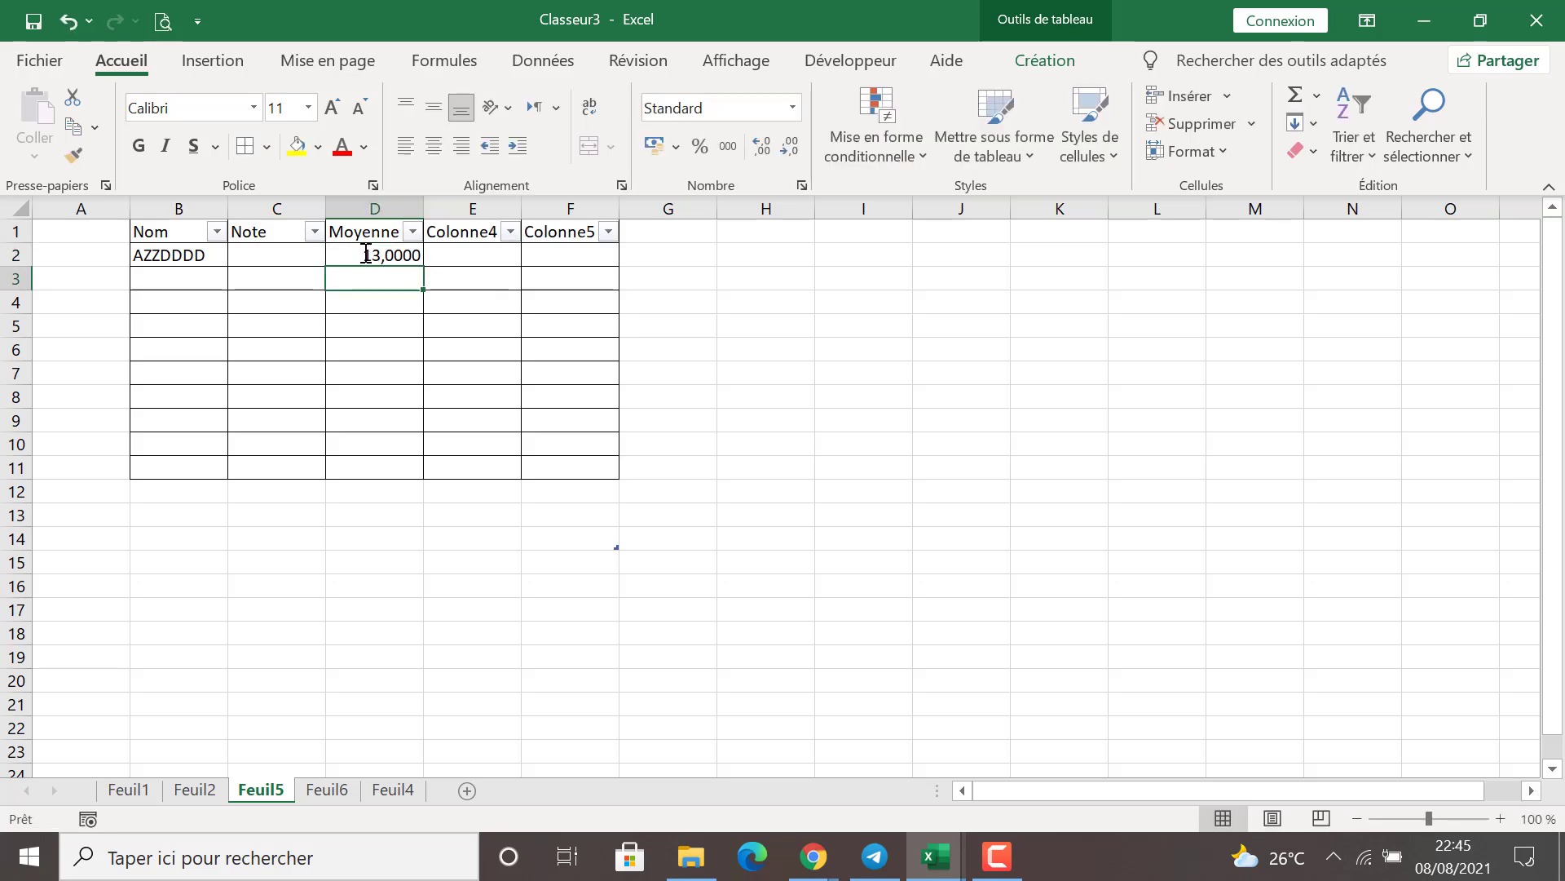
double_click(366, 254)
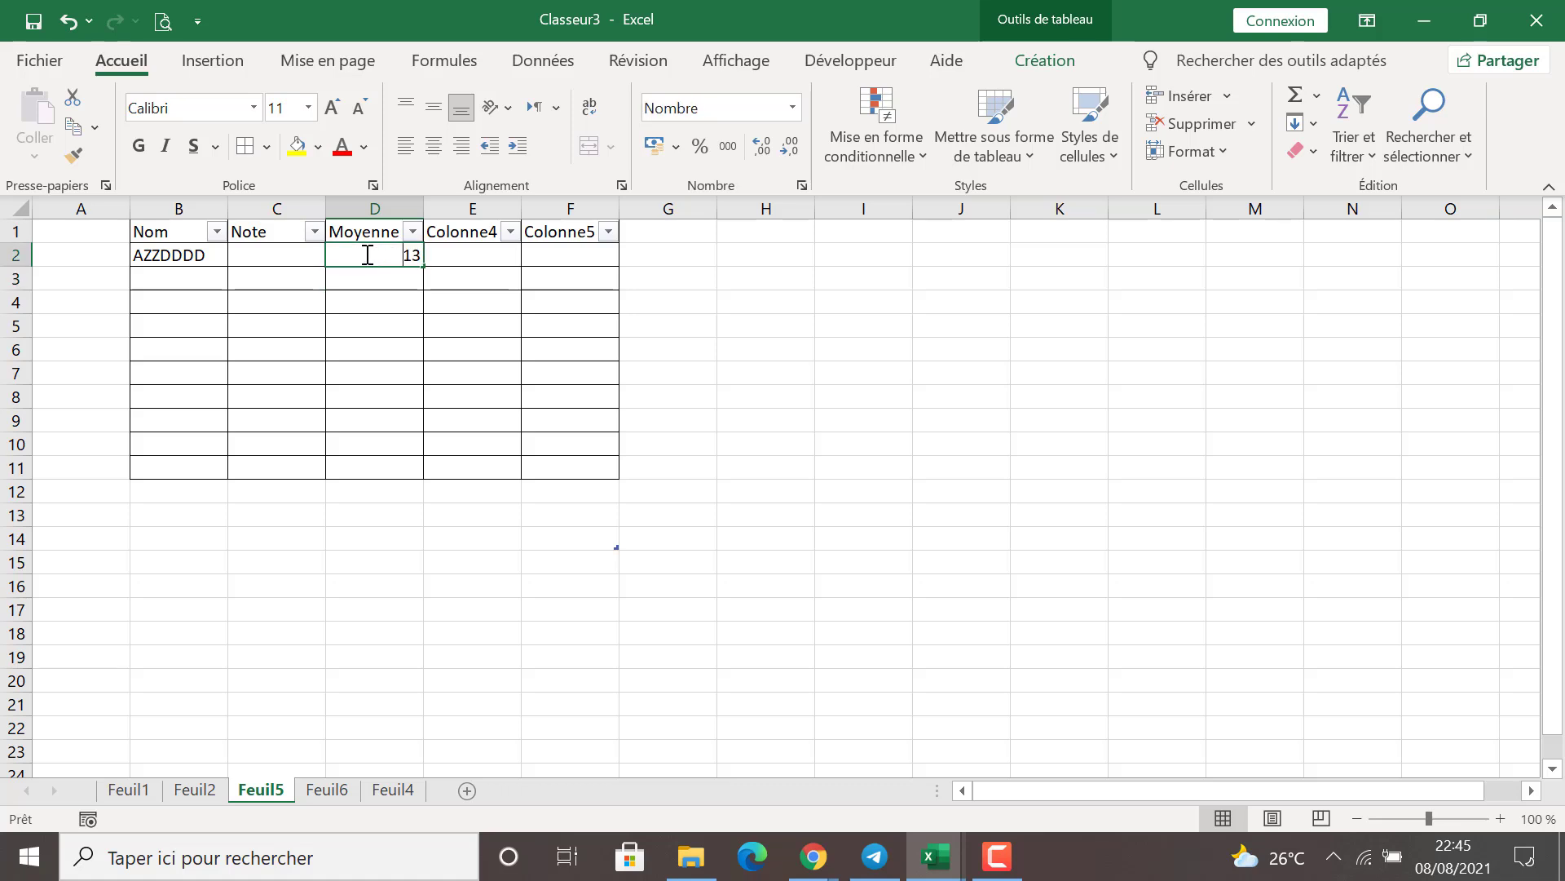
double_click(402, 328)
Step: Set the number of decimals of cell D2 to 2 in its Nombre format
left_click(384, 256)
right_click(372, 255)
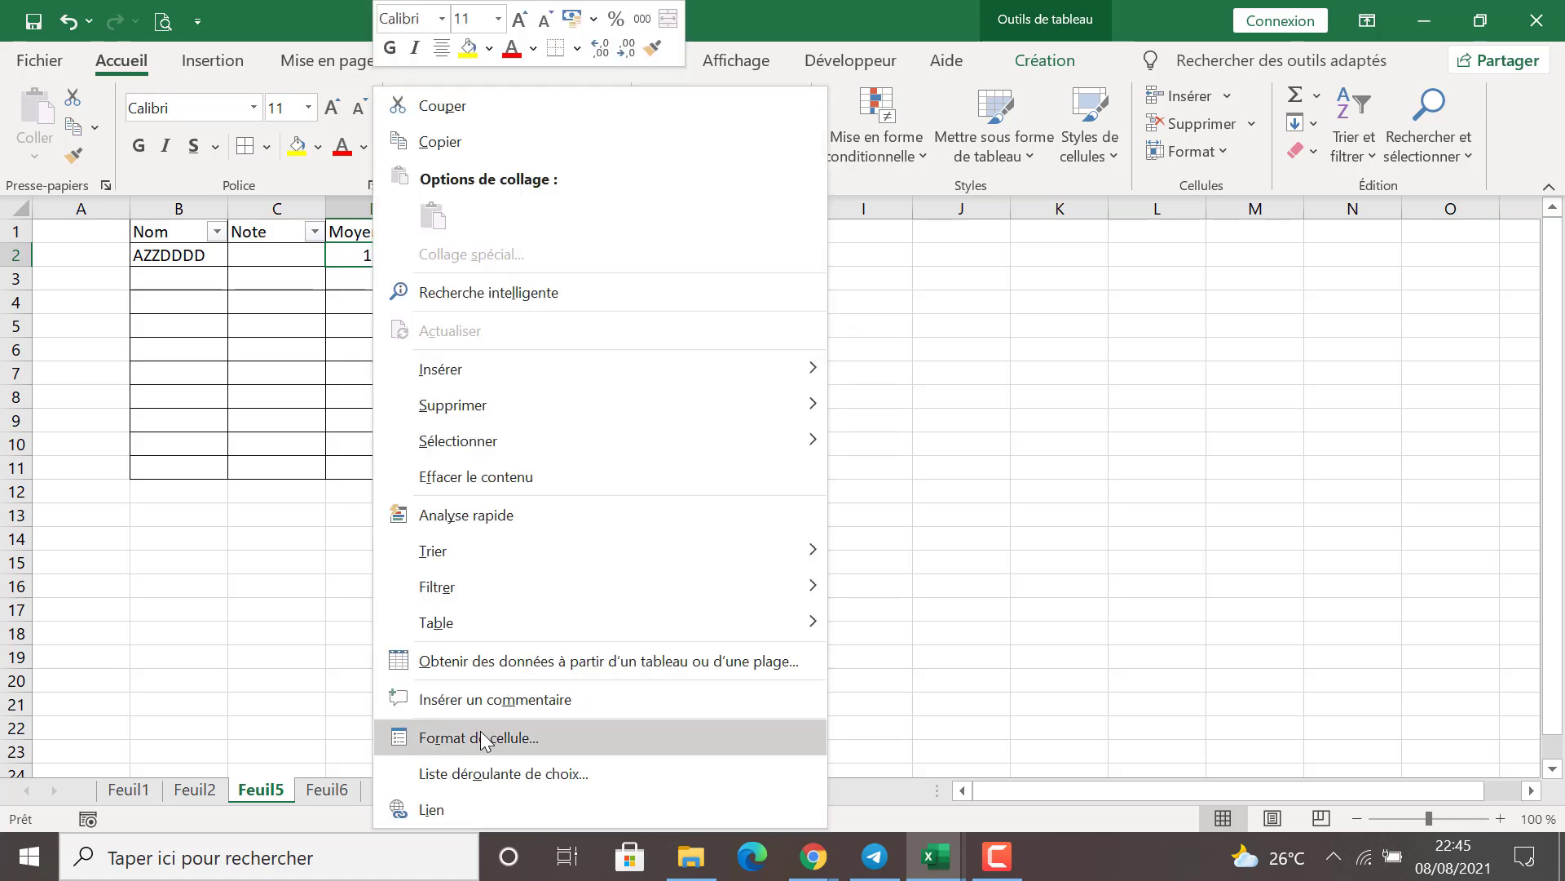
left_click(479, 737)
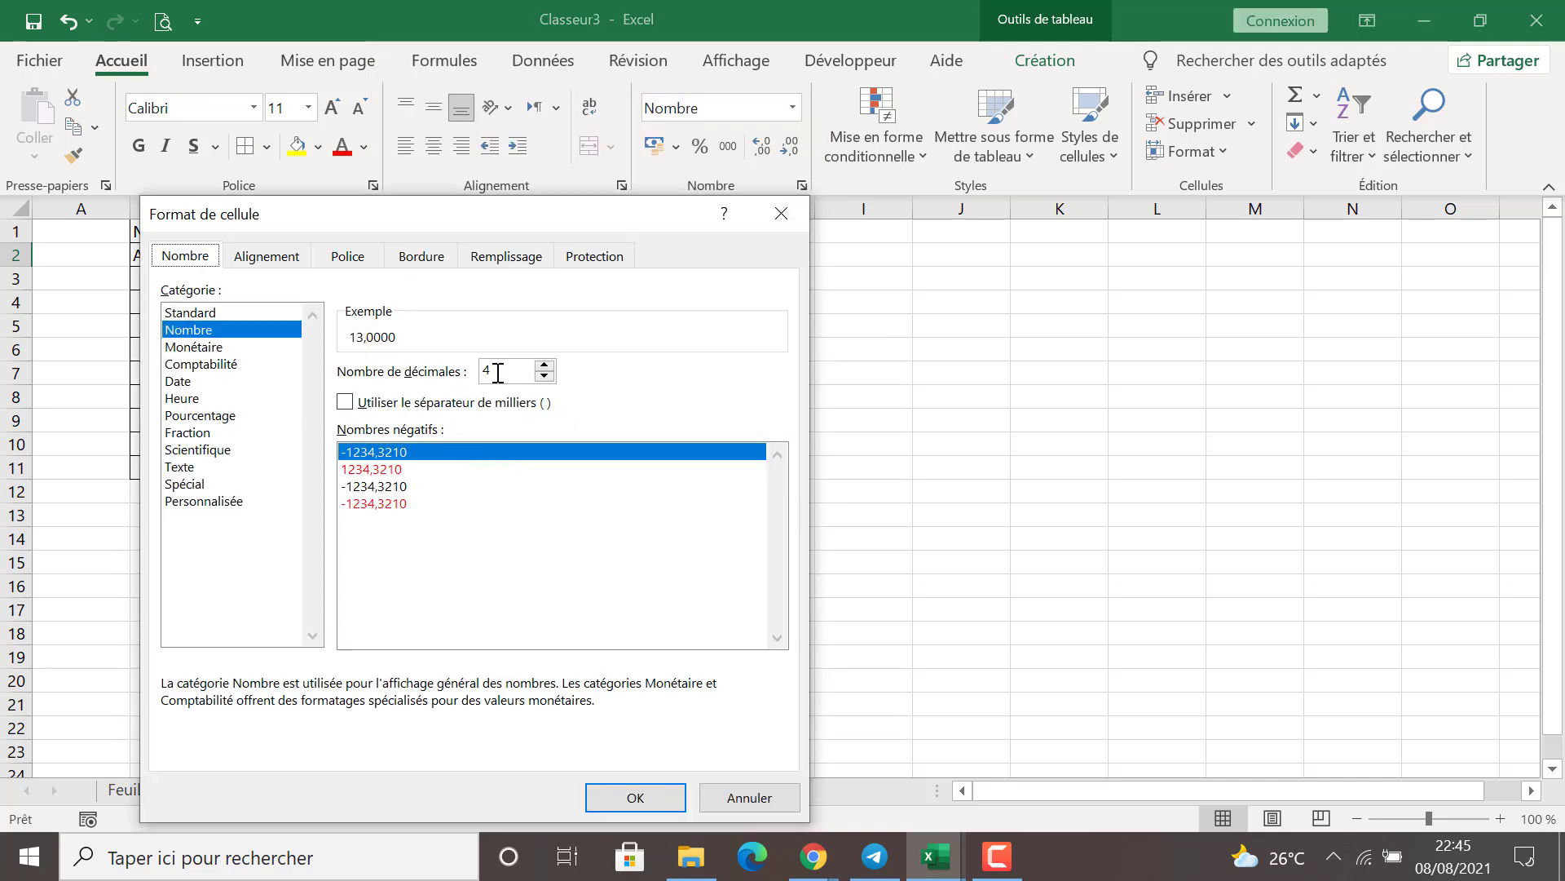
left_click(497, 373)
key("BackSpace")
type("é")
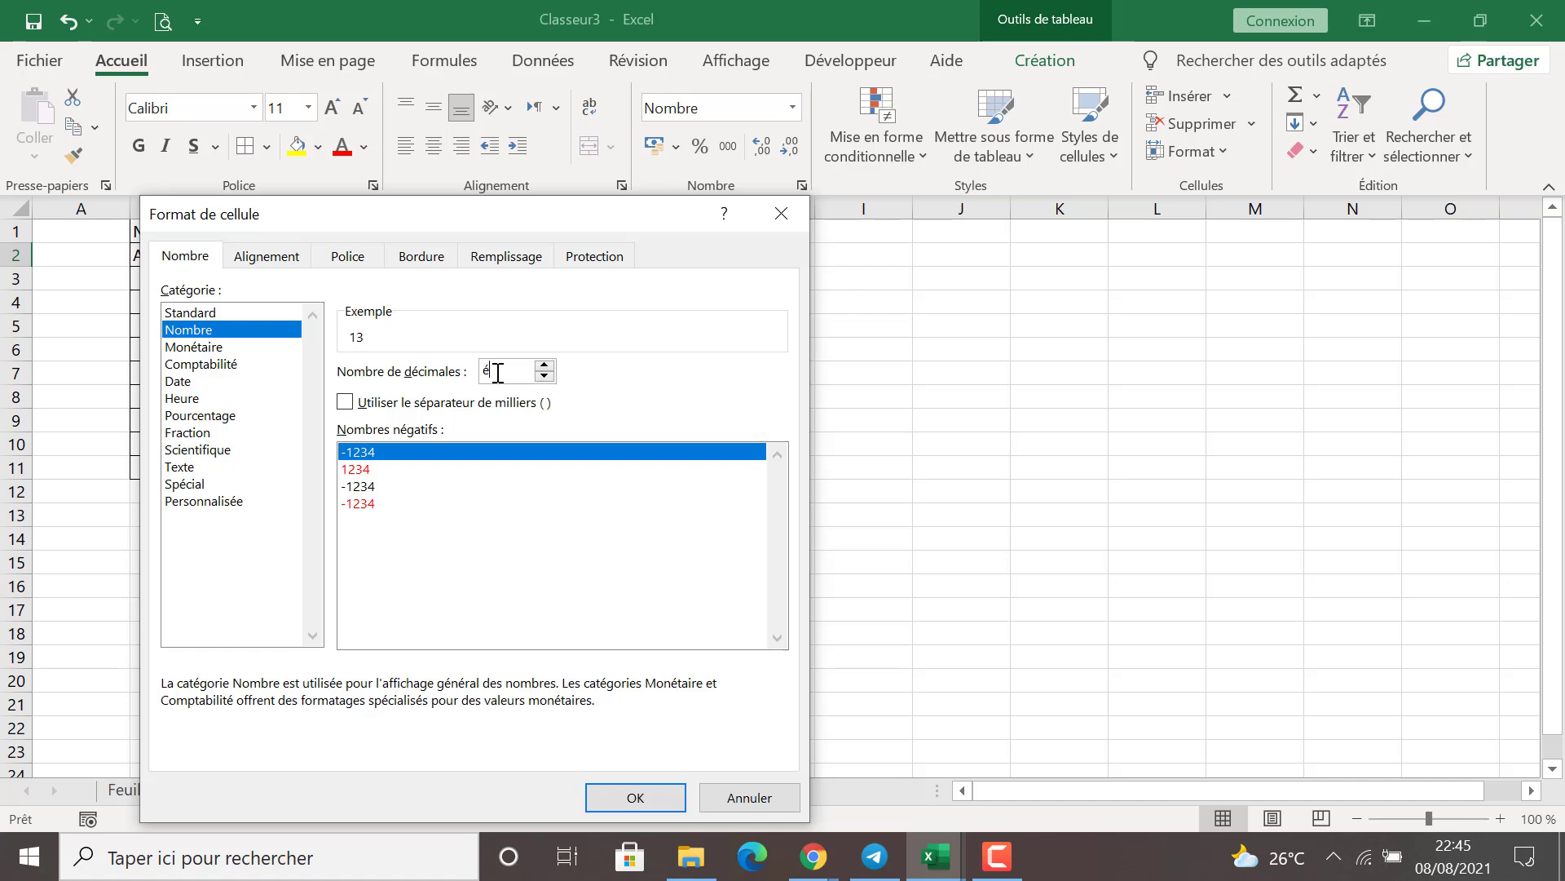
type("2")
key("Return")
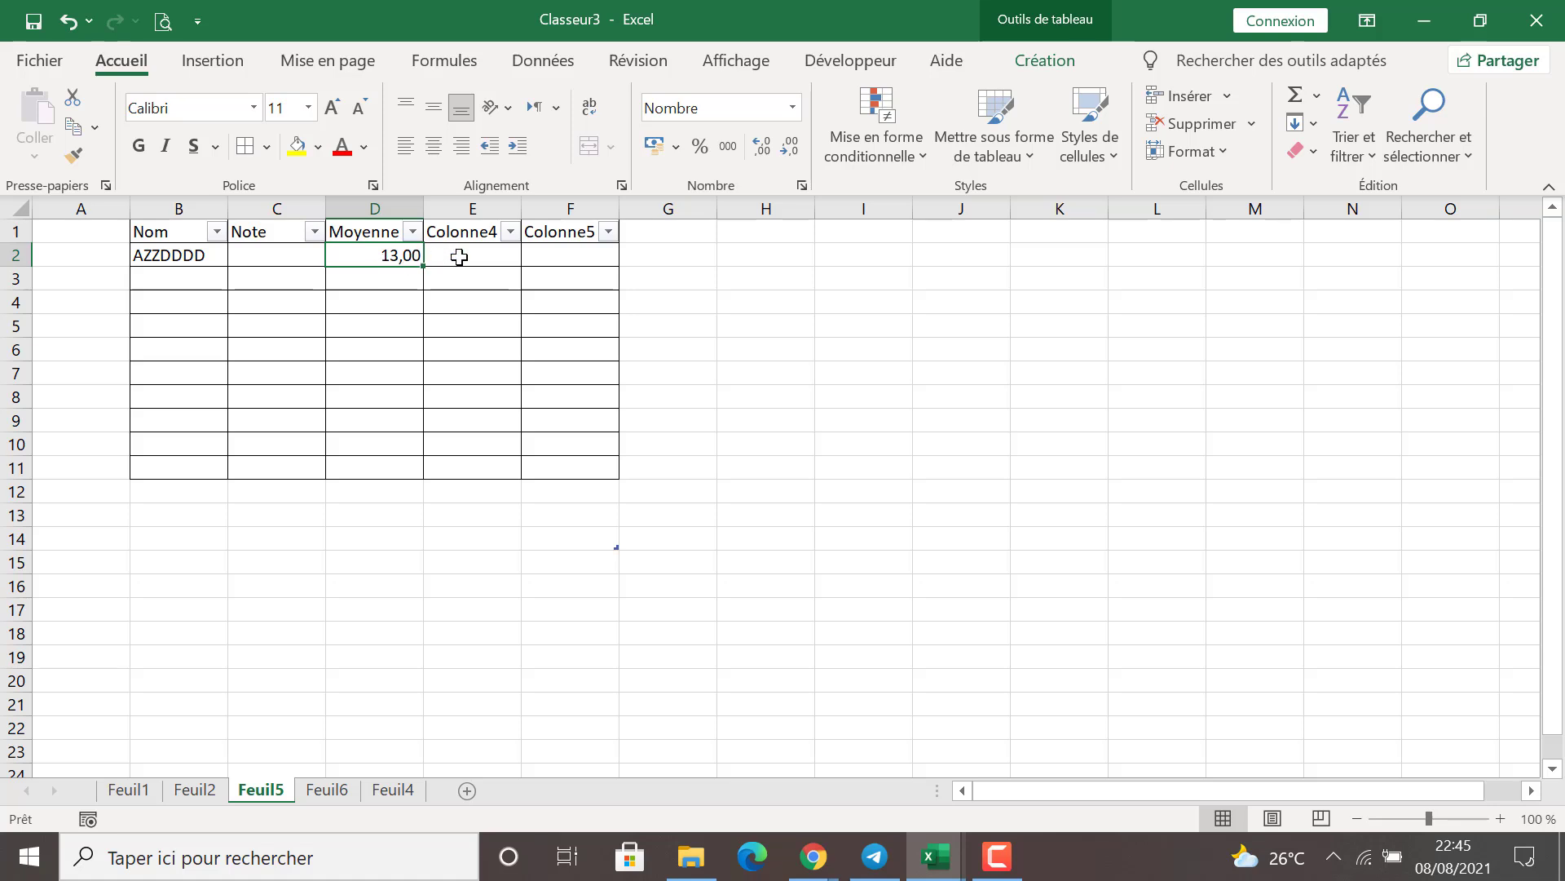
Step: Clear the value from cell D2 under the Moyenne header
double_click(363, 250)
double_click(364, 251)
key("BackSpace")
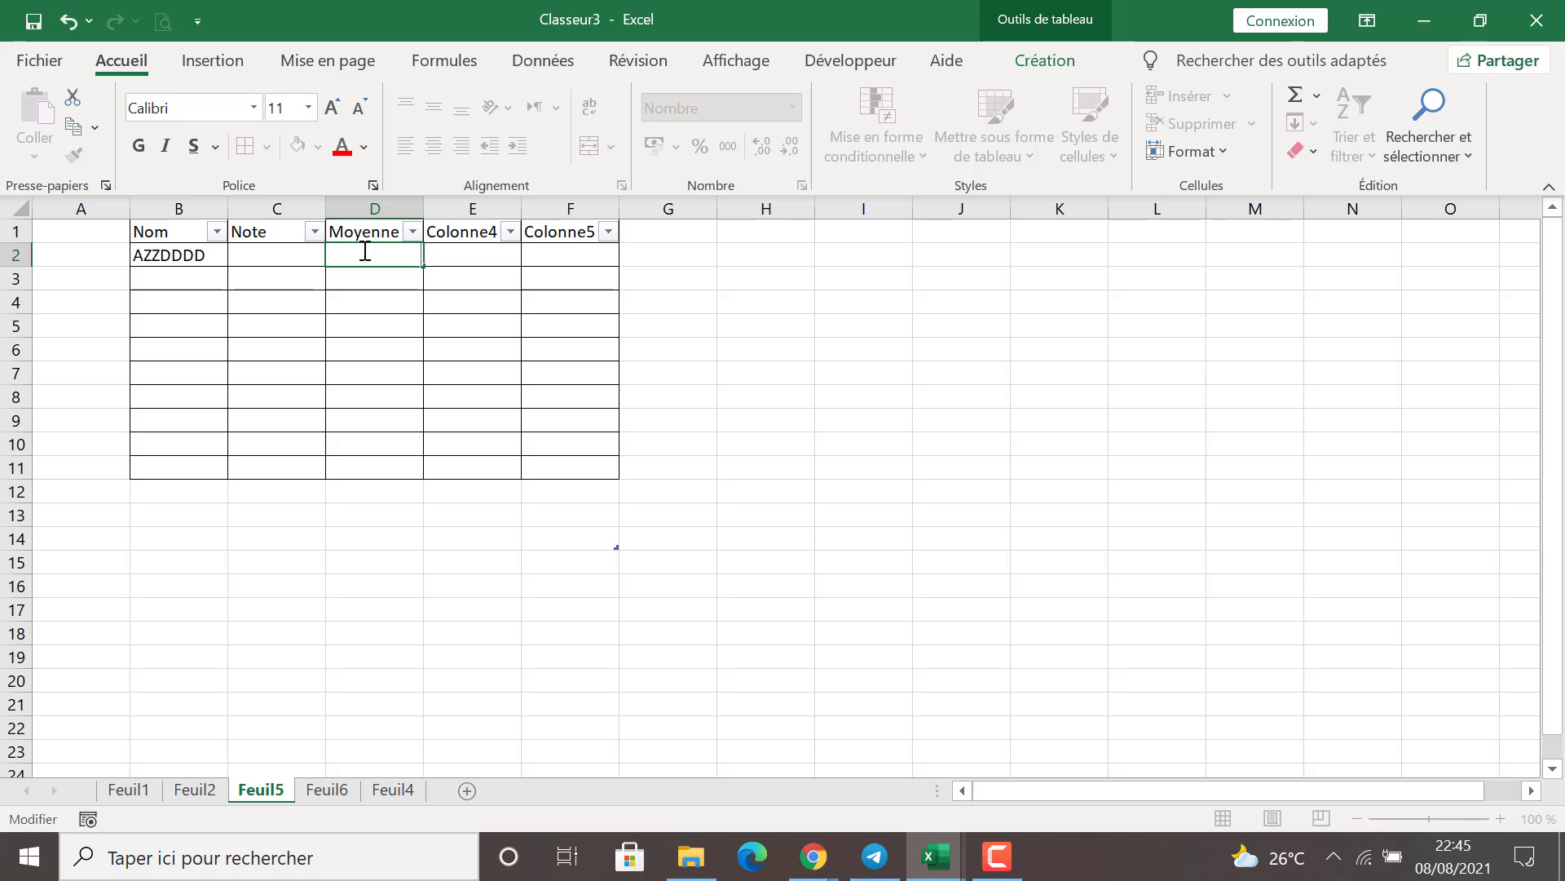
double_click(255, 251)
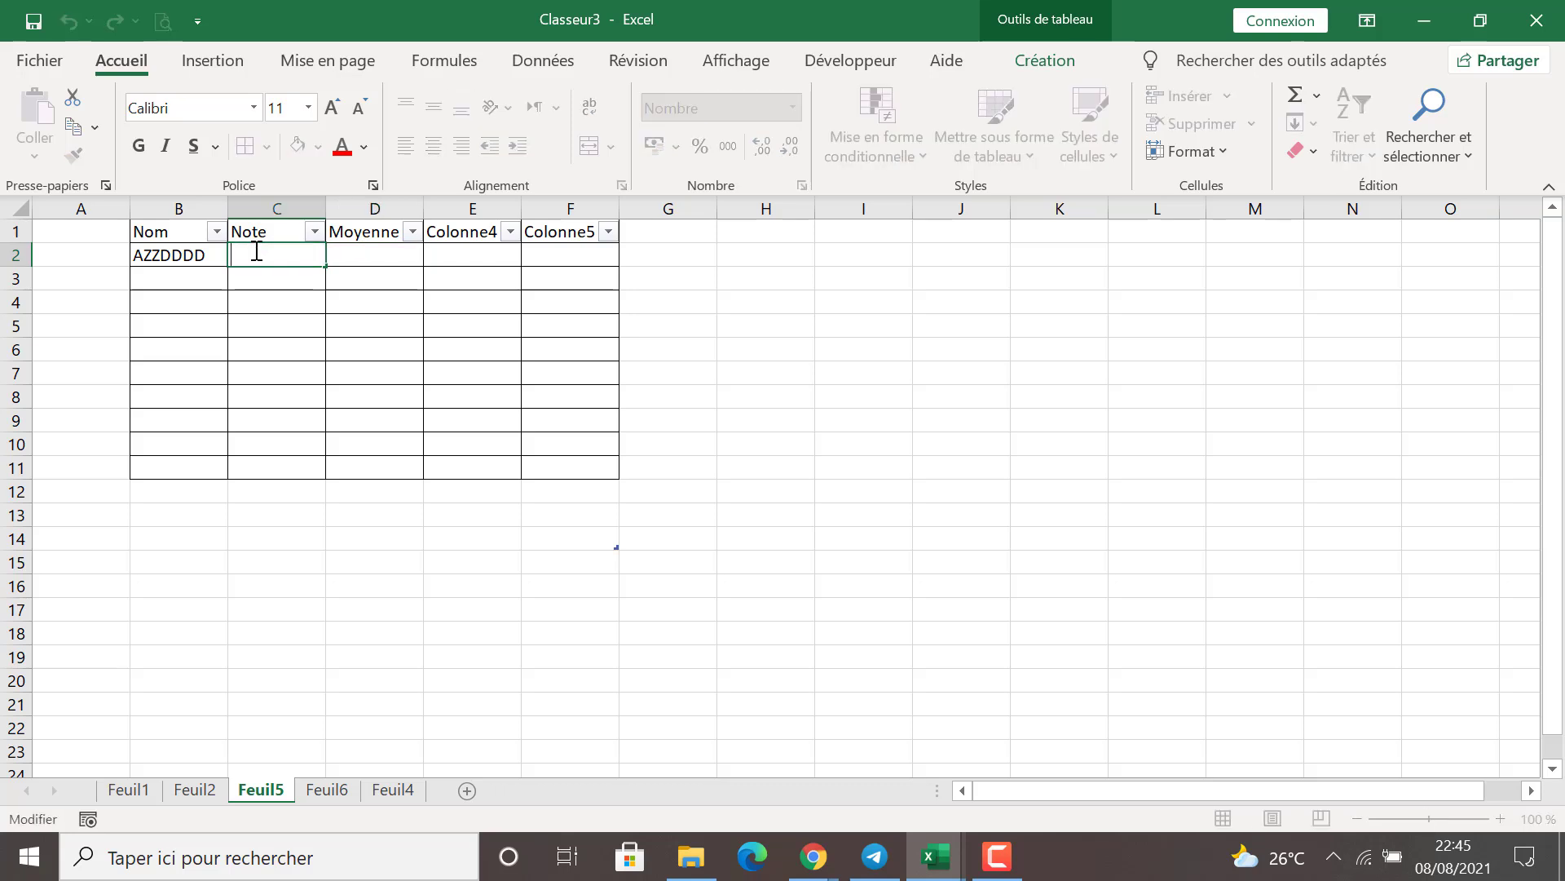
Step: Rename the Moyenne header in cell D1 as Note
left_click(371, 231)
double_click(371, 231)
type("n")
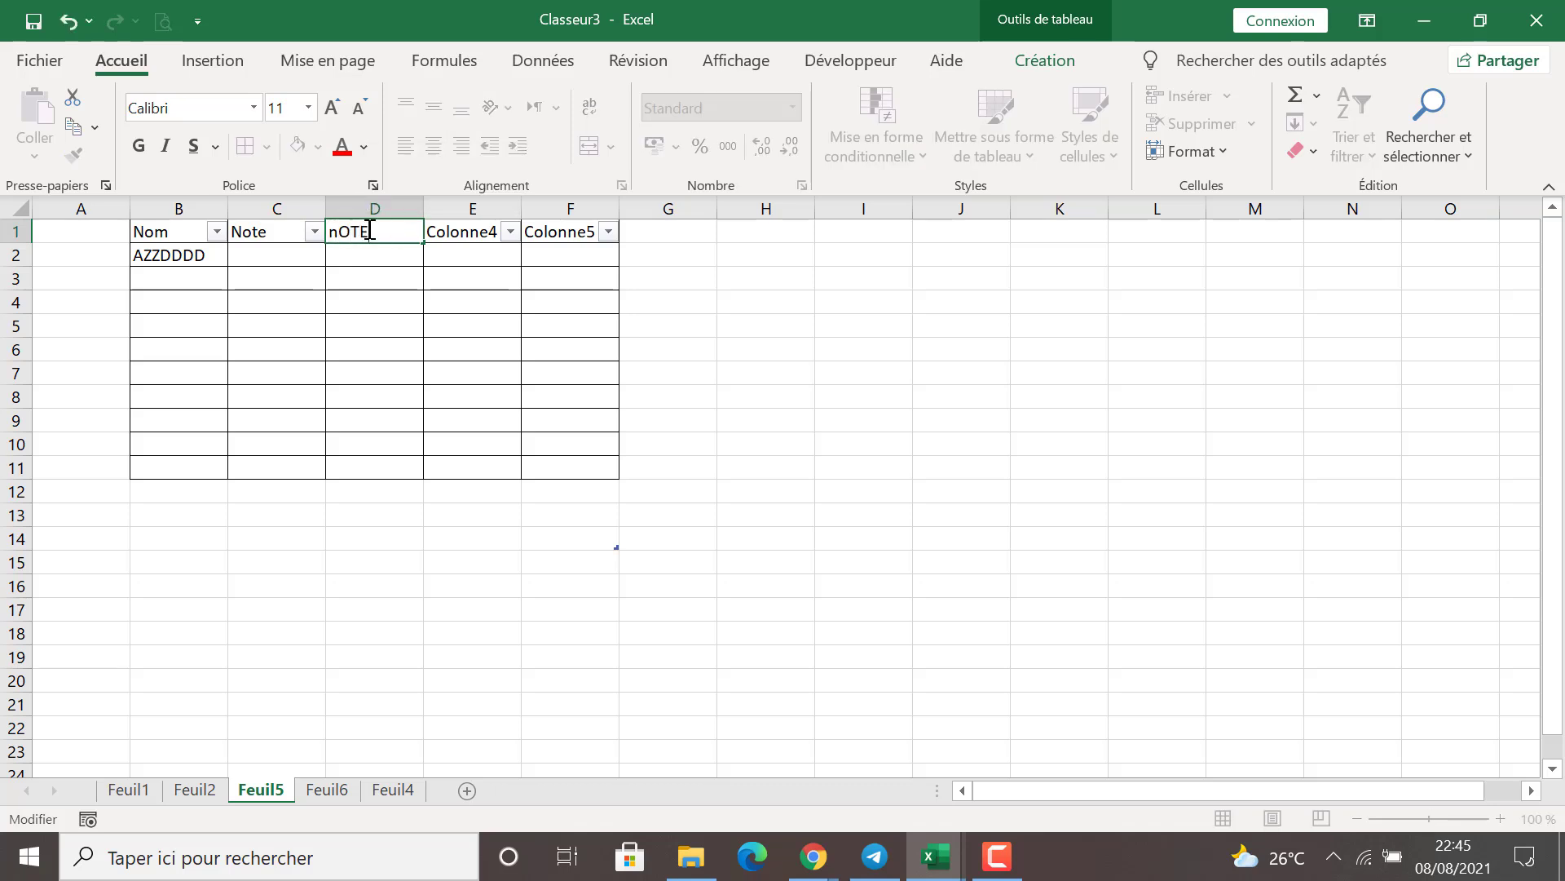
type("OTE")
key("Return")
Step: Rename the Note header in cell C1 as Note1
left_click(285, 231)
double_click(284, 231)
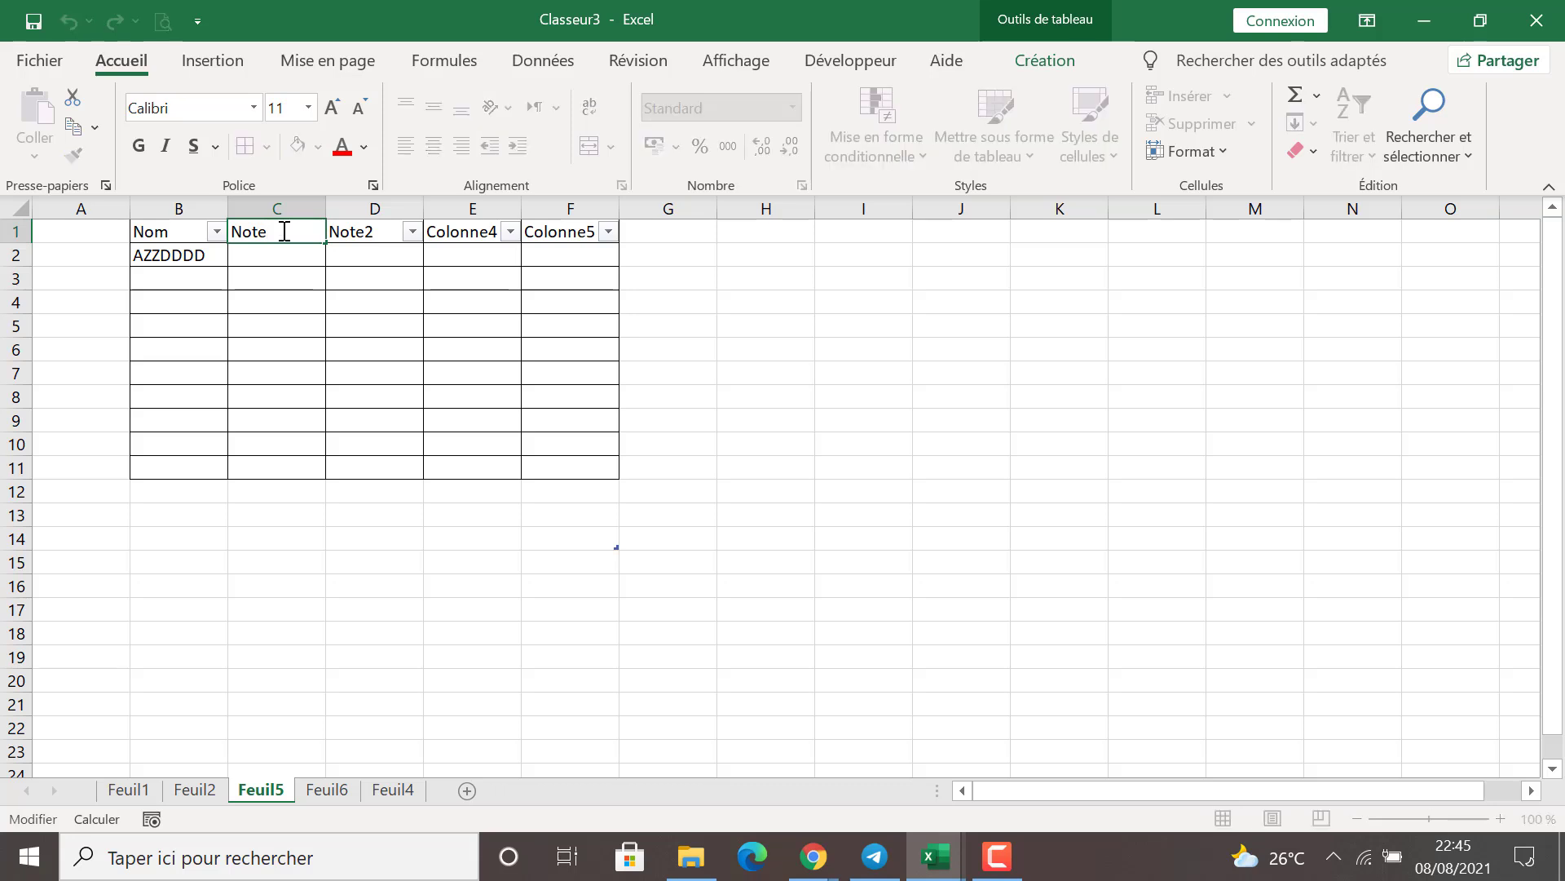
type("1")
left_click(382, 231)
left_click(320, 273)
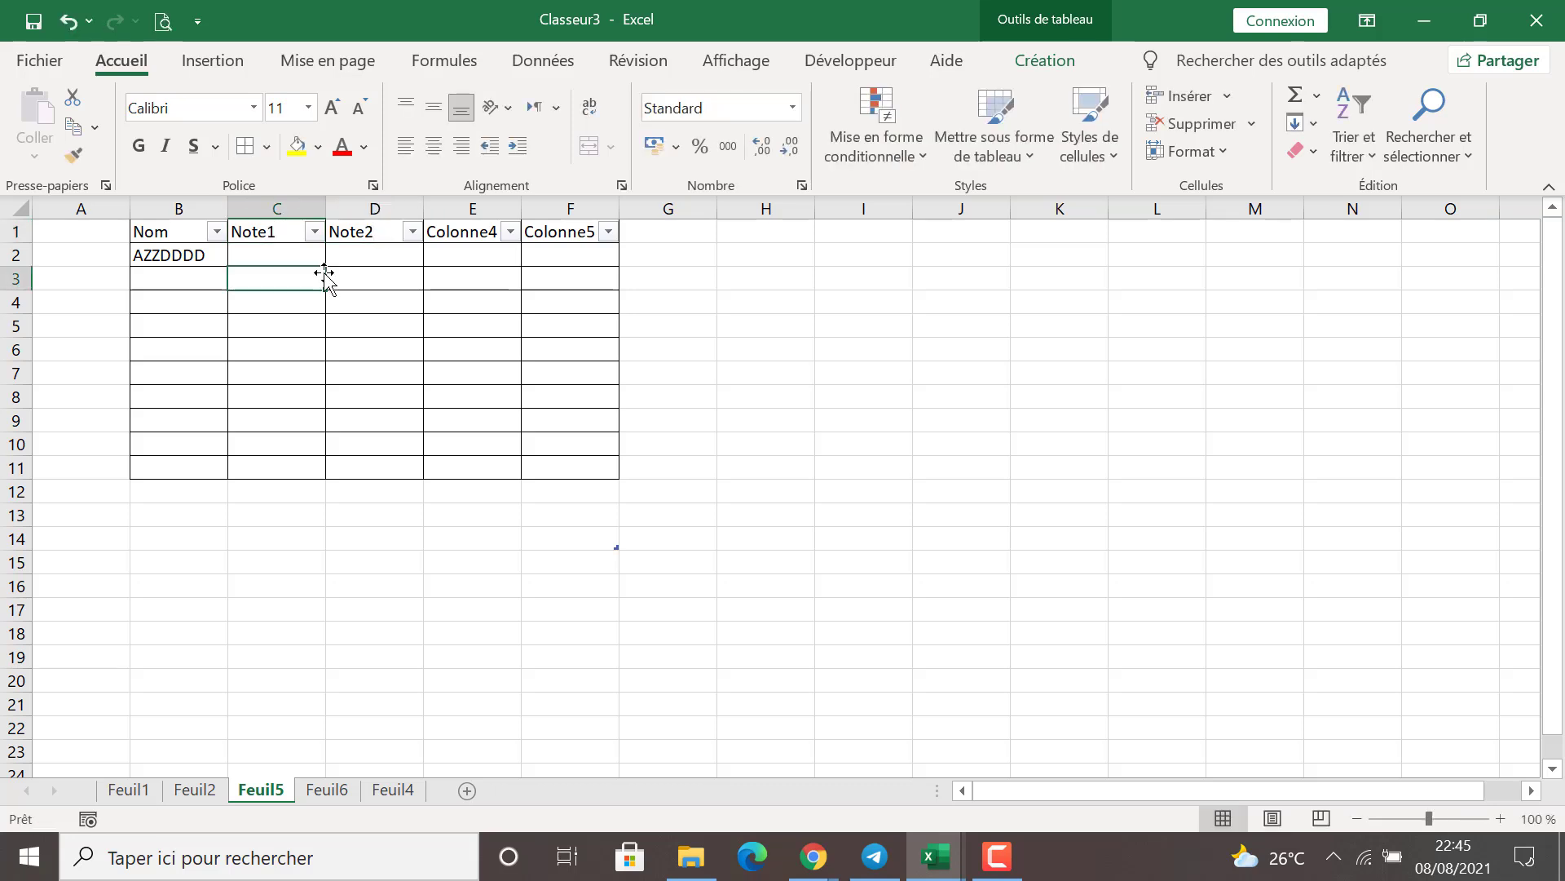
Step: Enter 12 in both cells C2 and D2, under the Note1 and Note2 headers
double_click(271, 249)
type("12")
key("Return")
double_click(367, 249)
type("12")
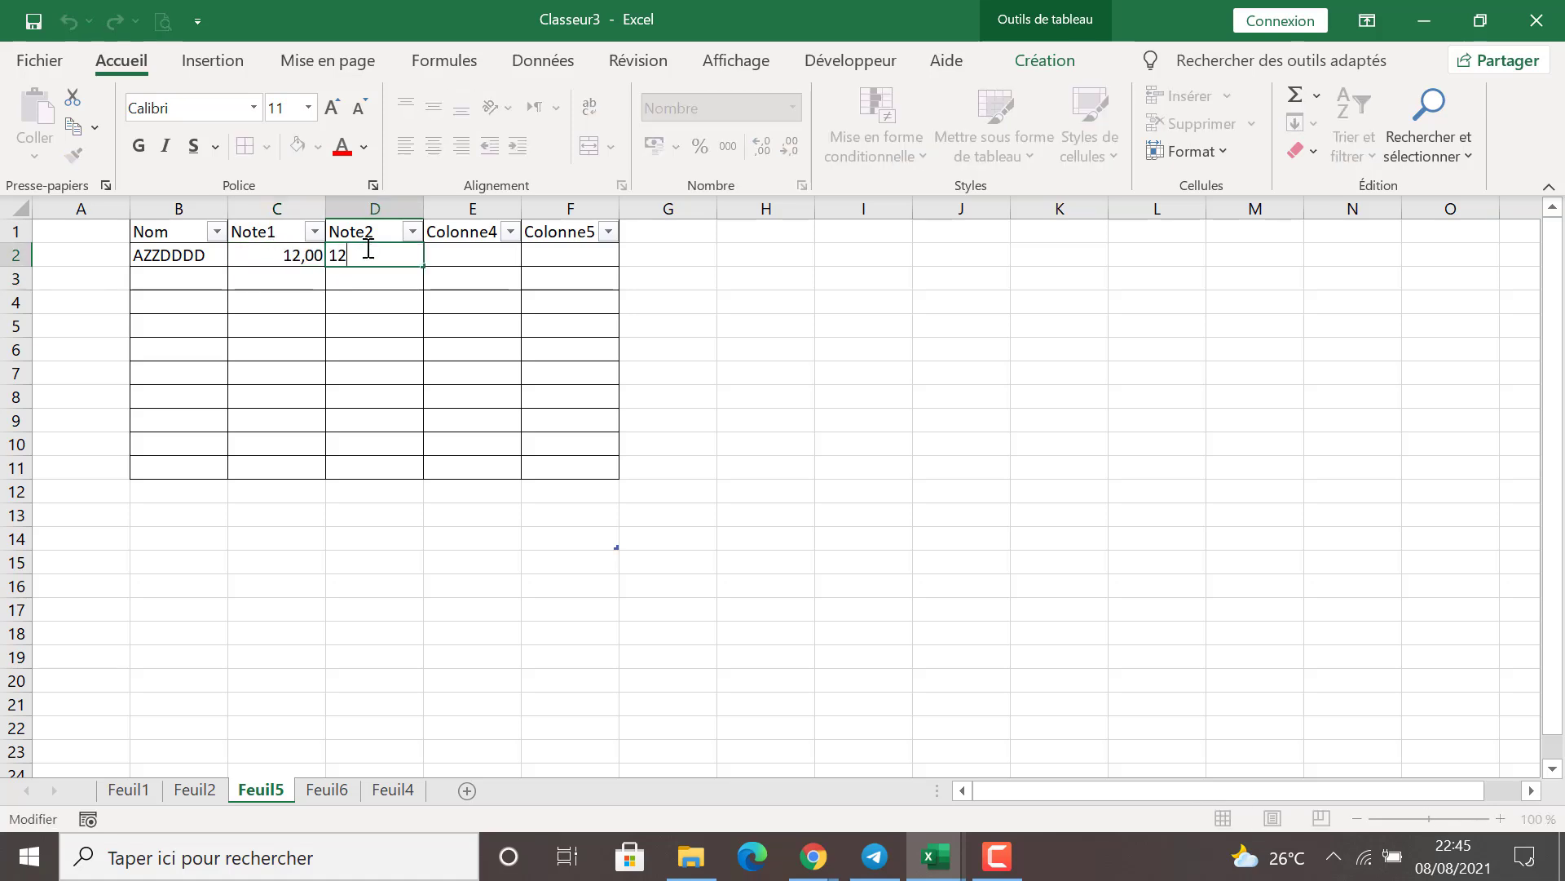
key("Return")
Step: Rename the Colonne4 header in cell E1 as SOMME
left_click(463, 231)
double_click(463, 231)
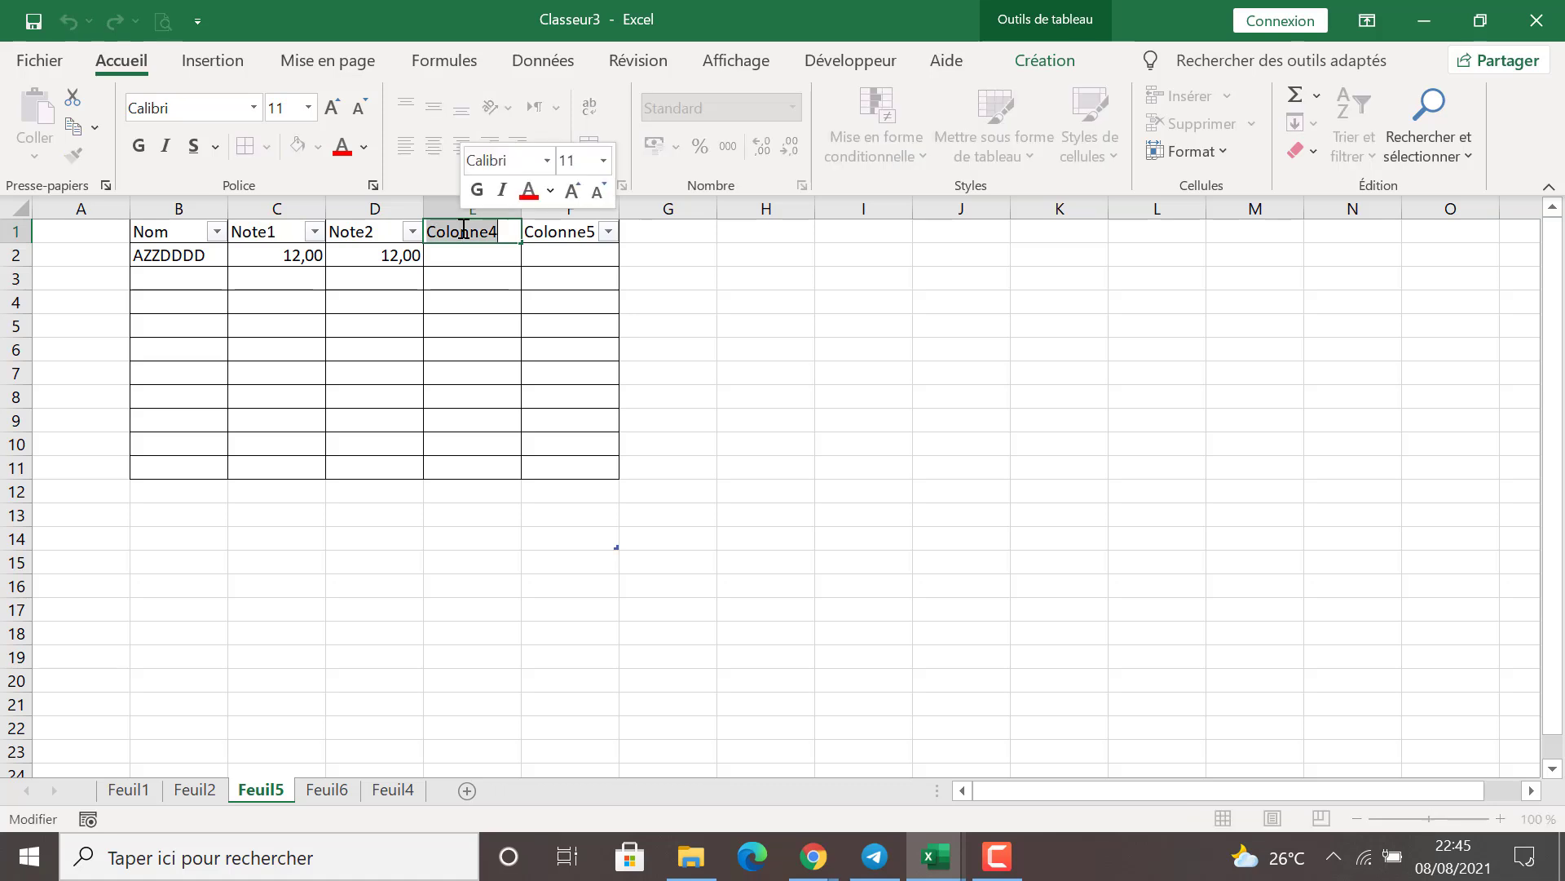
type("SOMME")
key("Return")
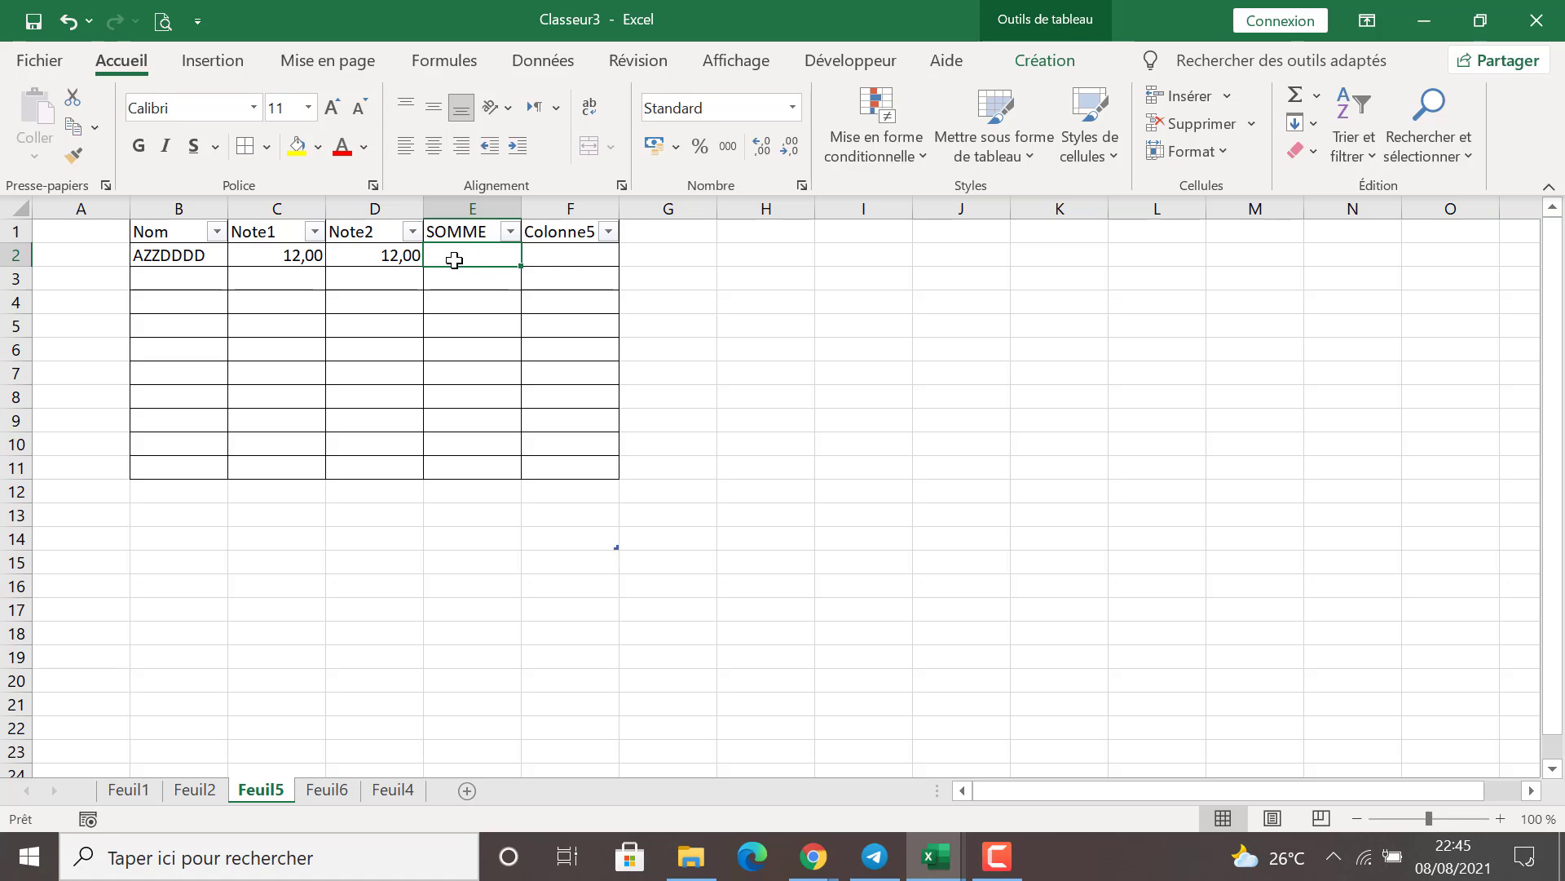
double_click(455, 260)
type("+")
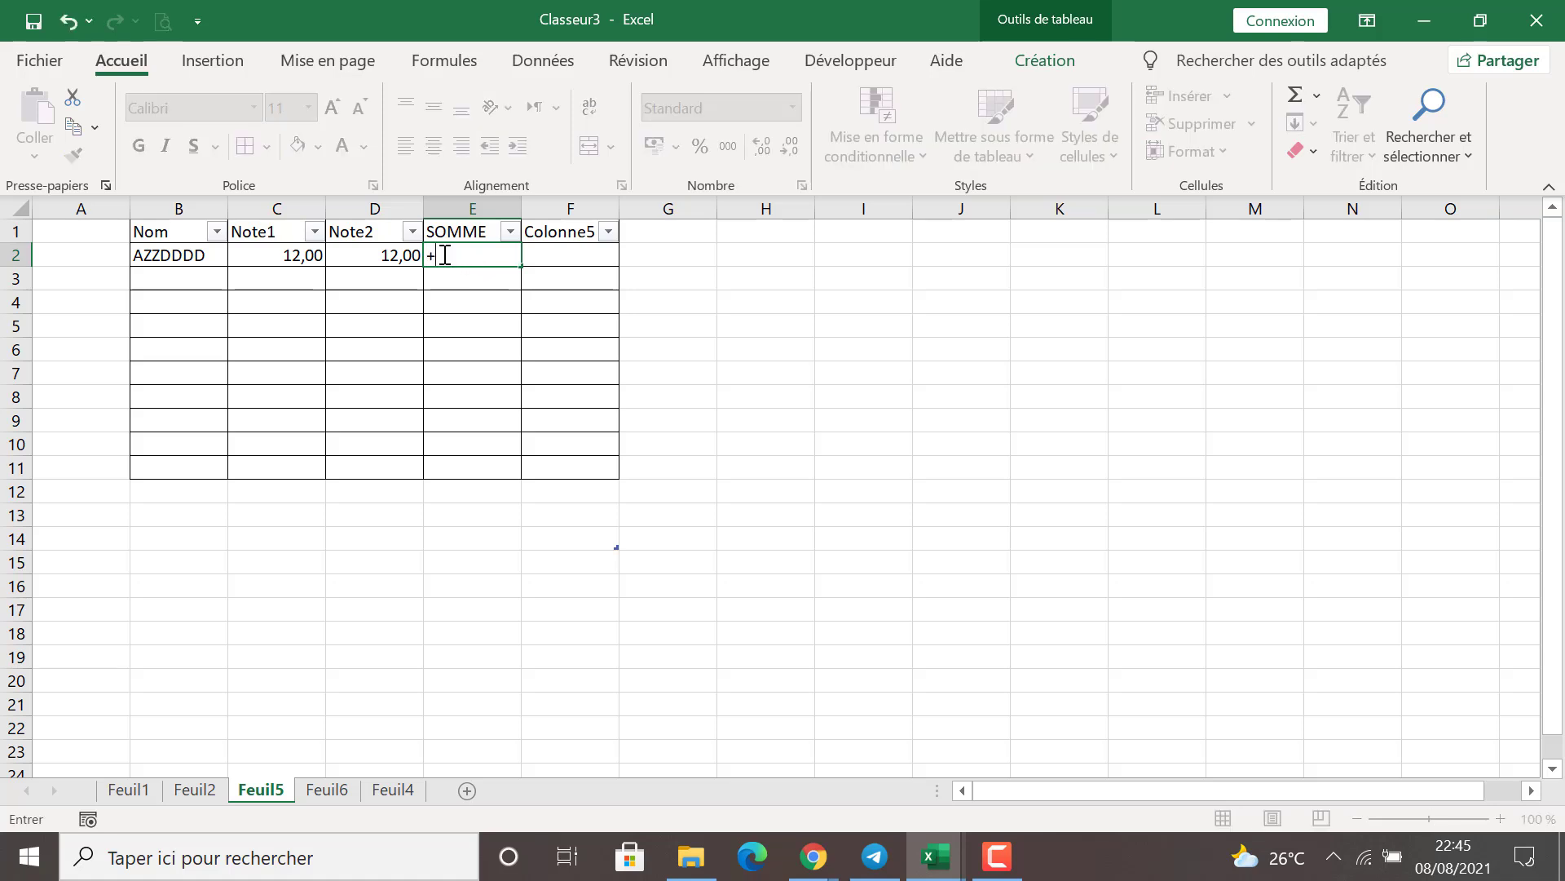
key("BackSpace")
type("=")
left_click(285, 256)
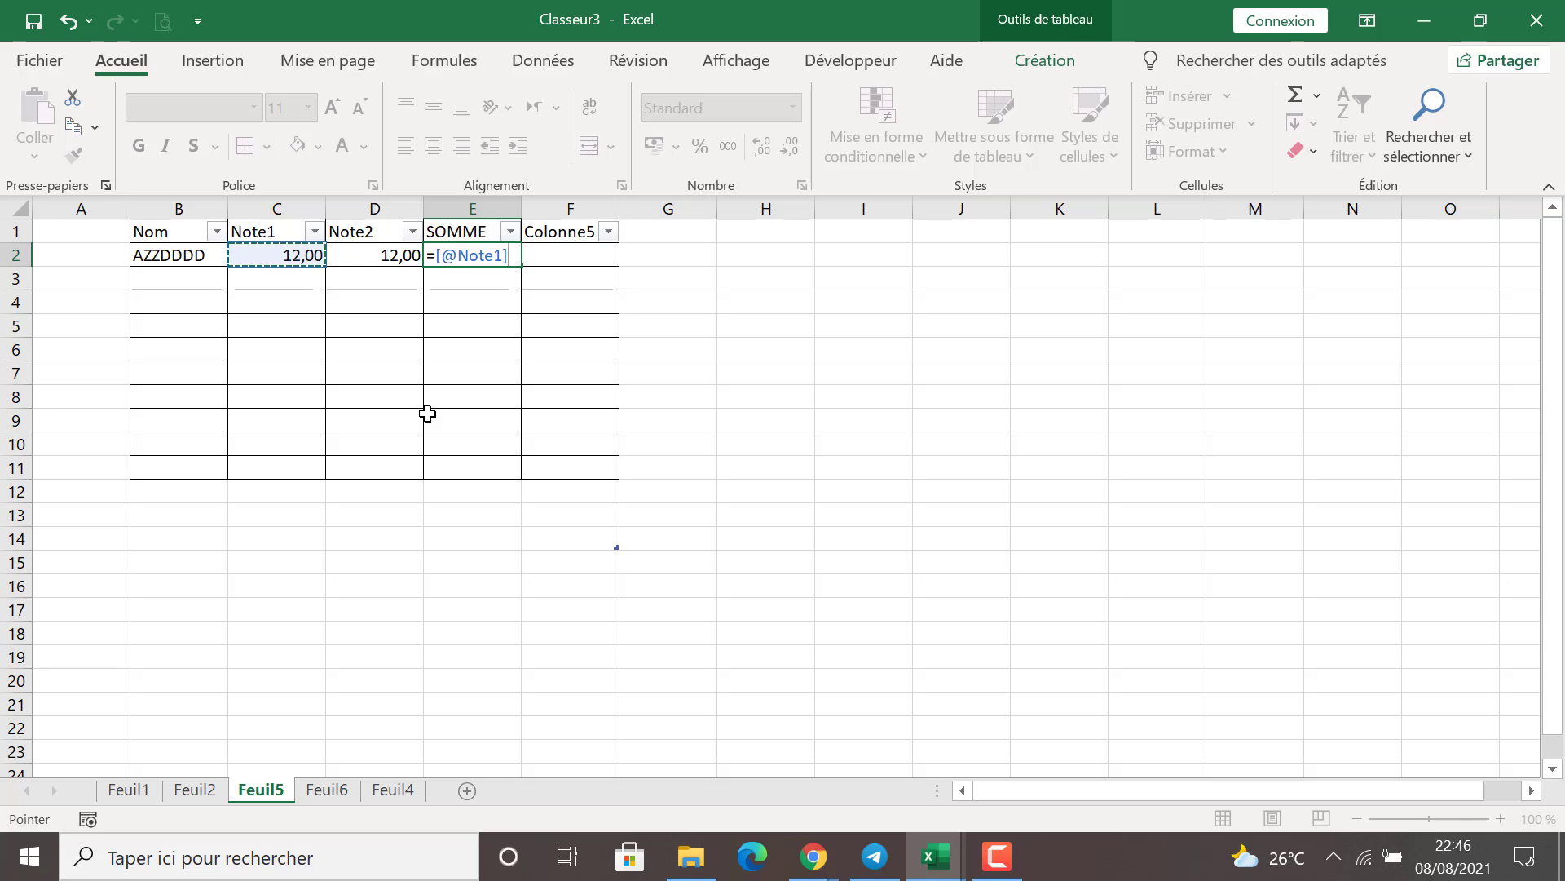
type("+")
left_click(375, 250)
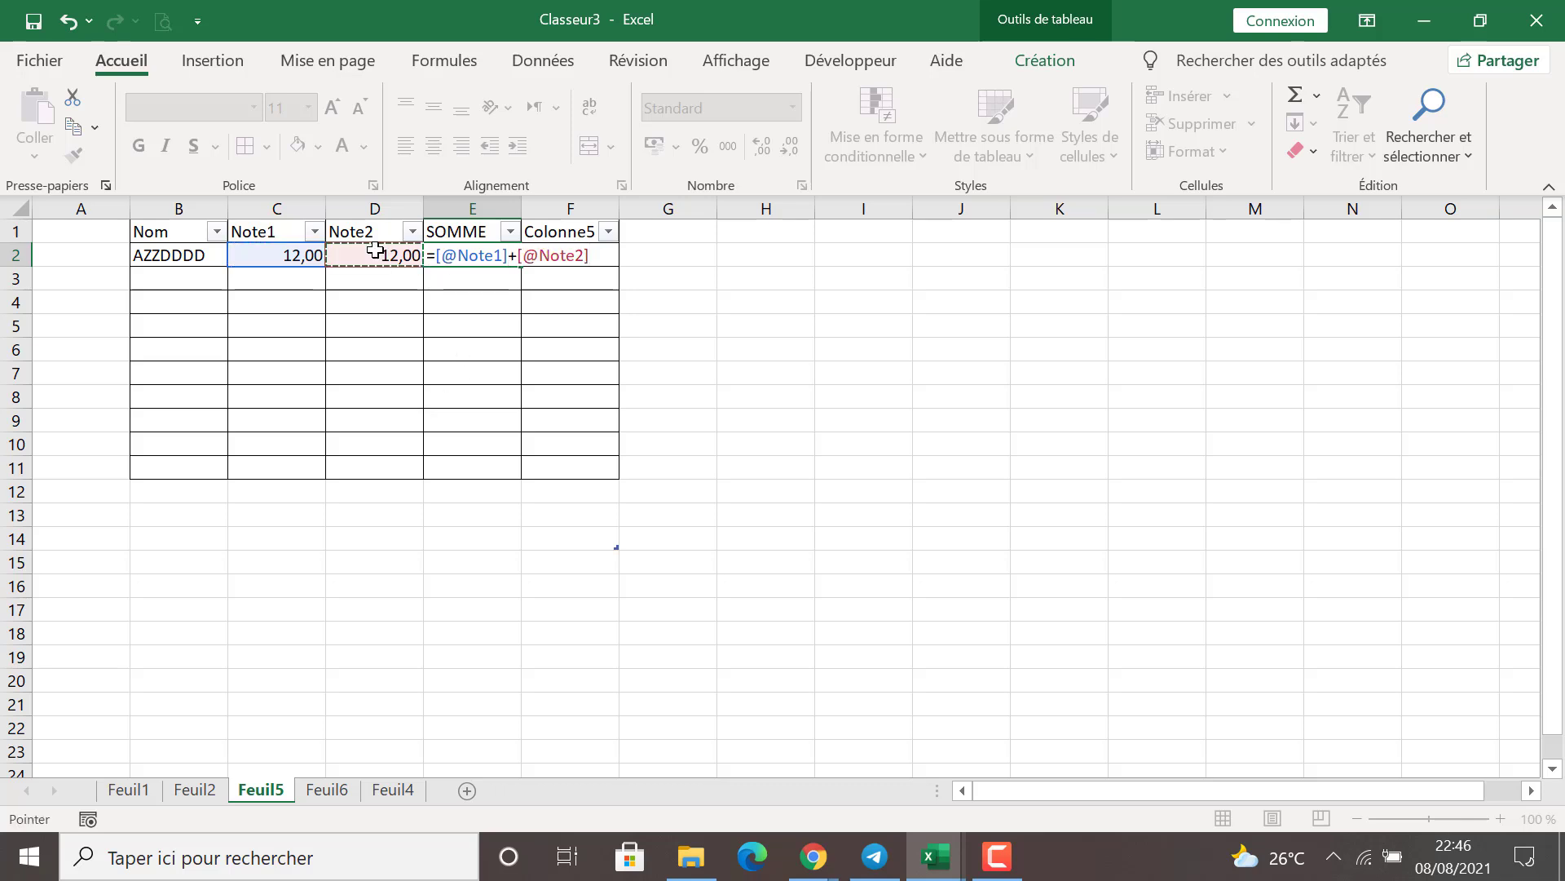
key("Return")
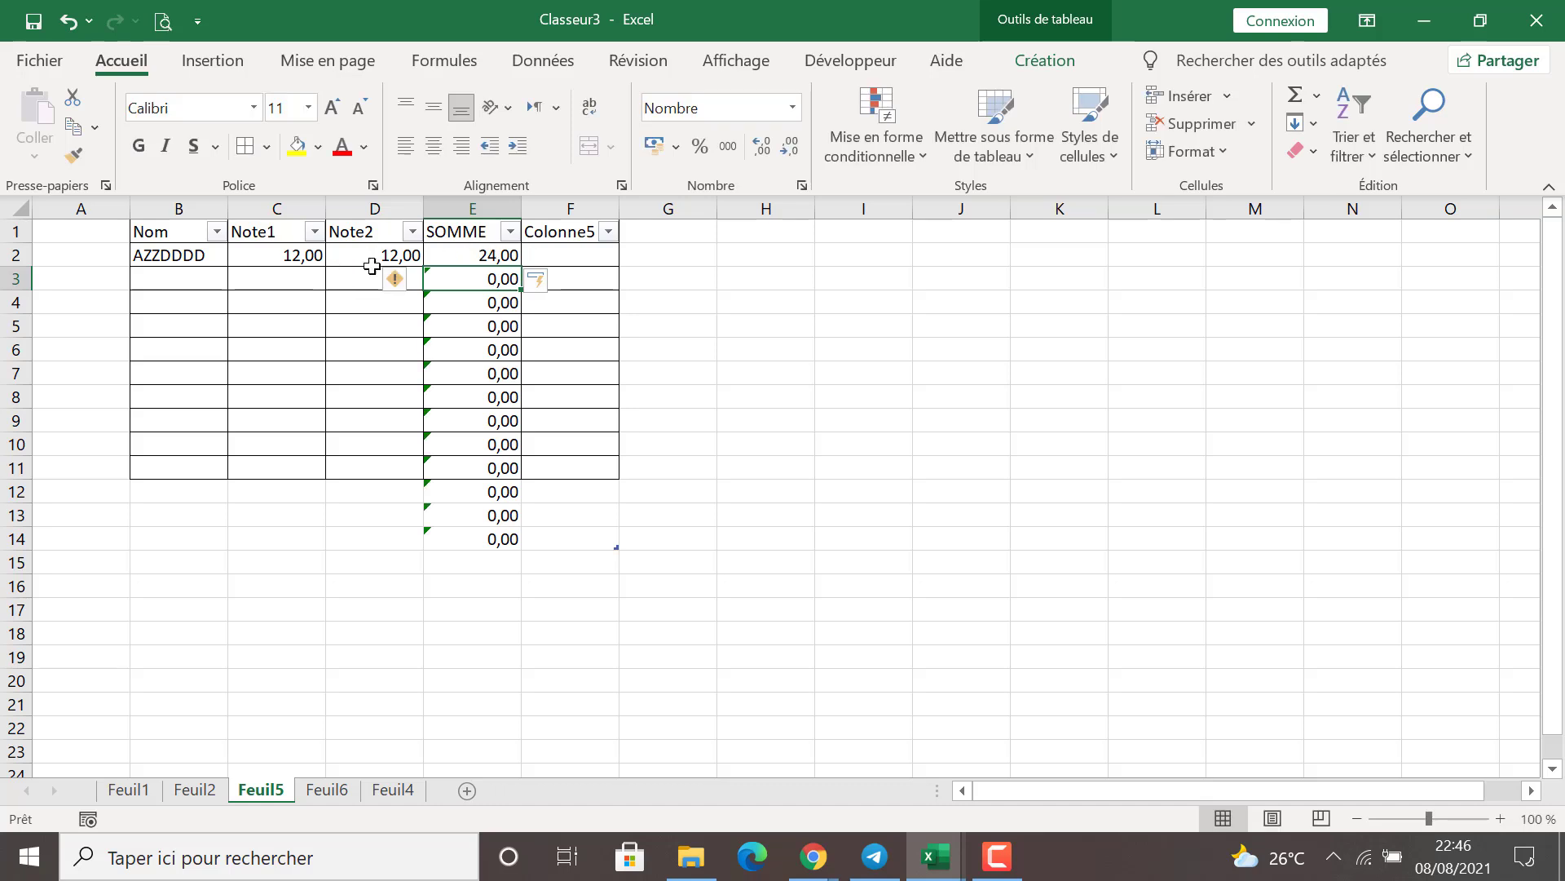
left_click(476, 254)
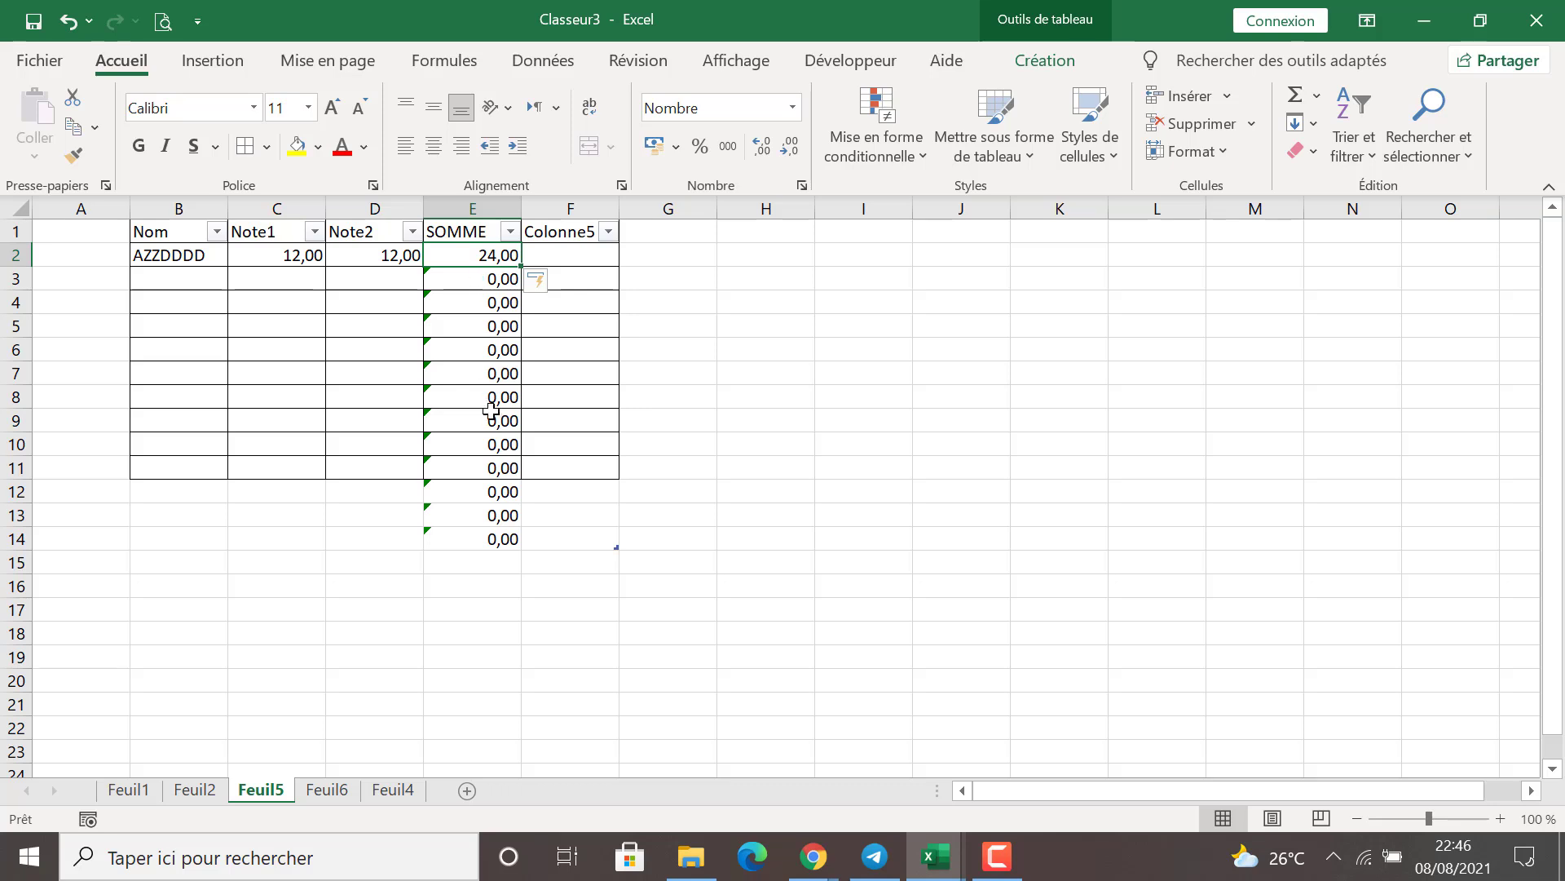
Step: Enter 12 in cell C3 under Note1 and 13 in cell D3 under Note2
double_click(257, 276)
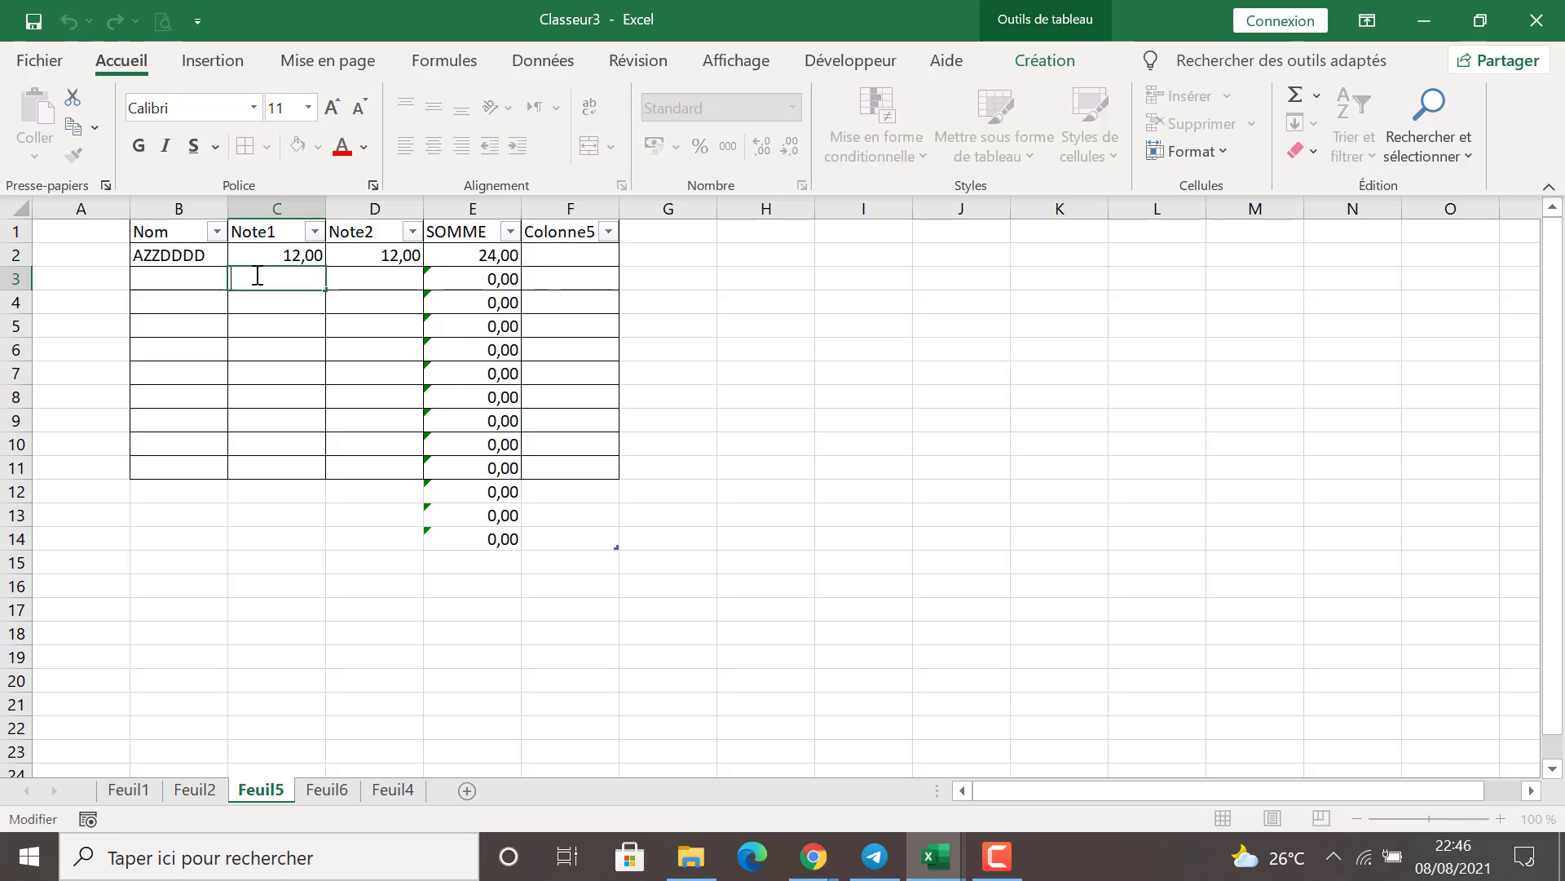
type("12")
key("Return")
double_click(360, 280)
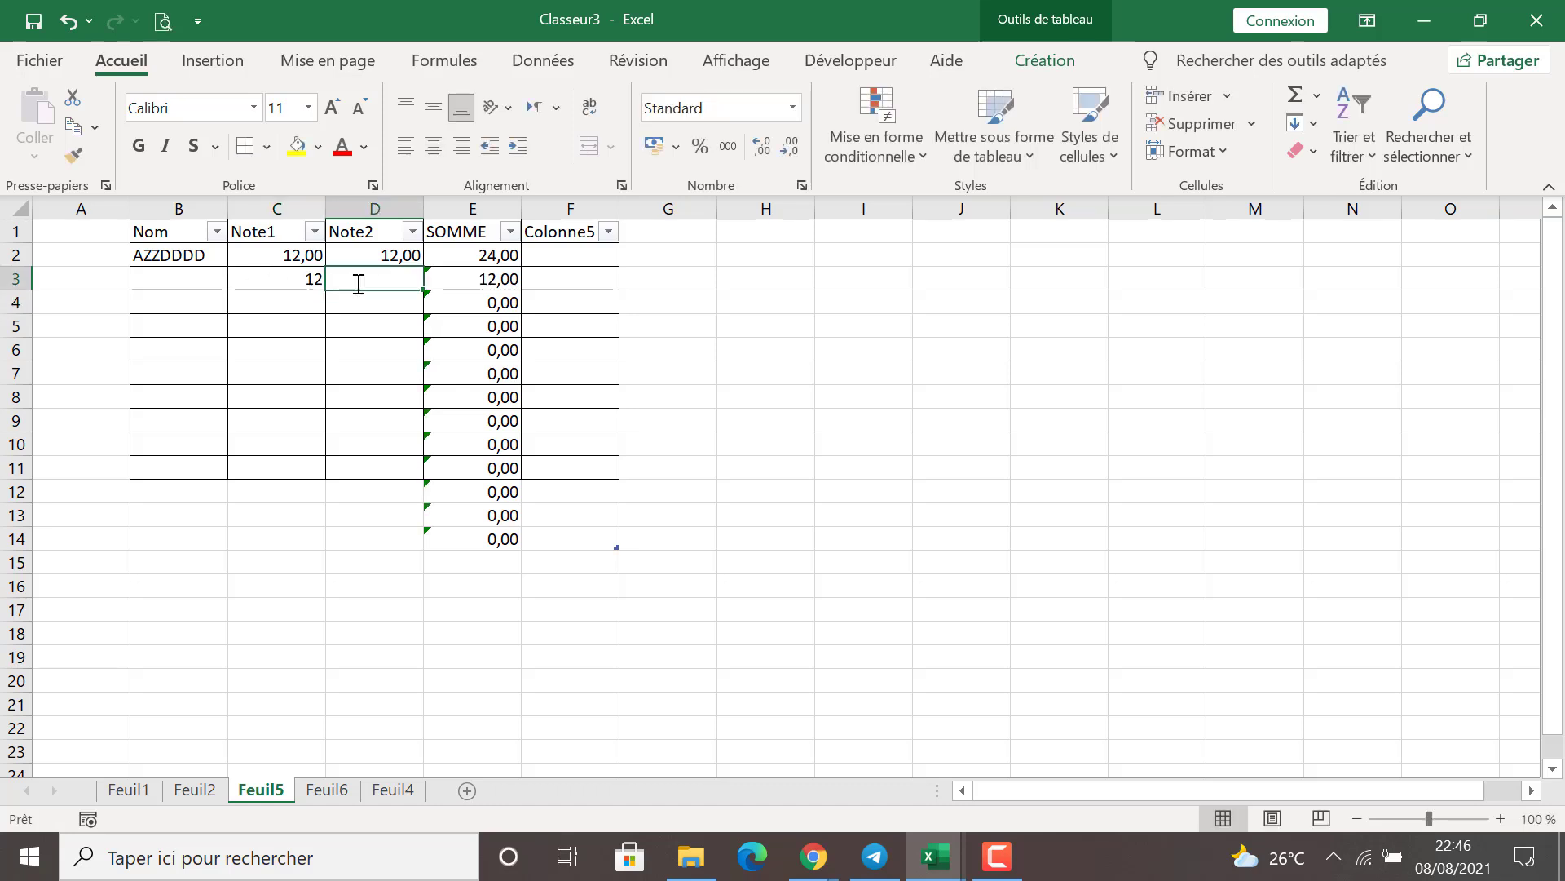
key("Return")
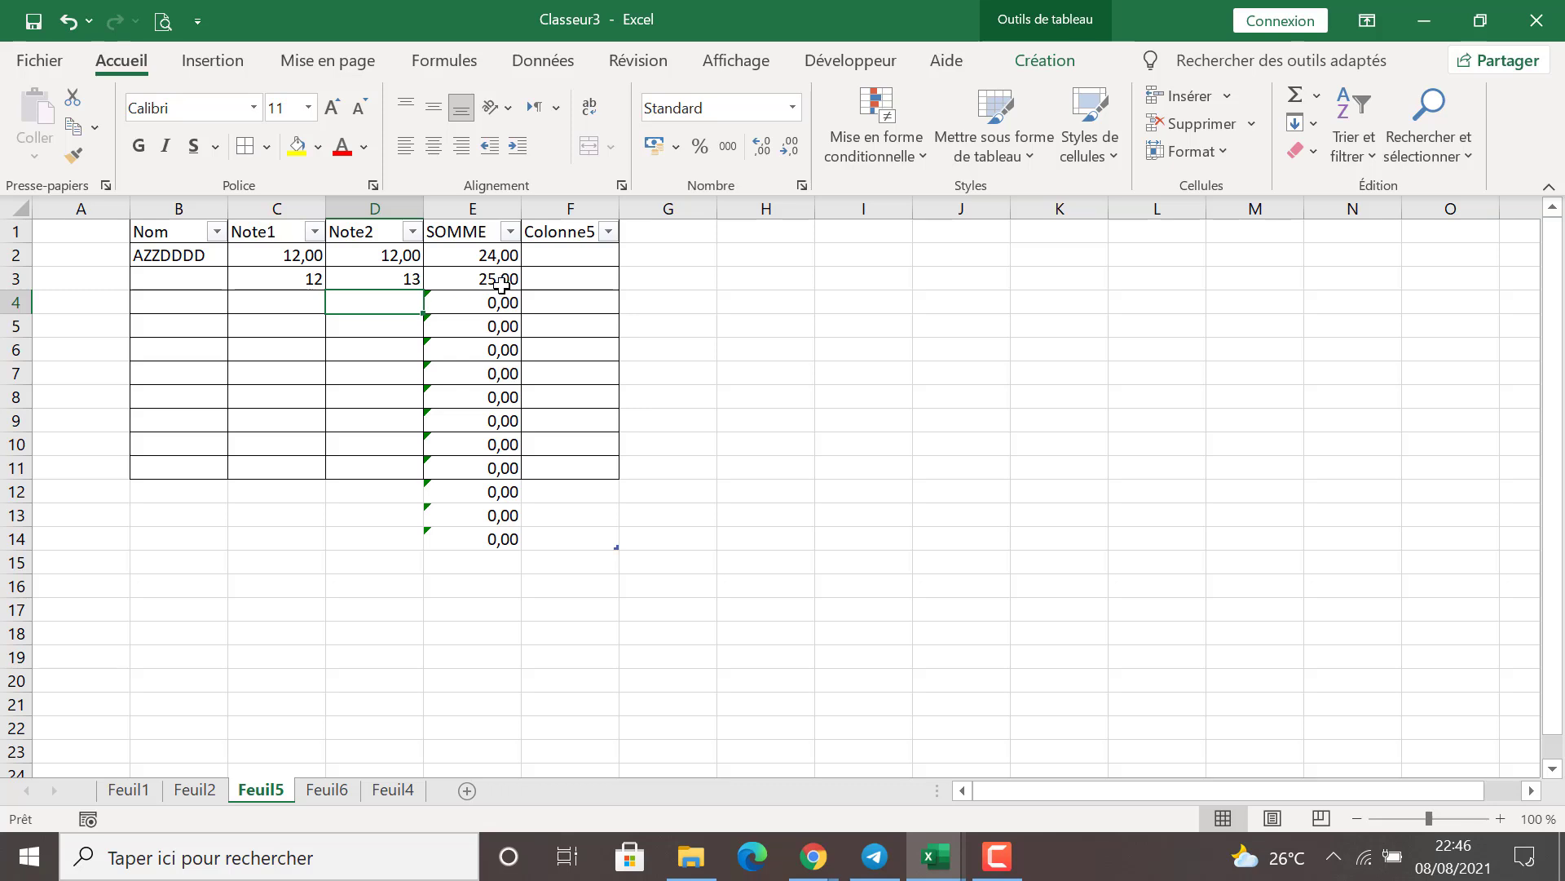
double_click(276, 304)
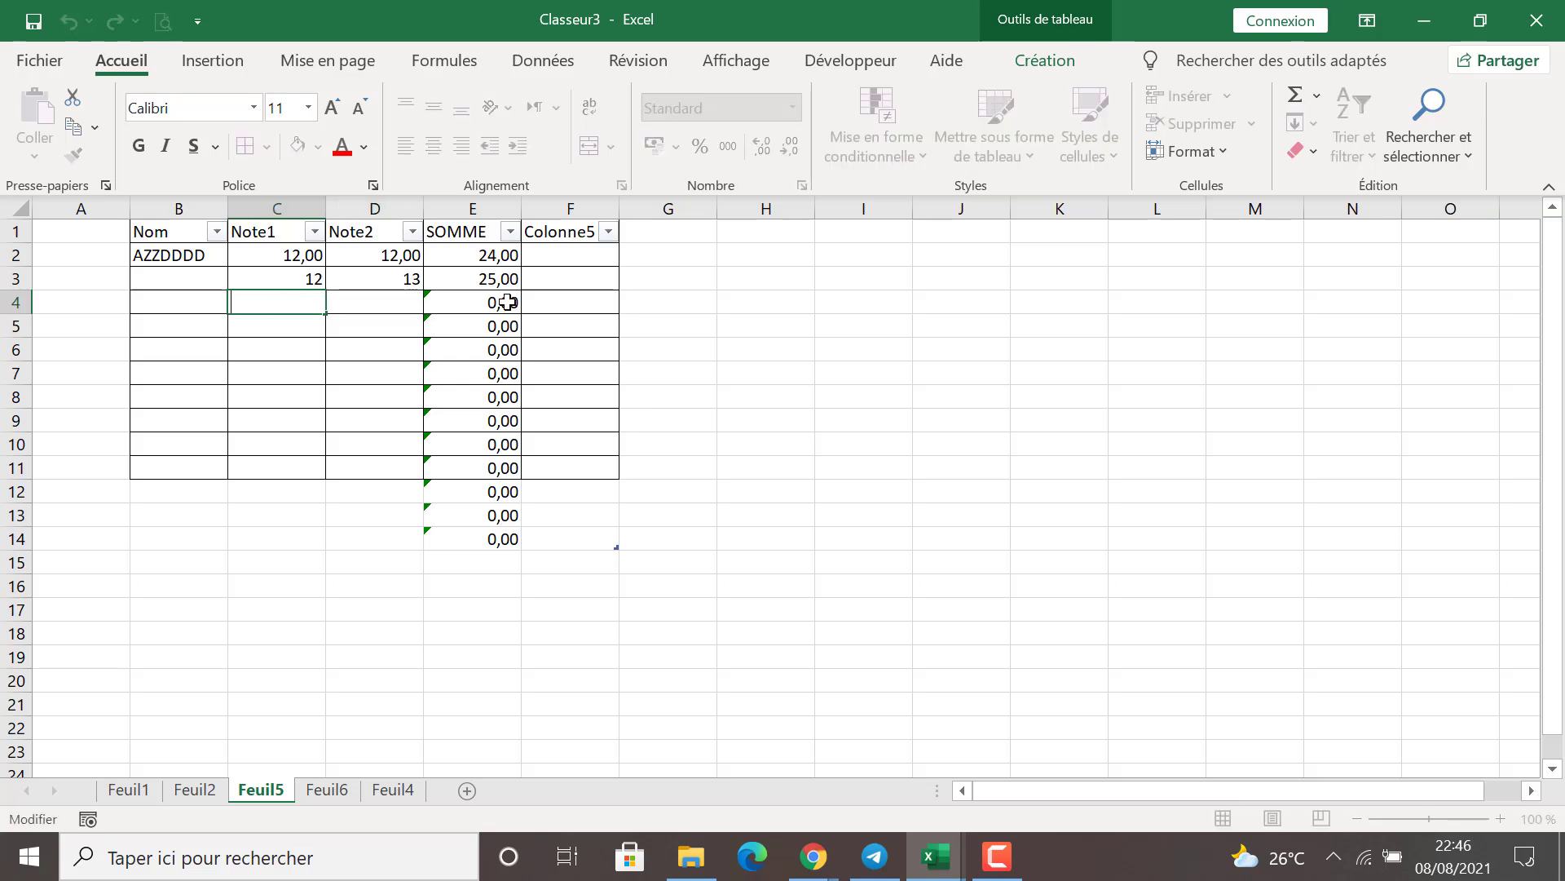
left_click(561, 267)
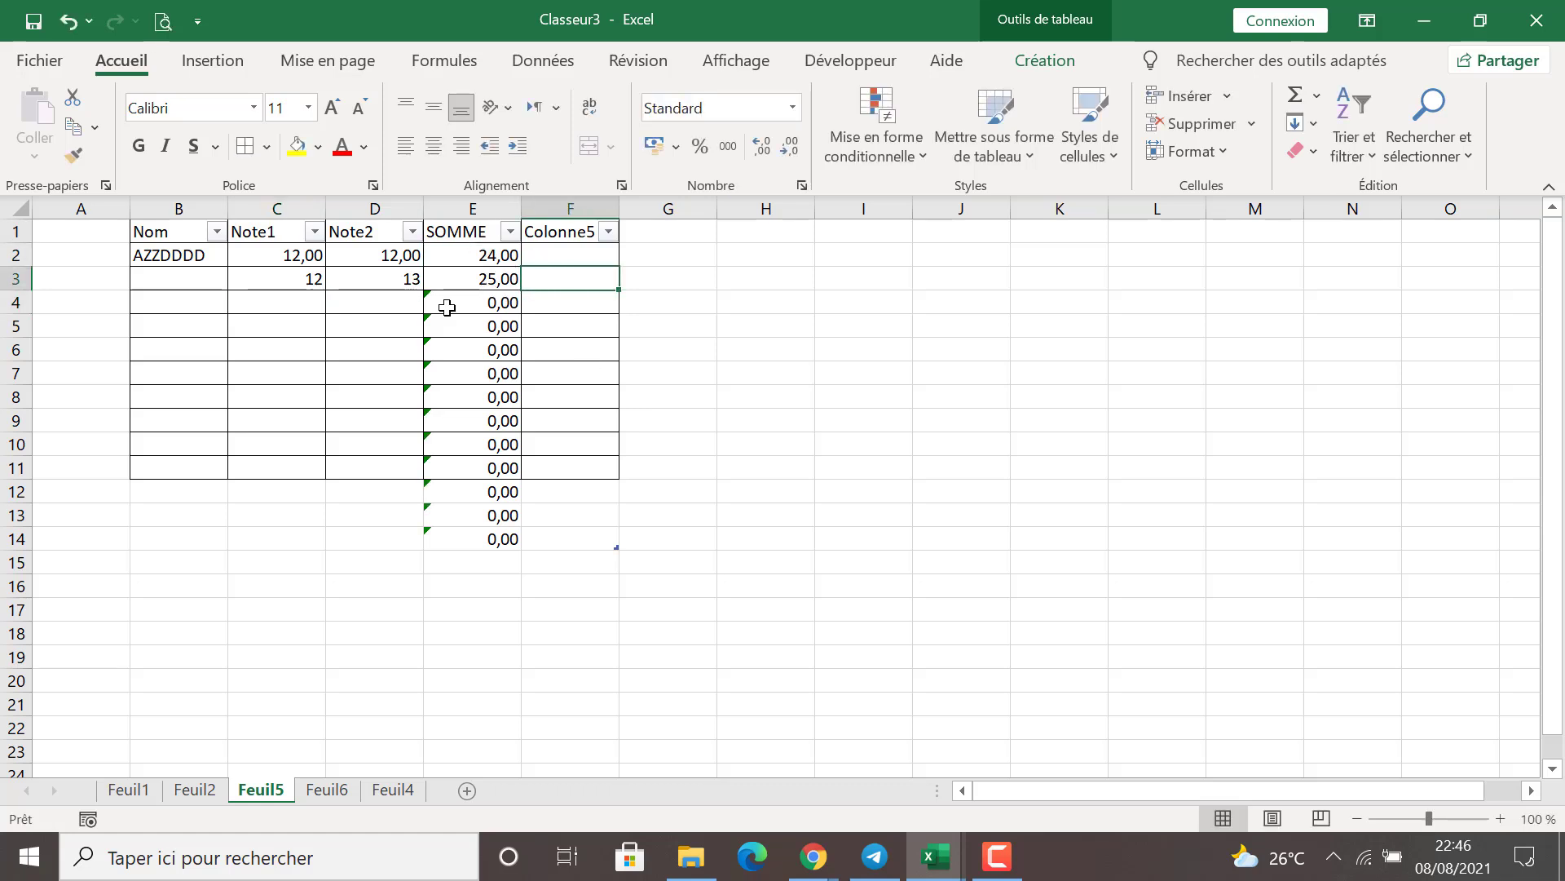
left_click(593, 259)
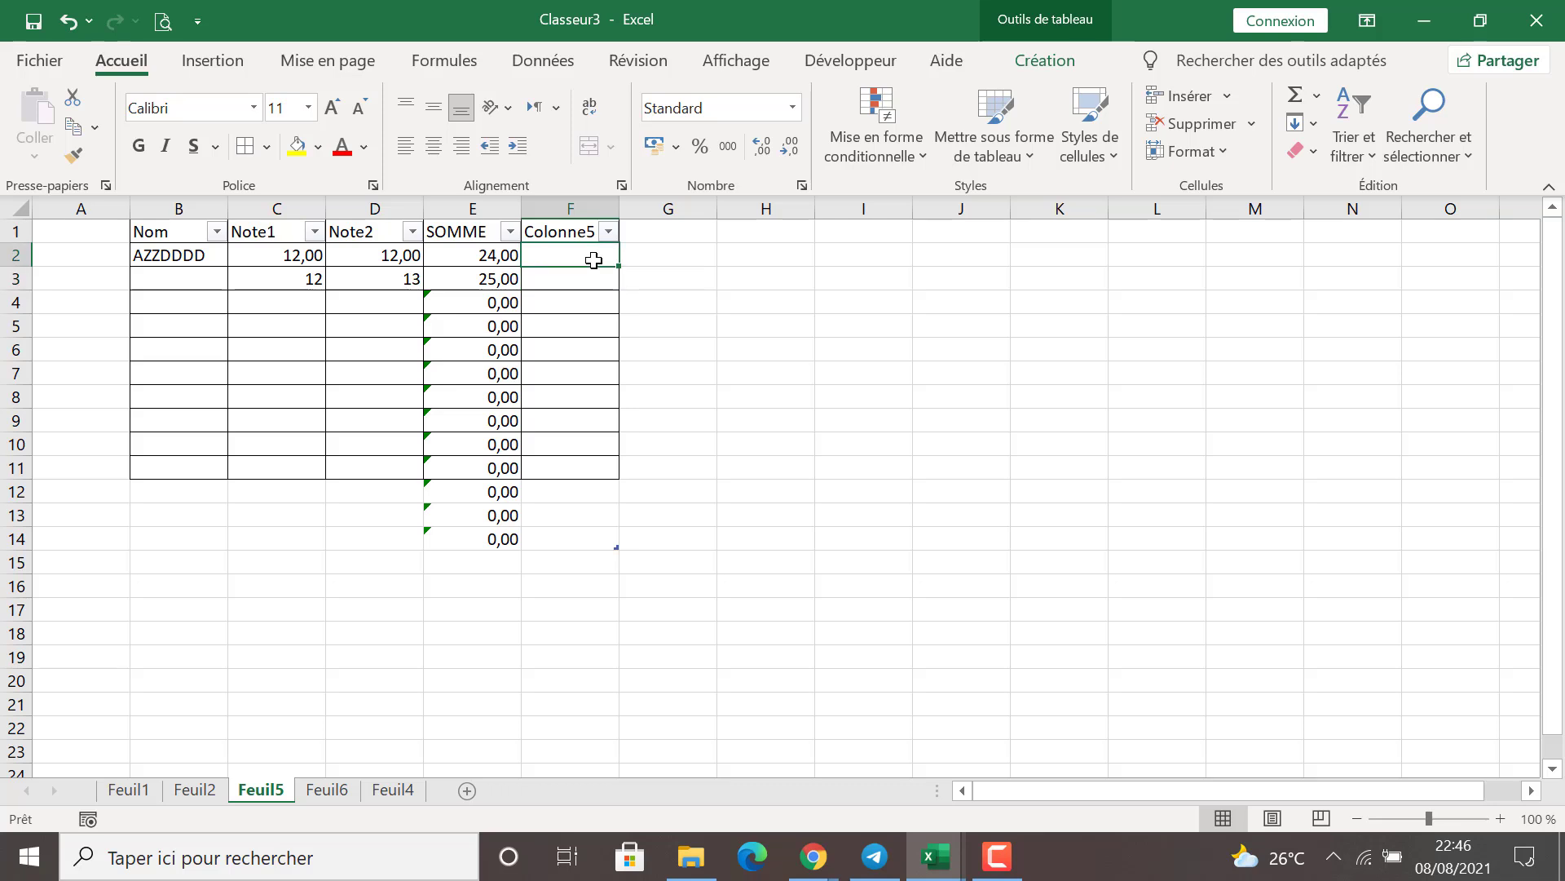
double_click(573, 256)
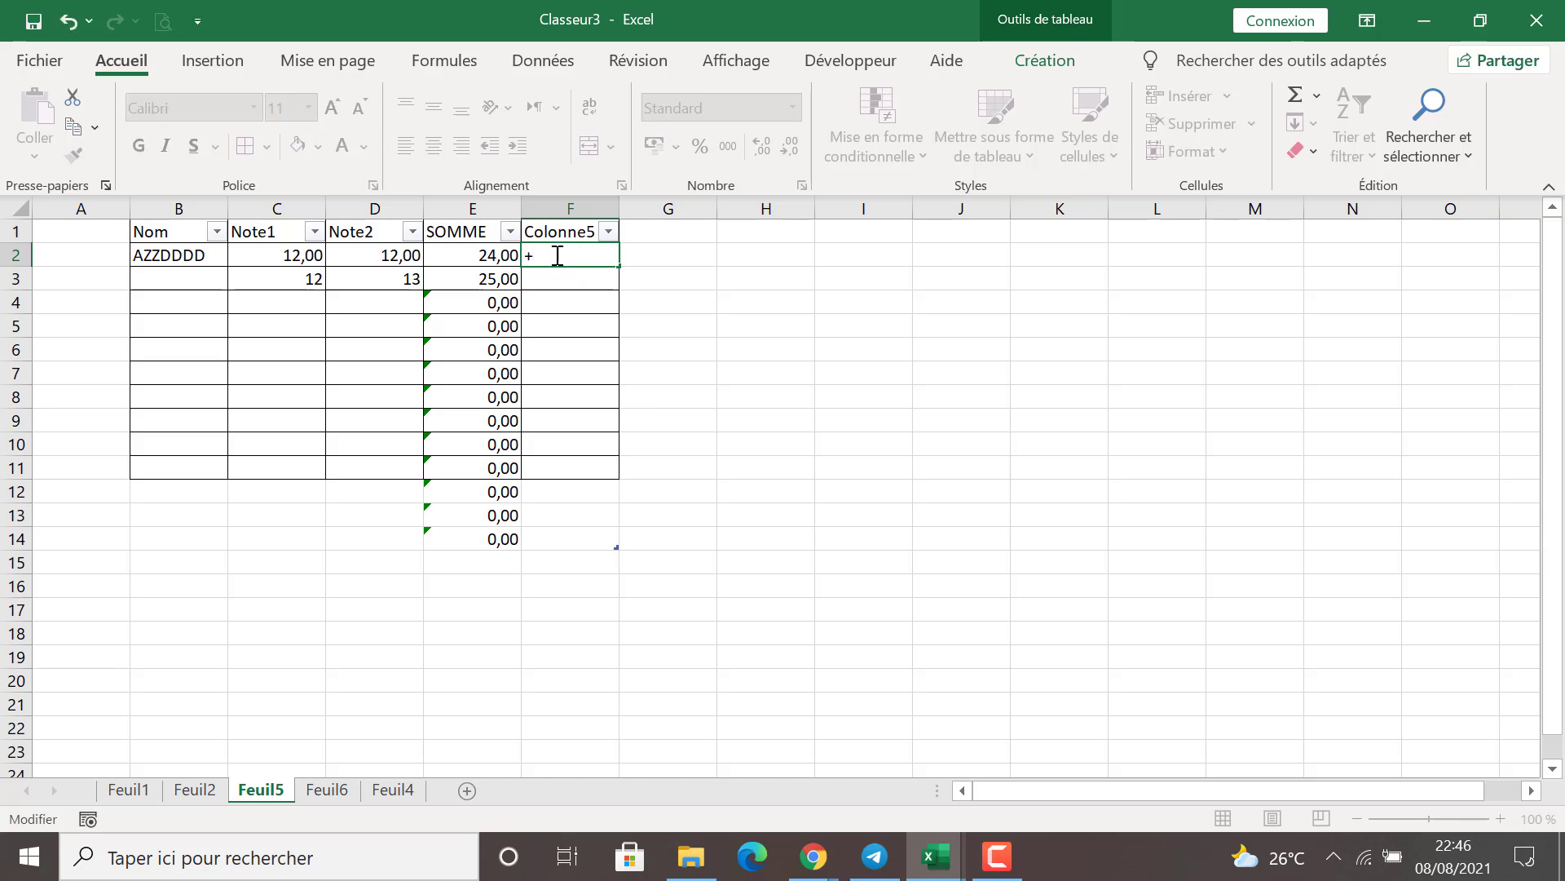
key("BackSpace")
type("=")
left_click(469, 255)
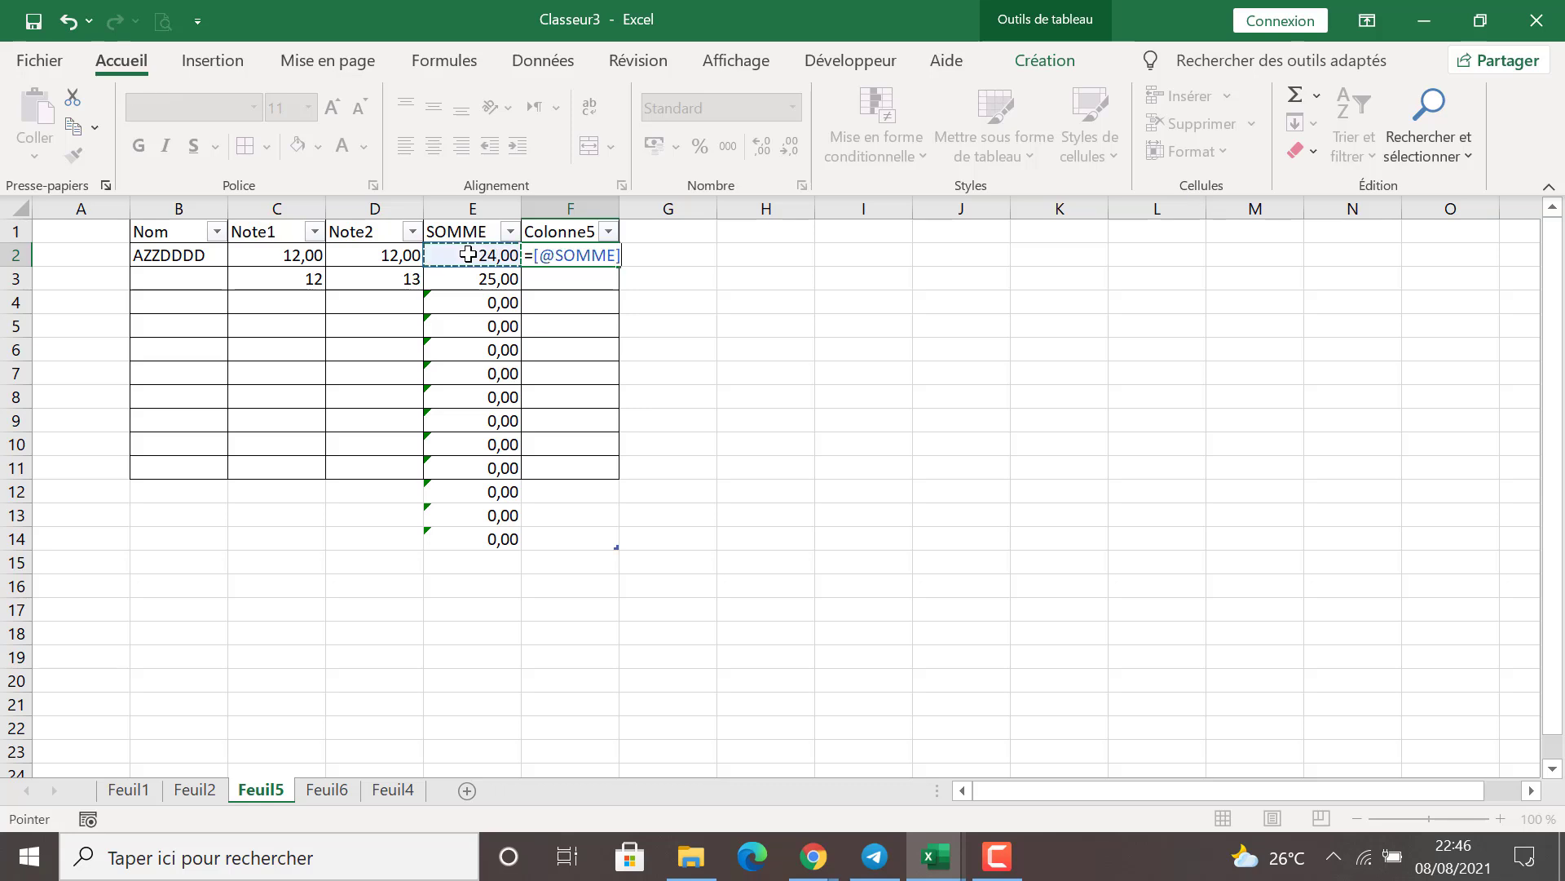
key("shift")
type("/2")
key("Return")
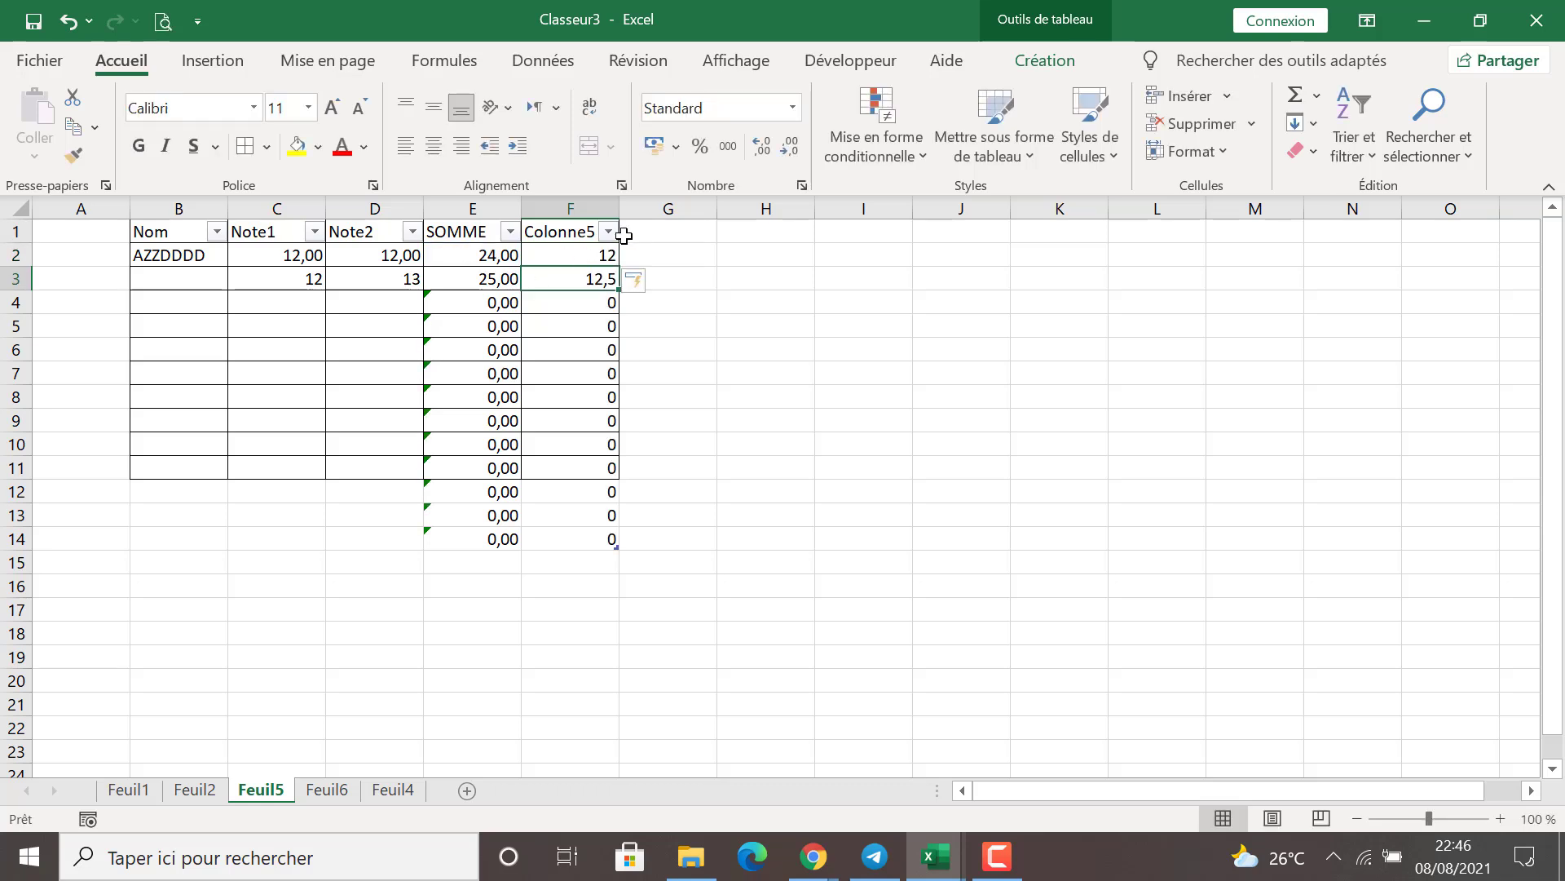
left_click(571, 254)
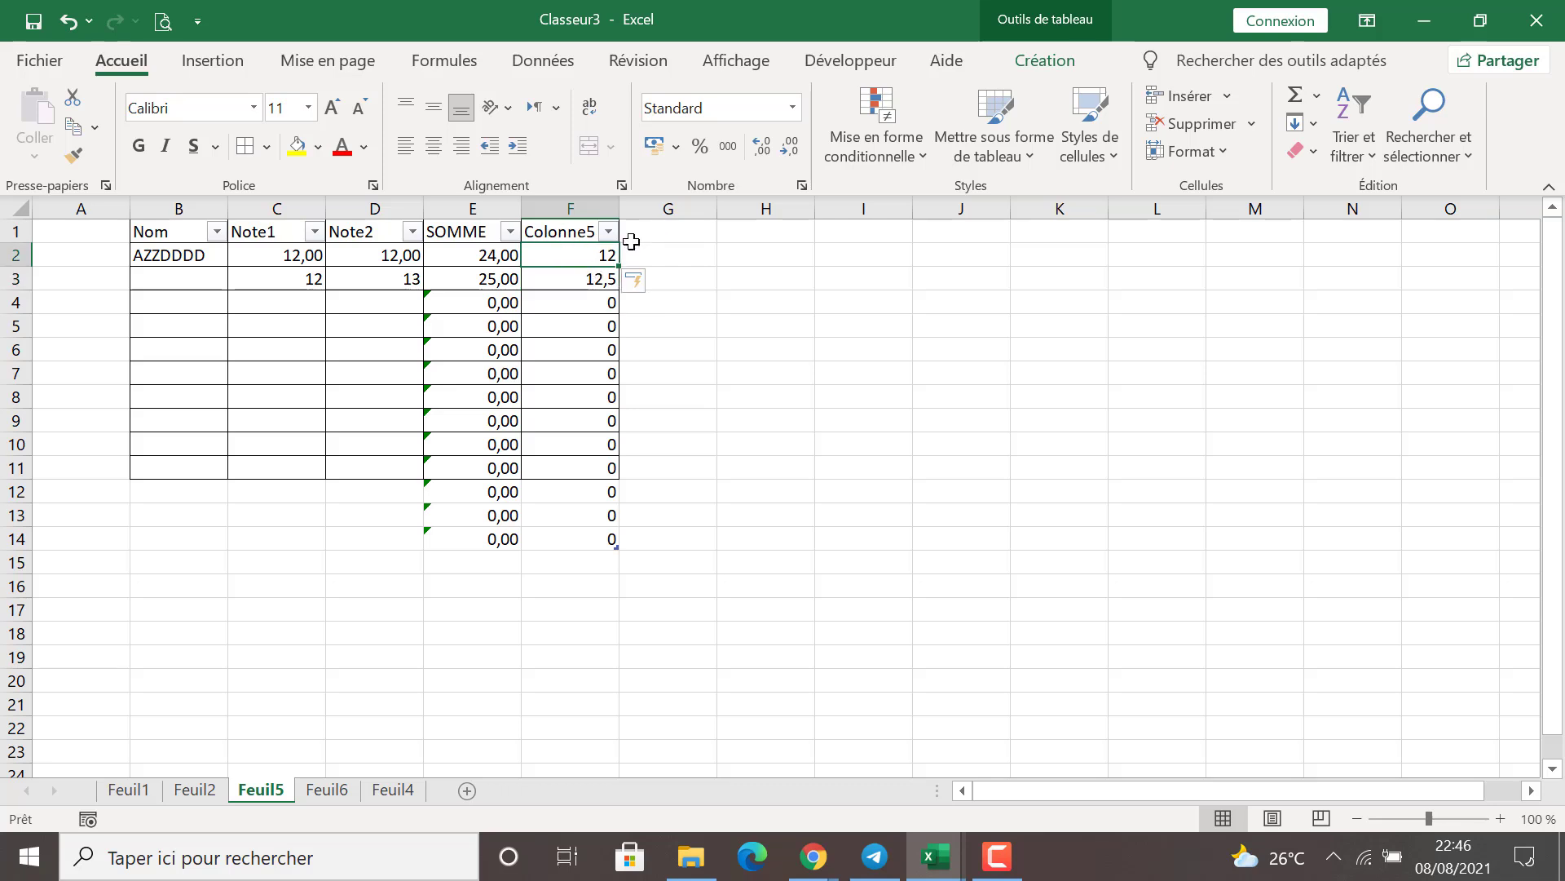
Step: Clear the formulas from cell E2 under SOMME and cell F2 under Colonne5
double_click(472, 259)
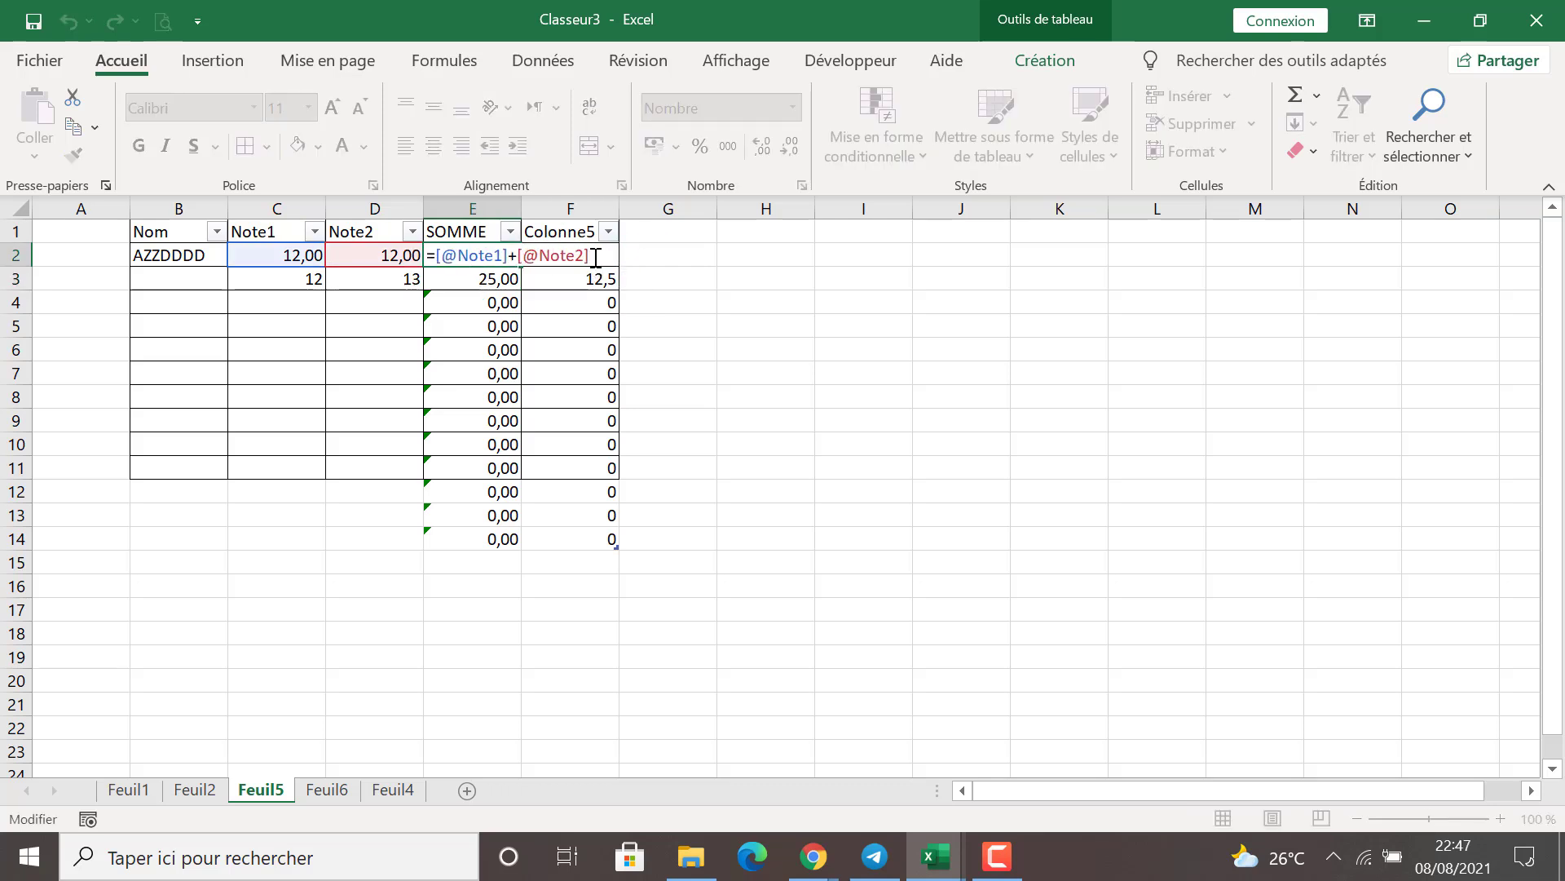
left_click_drag(596, 257, 409, 266)
key("BackSpace")
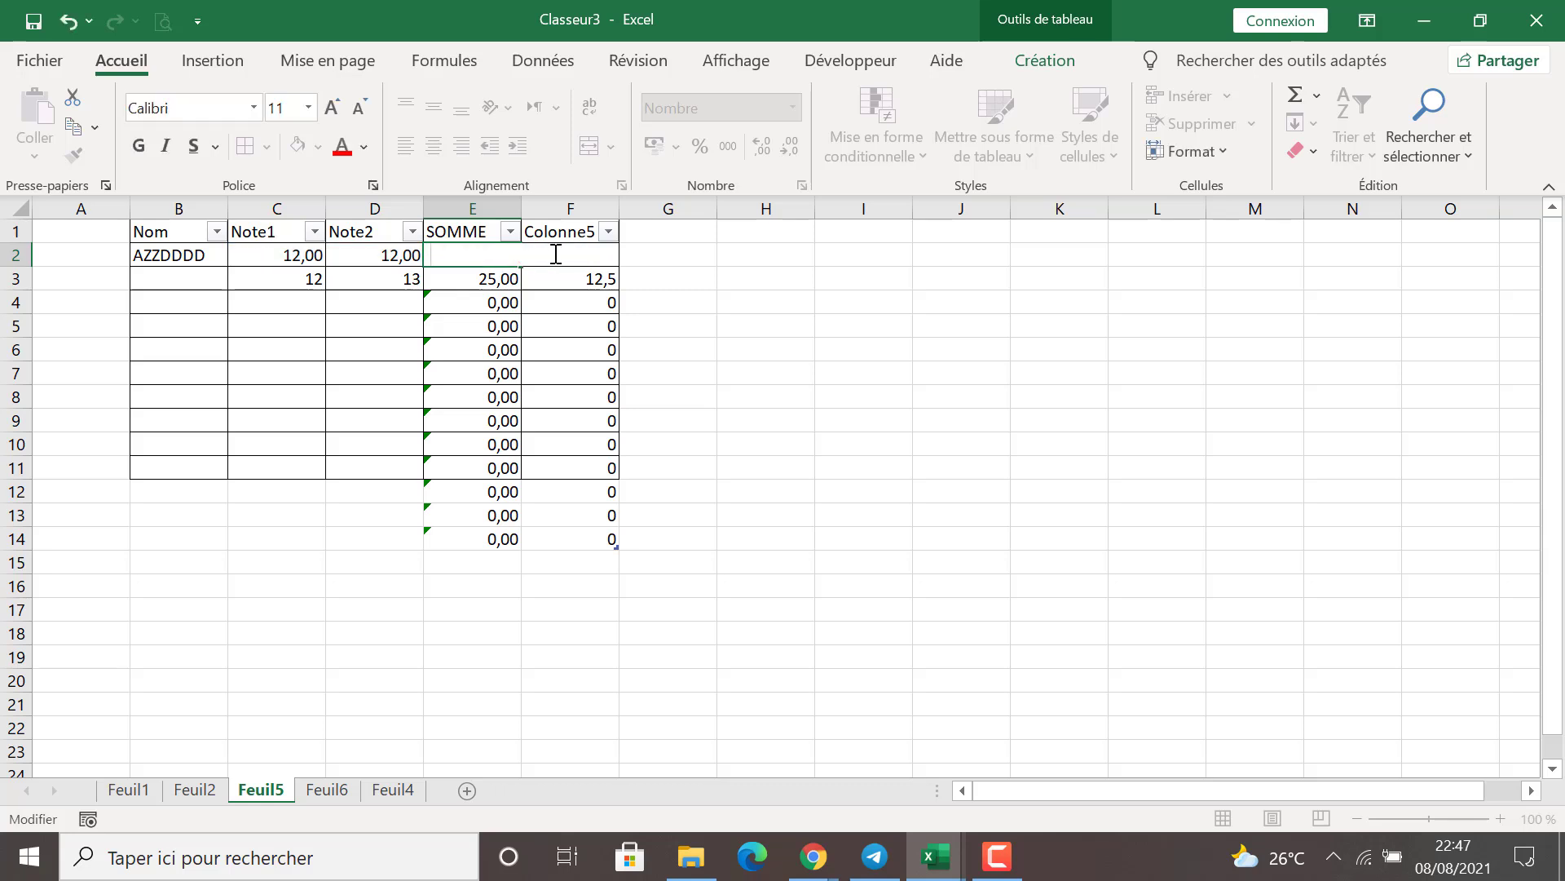
left_click(631, 263)
double_click(600, 256)
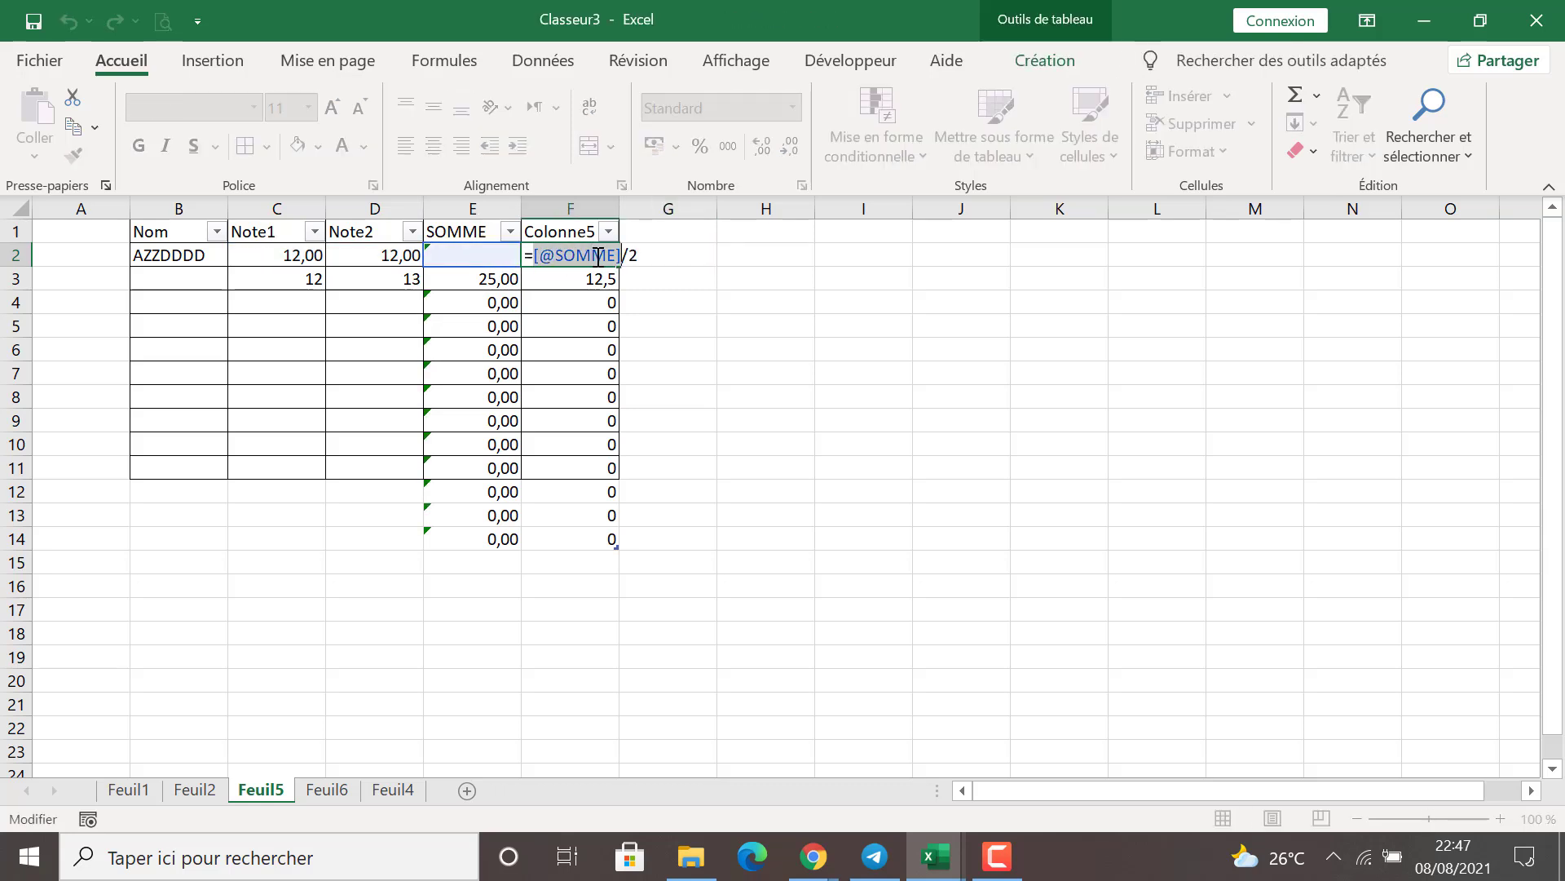
key("BackSpace")
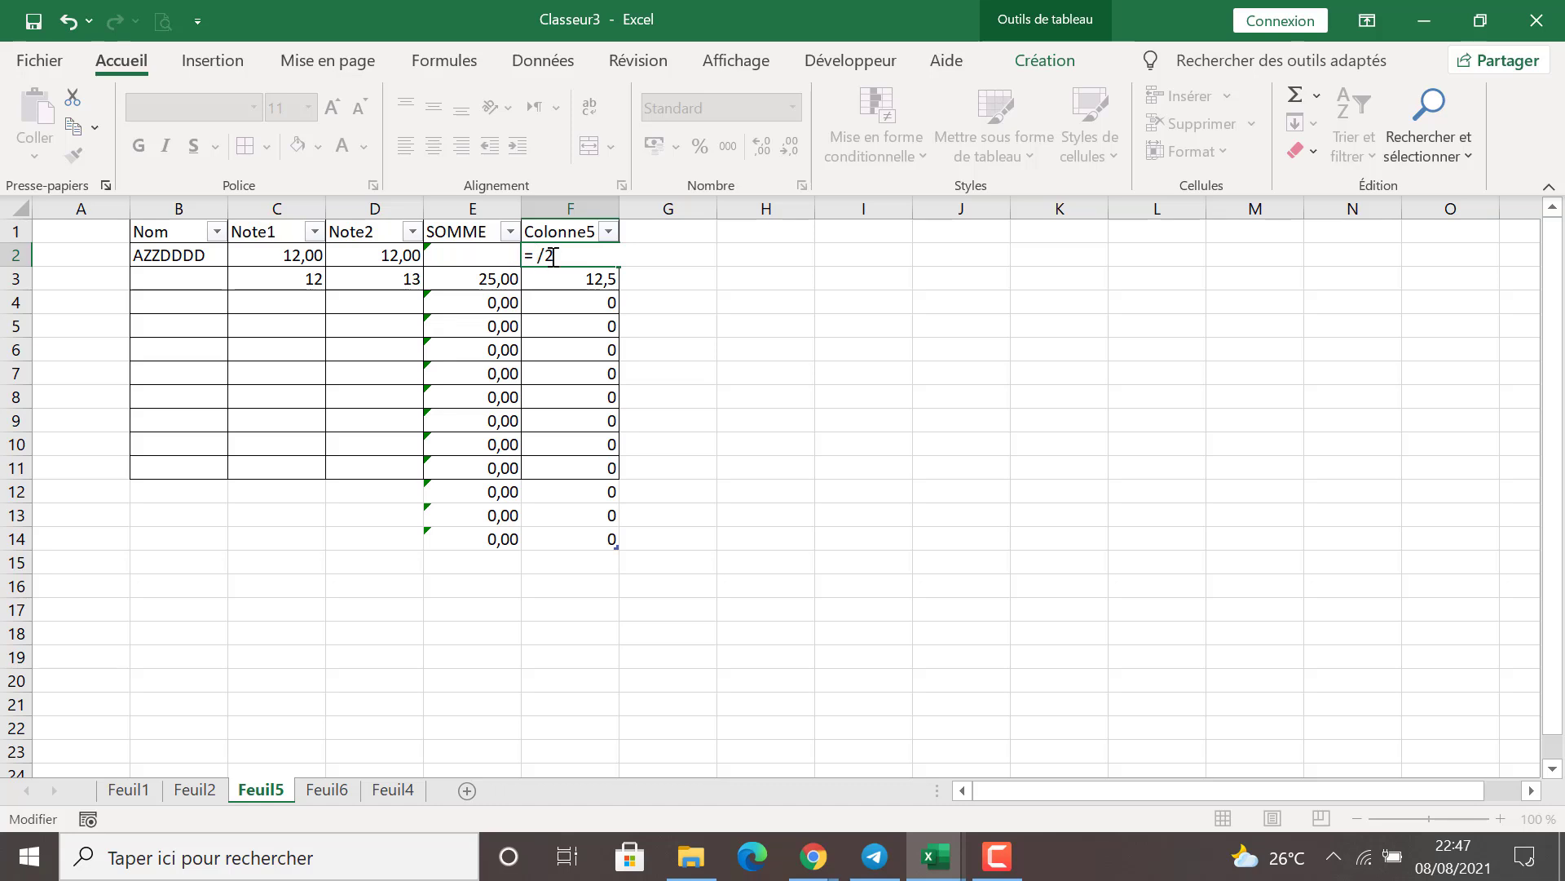
left_click_drag(560, 257, 524, 257)
key("BackSpace")
key("Return")
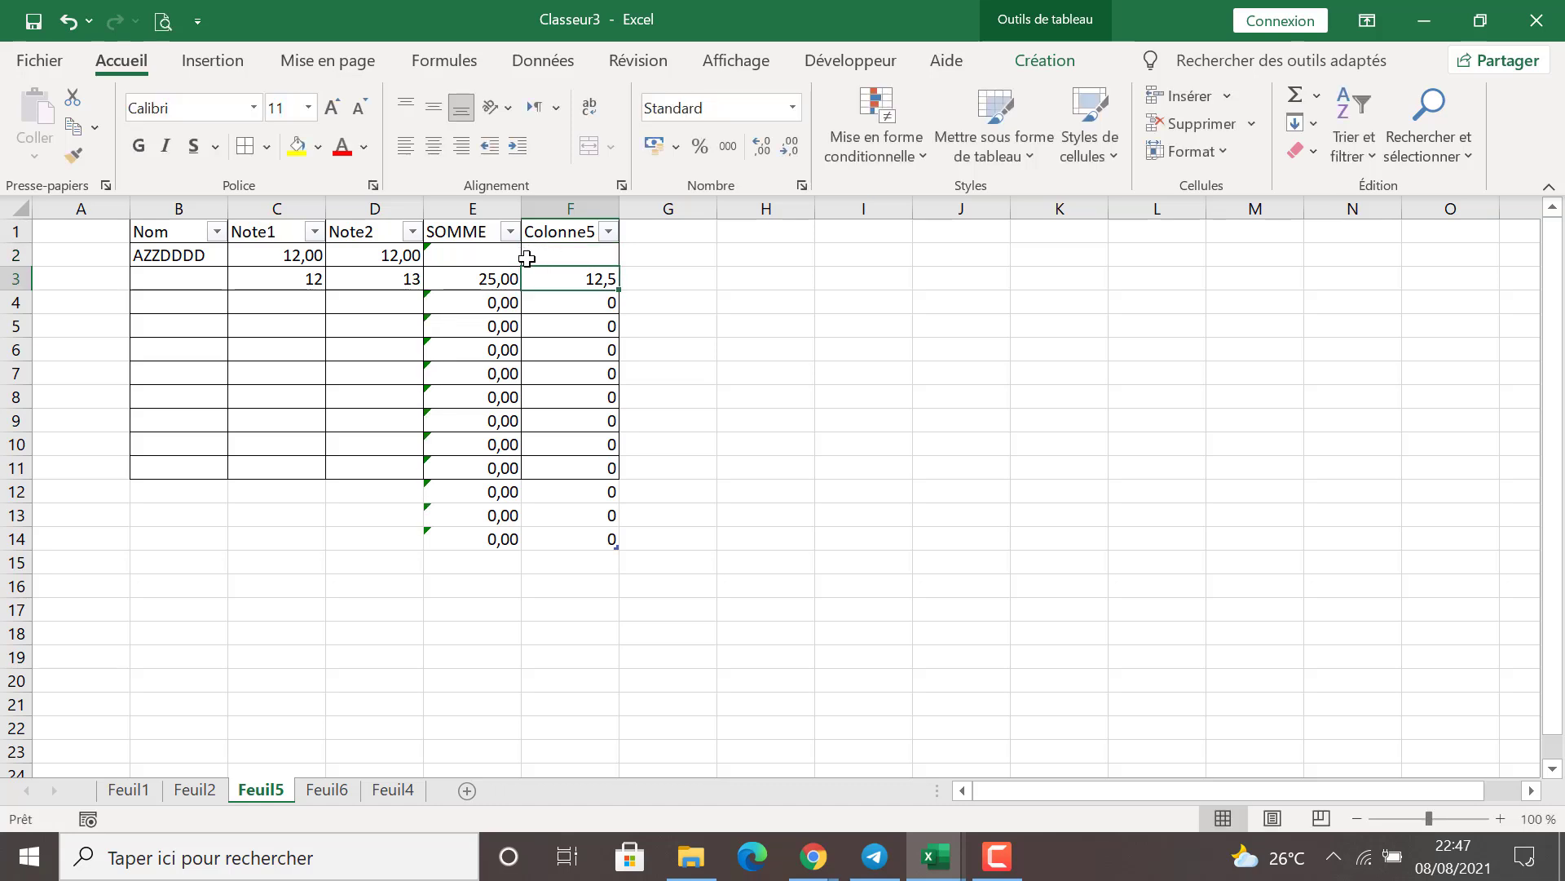
Step: Ignore the inconsistent calculated column formula error flagged on cell E2
double_click(475, 257)
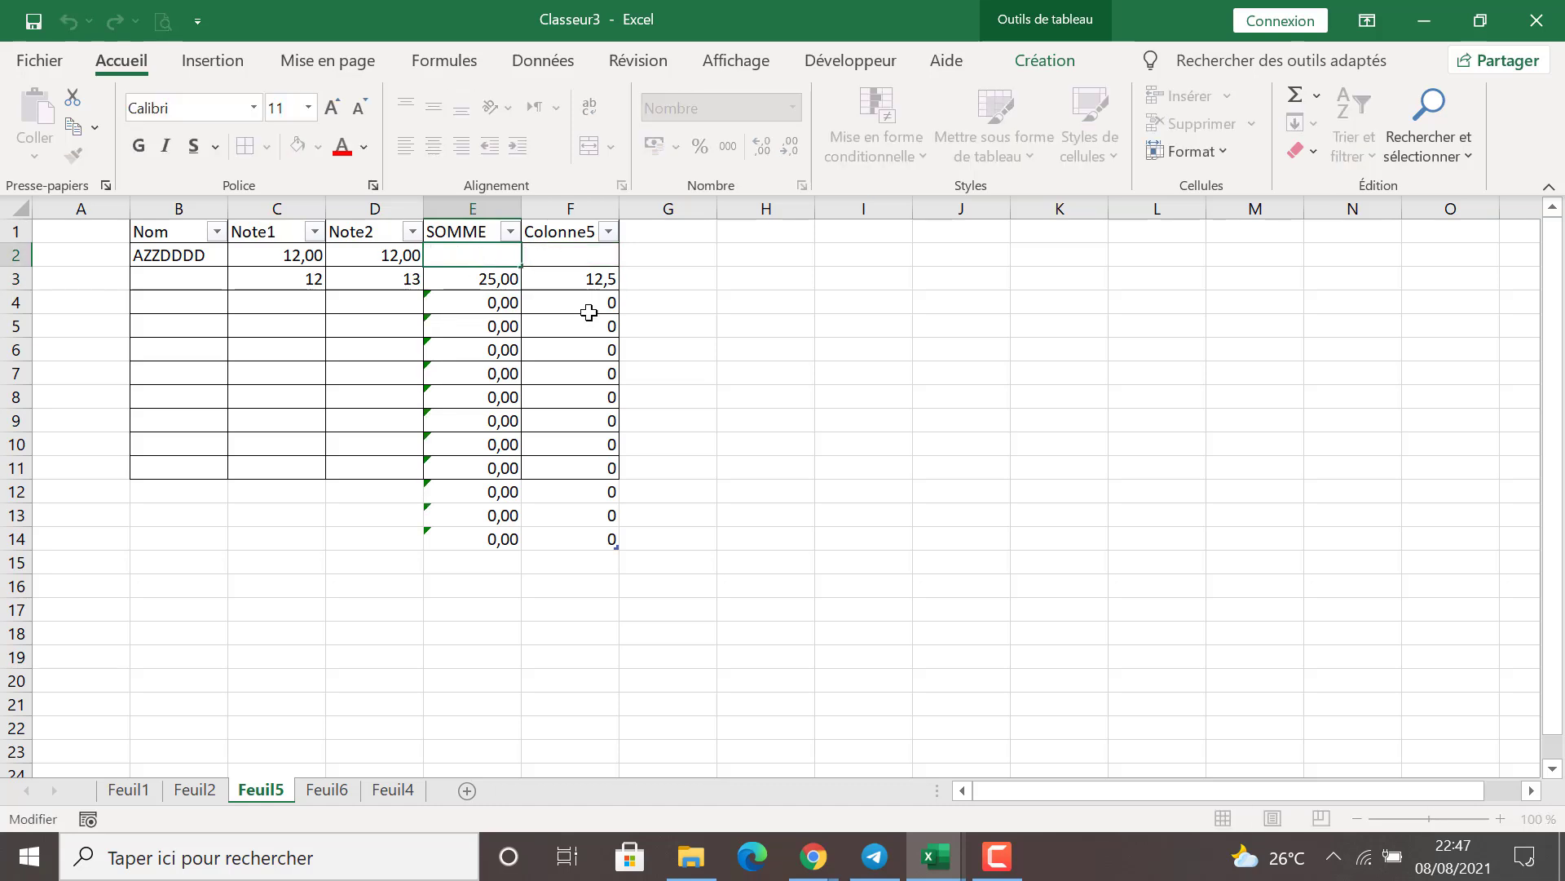
key("Escape")
left_click(412, 254)
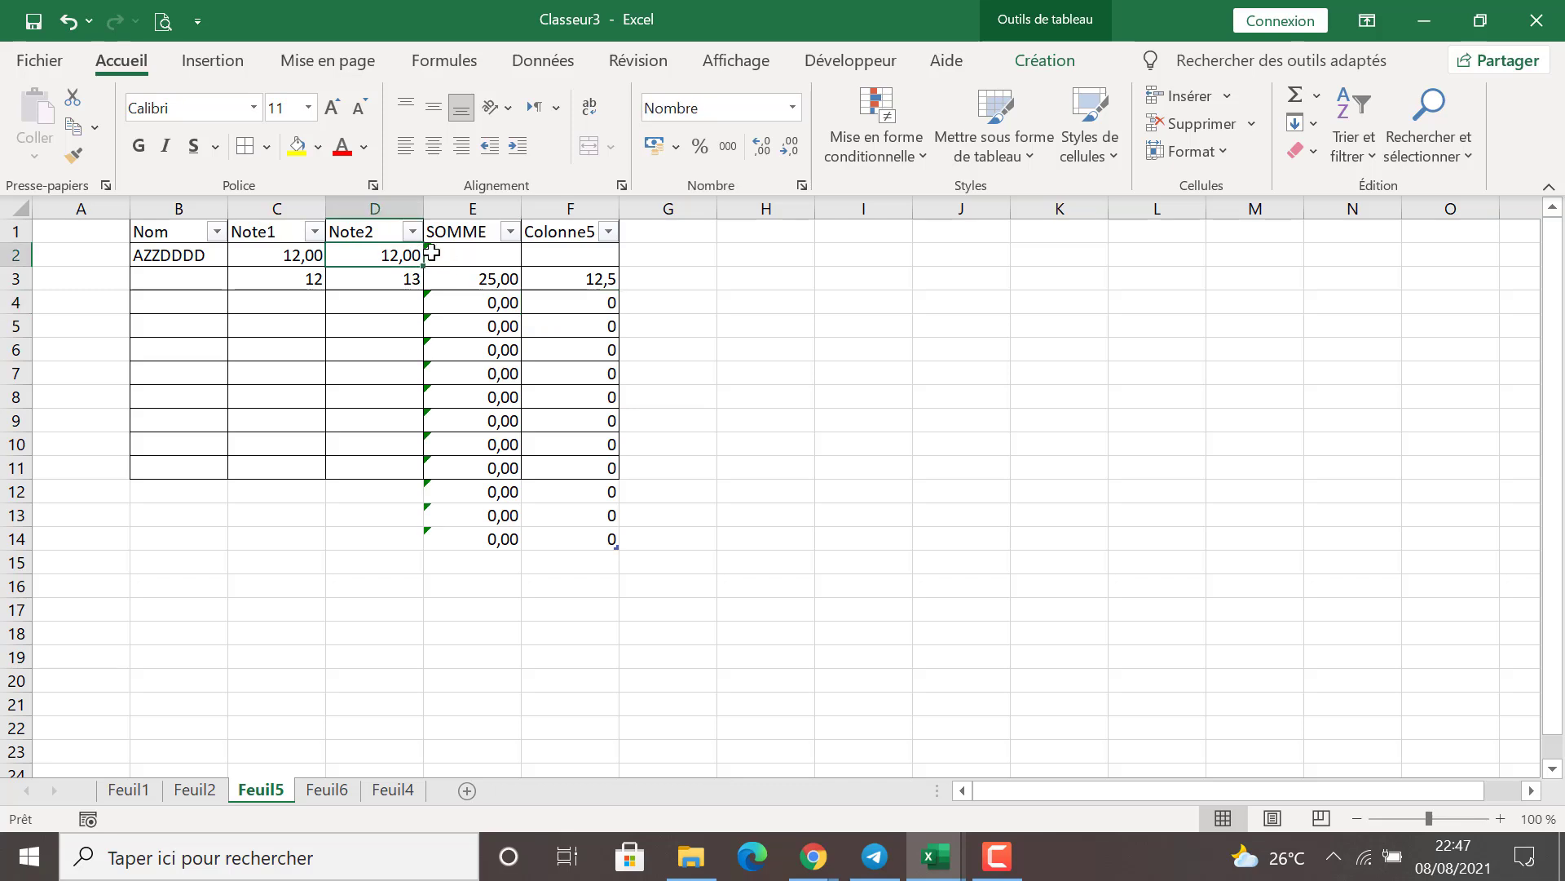
left_click(432, 254)
left_click(398, 256)
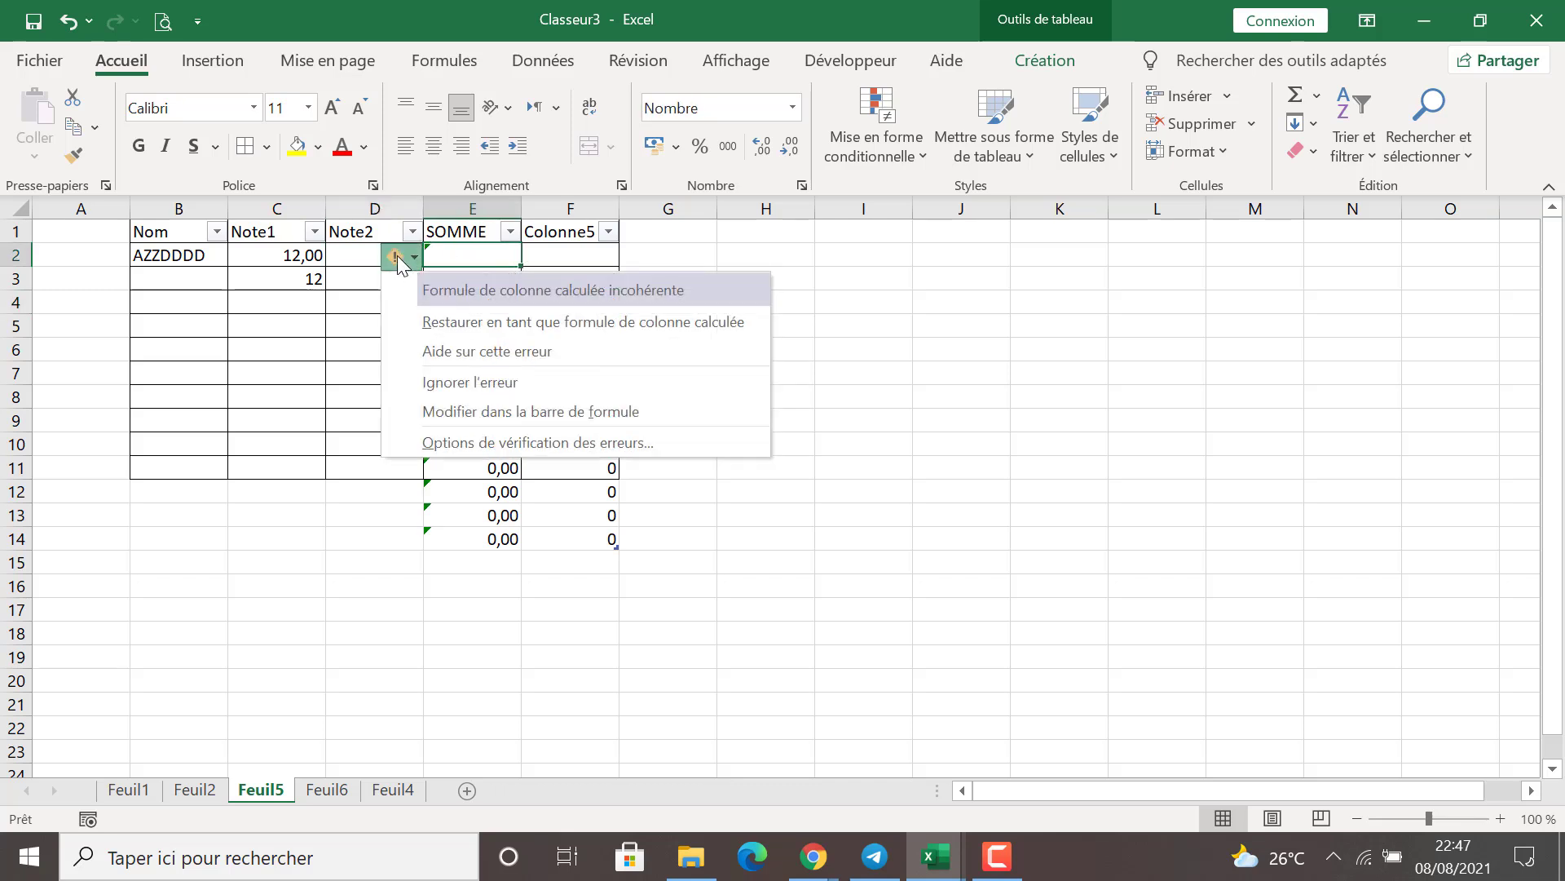
left_click(505, 383)
left_click(566, 258)
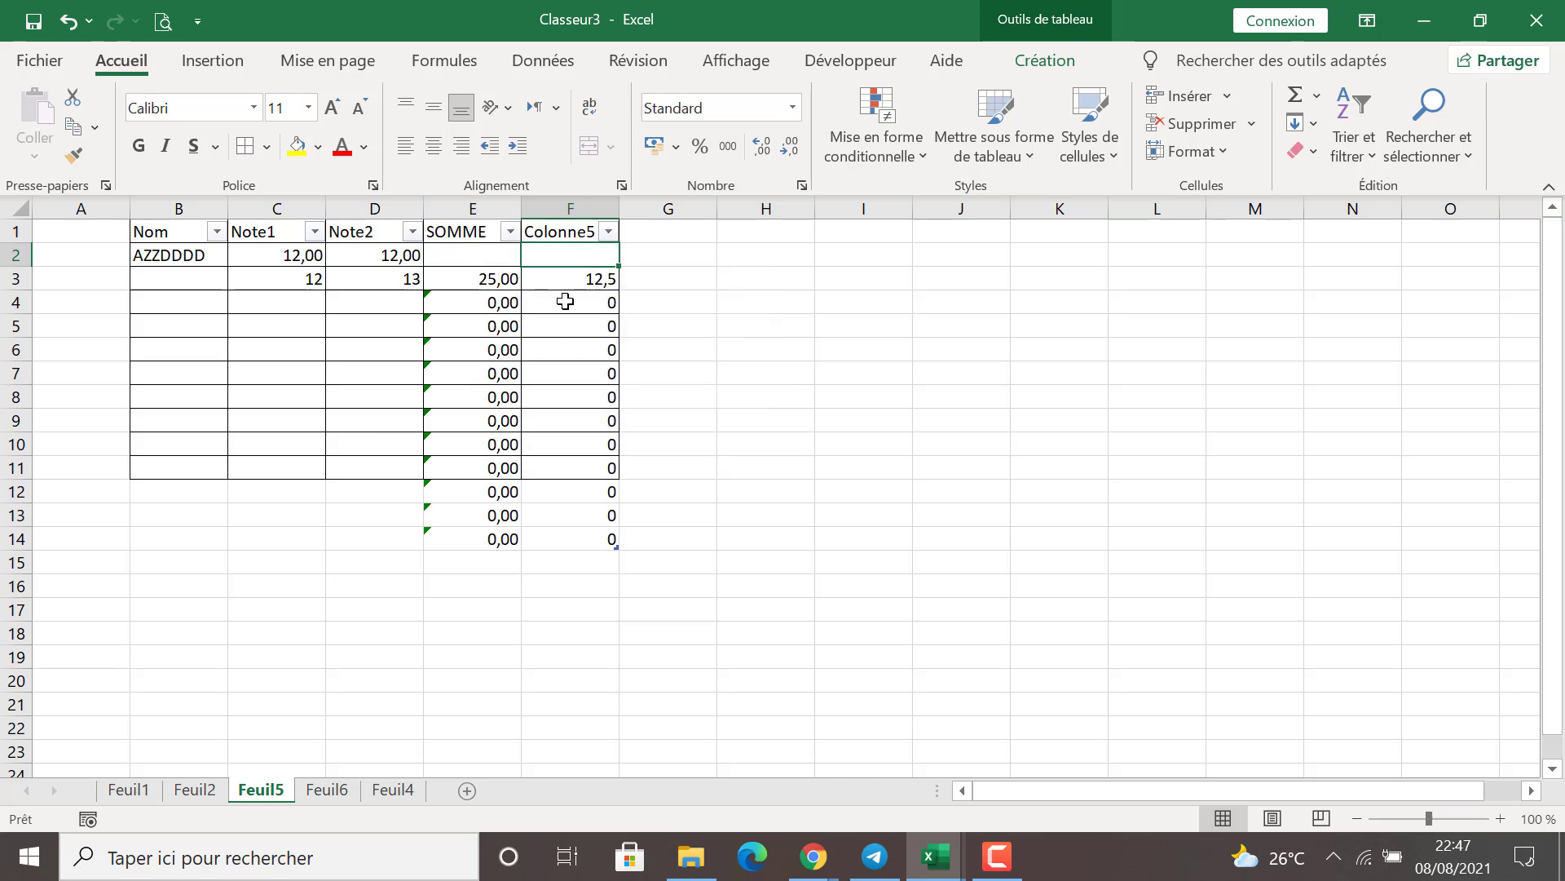
left_click(482, 256)
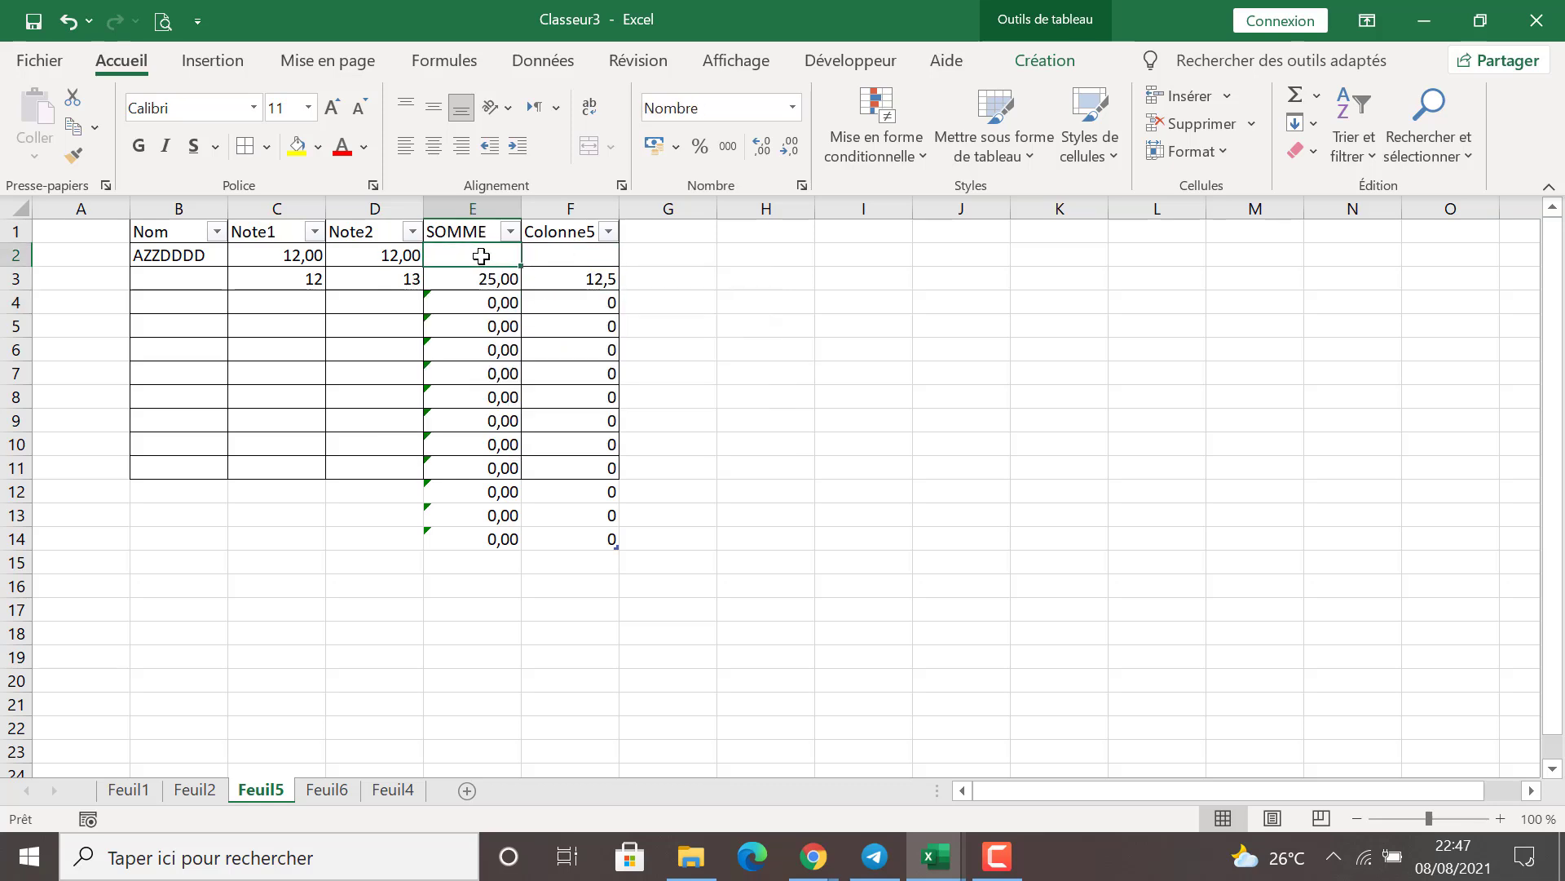
double_click(482, 256)
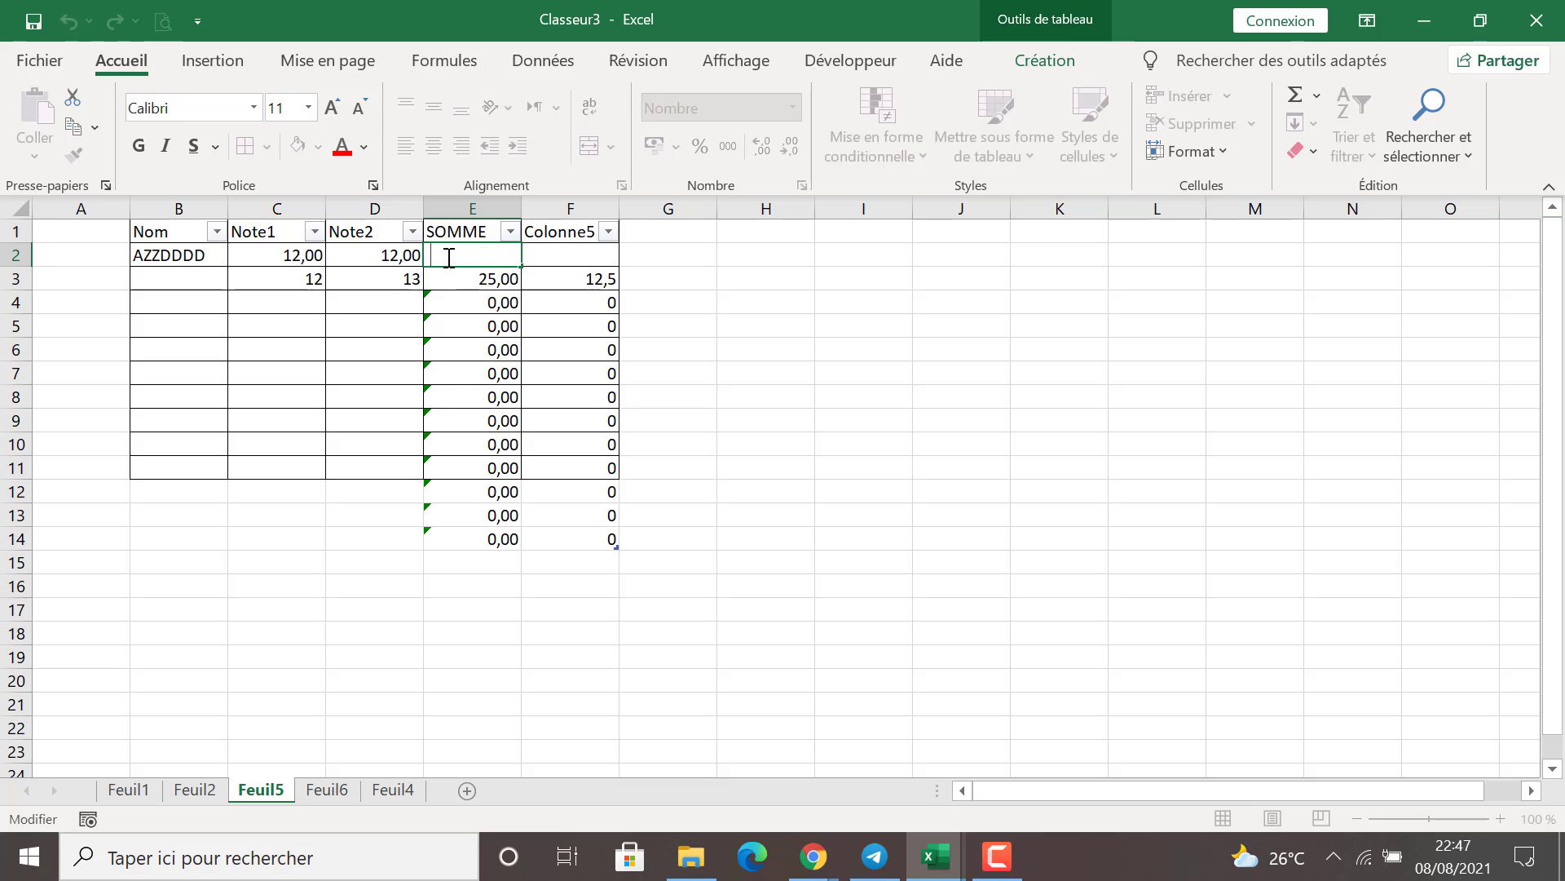
left_click(483, 320)
left_click(473, 255)
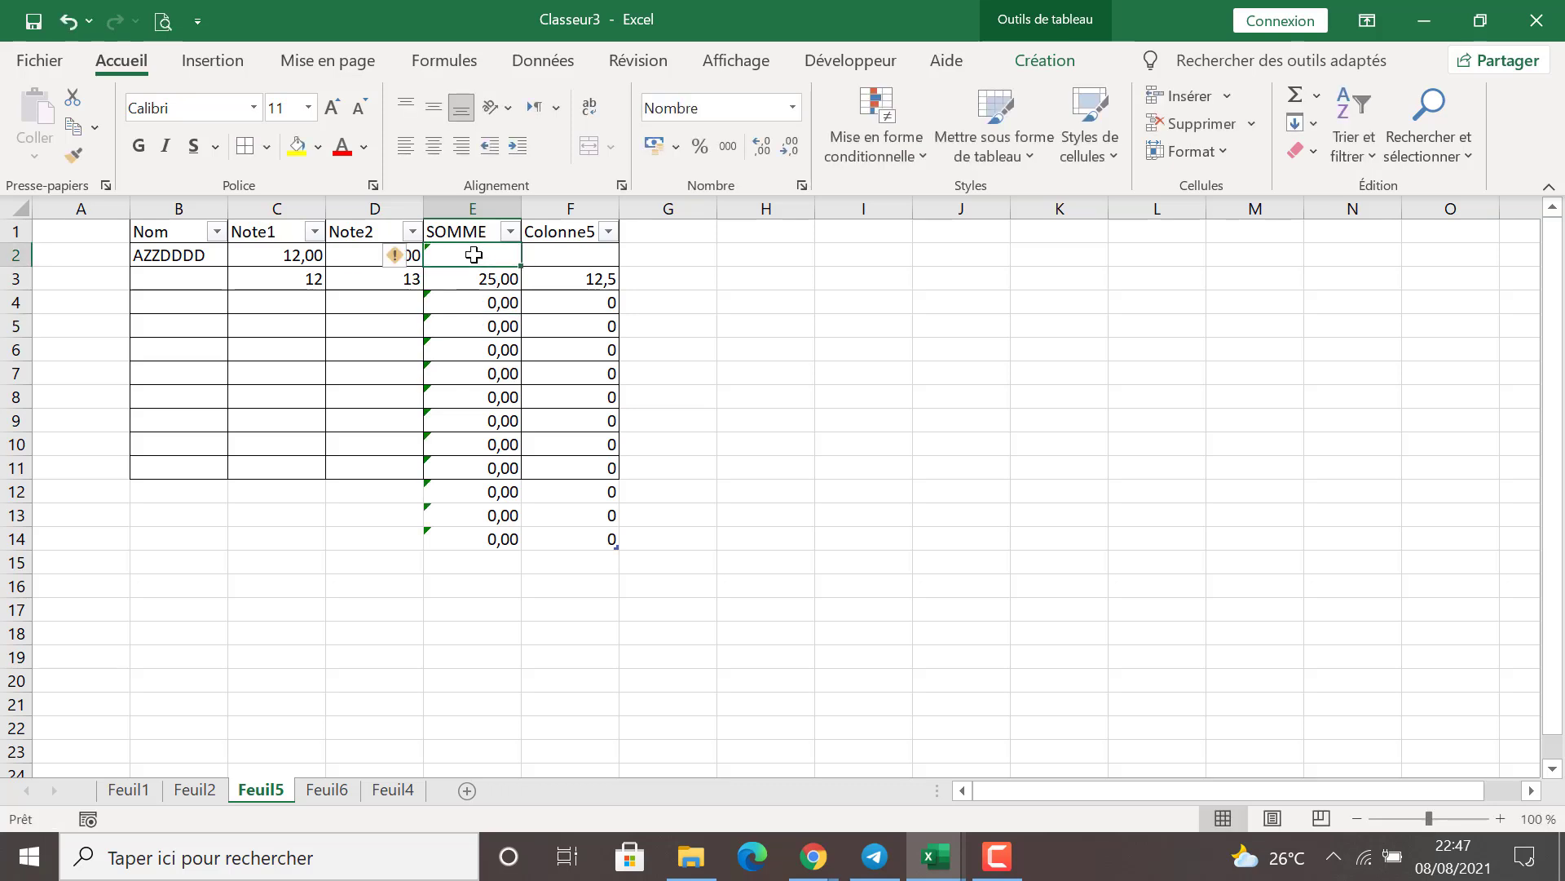
double_click(473, 256)
left_click(570, 295)
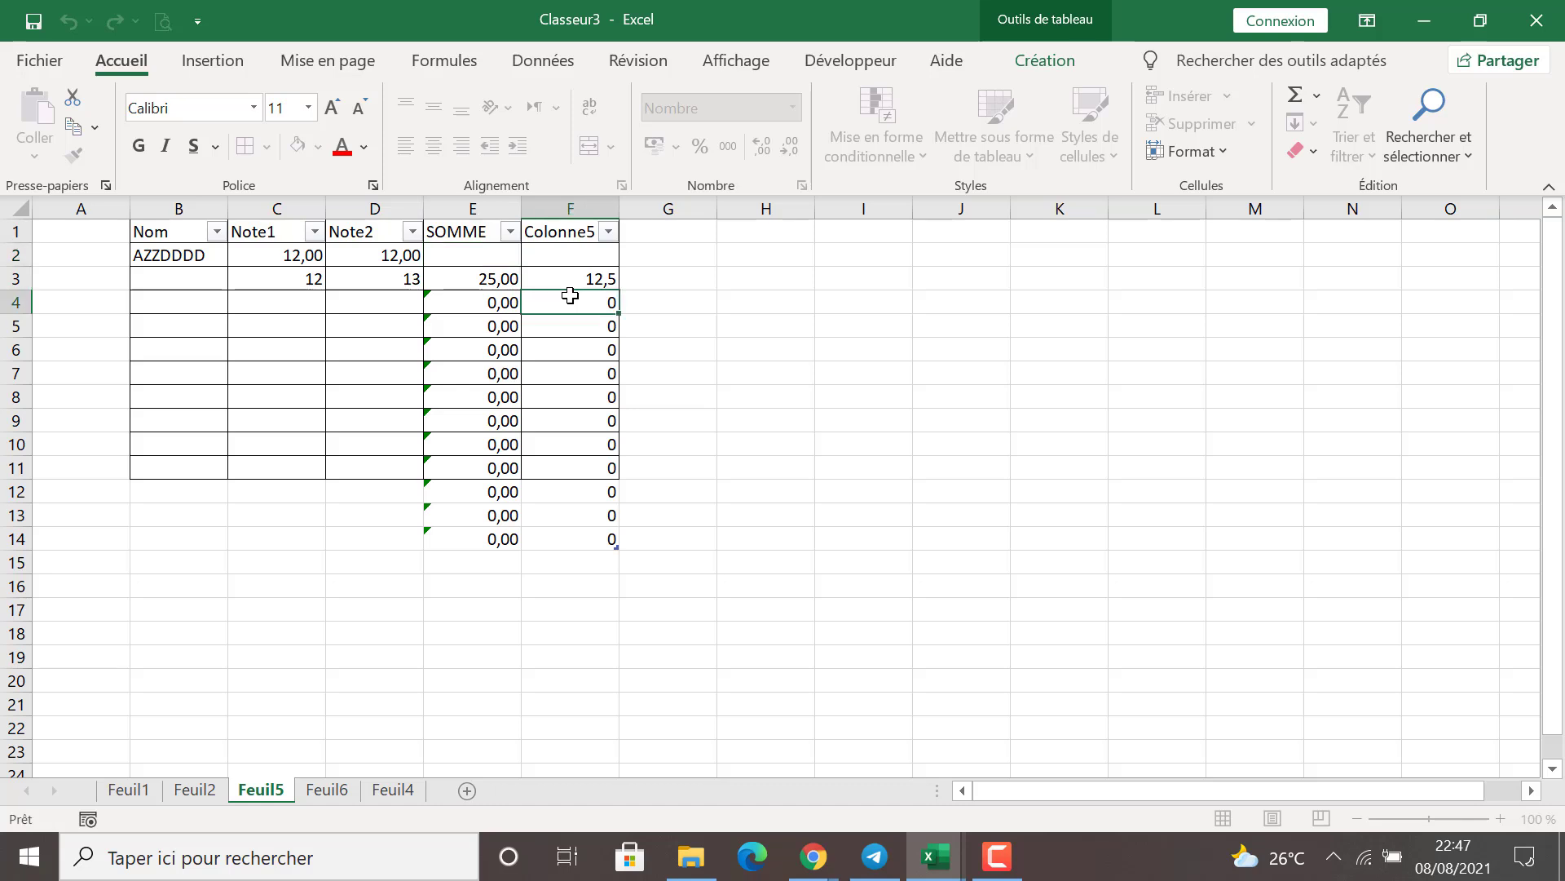
double_click(457, 255)
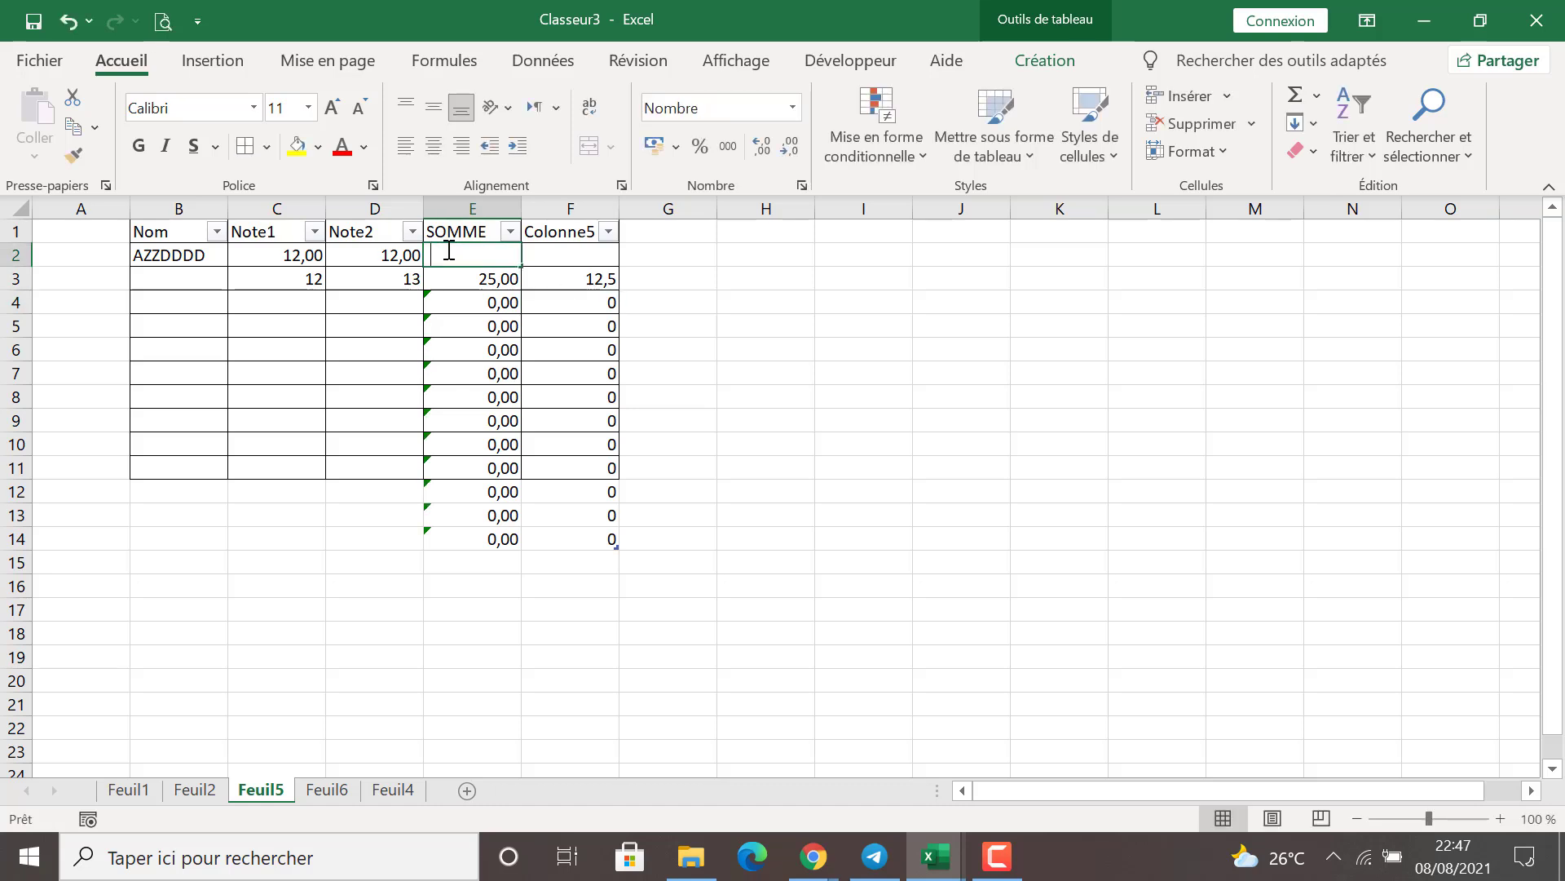
Step: Insert the AutoSum SOMME function in cell E2, adding the Note1 and Note2 cells of that row
left_click(471, 62)
left_click(599, 287)
left_click(501, 261)
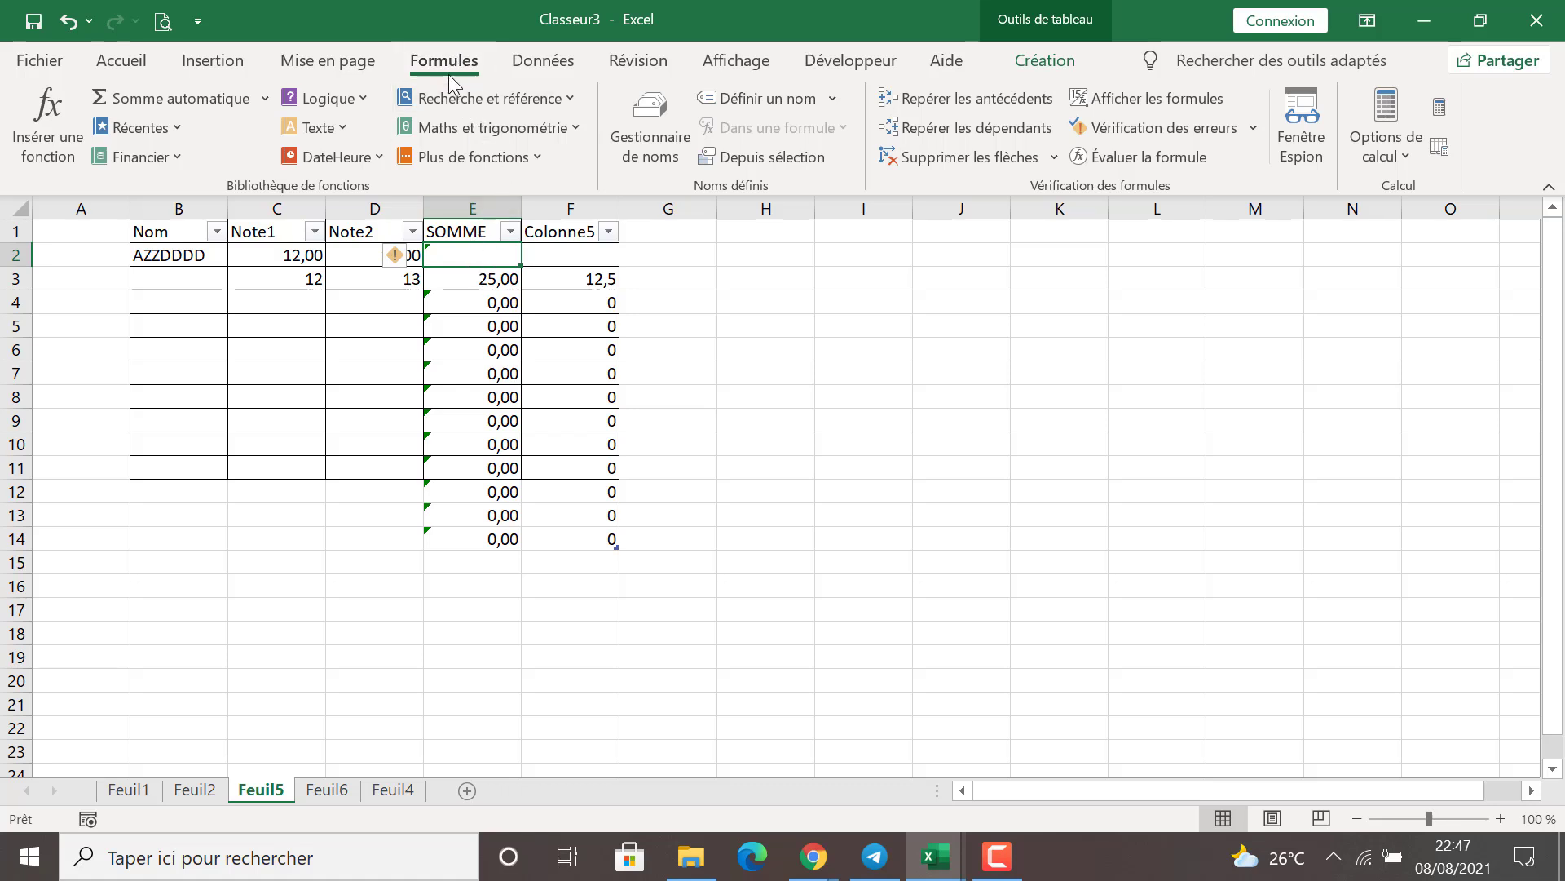
left_click(264, 98)
left_click(198, 124)
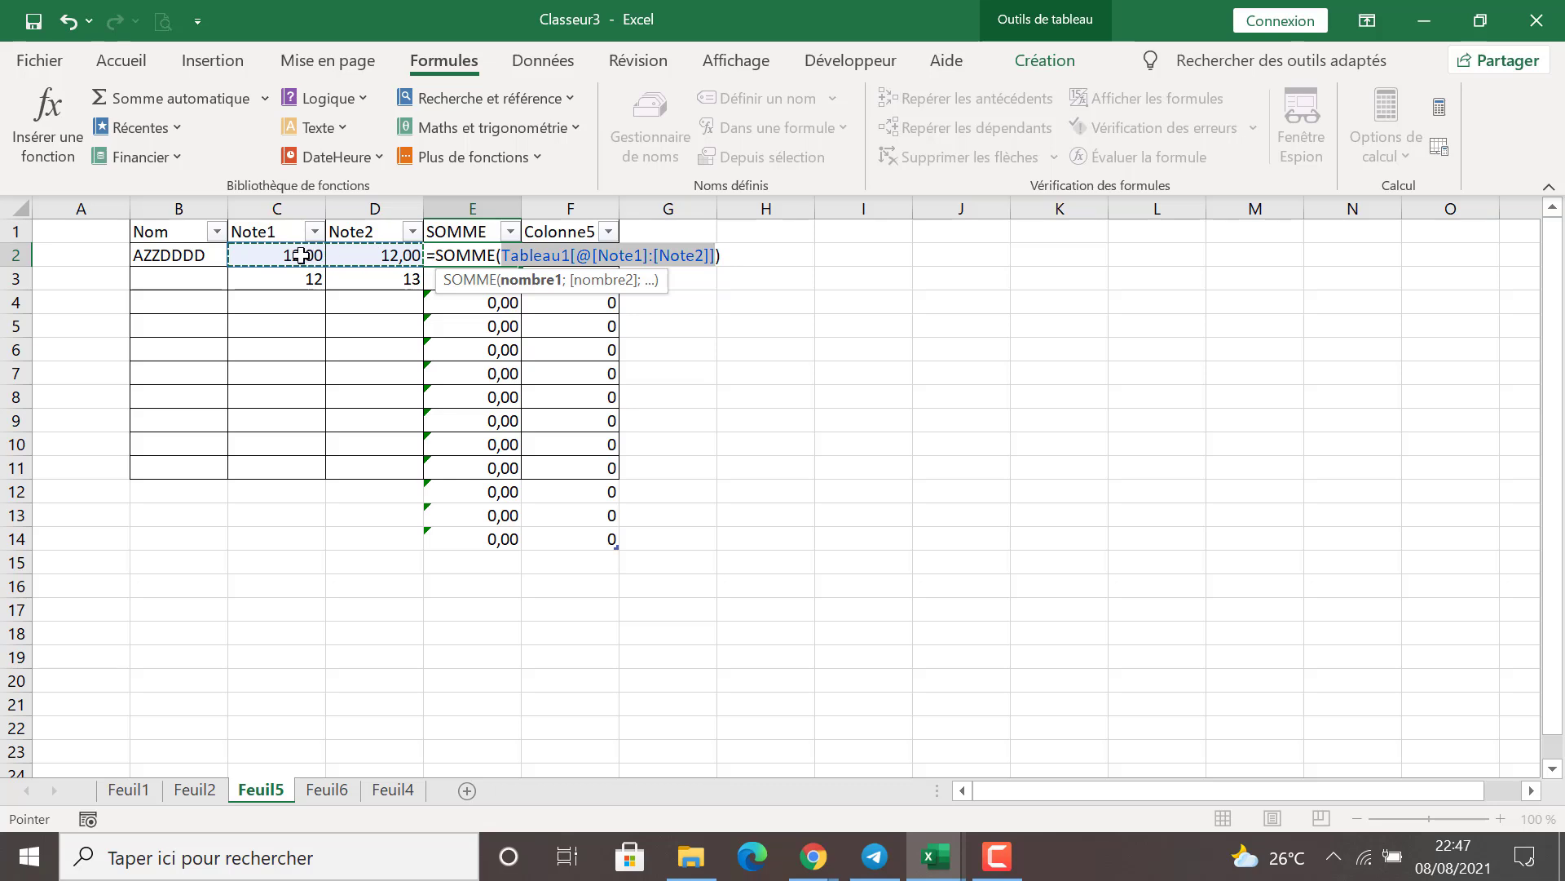
left_click_drag(290, 253, 406, 282)
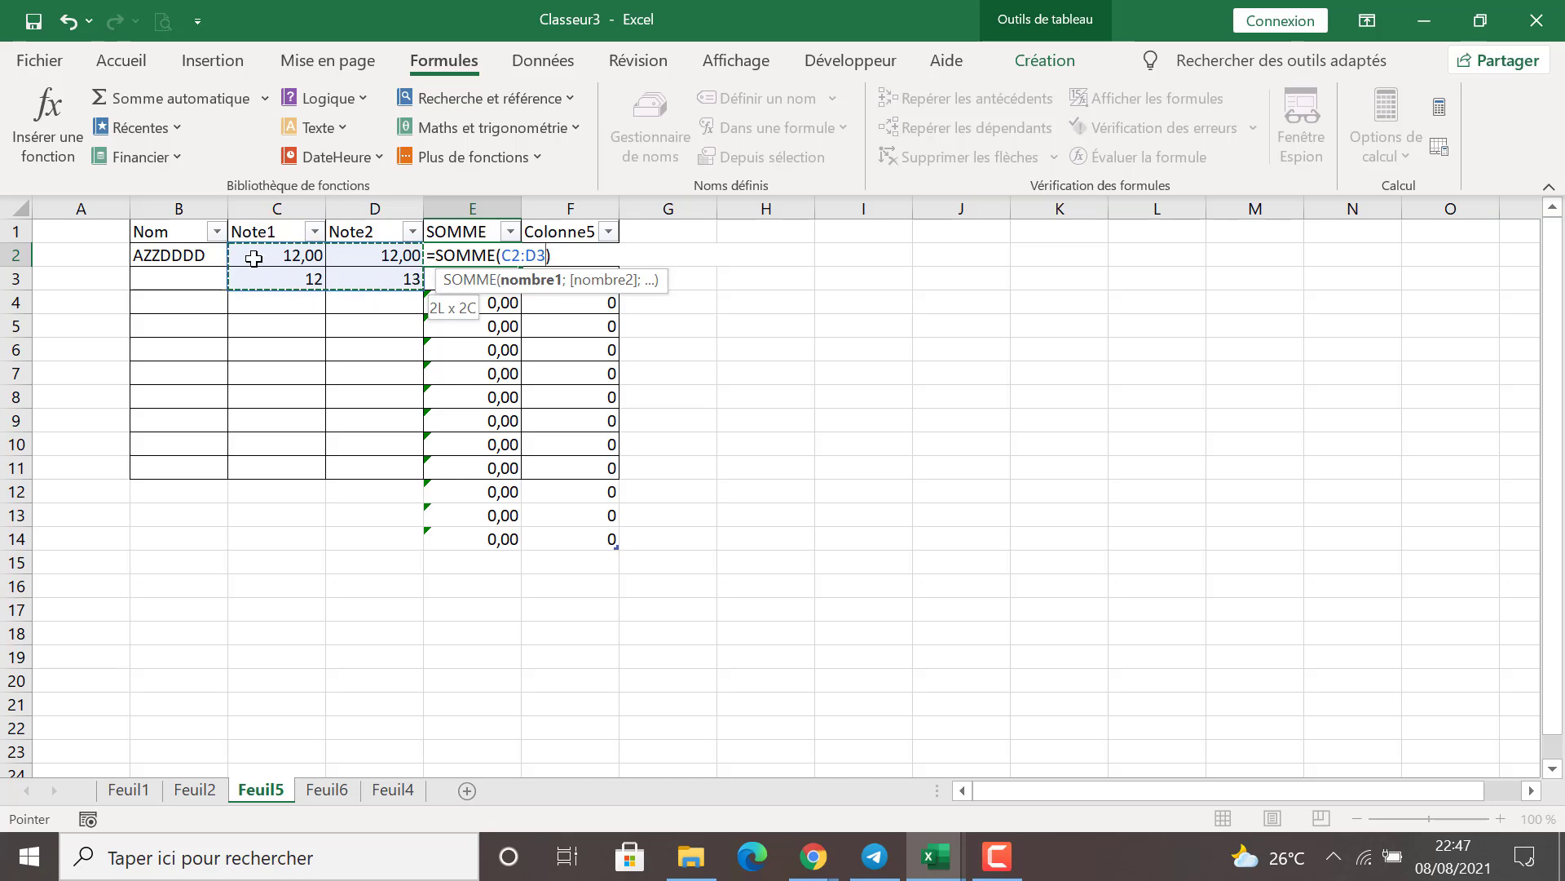
left_click_drag(249, 255, 416, 262)
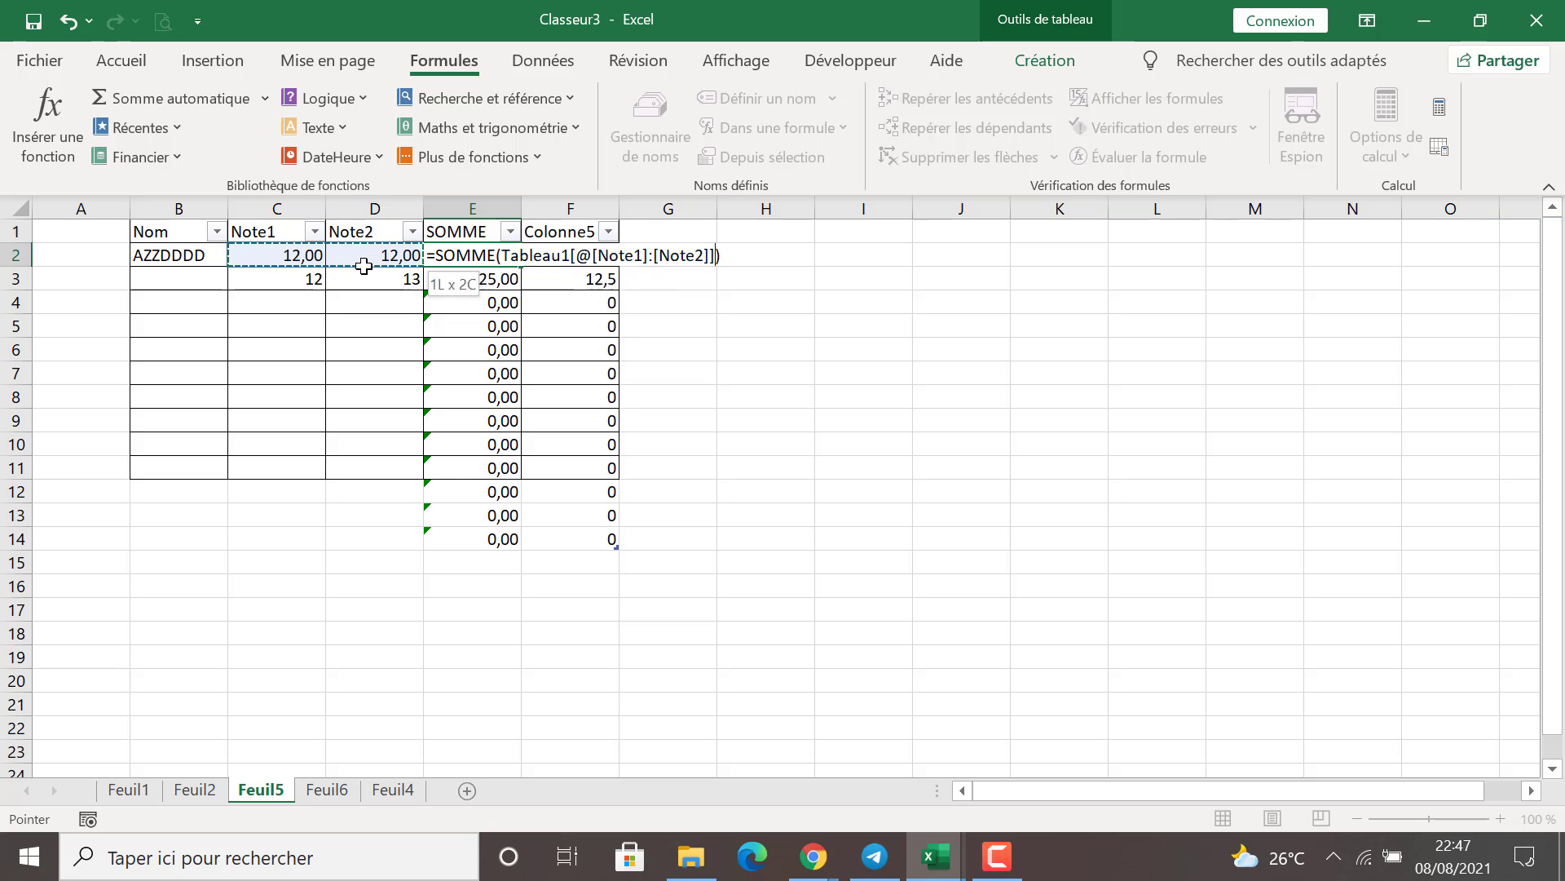
key("Return")
Step: Rename the Colonne5 header in cell F1 as MOYENNE
left_click(556, 253)
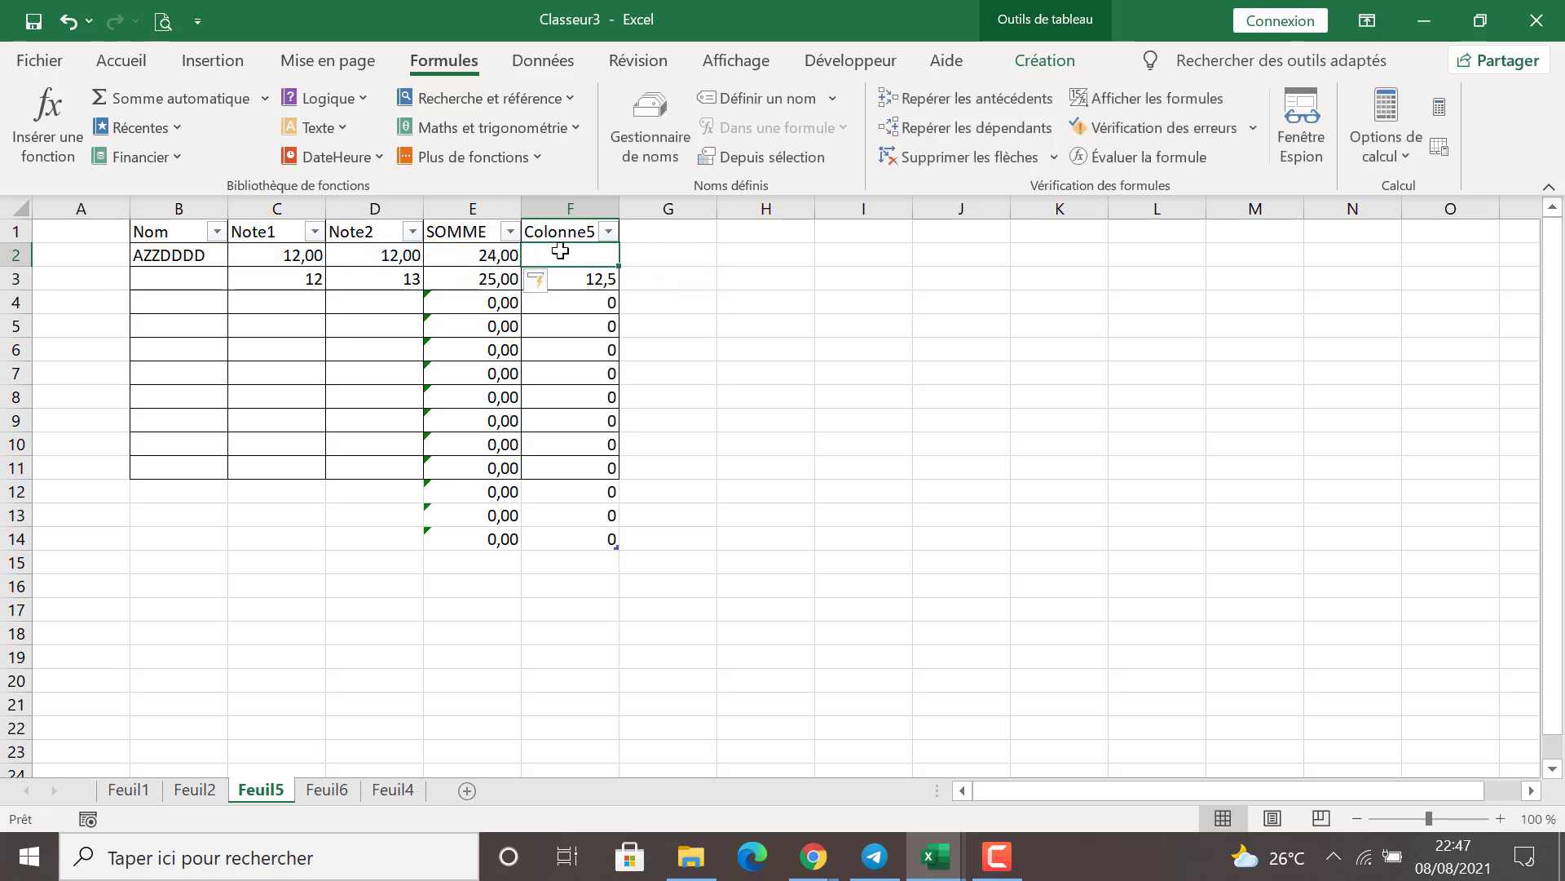
double_click(559, 229)
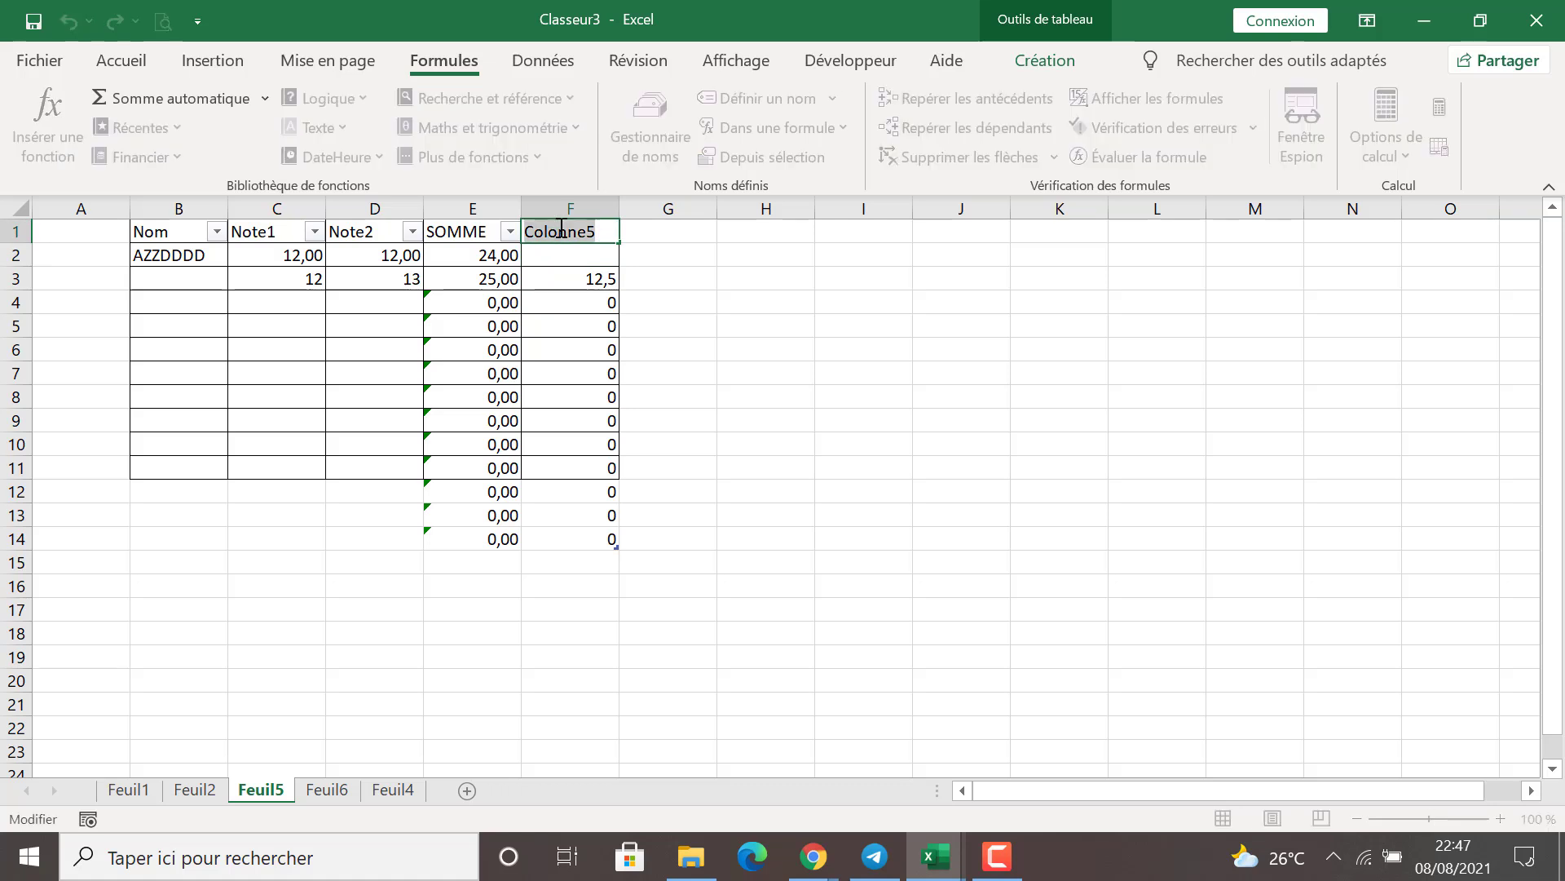
type("MOYEN")
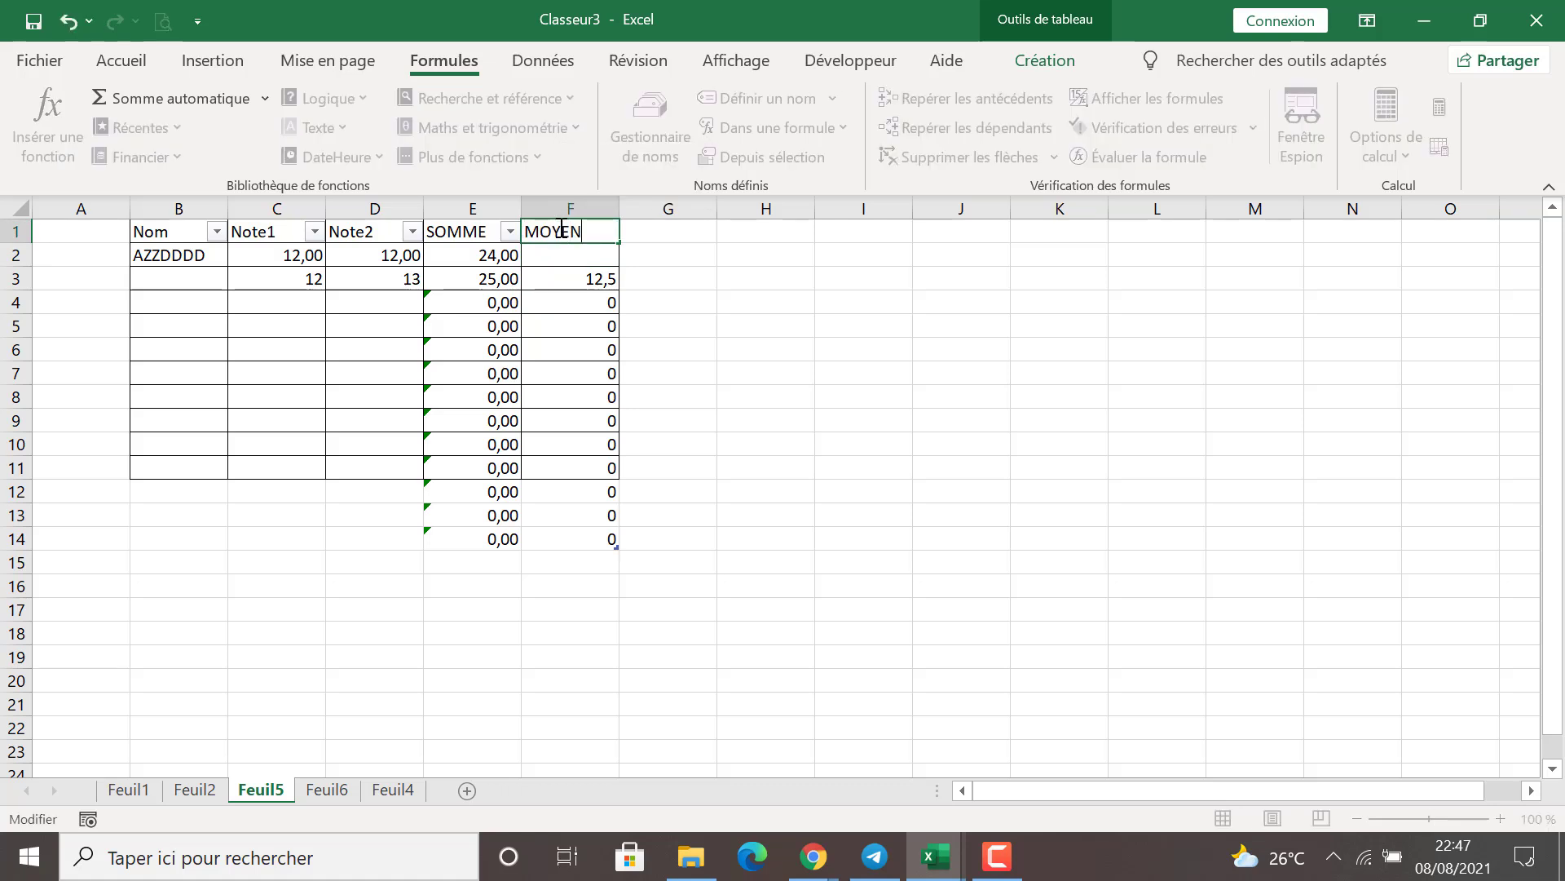
type("NE")
key("Return")
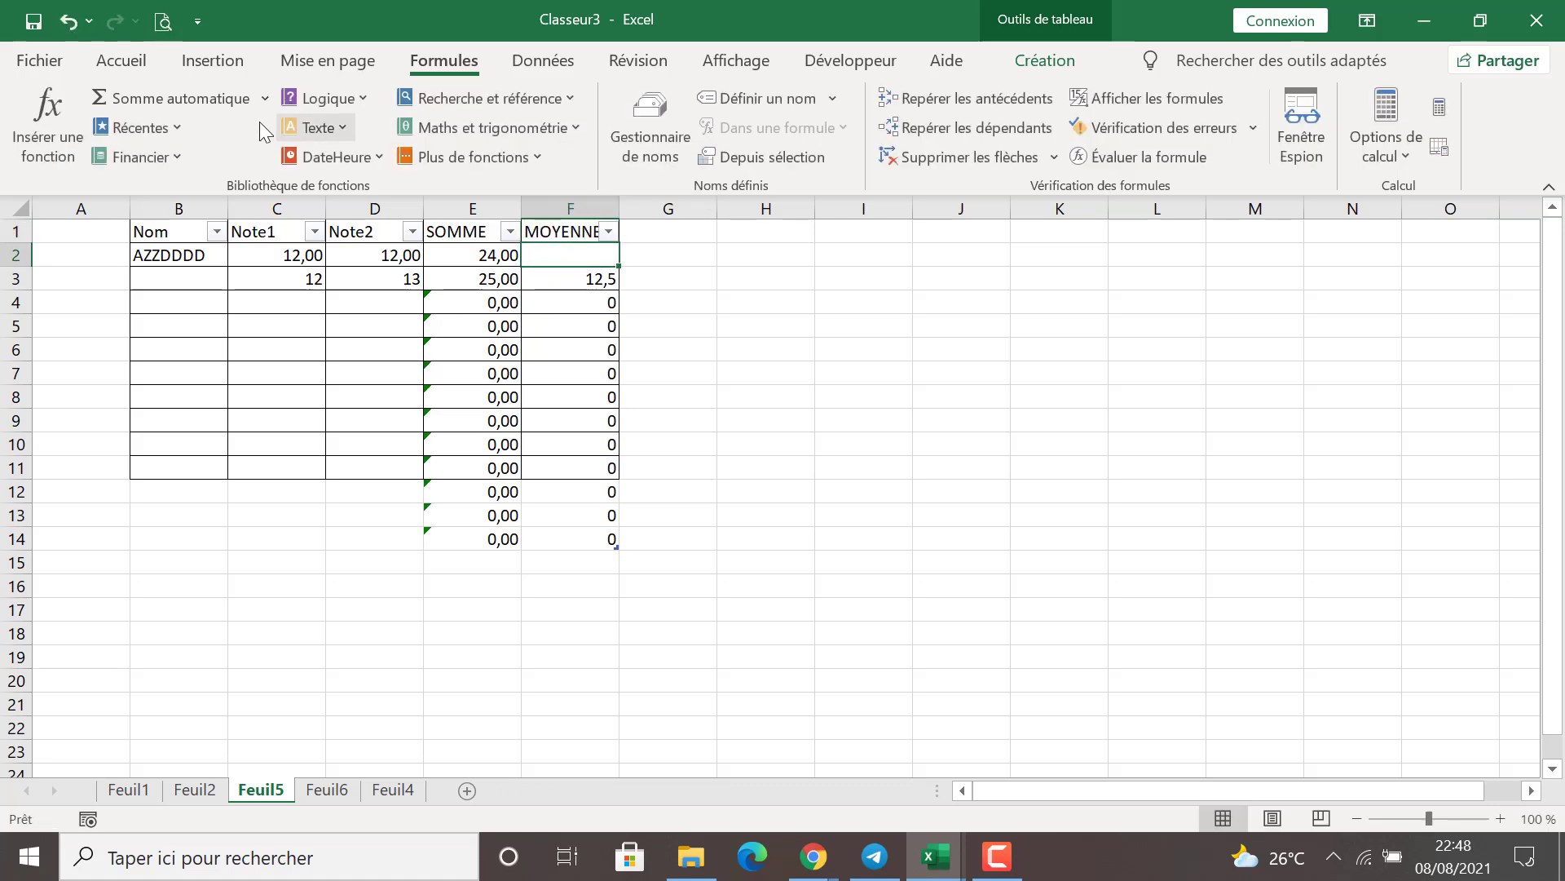
Step: Insert the MOYENNE function in cell F2, averaging only the Note1 and Note2 cells of that row
left_click(269, 96)
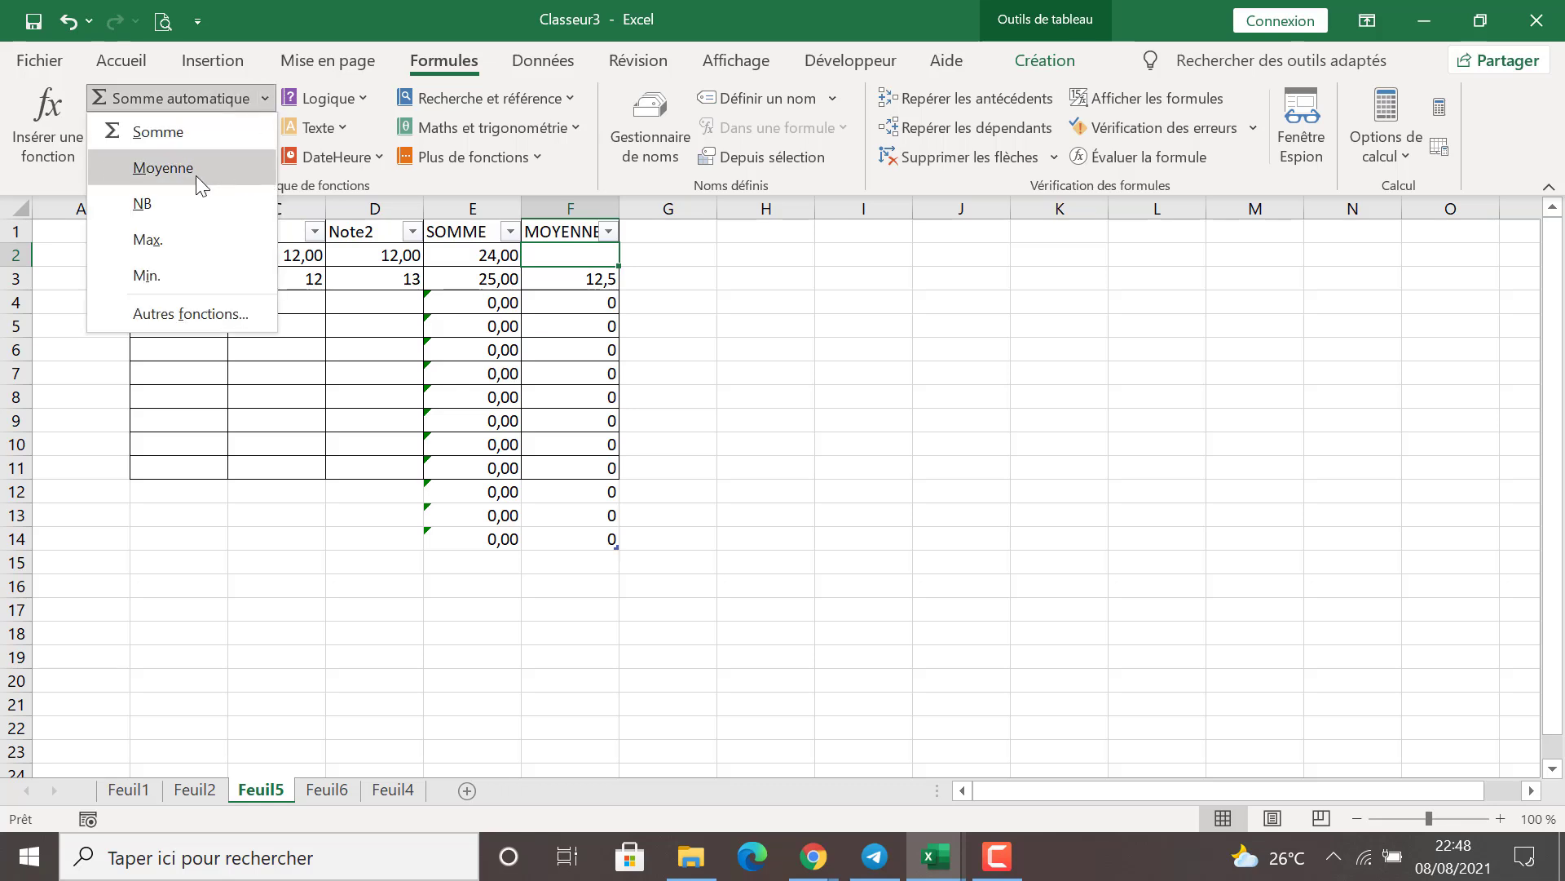
left_click(196, 174)
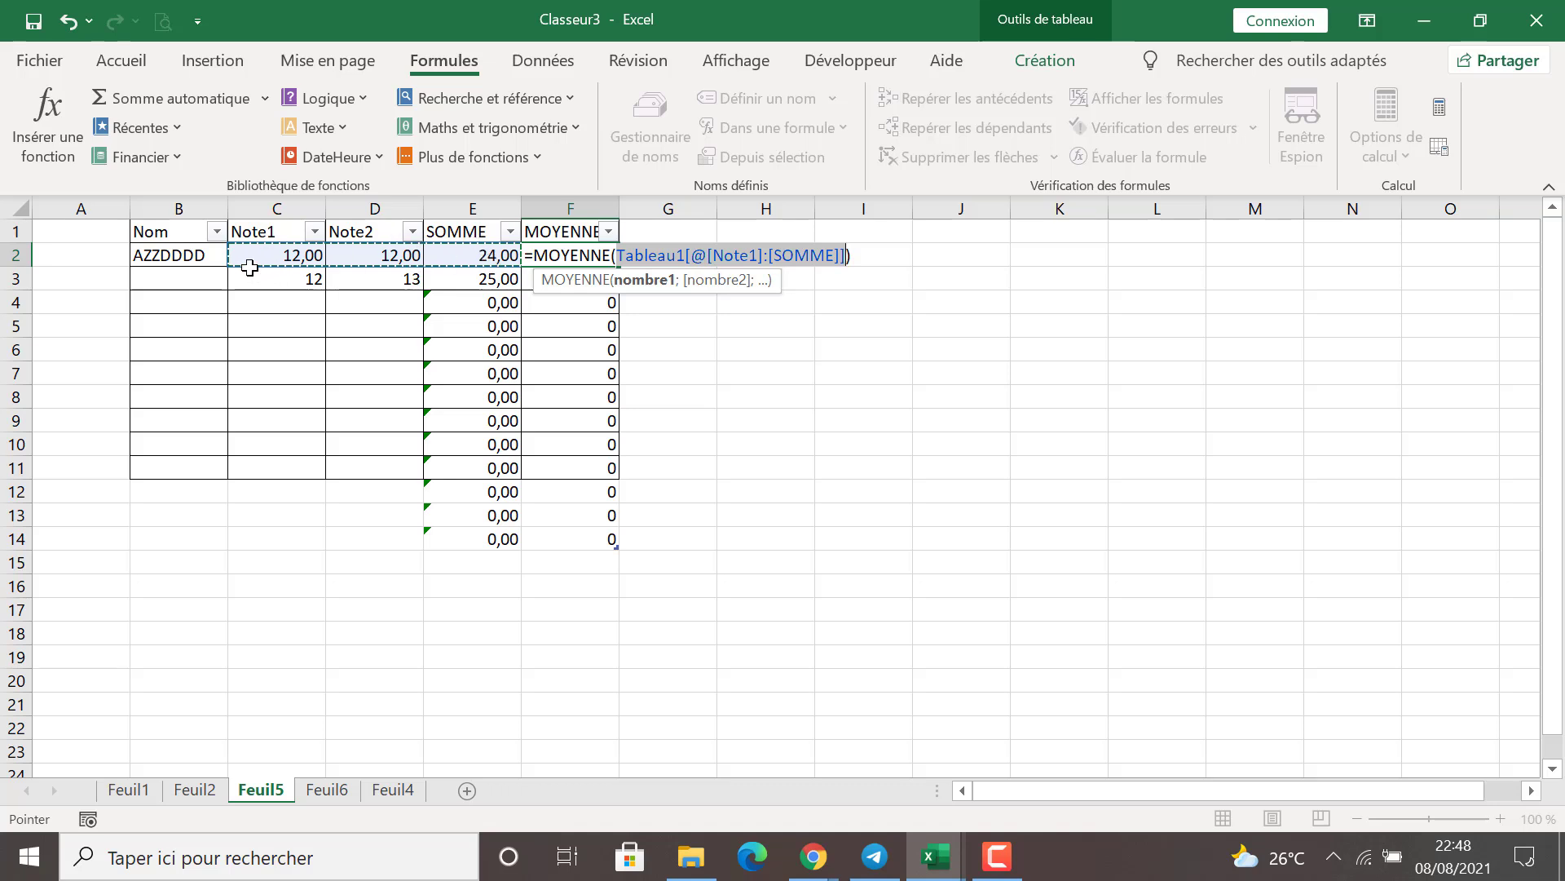
left_click_drag(247, 261, 382, 261)
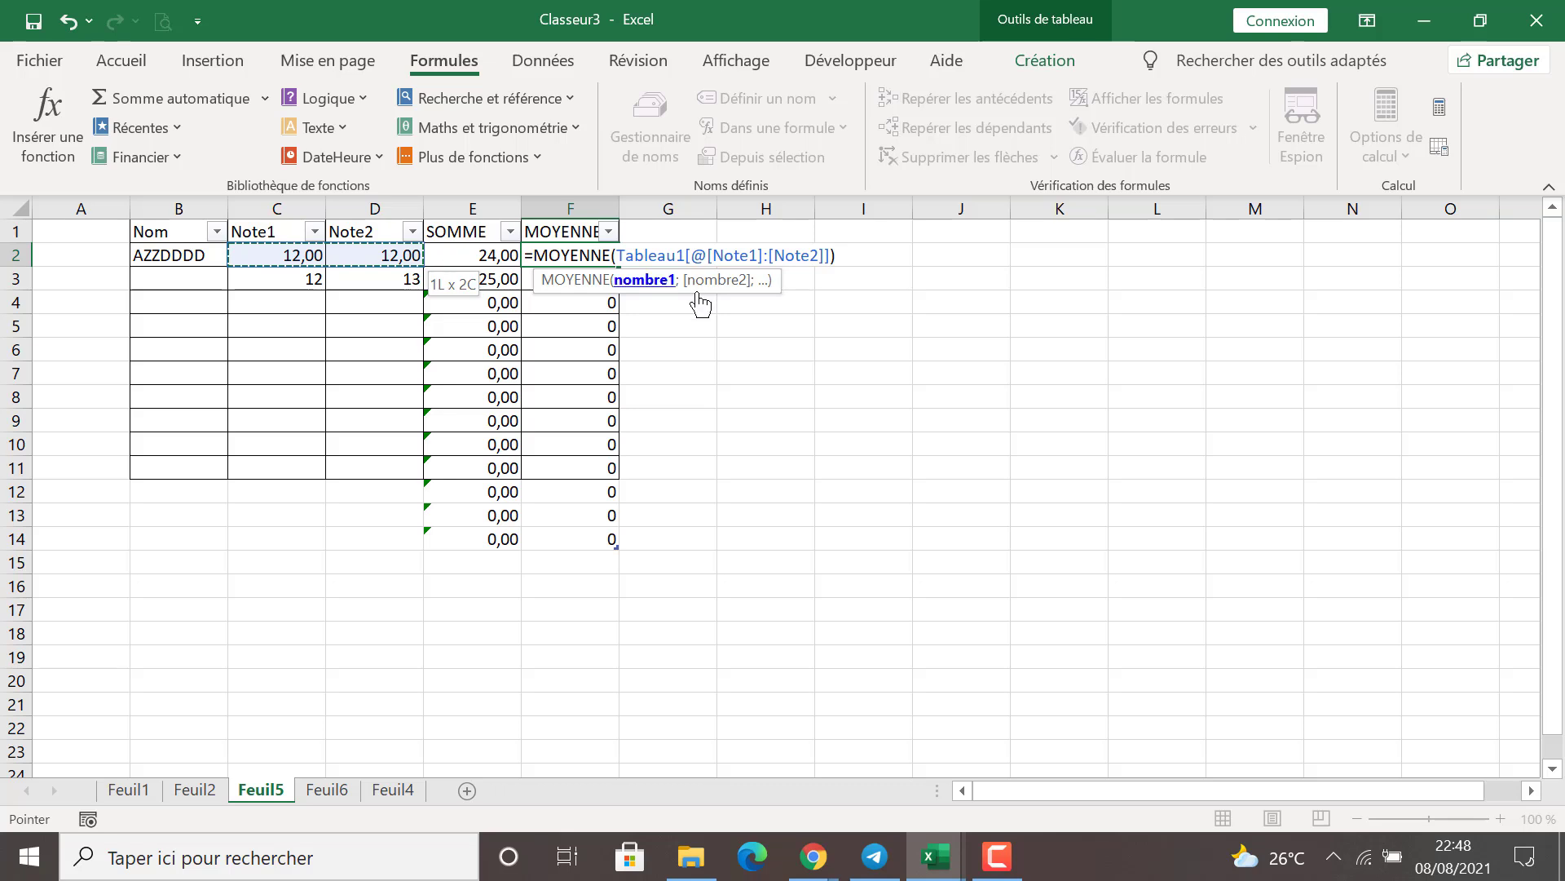
key("Return")
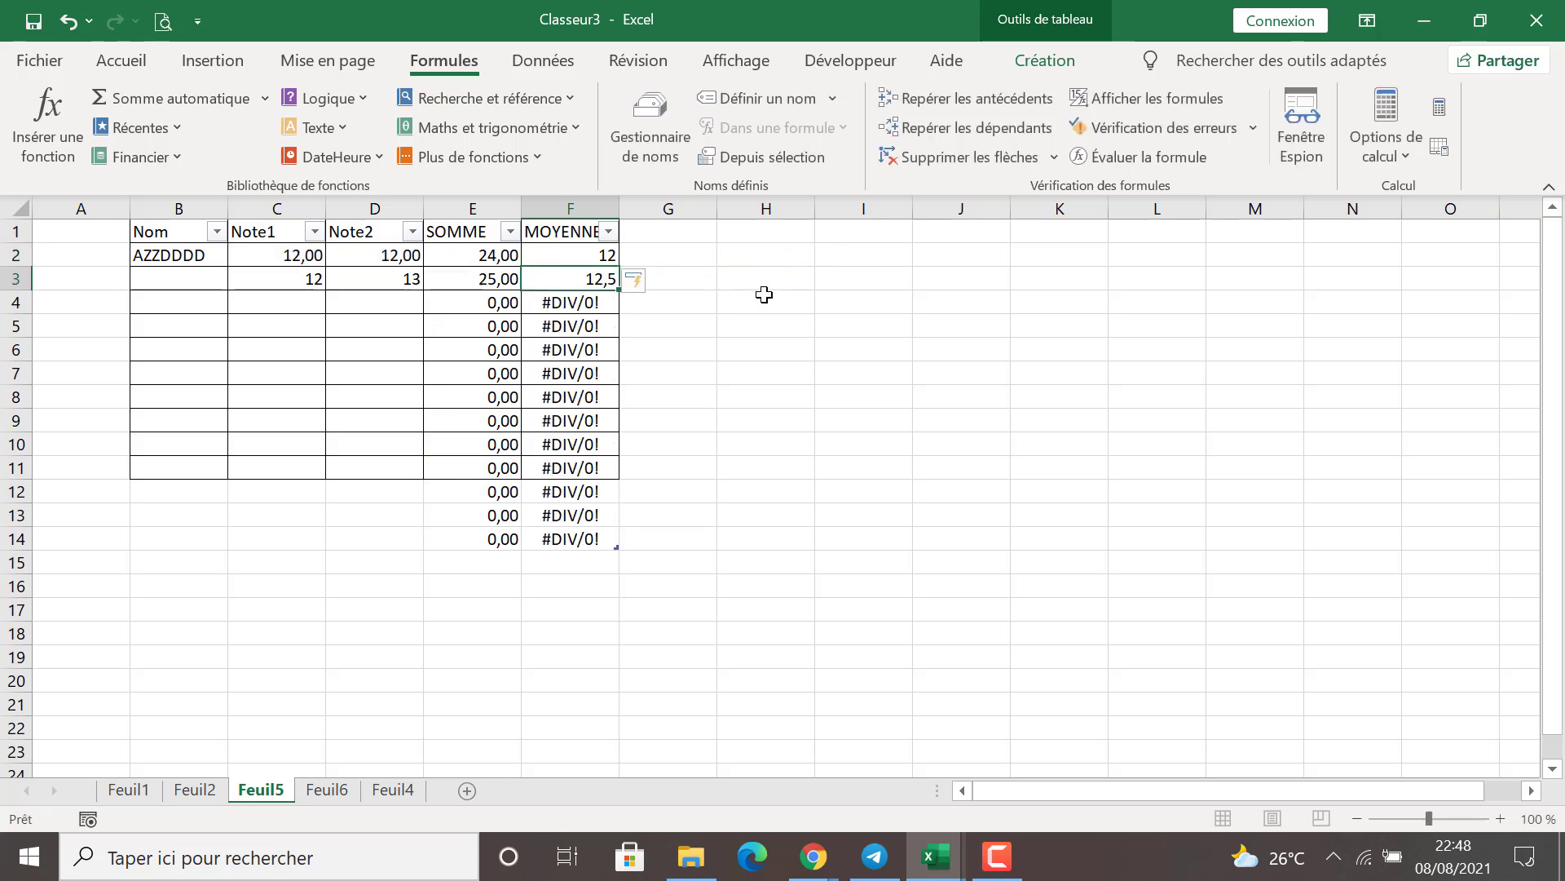
double_click(592, 255)
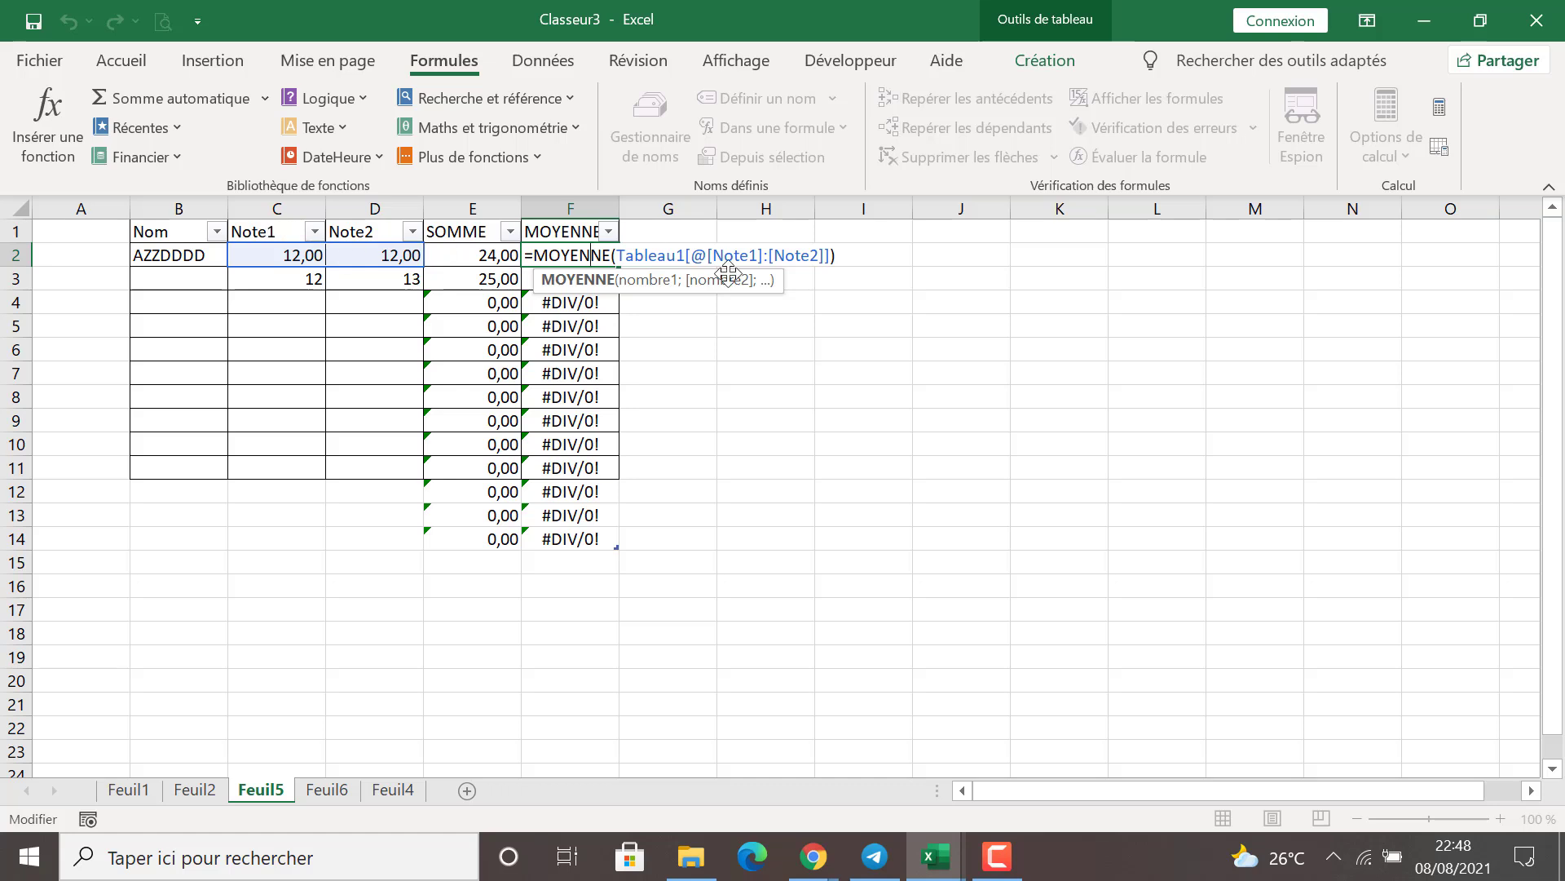
key("Return")
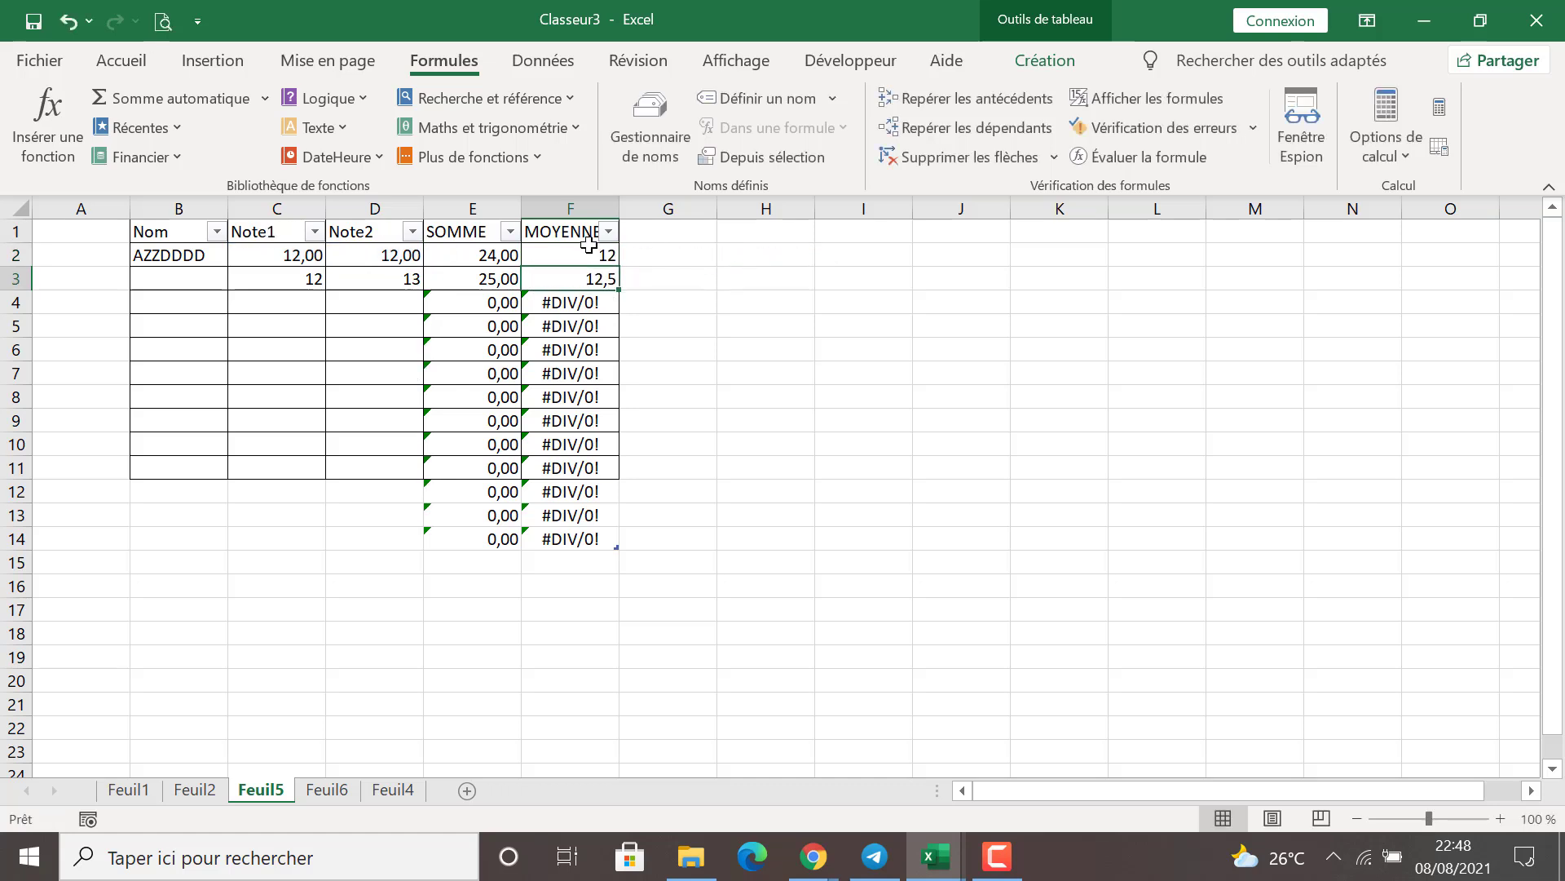
left_click(998, 858)
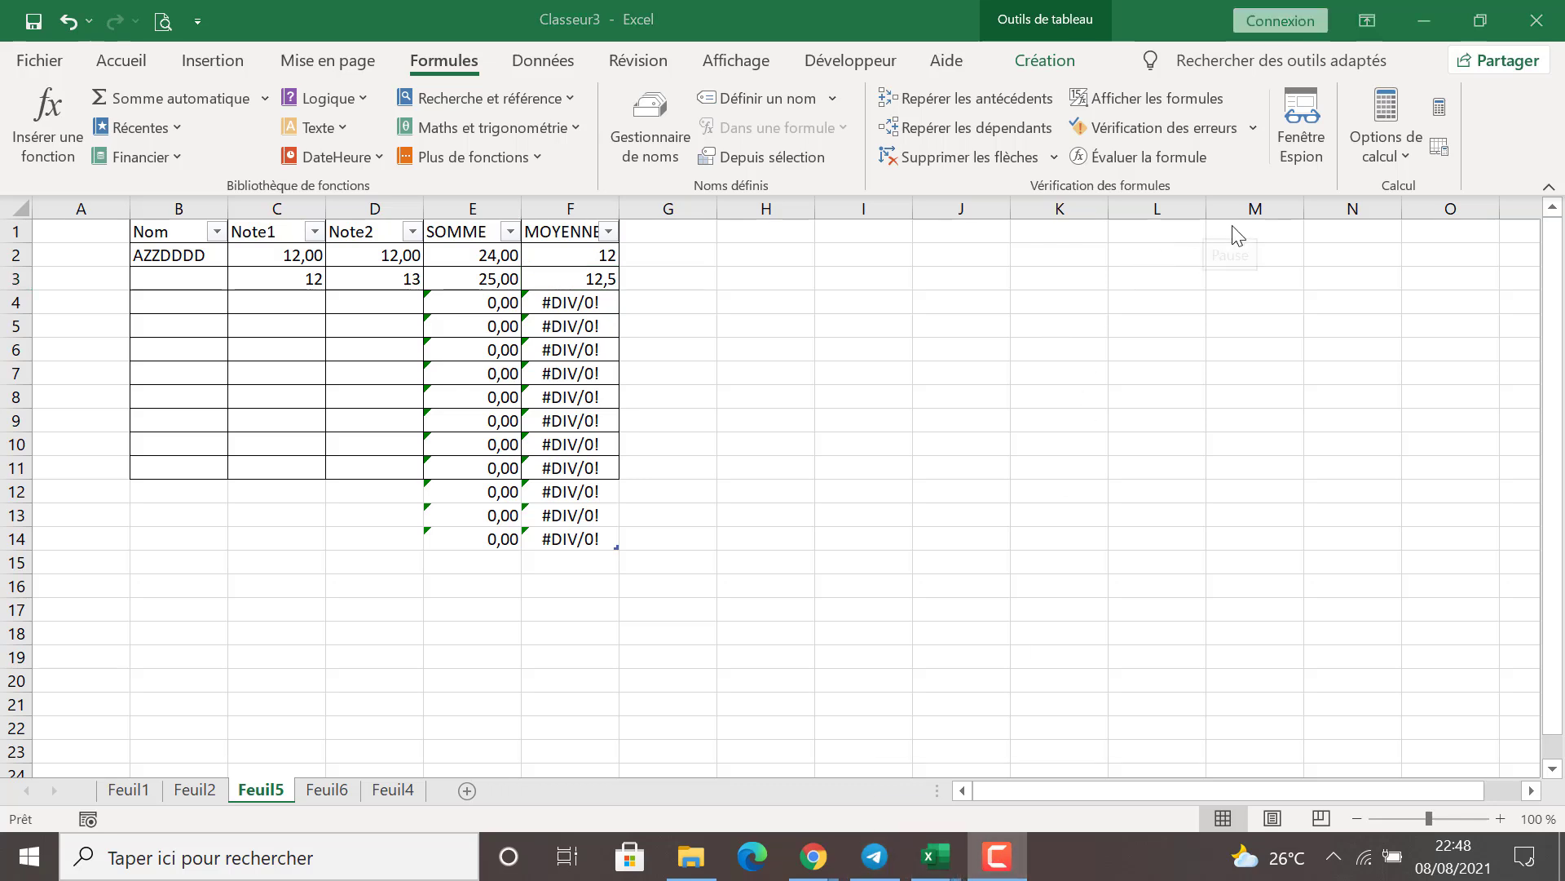